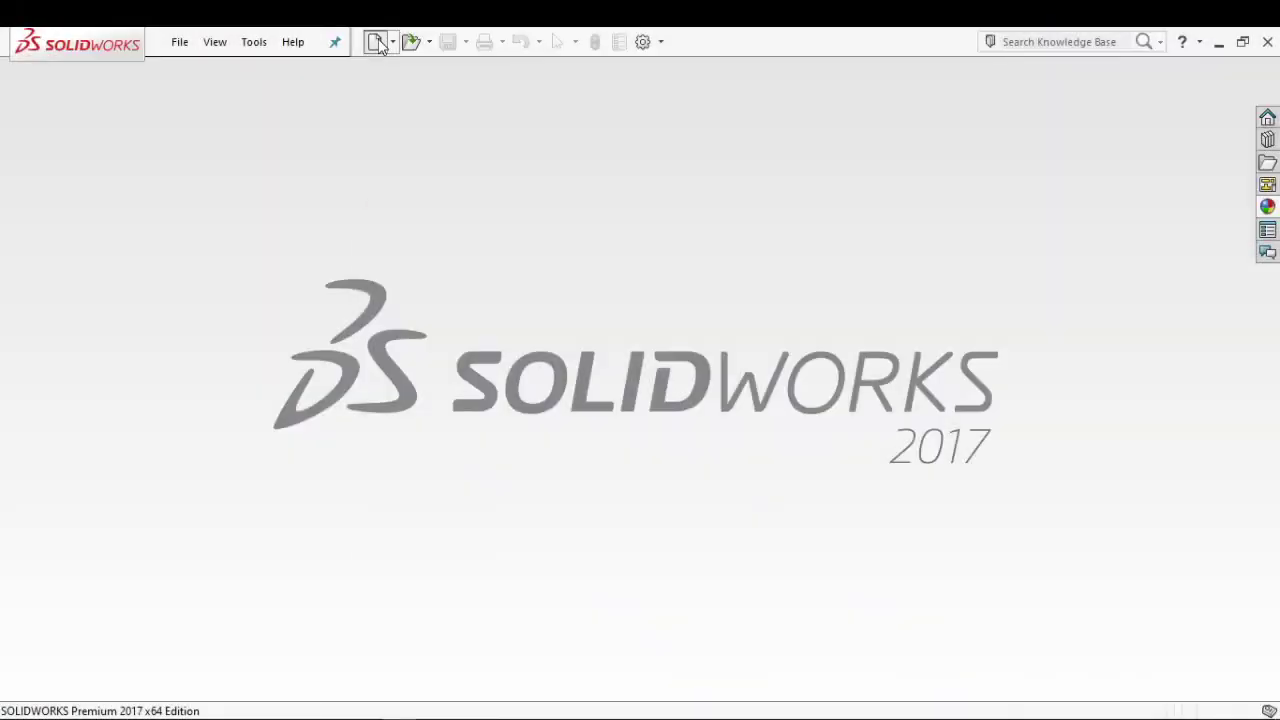
Step: Create a new part document, Part4, and browse the Insert and Tools menus
{"action": "left_click", "coordinate": [377, 42]}
{"action": "double_click", "coordinate": [465, 357]}
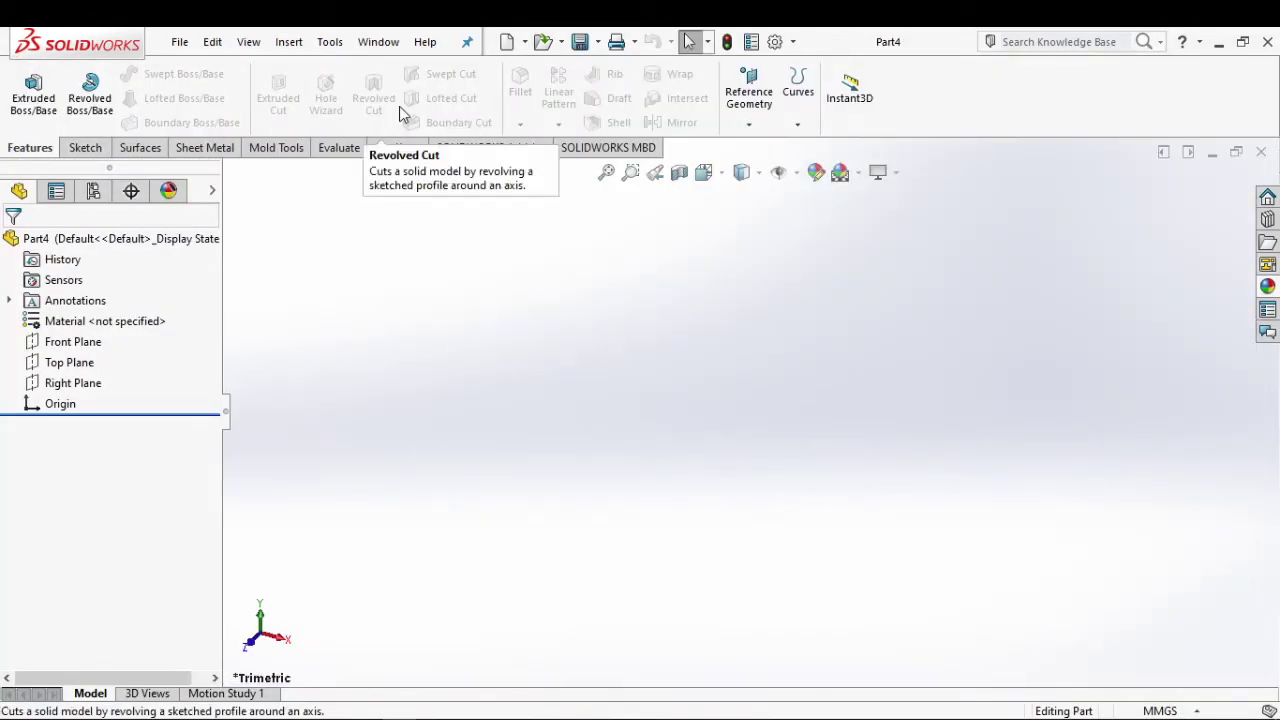
{"action": "left_click", "coordinate": [329, 42]}
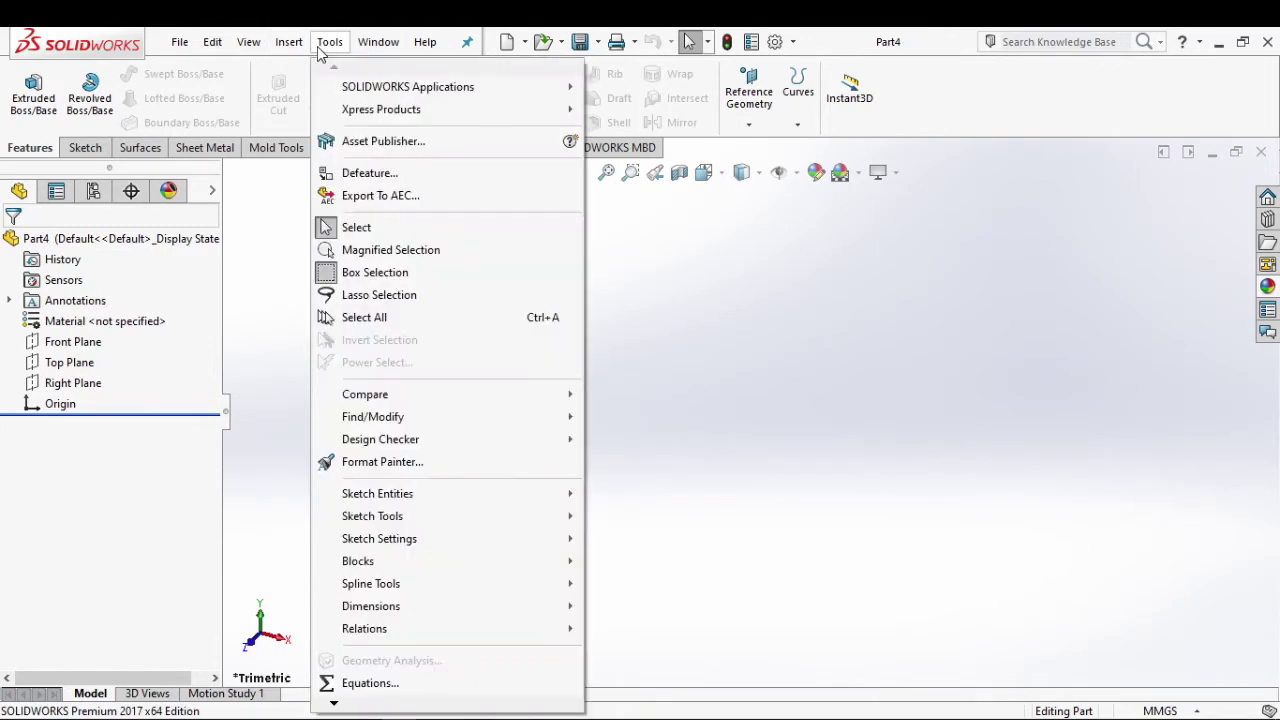
{"action": "left_click", "coordinate": [329, 42]}
{"action": "left_click", "coordinate": [288, 42]}
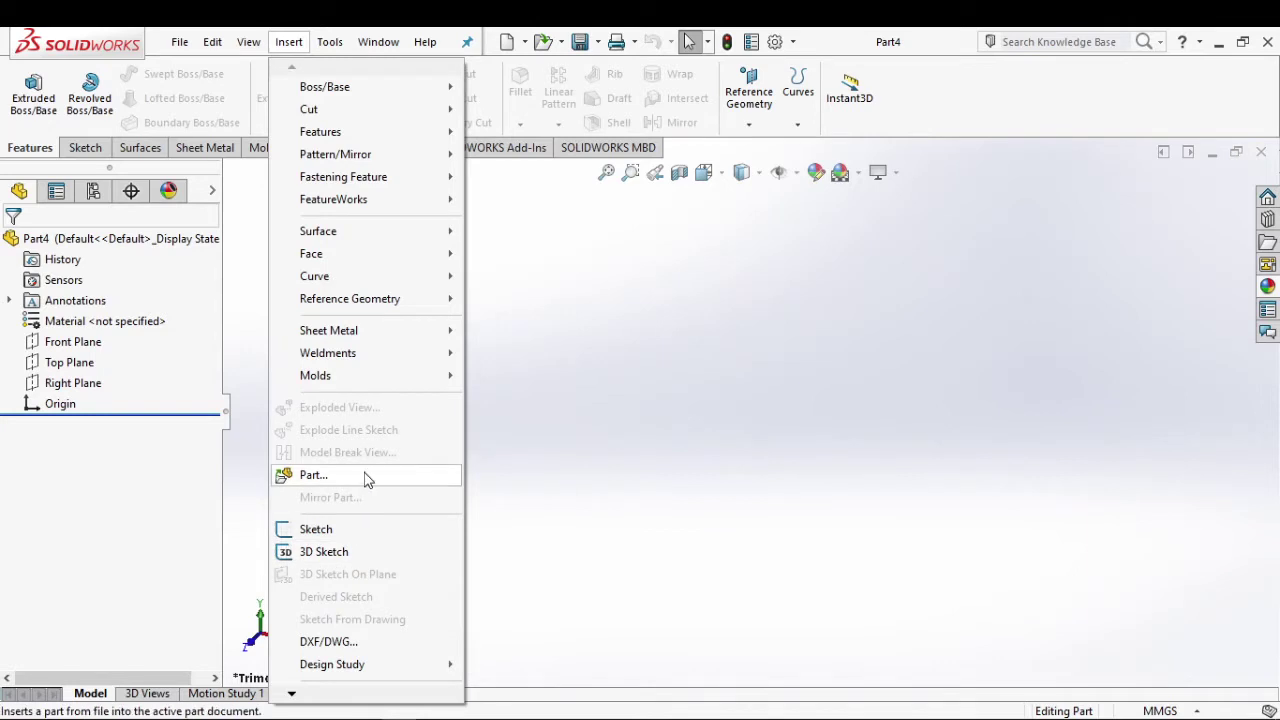
{"action": "left_click", "coordinate": [313, 50]}
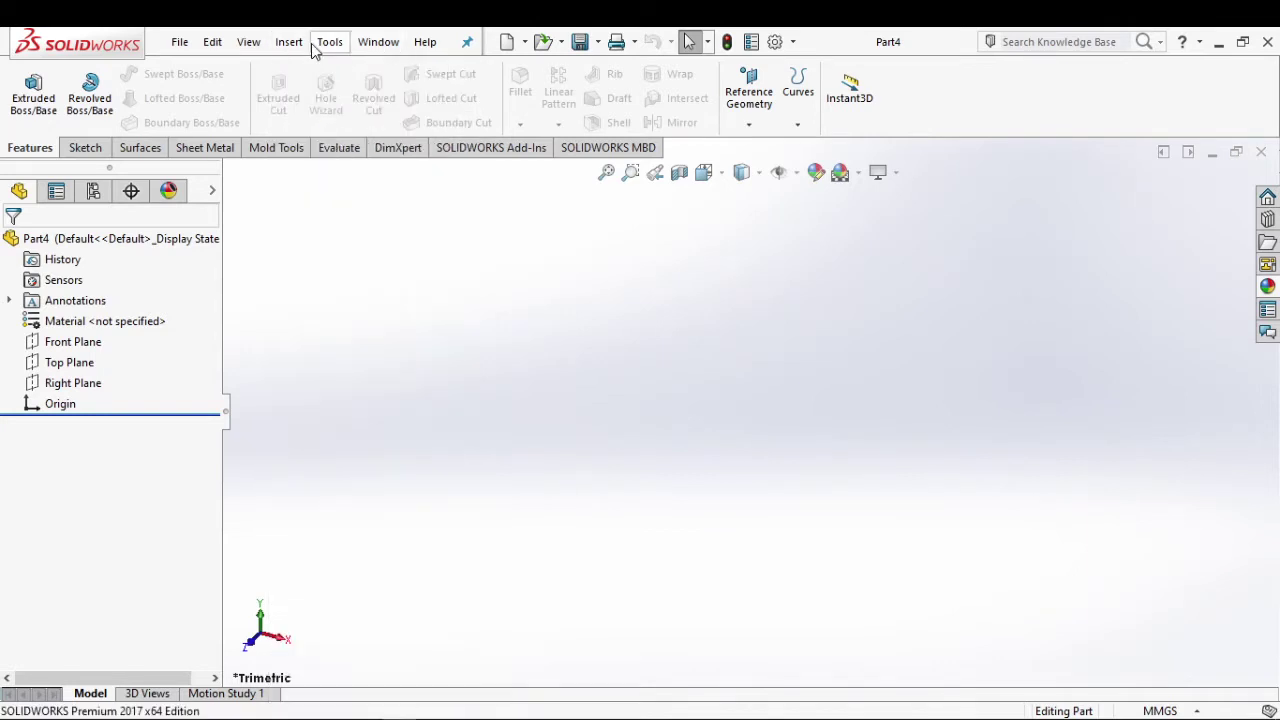
{"action": "left_click", "coordinate": [322, 44]}
{"action": "mouse_move", "coordinate": [372, 516]}
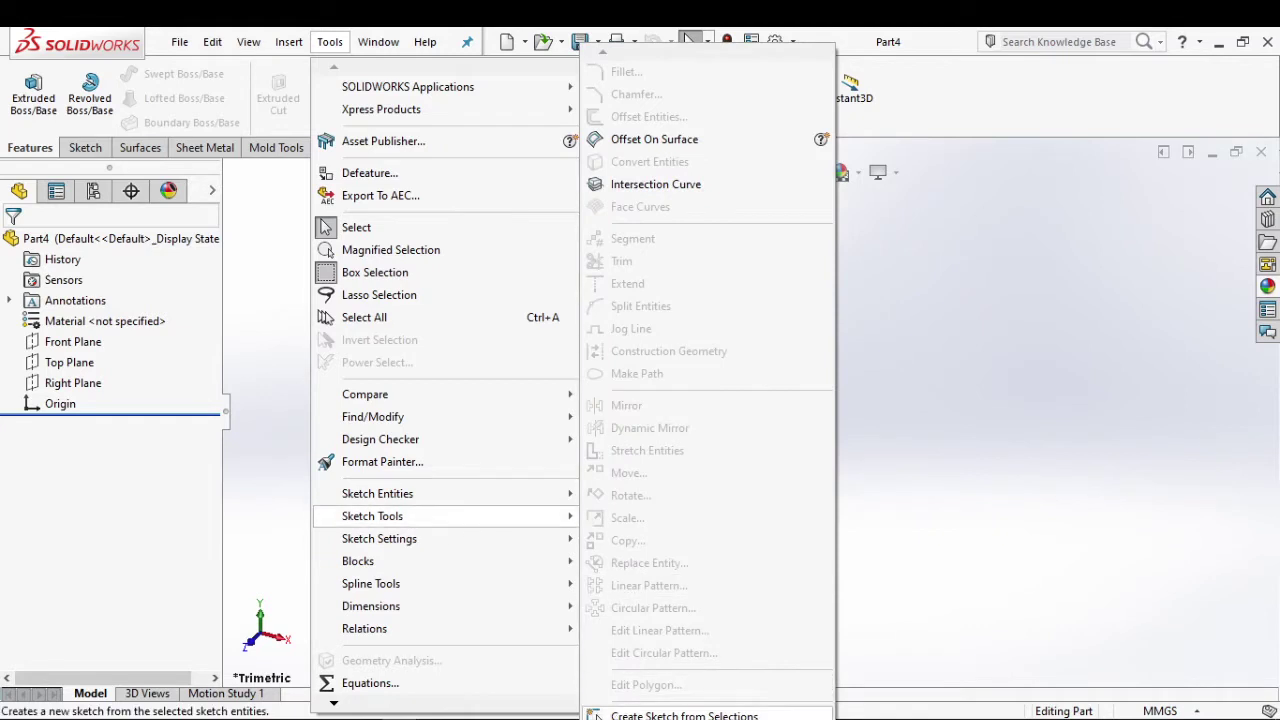
Step: Scroll through the Tools menu commands, then select Front Plane in the FeatureManager tree
{"action": "scroll", "coordinate": [700, 600], "scroll_direction": "down", "scroll_amount": 3}
{"action": "scroll", "coordinate": [708, 600], "scroll_direction": "down", "scroll_amount": 5}
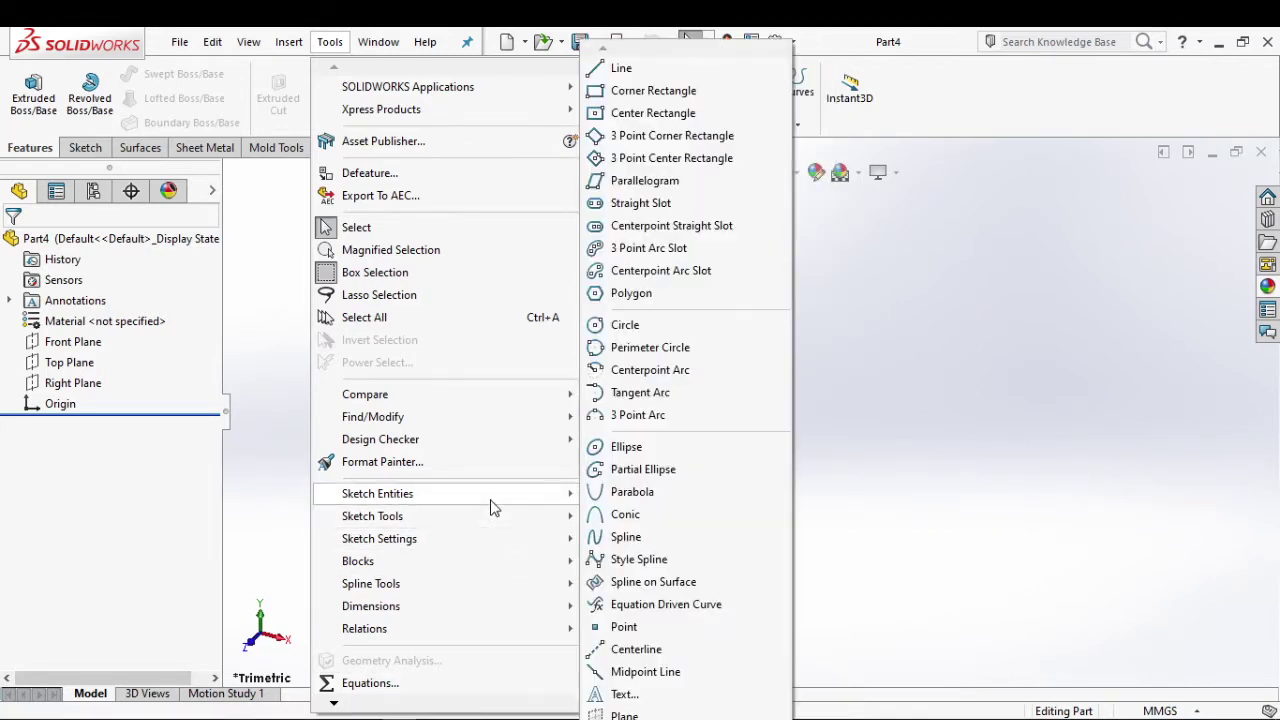
{"action": "scroll", "coordinate": [680, 650], "scroll_direction": "down", "scroll_amount": 1}
{"action": "scroll", "coordinate": [690, 600], "scroll_direction": "down", "scroll_amount": 1}
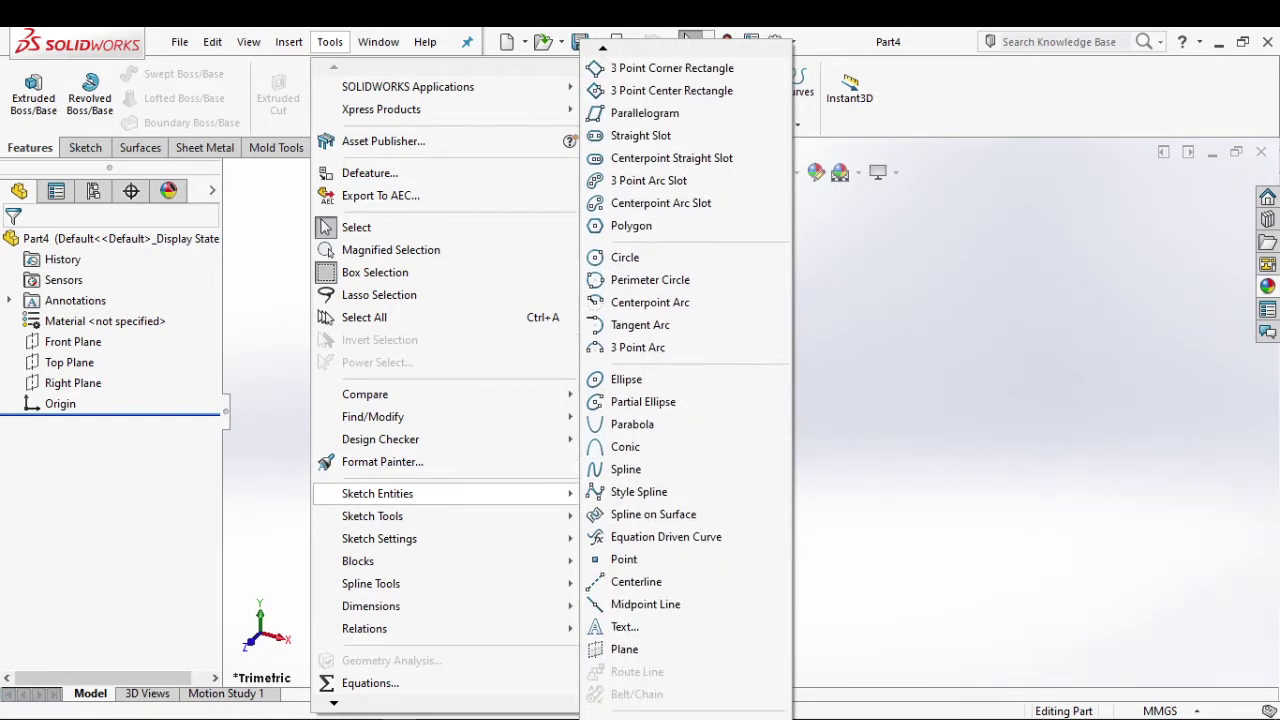
{"action": "scroll", "coordinate": [690, 600], "scroll_direction": "down", "scroll_amount": 1}
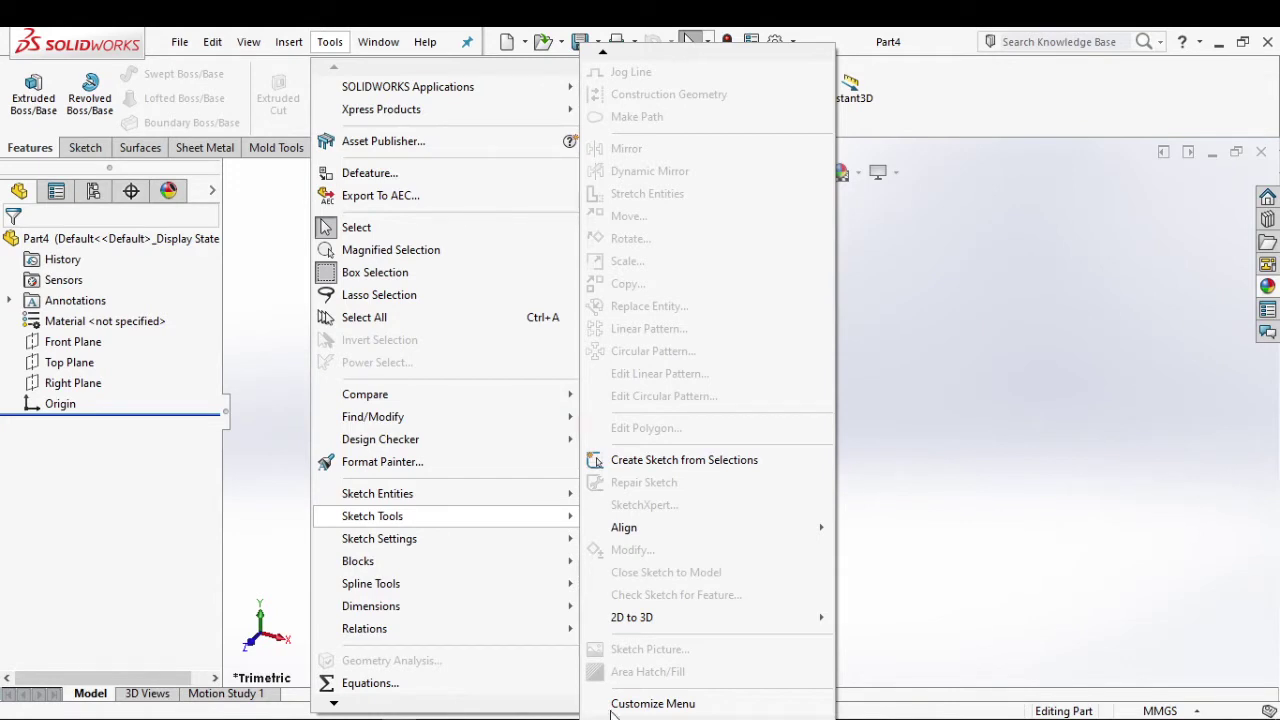
{"action": "left_click", "coordinate": [970, 495]}
{"action": "left_click", "coordinate": [80, 343]}
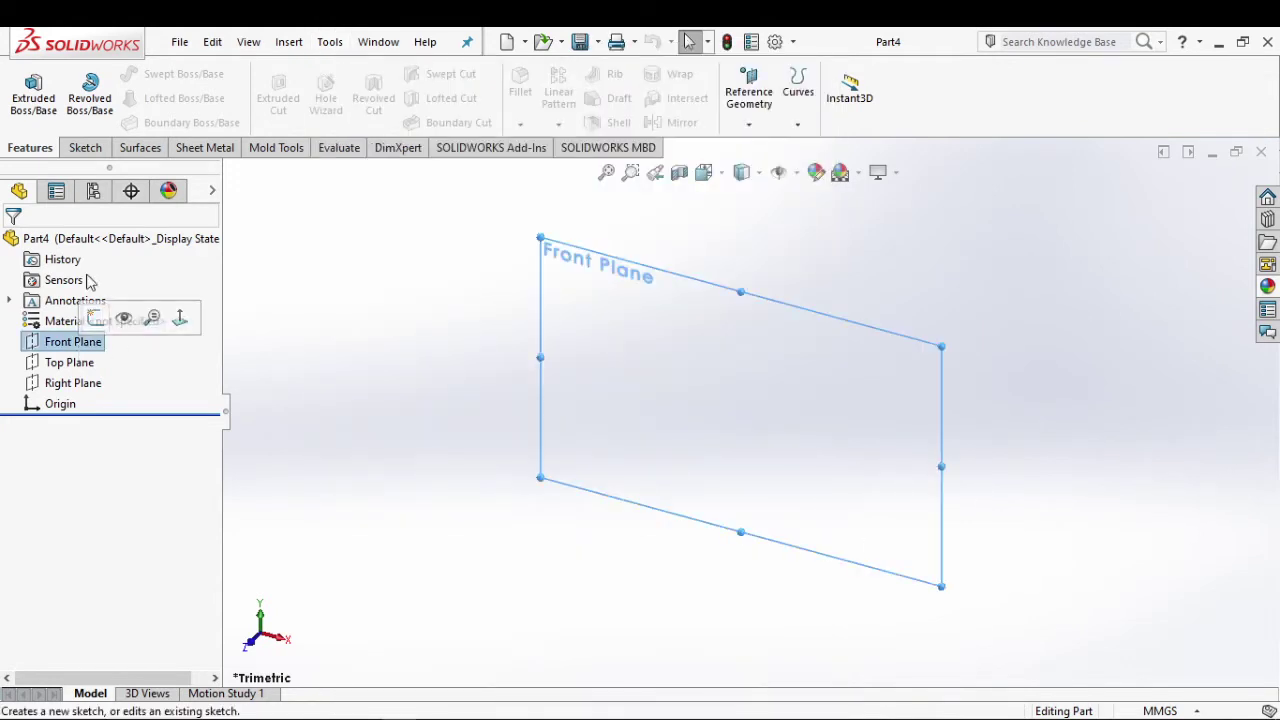
Step: Sketch on Front Plane and insert picture ah79100.JPG with its corner at the origin
{"action": "left_click", "coordinate": [85, 147]}
{"action": "left_click", "coordinate": [26, 88]}
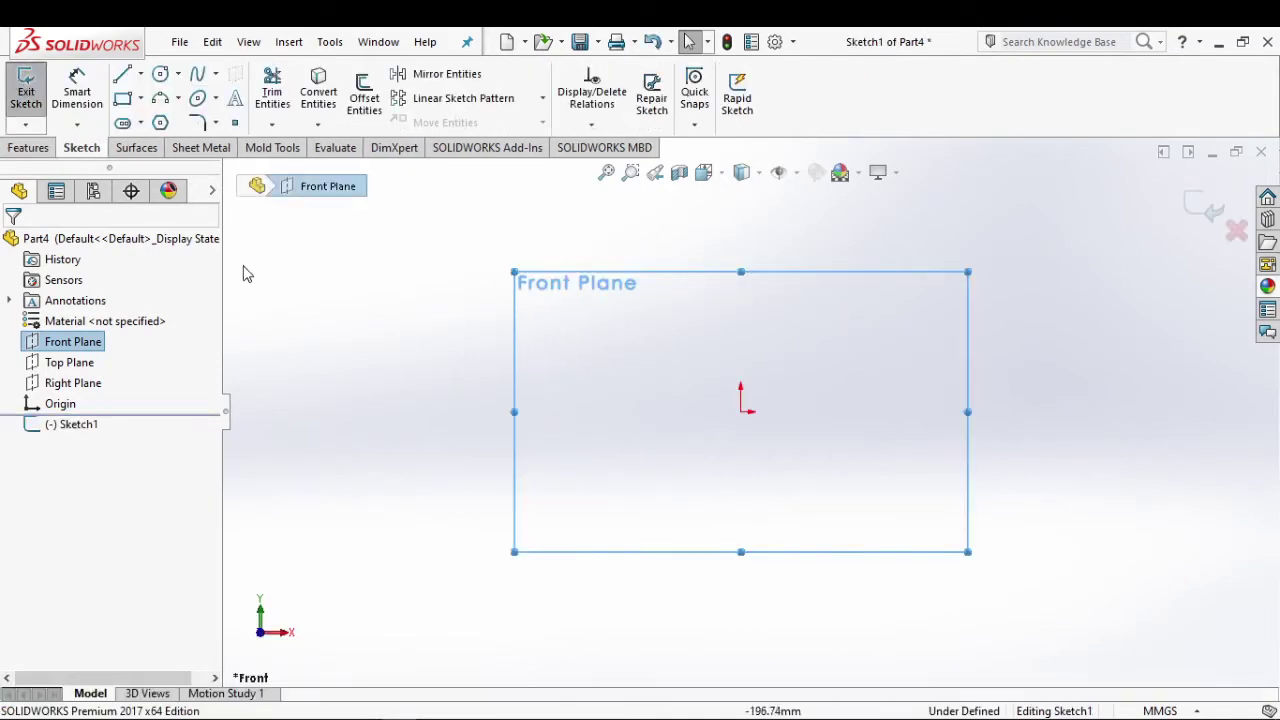
{"action": "left_click", "coordinate": [280, 308]}
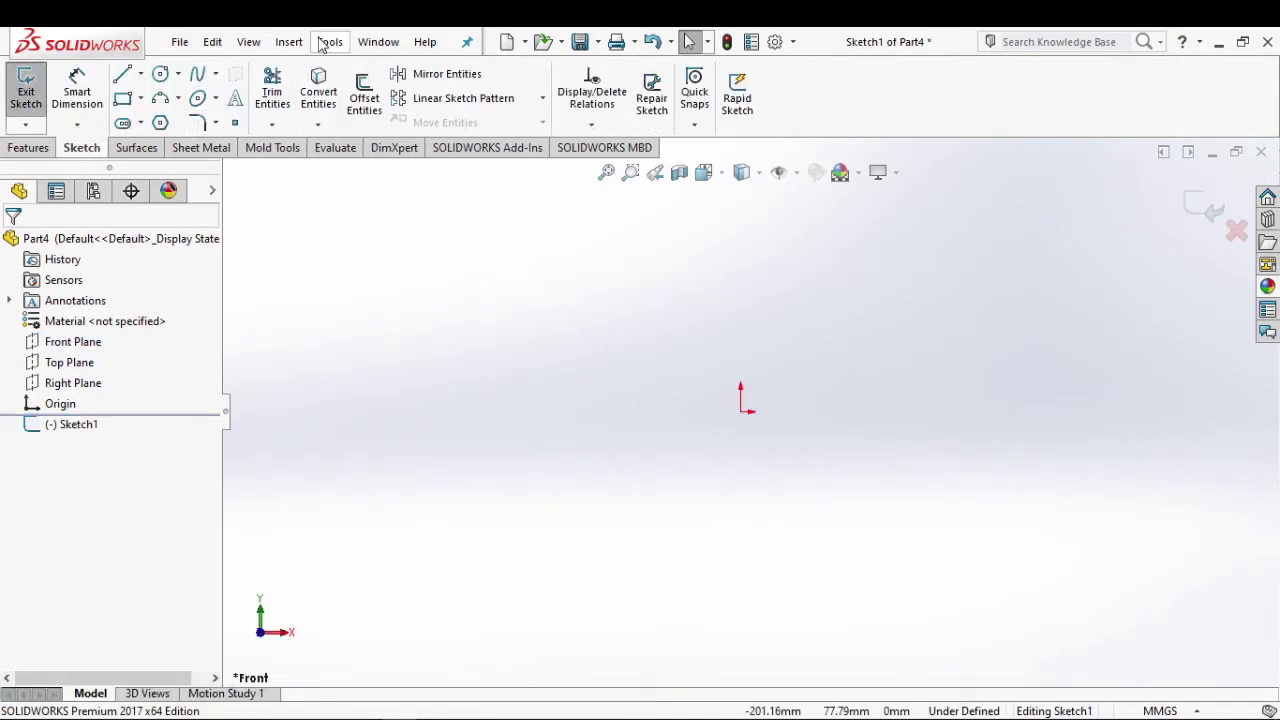
{"action": "left_click", "coordinate": [329, 41]}
{"action": "left_click", "coordinate": [288, 41]}
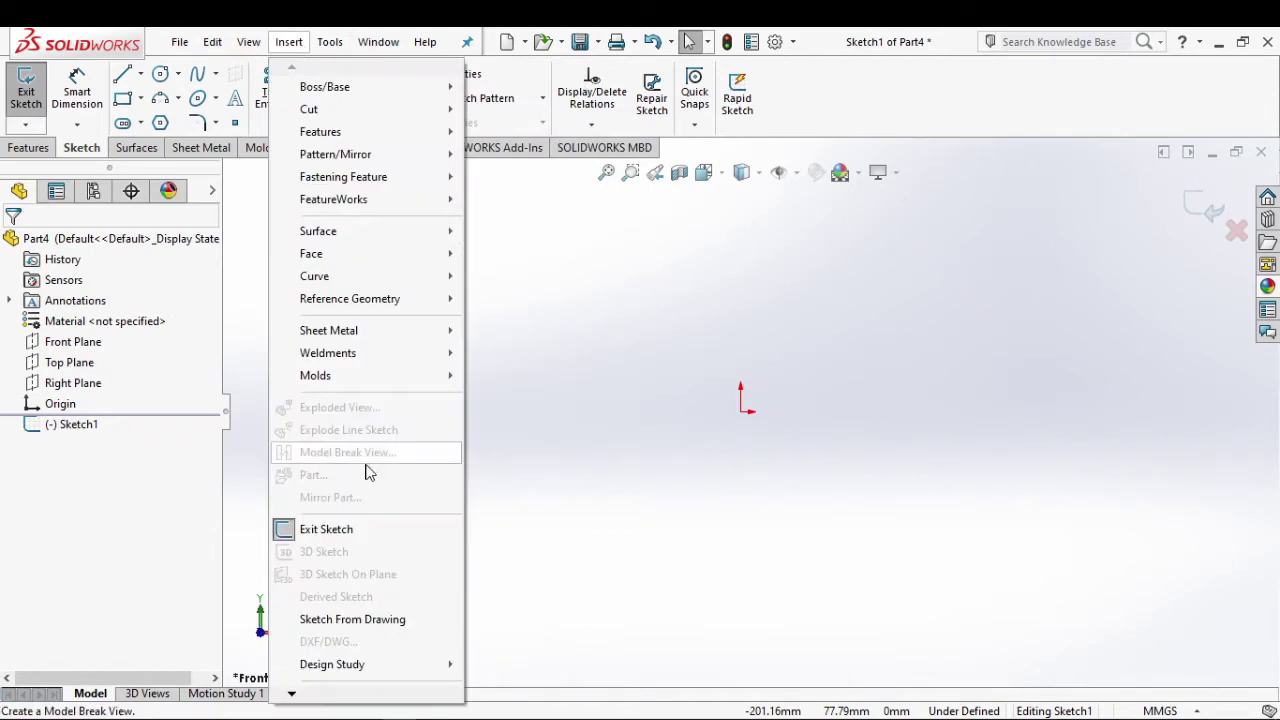
{"action": "left_click", "coordinate": [288, 41]}
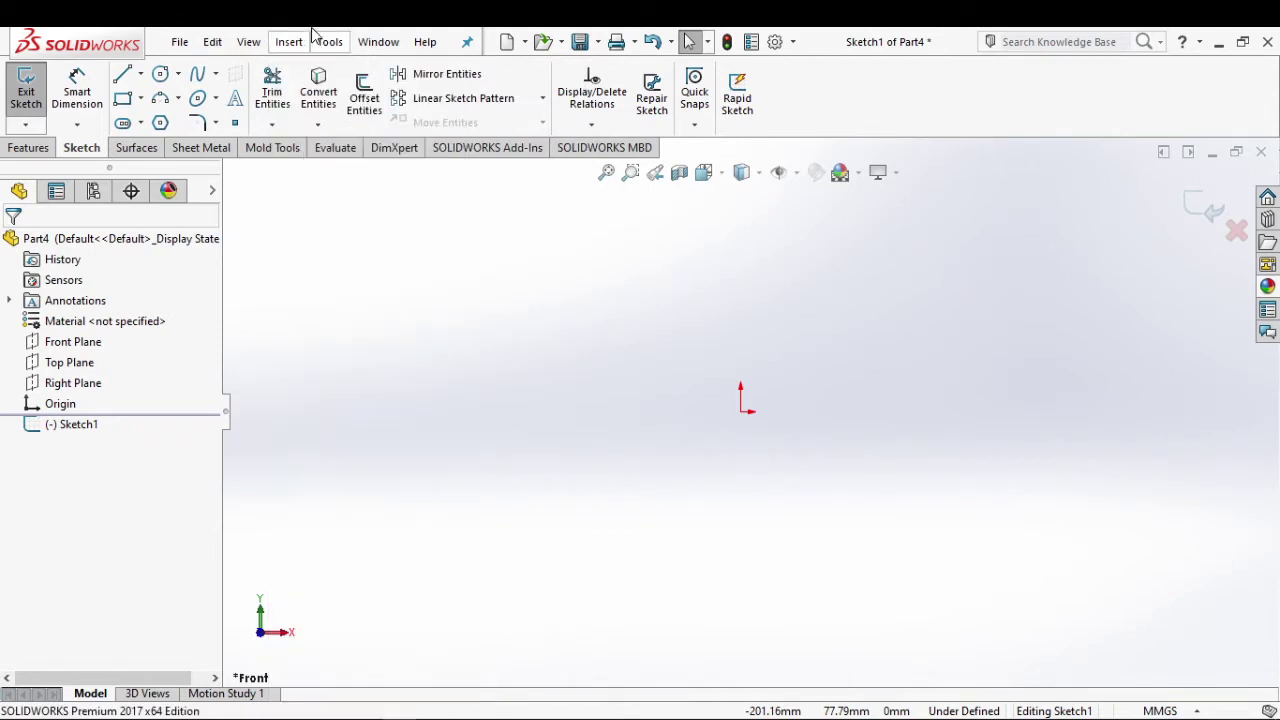
{"action": "left_click", "coordinate": [329, 41]}
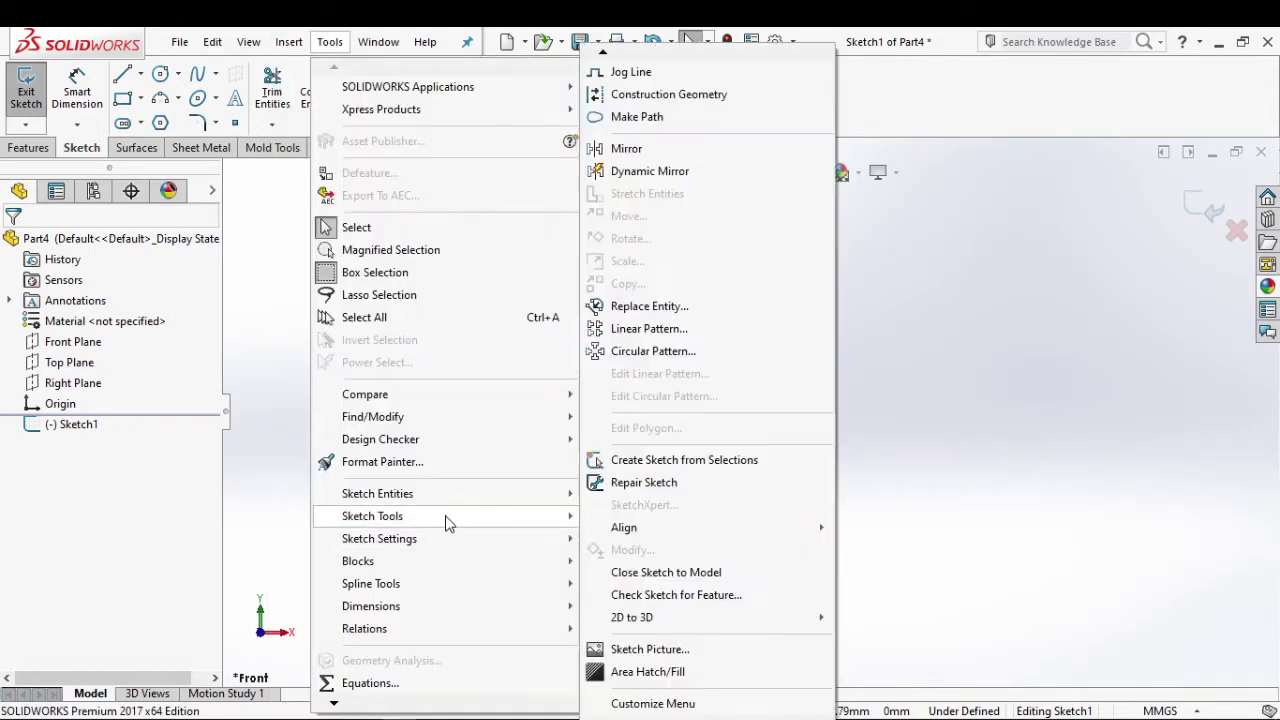
{"action": "left_click", "coordinate": [650, 649]}
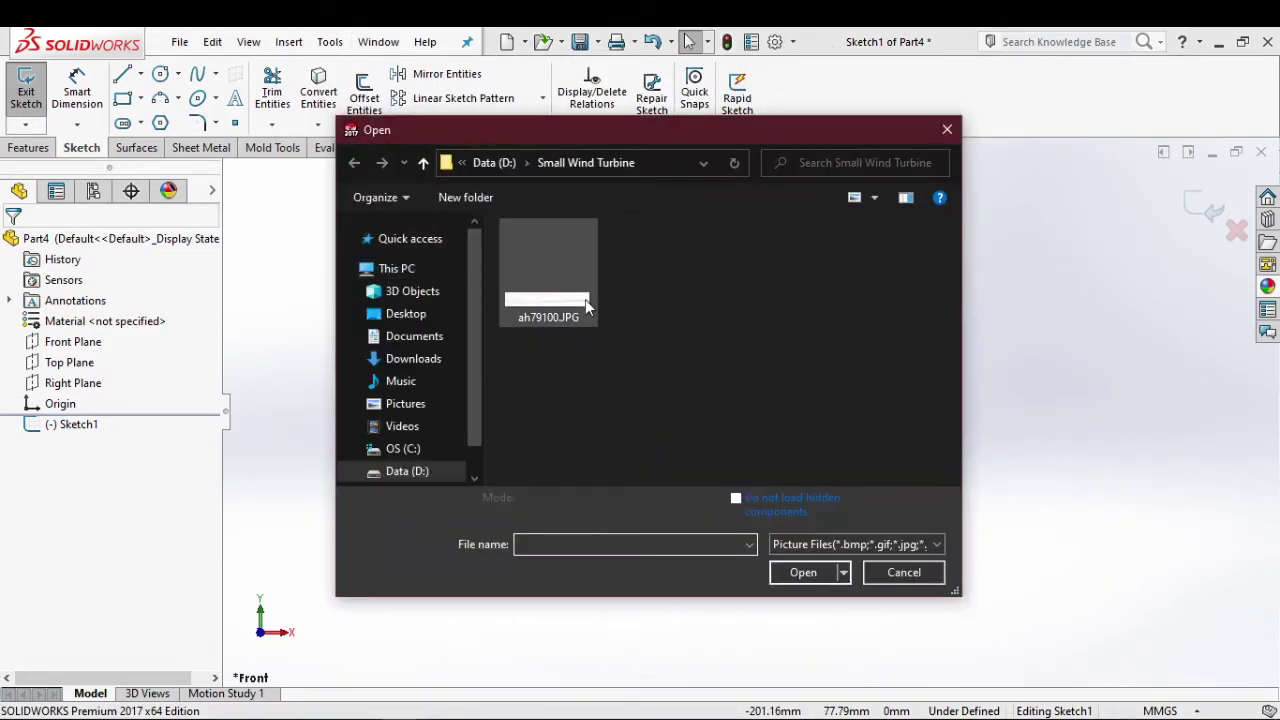
{"action": "double_click", "coordinate": [585, 299]}
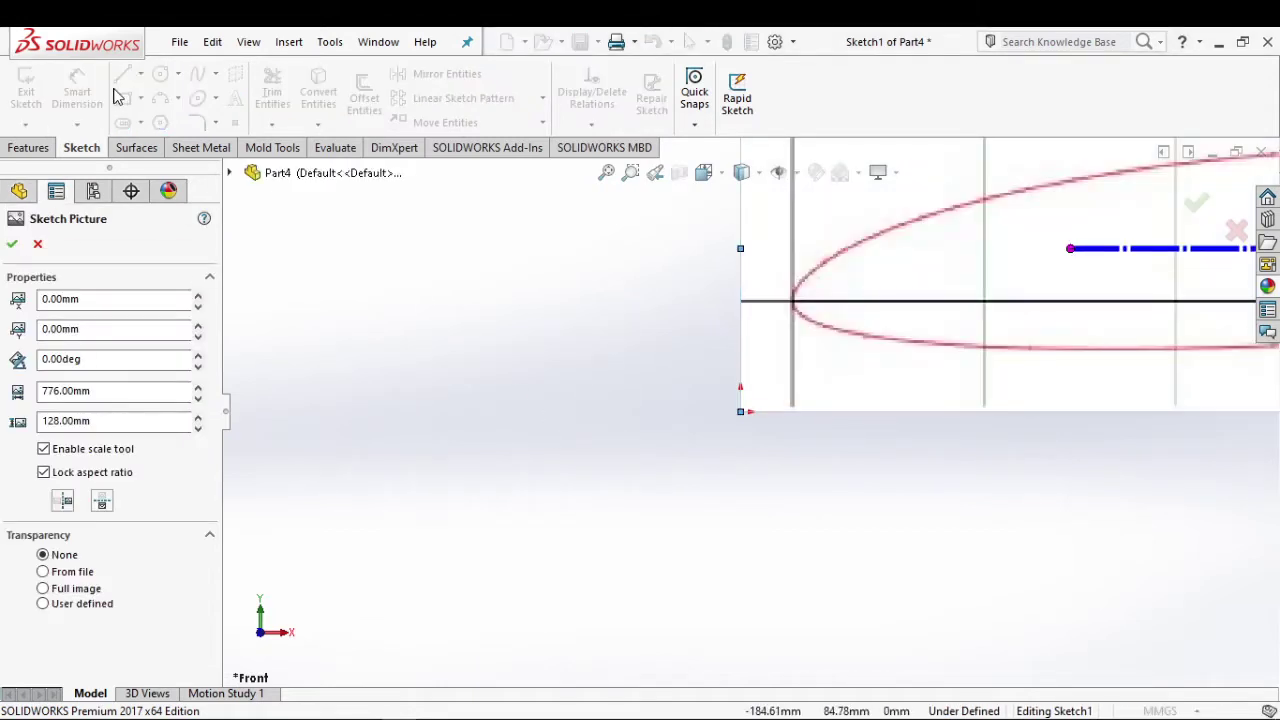
{"action": "left_click", "coordinate": [12, 244]}
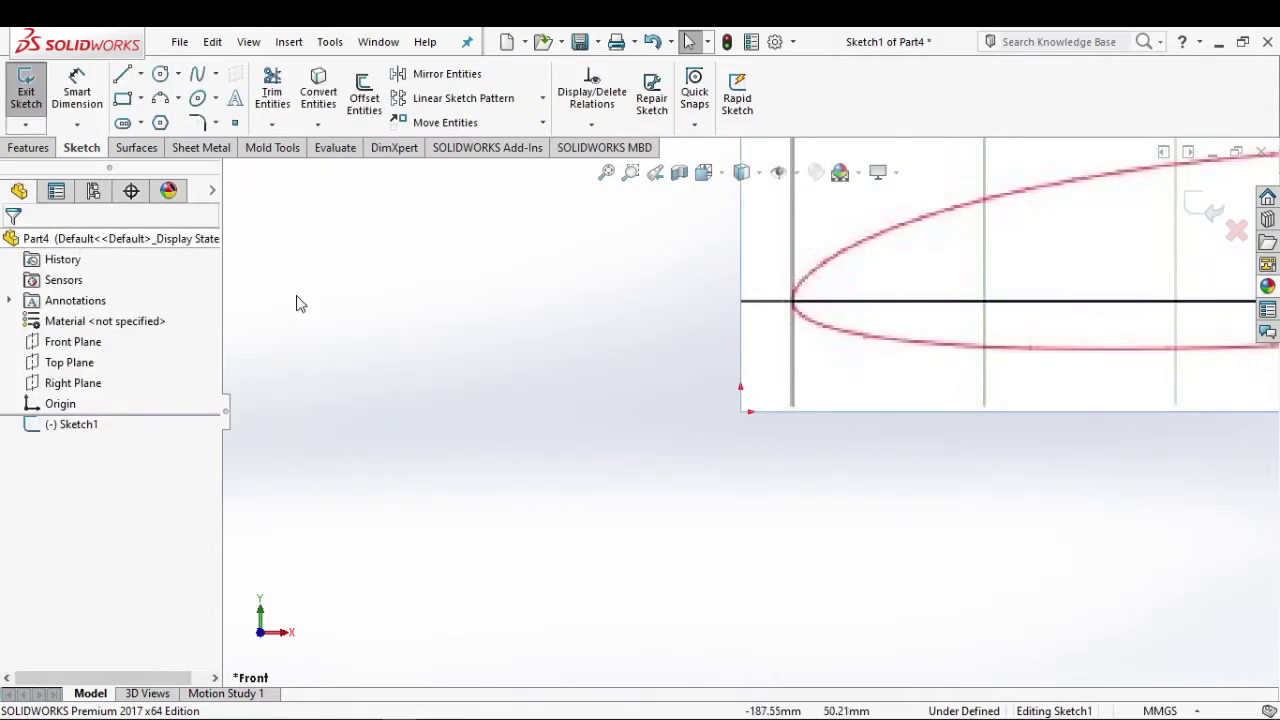
Step: Draw a horizontal centerline from the origin below the airfoil picture
{"action": "left_click", "coordinate": [141, 75]}
{"action": "left_click", "coordinate": [166, 120]}
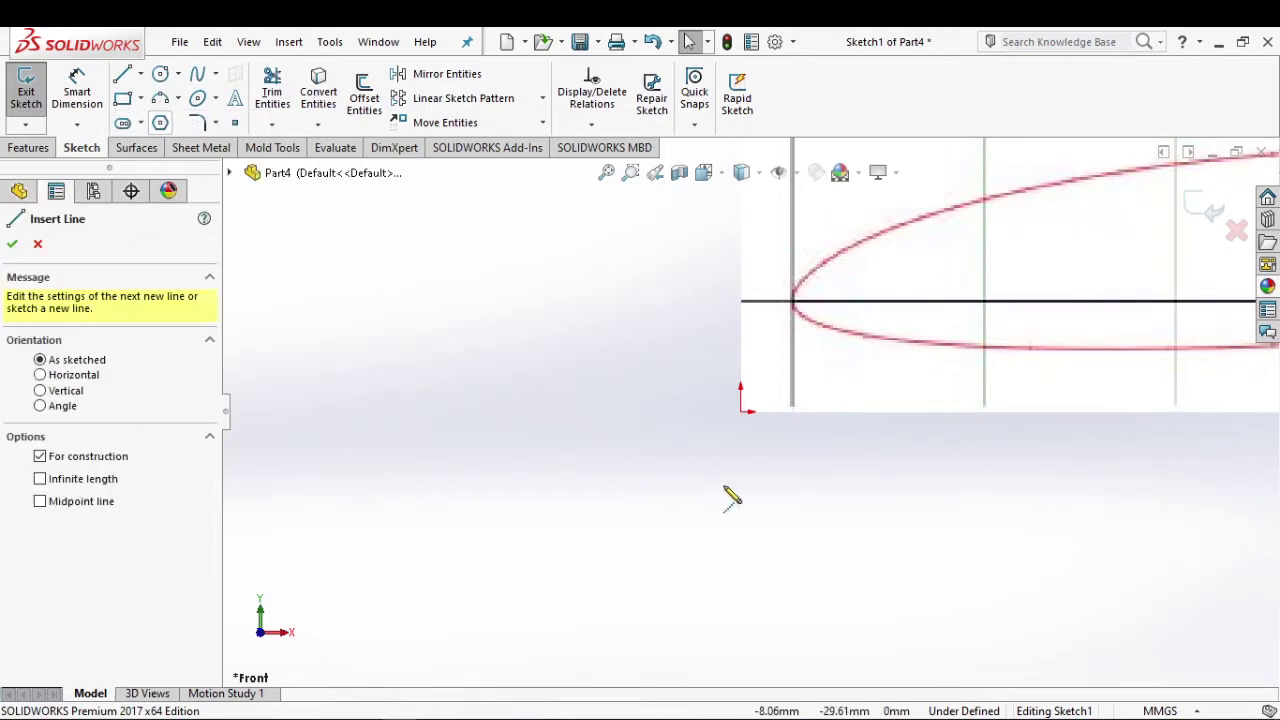
{"action": "left_click", "coordinate": [740, 411]}
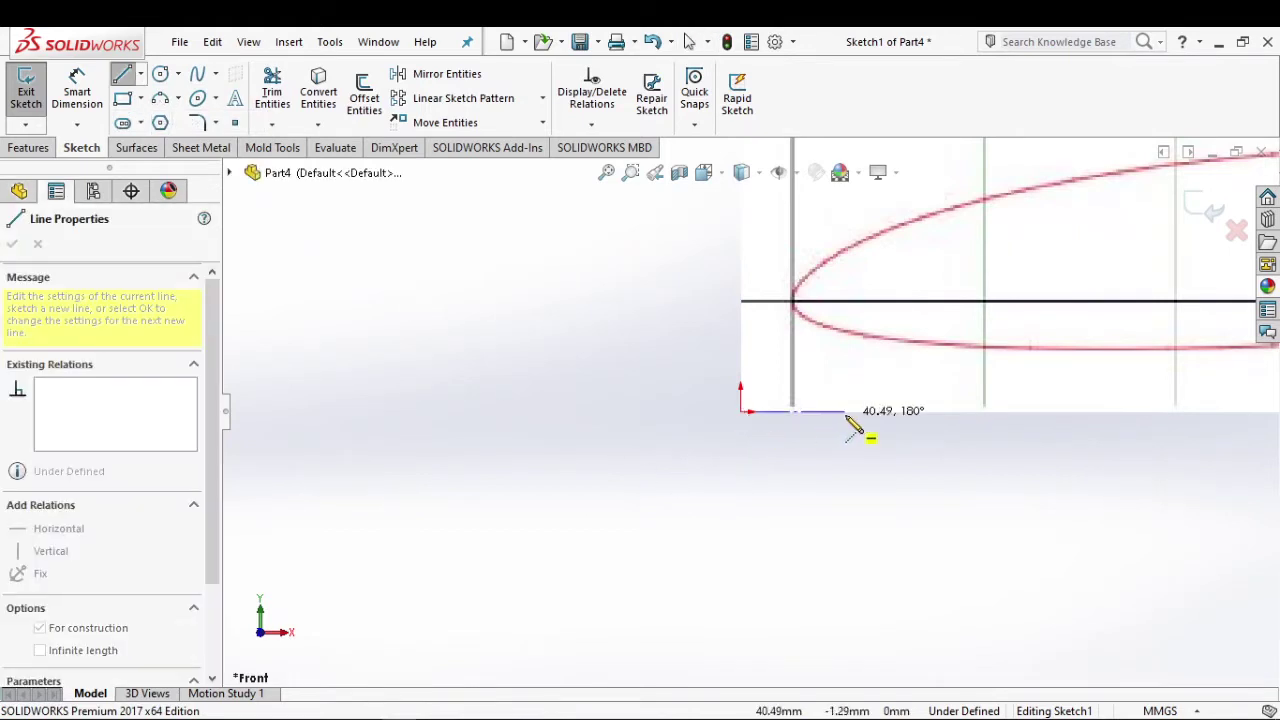
{"action": "left_click", "coordinate": [845, 411]}
Step: Dimension the centerline to 100 mm, fully defining it
{"action": "left_click", "coordinate": [77, 90]}
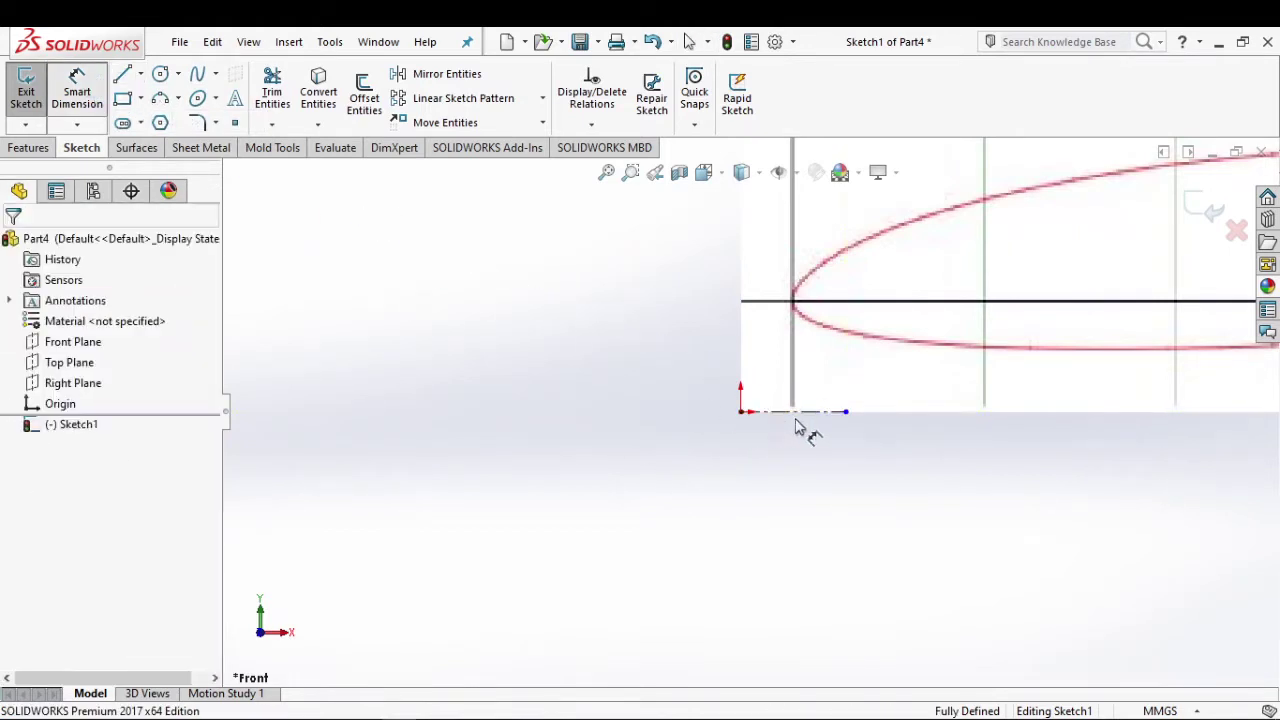
{"action": "left_click", "coordinate": [800, 411]}
{"action": "left_click", "coordinate": [797, 473]}
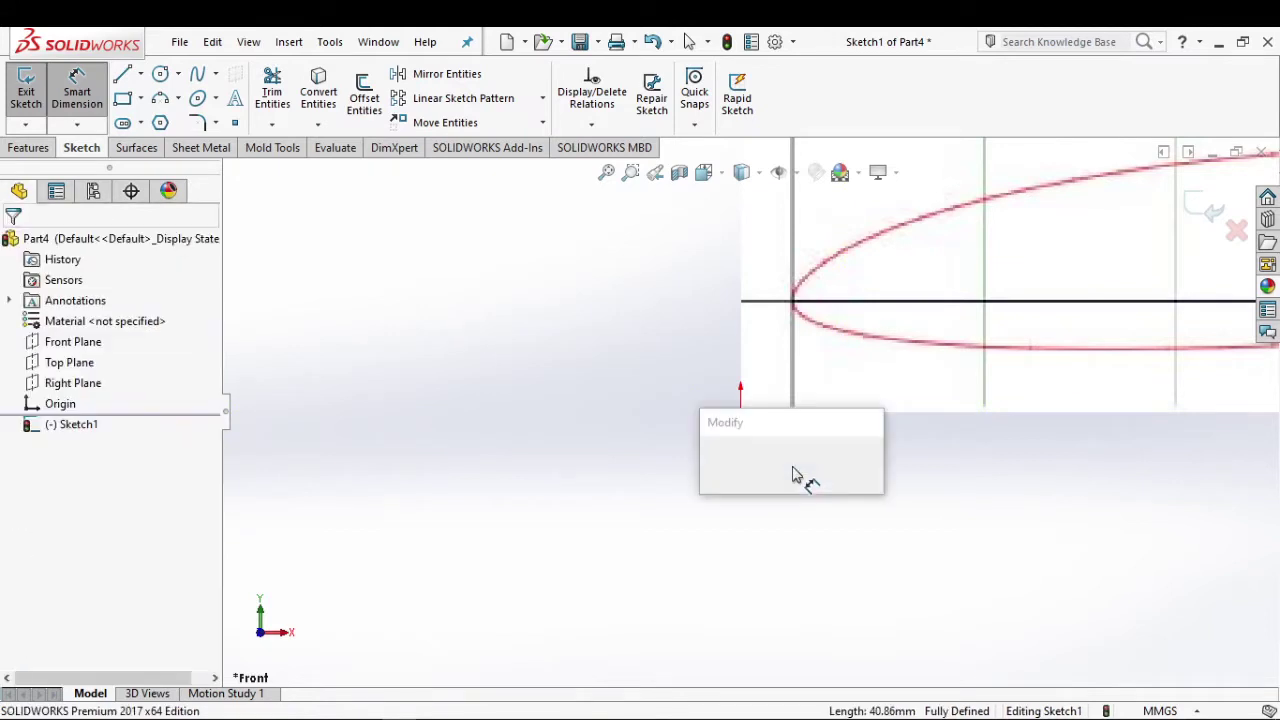
{"action": "type", "text": "100"}
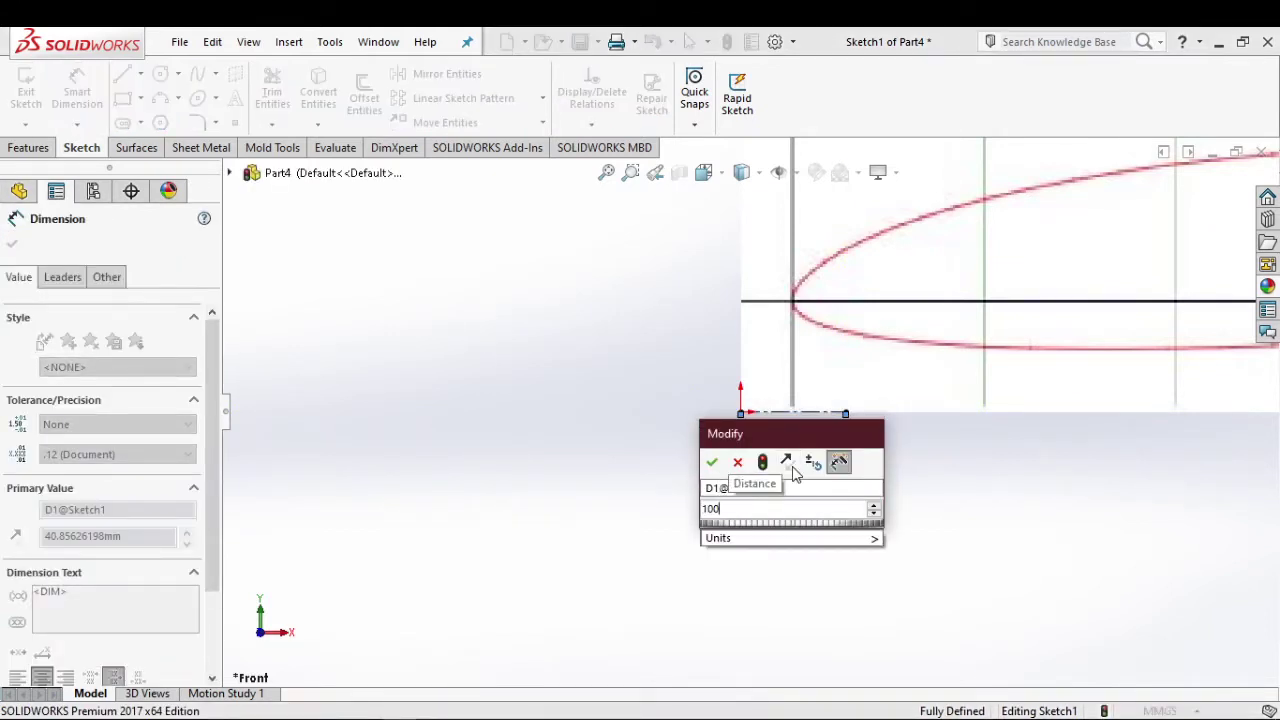
{"action": "key", "text": "Return"}
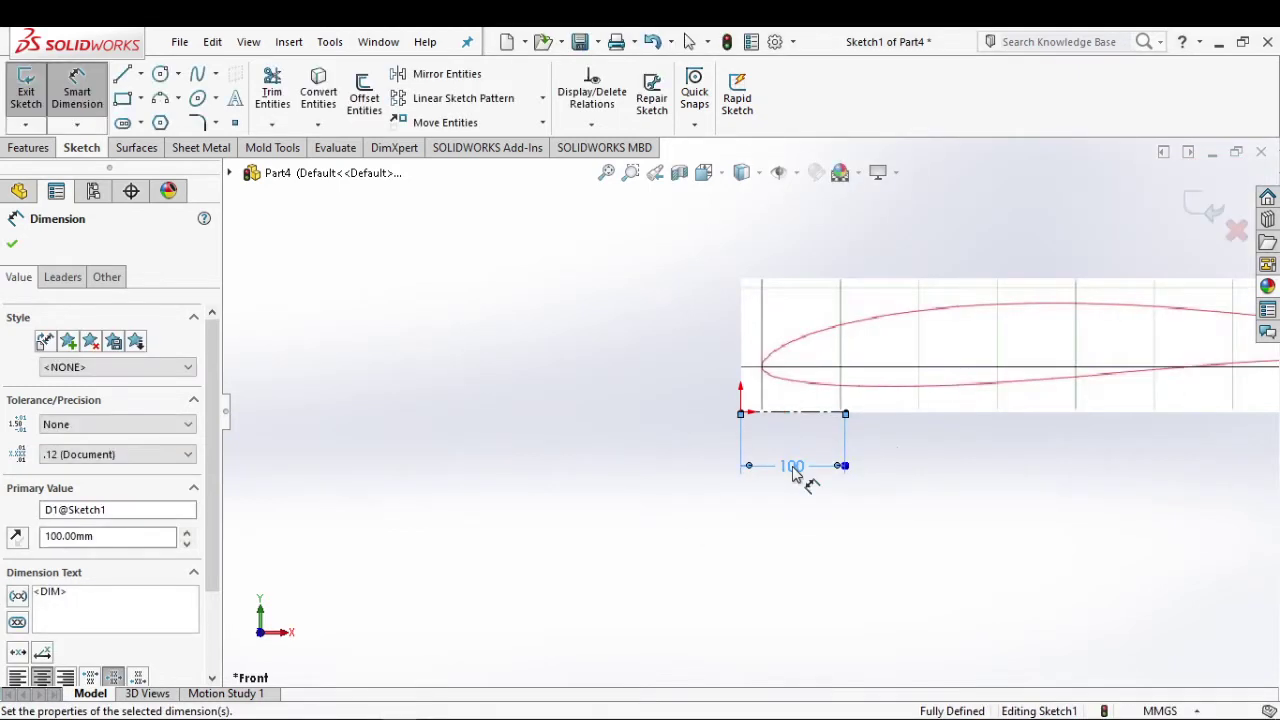
{"action": "key", "text": "Escape"}
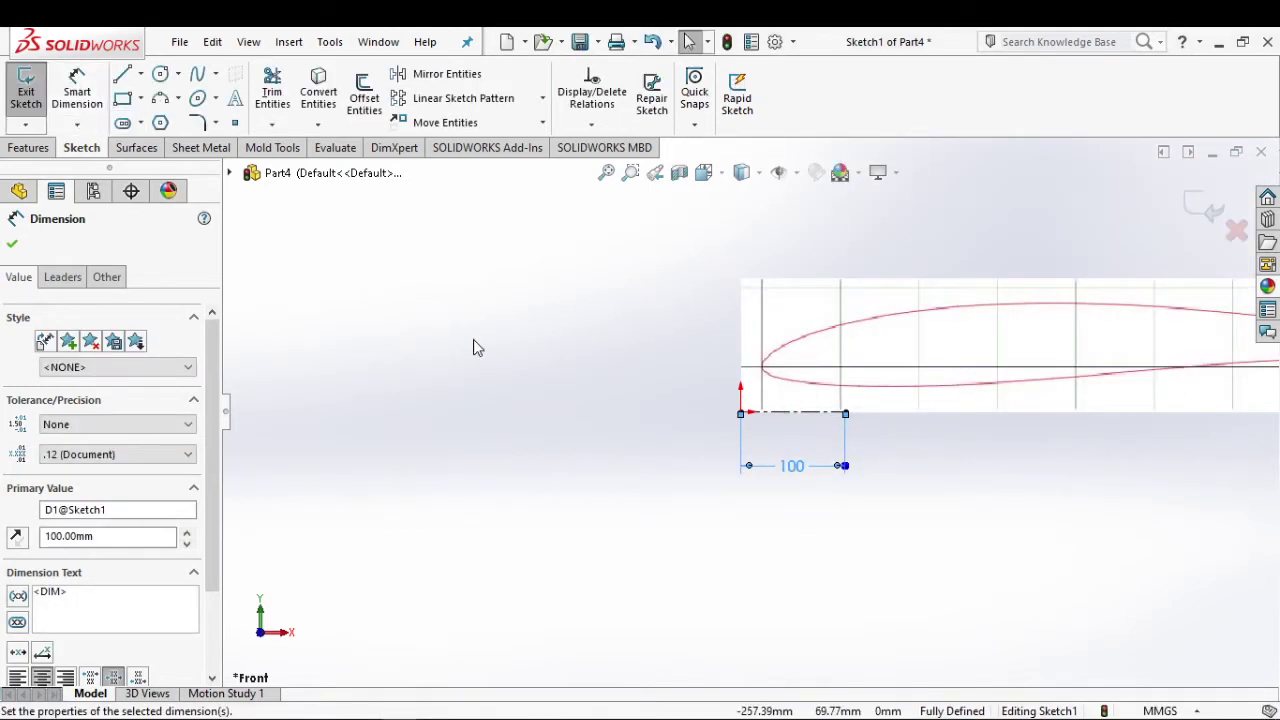
{"action": "key", "text": "Escape"}
{"action": "key", "text": "f"}
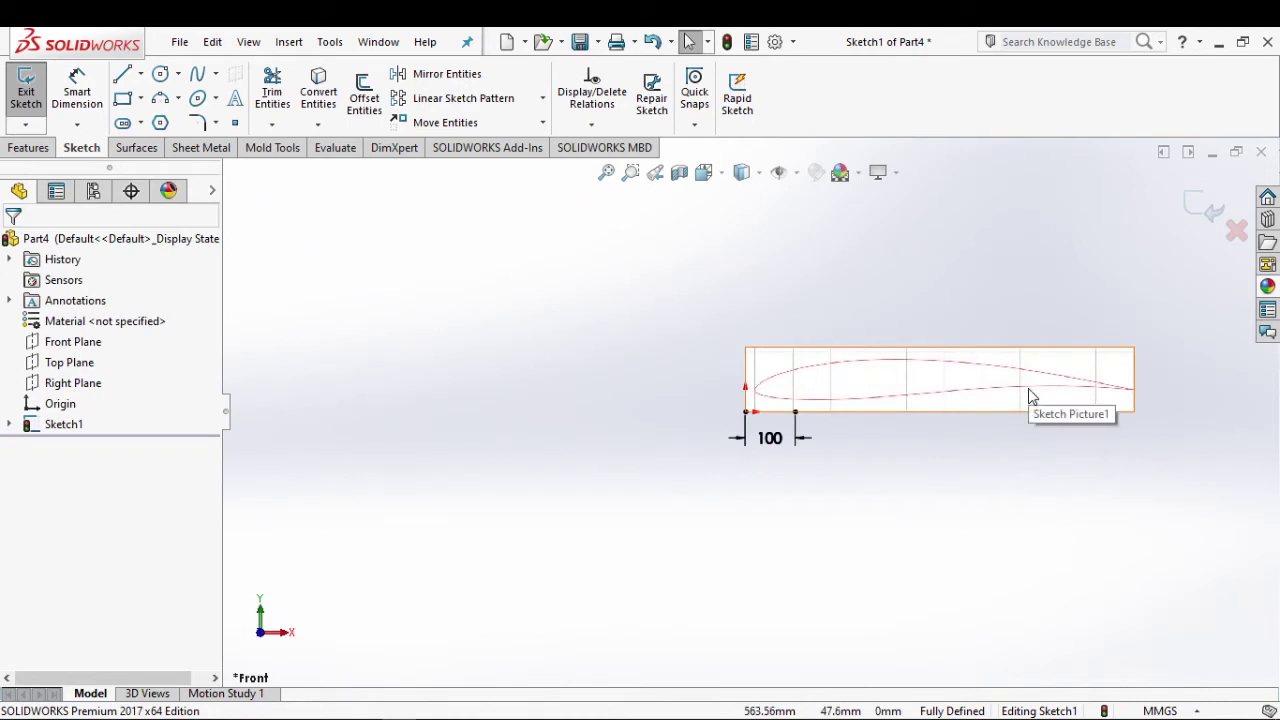
{"action": "scroll", "coordinate": [1028, 394], "scroll_direction": "down", "scroll_amount": 2}
Step: Shrink the airfoil picture to 100.02 mm wide so it ends at the 100 mm line
{"action": "left_click", "coordinate": [993, 372]}
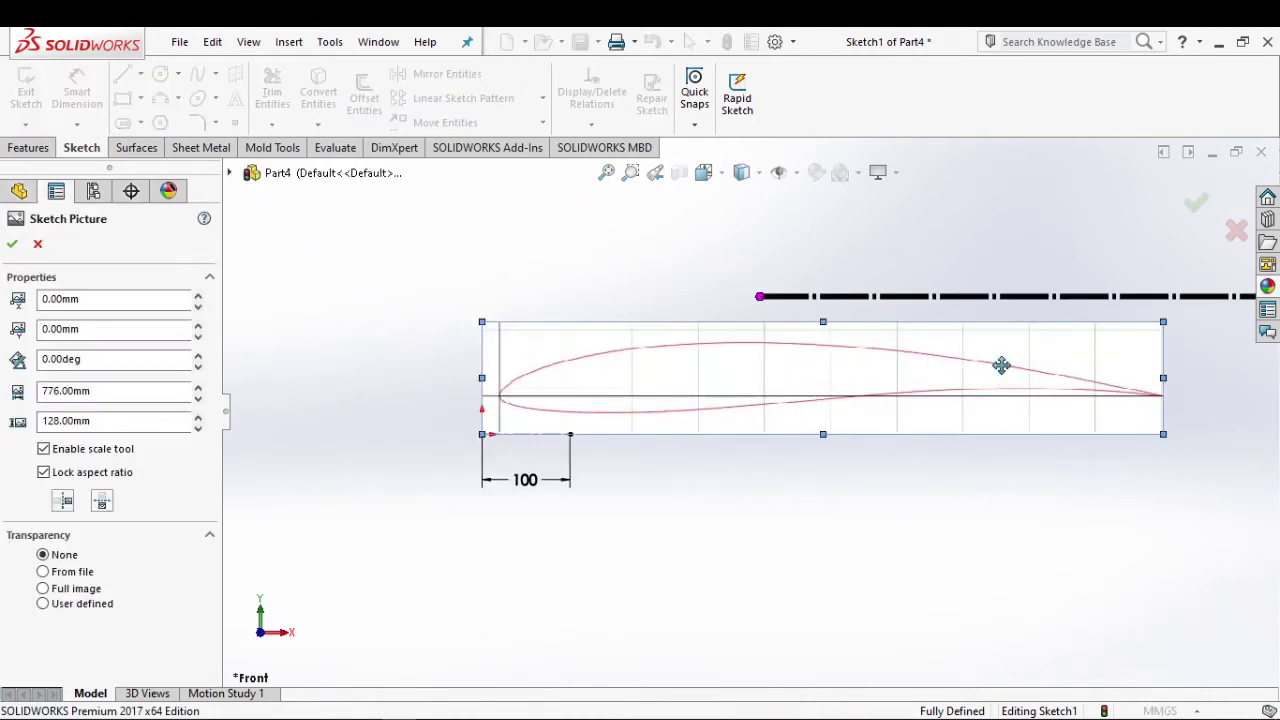
{"action": "left_click_drag", "start_coordinate": [1162, 322], "coordinate": [584, 432]}
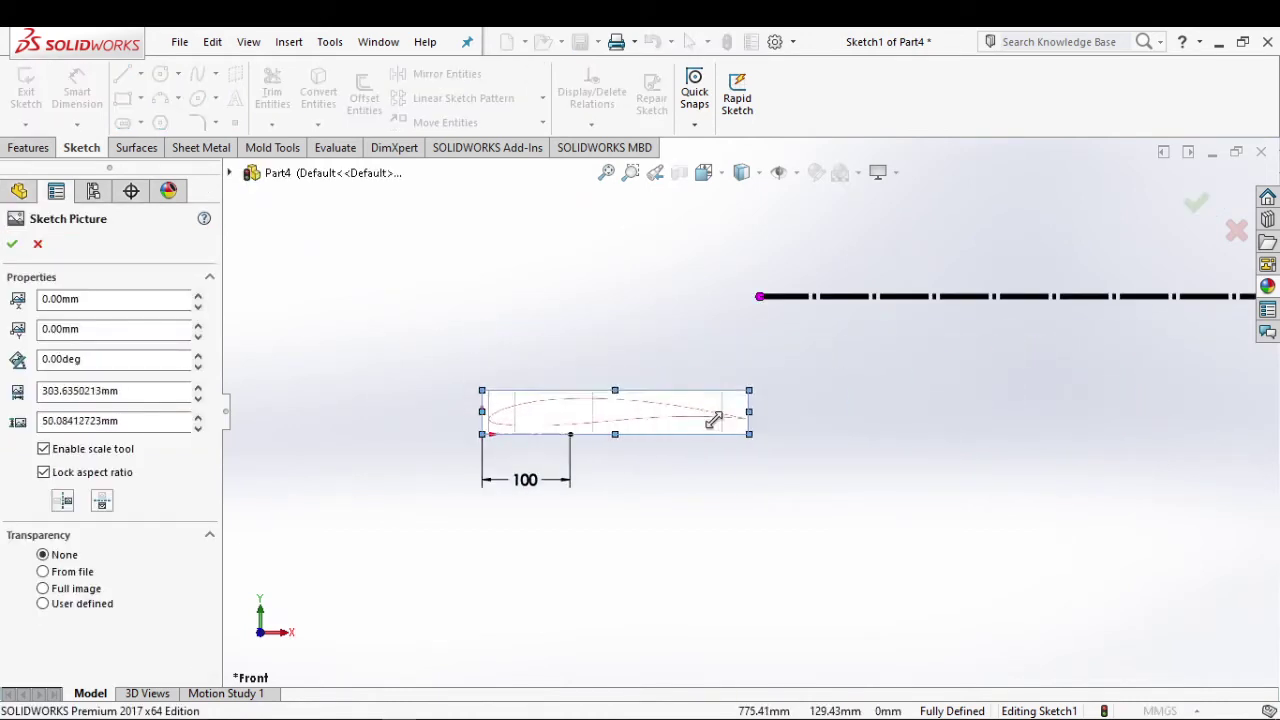
{"action": "scroll", "coordinate": [585, 430], "scroll_direction": "down", "scroll_amount": 1}
{"action": "scroll", "coordinate": [595, 438], "scroll_direction": "down", "scroll_amount": 2}
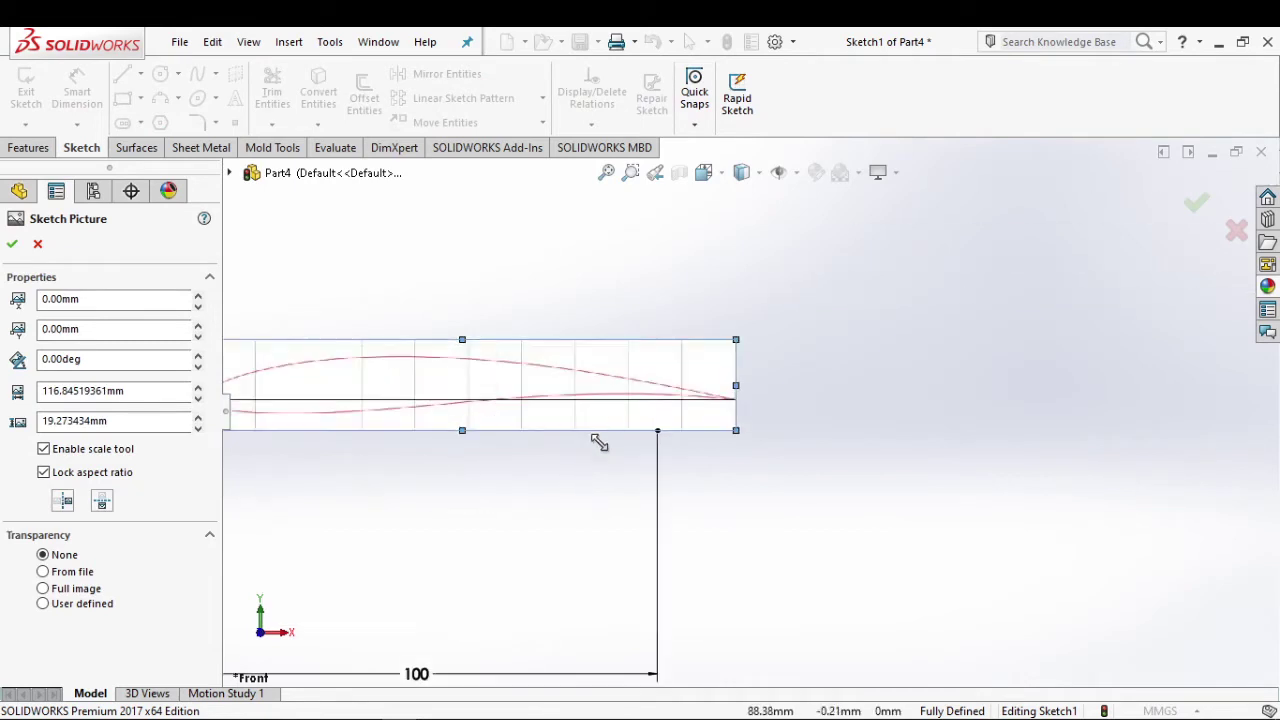
{"action": "scroll", "coordinate": [710, 395], "scroll_direction": "down", "scroll_amount": 2}
{"action": "scroll", "coordinate": [810, 347], "scroll_direction": "down", "scroll_amount": 2}
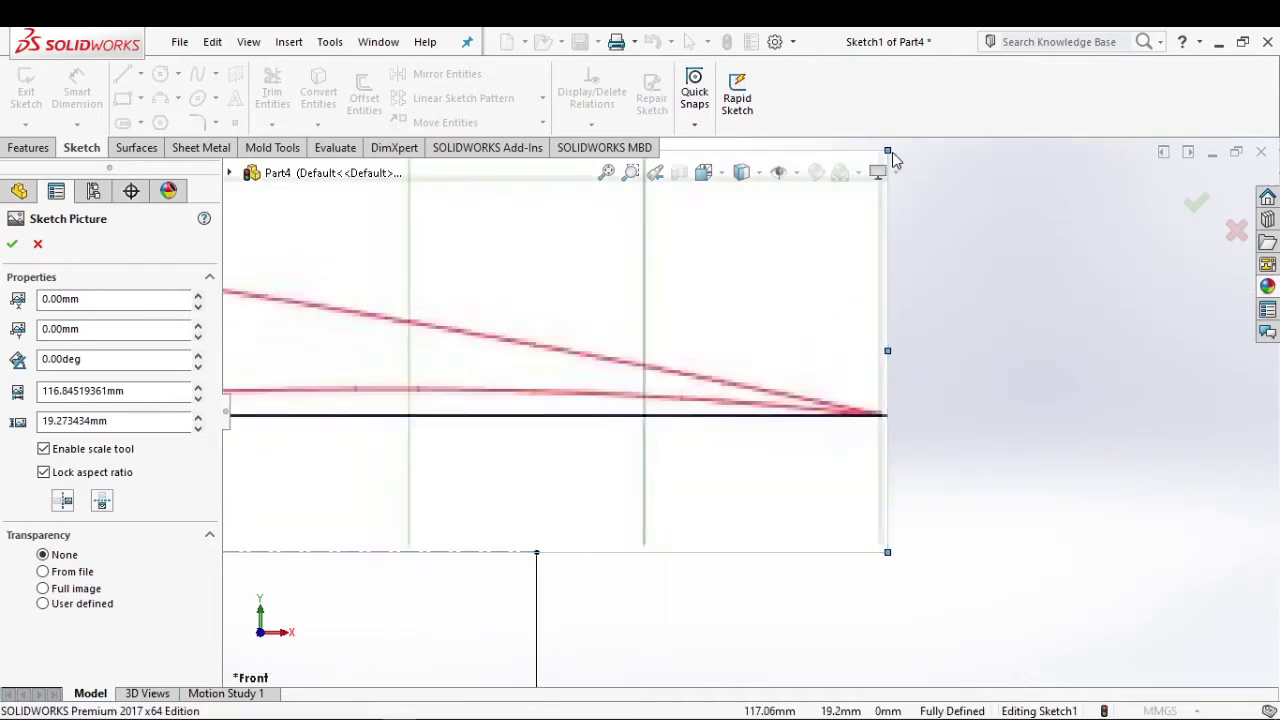
{"action": "left_click_drag", "start_coordinate": [885, 150], "coordinate": [535, 390]}
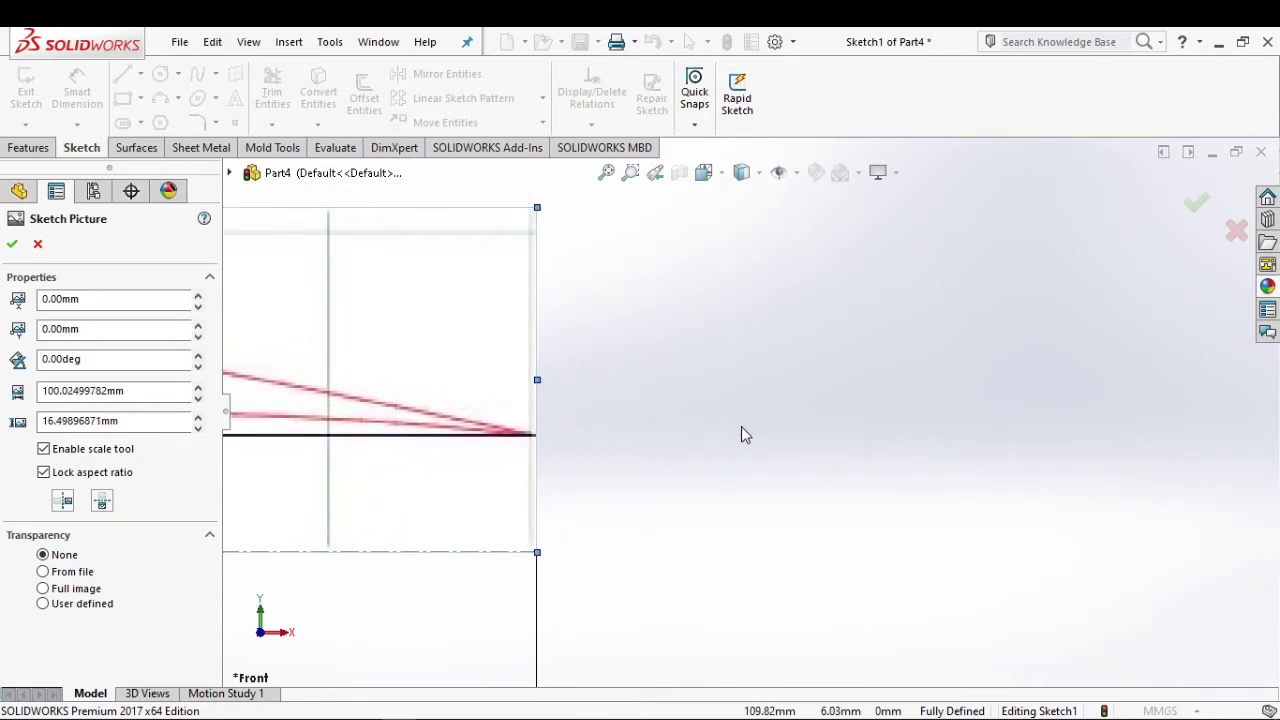
{"action": "left_click", "coordinate": [8, 245]}
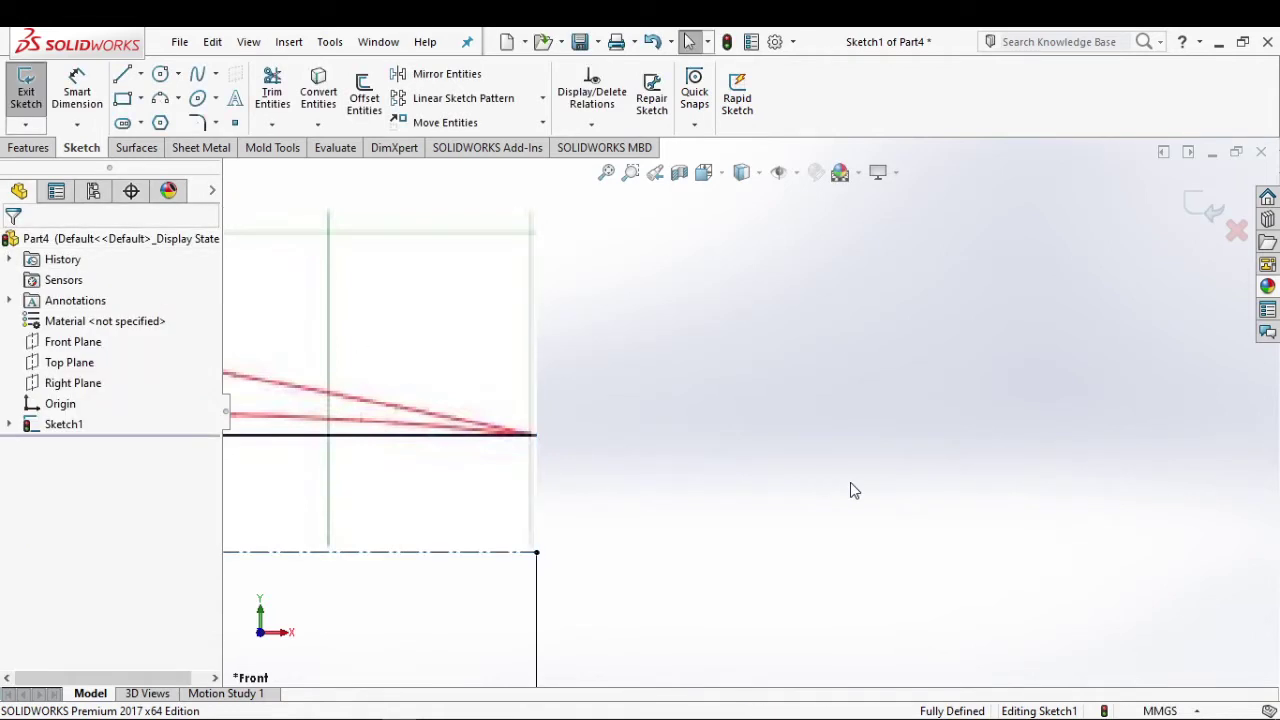
Step: Move the airfoil picture so its leading edge sits on the origin
{"action": "key", "text": "f"}
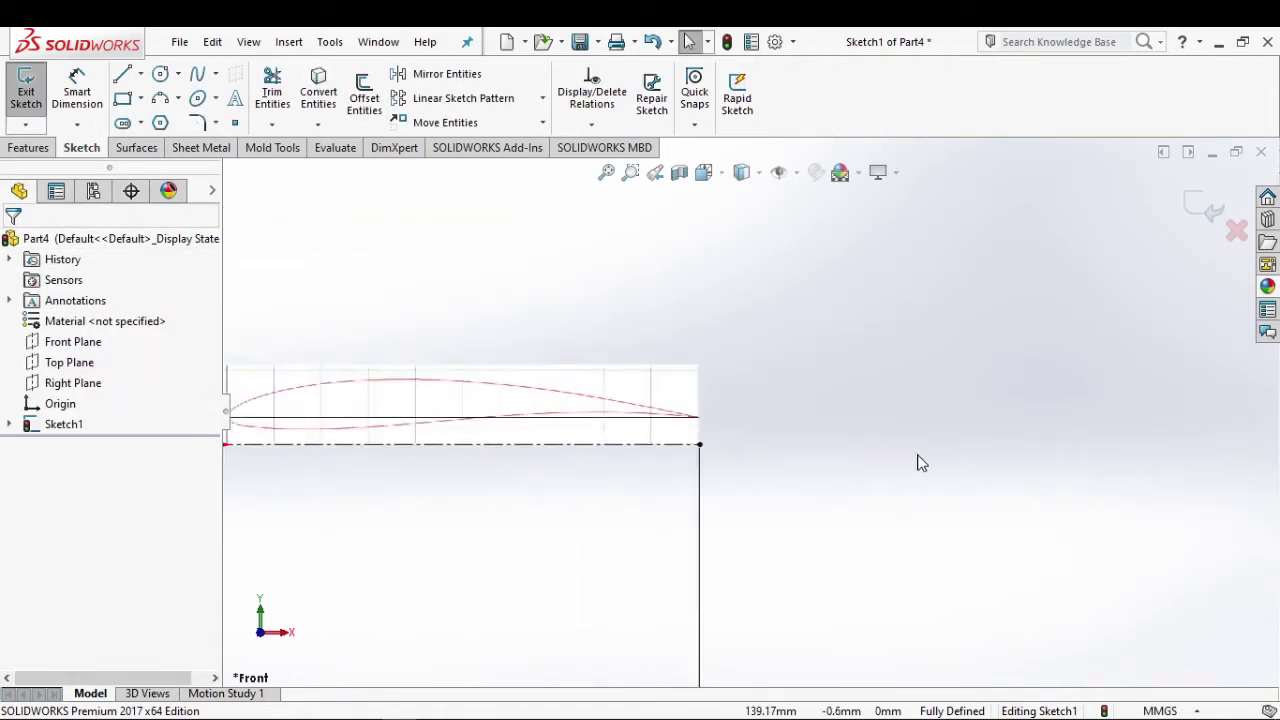
{"action": "scroll", "coordinate": [591, 462], "scroll_direction": "down", "scroll_amount": 3}
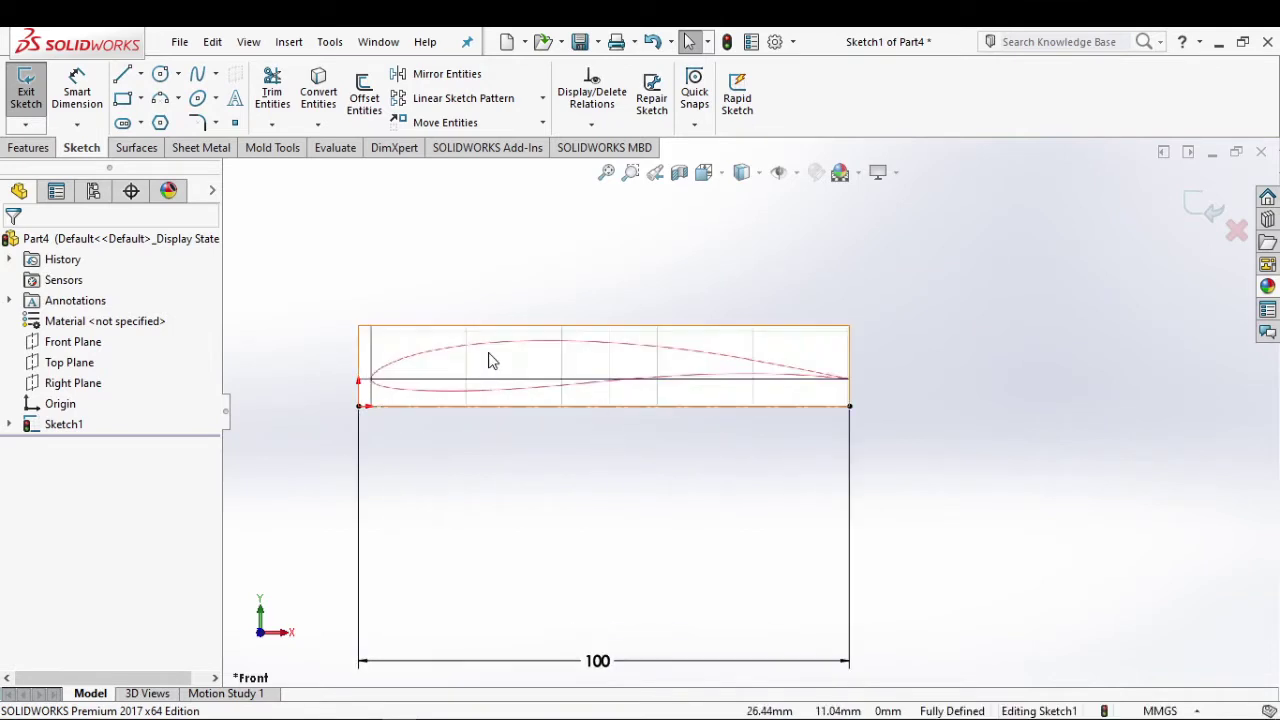
{"action": "scroll", "coordinate": [423, 363], "scroll_direction": "down", "scroll_amount": 2}
{"action": "scroll", "coordinate": [457, 428], "scroll_direction": "down", "scroll_amount": 2}
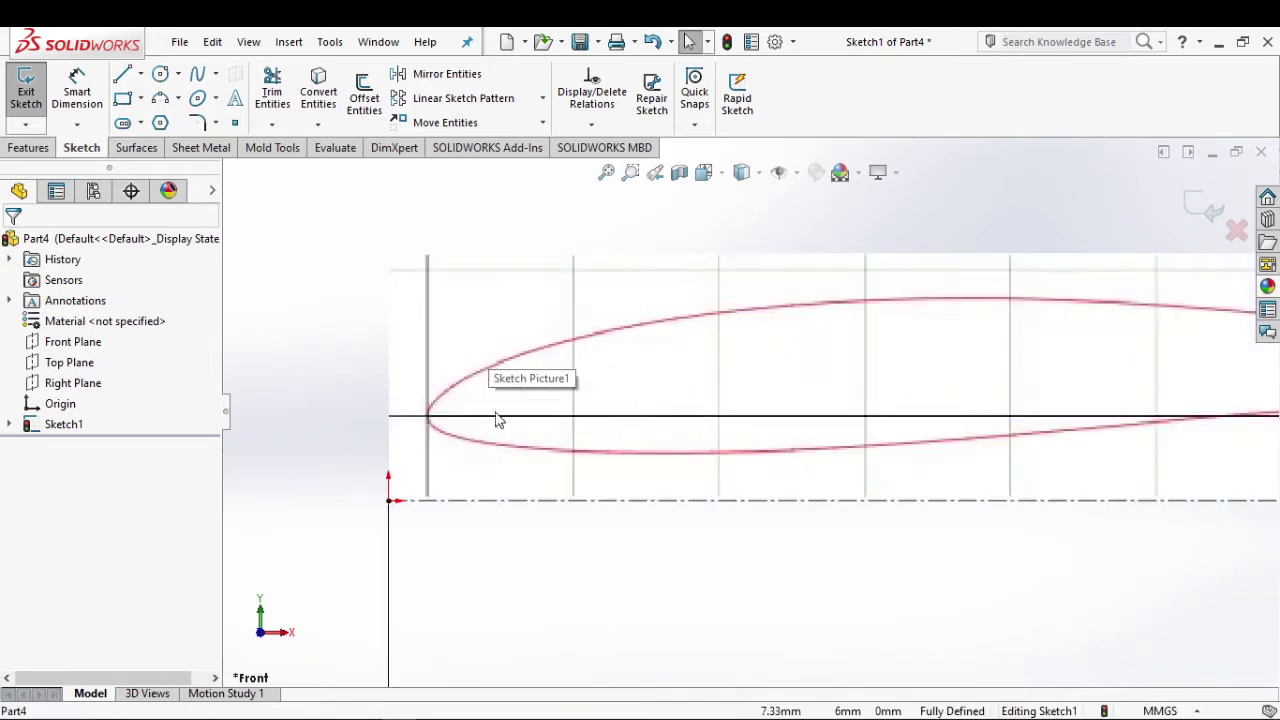
{"action": "scroll", "coordinate": [406, 526], "scroll_direction": "down", "scroll_amount": 1}
{"action": "scroll", "coordinate": [429, 357], "scroll_direction": "down", "scroll_amount": 2}
{"action": "scroll", "coordinate": [690, 309], "scroll_direction": "down", "scroll_amount": 1}
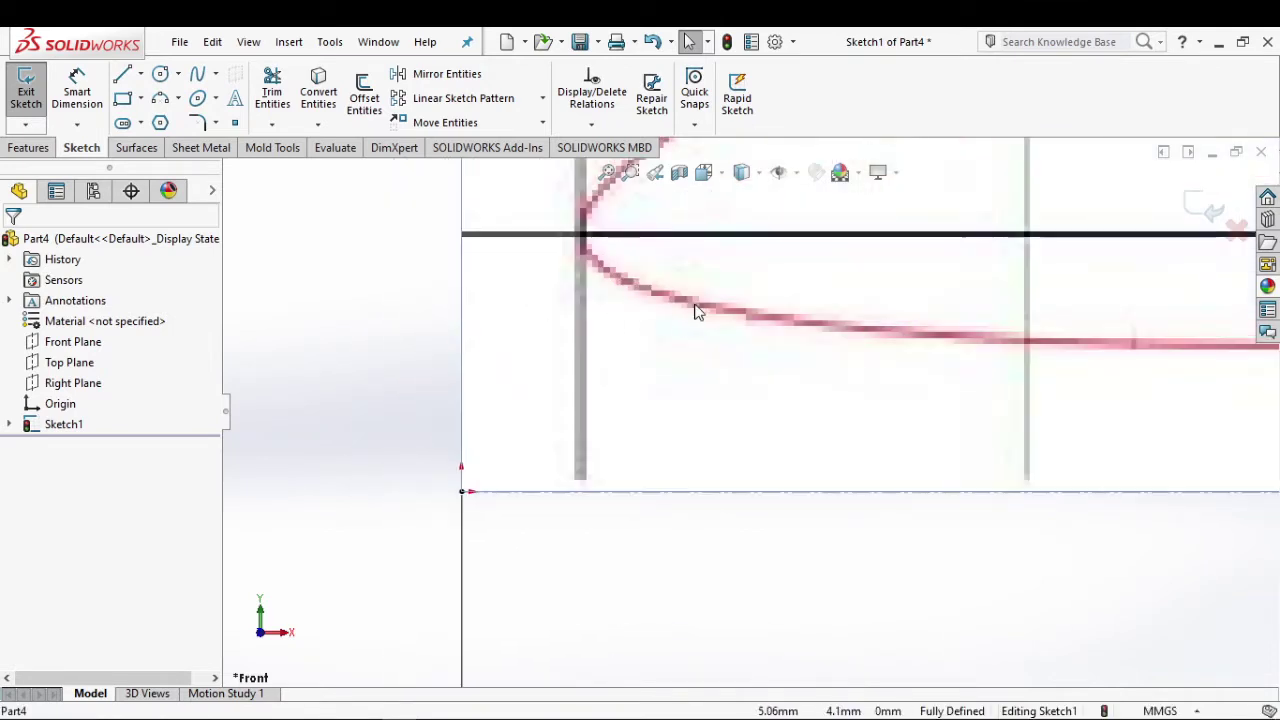
{"action": "left_click", "coordinate": [694, 303]}
{"action": "left_click_drag", "start_coordinate": [634, 251], "coordinate": [497, 497]}
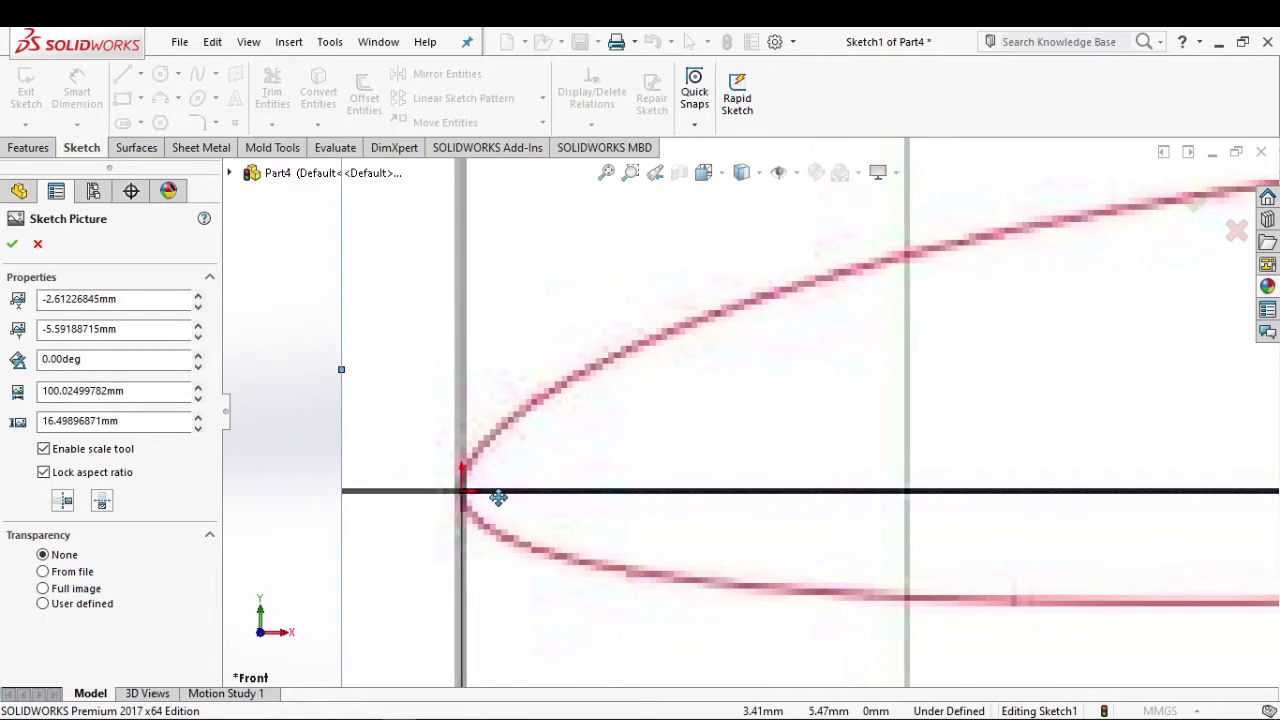
{"action": "scroll", "coordinate": [531, 477], "scroll_direction": "up", "scroll_amount": 2}
{"action": "scroll", "coordinate": [535, 477], "scroll_direction": "up", "scroll_amount": 1}
{"action": "scroll", "coordinate": [538, 477], "scroll_direction": "up", "scroll_amount": 1}
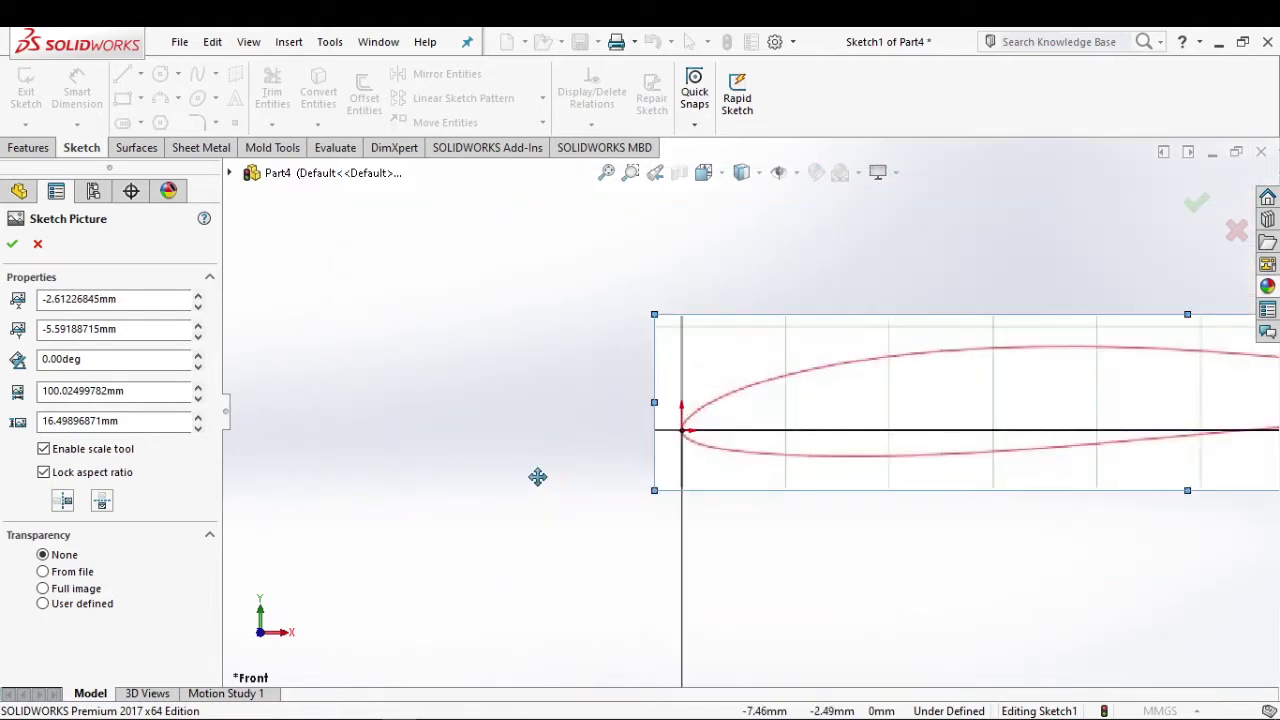
{"action": "left_click", "coordinate": [14, 244]}
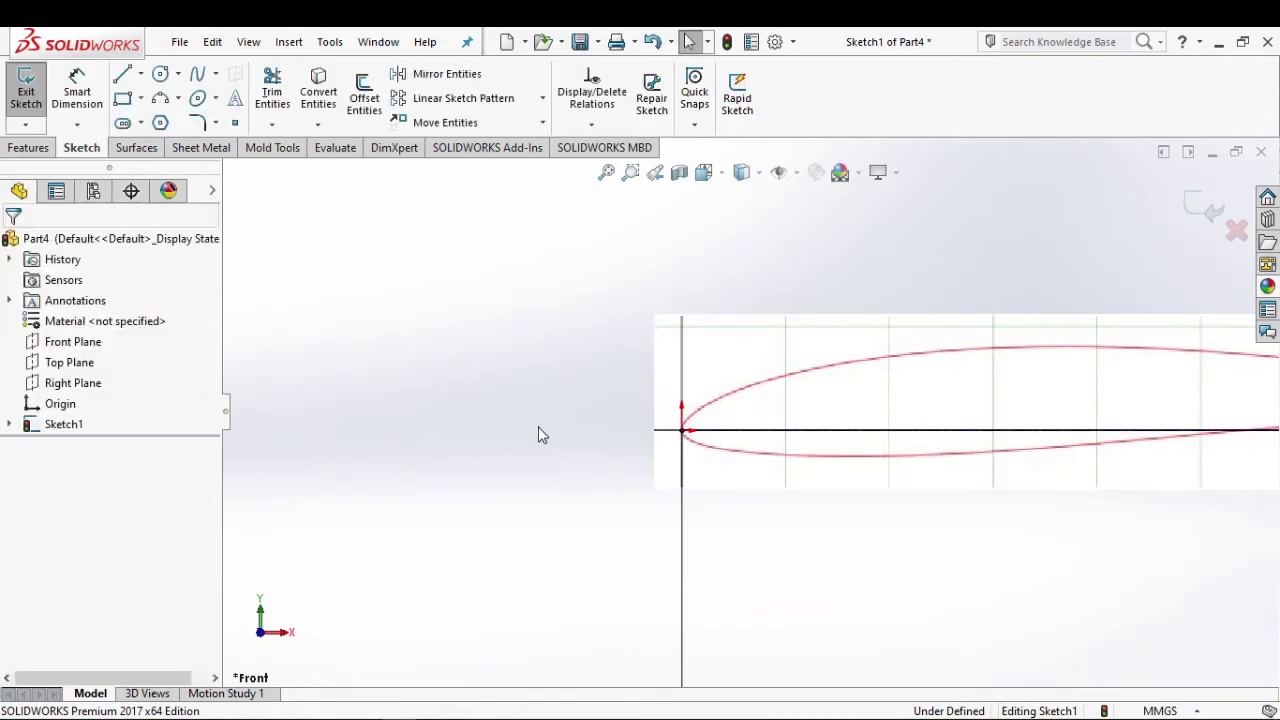
Step: Enlarge the picture so its trailing edge meets the 100 mm line's end
{"action": "scroll", "coordinate": [700, 466], "scroll_direction": "up", "scroll_amount": 2}
{"action": "scroll", "coordinate": [760, 420], "scroll_direction": "up", "scroll_amount": 1}
{"action": "scroll", "coordinate": [1000, 400], "scroll_direction": "down", "scroll_amount": 2}
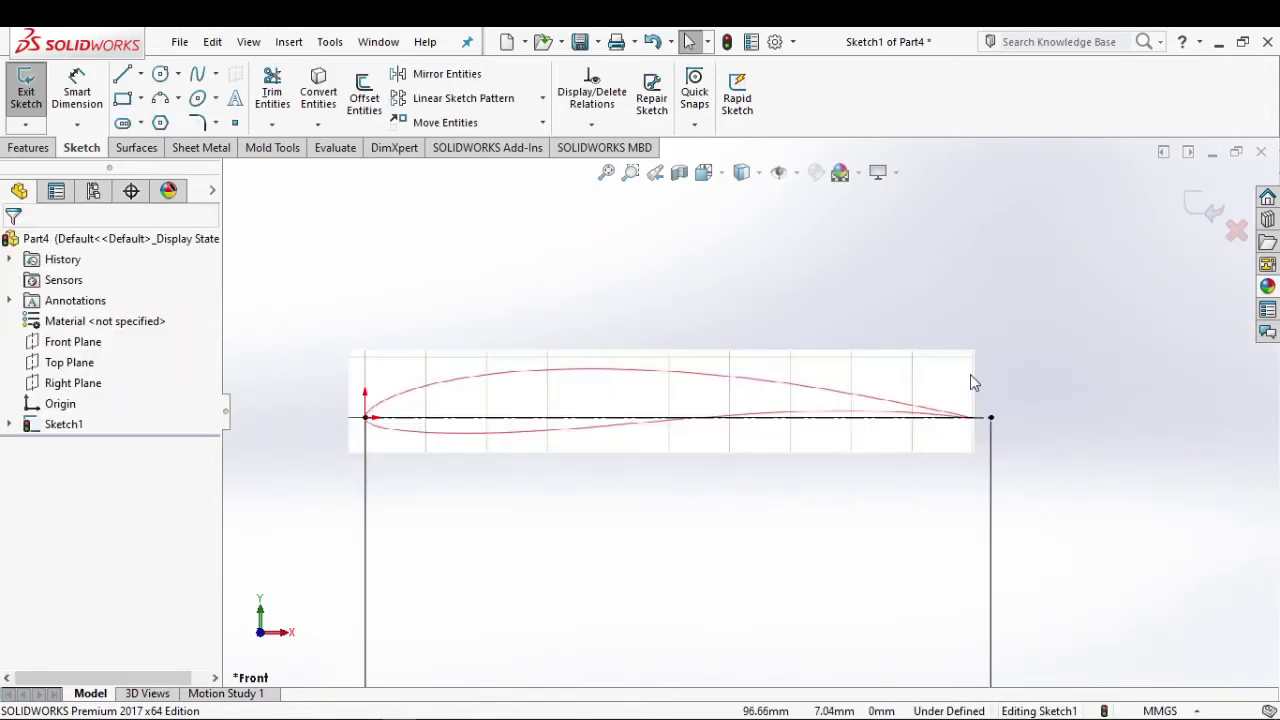
{"action": "scroll", "coordinate": [983, 394], "scroll_direction": "down", "scroll_amount": 1}
{"action": "scroll", "coordinate": [760, 366], "scroll_direction": "down", "scroll_amount": 1}
{"action": "left_click", "coordinate": [755, 360]}
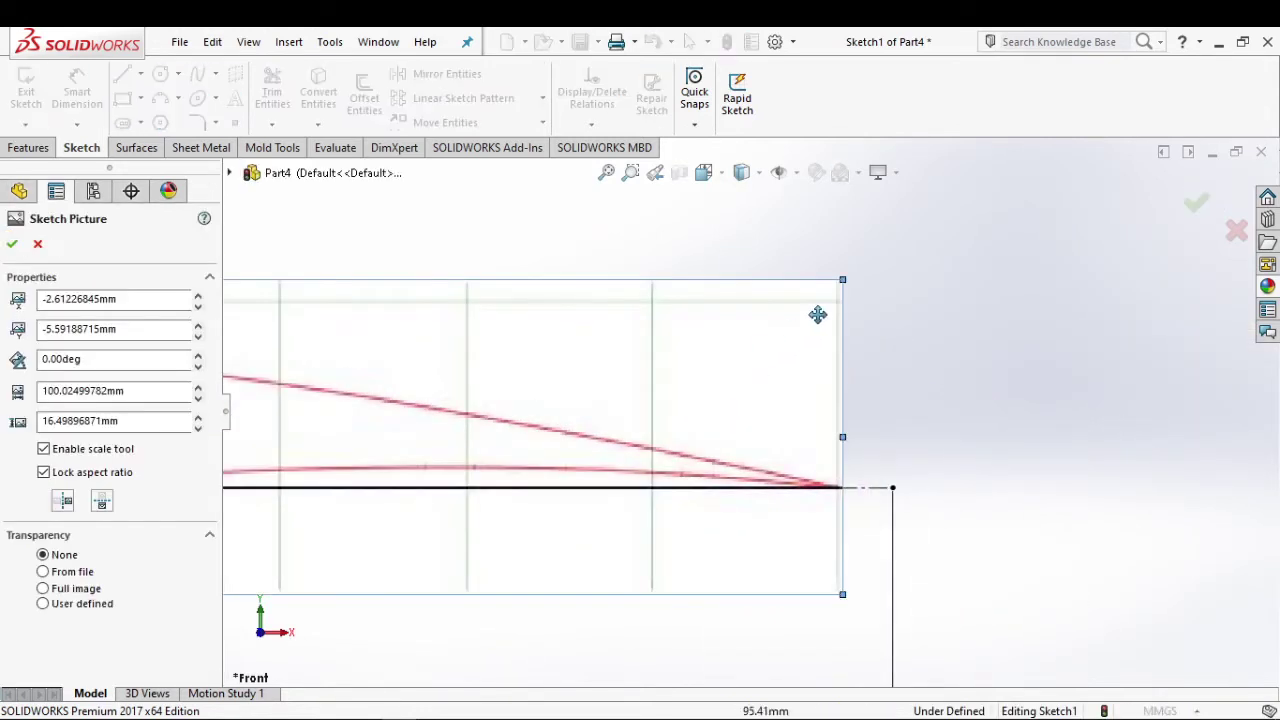
{"action": "scroll", "coordinate": [1045, 440], "scroll_direction": "down", "scroll_amount": 1}
{"action": "scroll", "coordinate": [1030, 370], "scroll_direction": "down", "scroll_amount": 1}
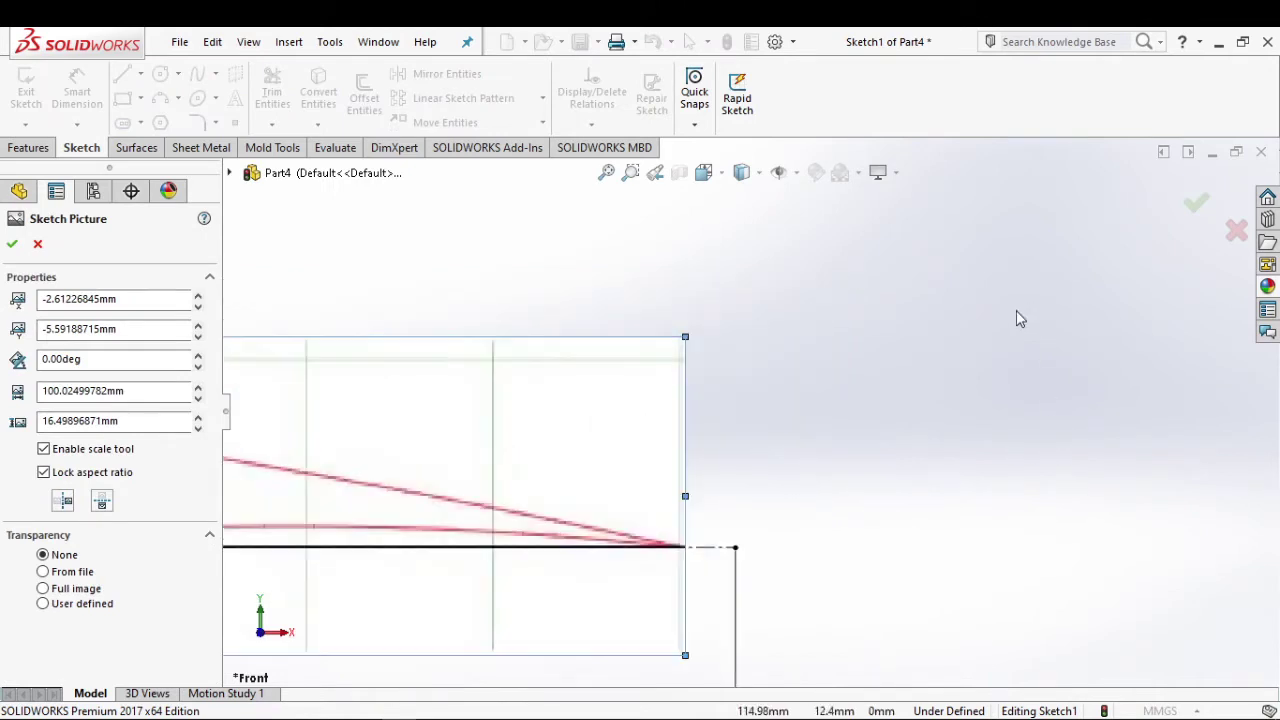
{"action": "scroll", "coordinate": [950, 330], "scroll_direction": "down", "scroll_amount": 1}
{"action": "scroll", "coordinate": [664, 603], "scroll_direction": "down", "scroll_amount": 1}
{"action": "scroll", "coordinate": [690, 310], "scroll_direction": "down", "scroll_amount": 1}
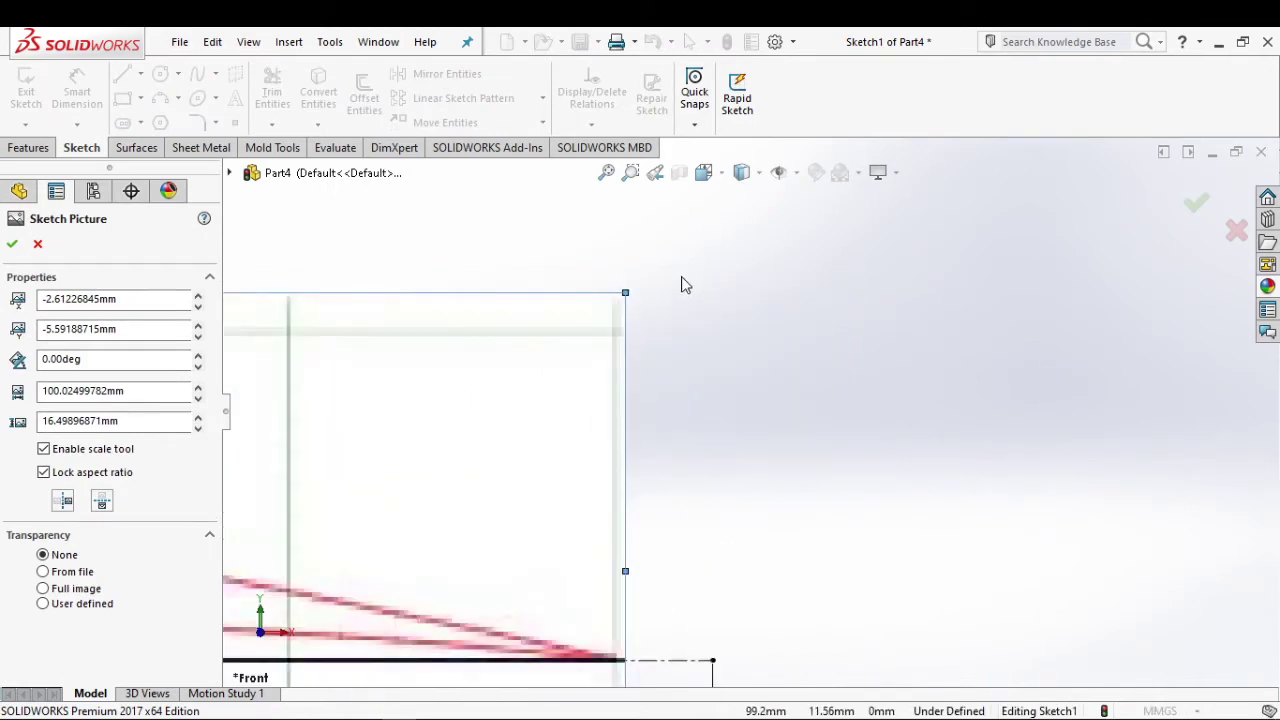
{"action": "left_click_drag", "start_coordinate": [628, 292], "coordinate": [694, 278]}
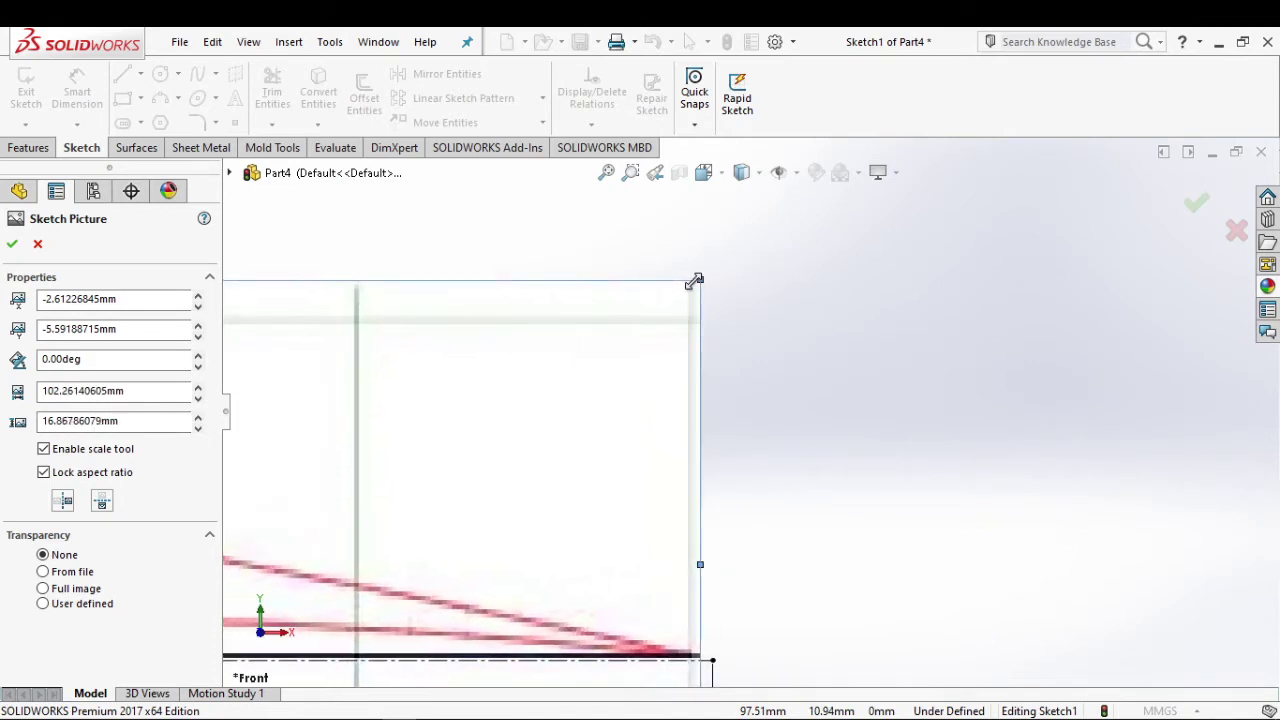
{"action": "mouse_move", "coordinate": [694, 278]}
{"action": "left_mouse_down"}
{"action": "mouse_move", "coordinate": [761, 261]}
{"action": "mouse_move", "coordinate": [712, 382]}
{"action": "left_mouse_up"}
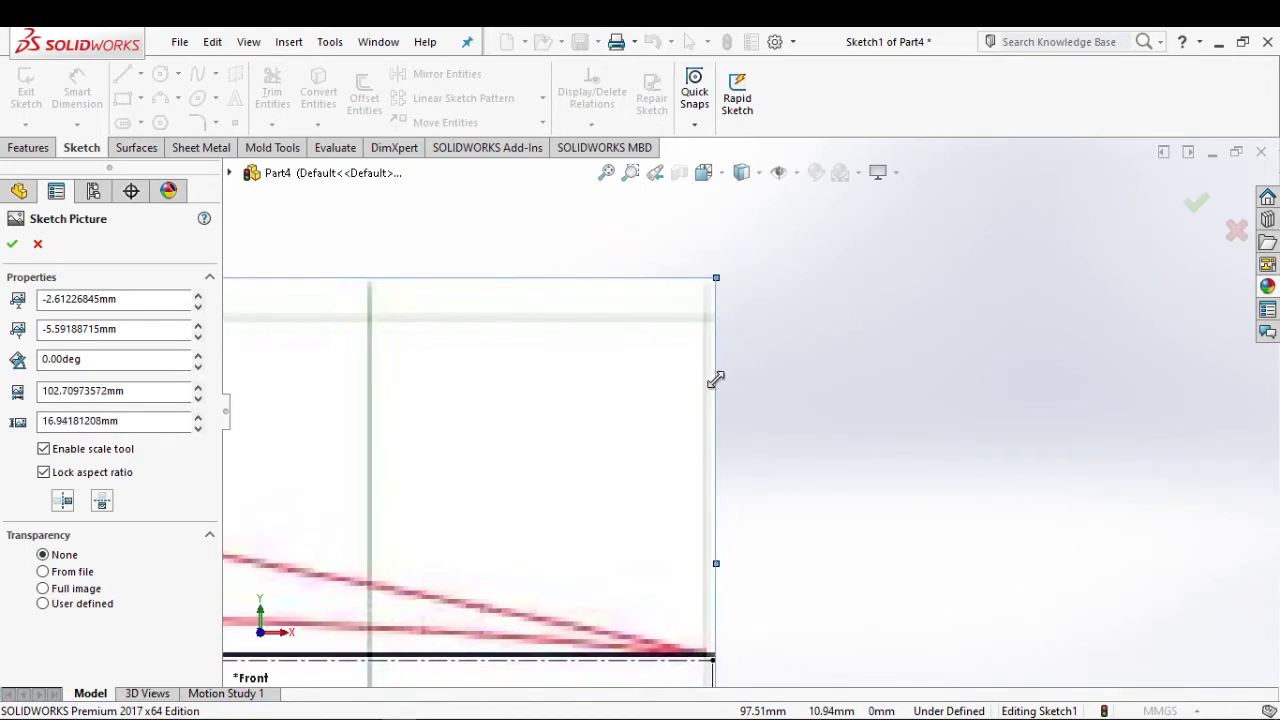
{"action": "left_click", "coordinate": [12, 245]}
Step: Nudge the 102.63 mm wide picture so its leading edge rests exactly on the origin
{"action": "key", "text": "f"}
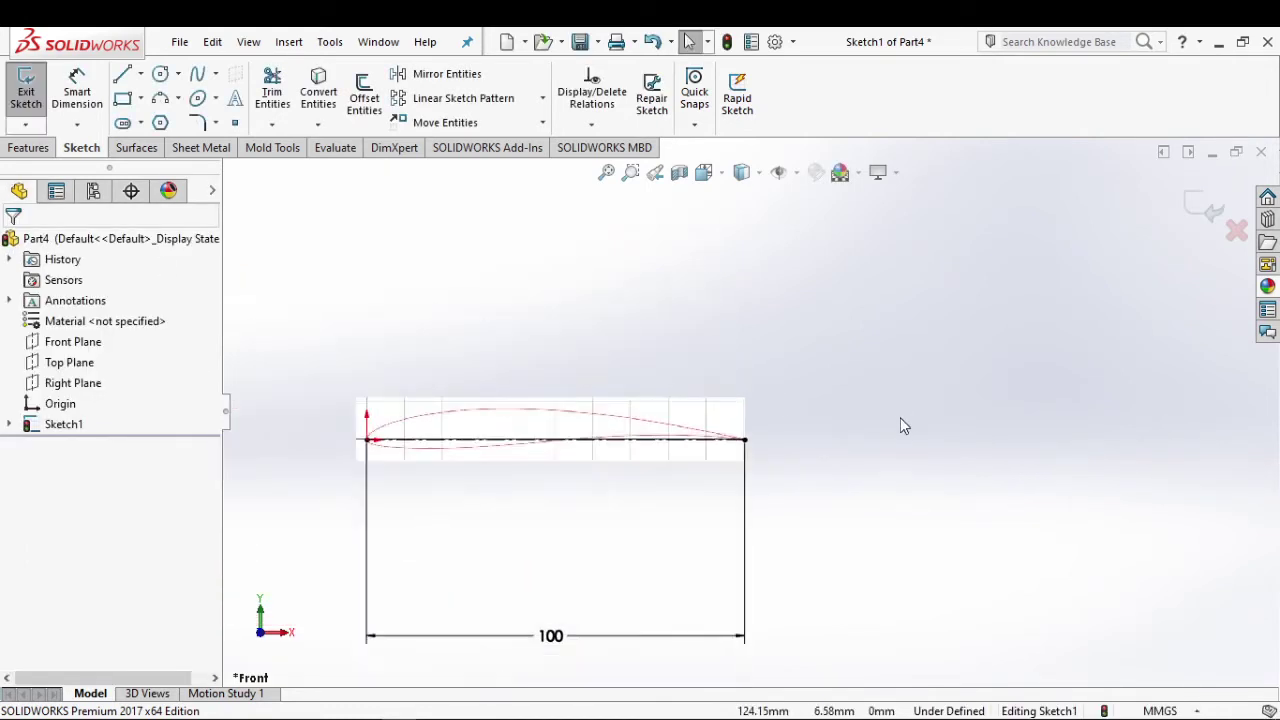
{"action": "scroll", "coordinate": [350, 449], "scroll_direction": "up", "scroll_amount": 3}
{"action": "scroll", "coordinate": [523, 431], "scroll_direction": "up", "scroll_amount": 3}
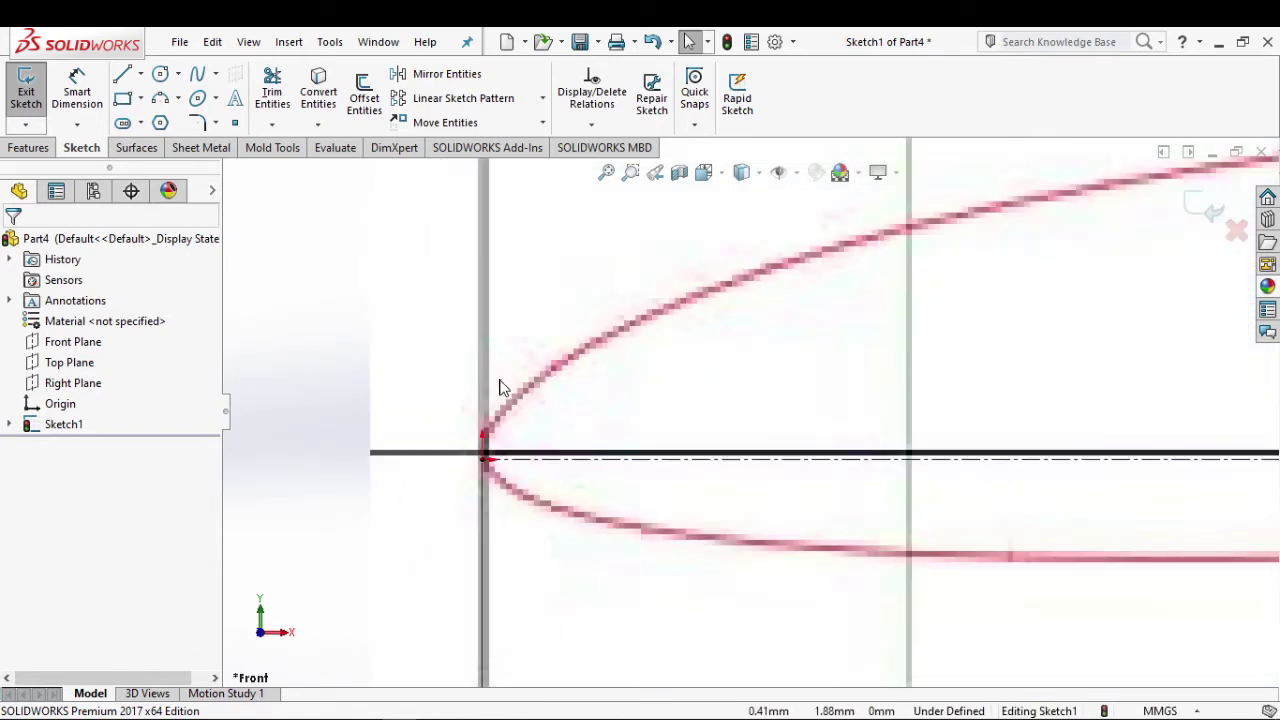
{"action": "left_click_drag", "start_coordinate": [516, 370], "coordinate": [514, 375]}
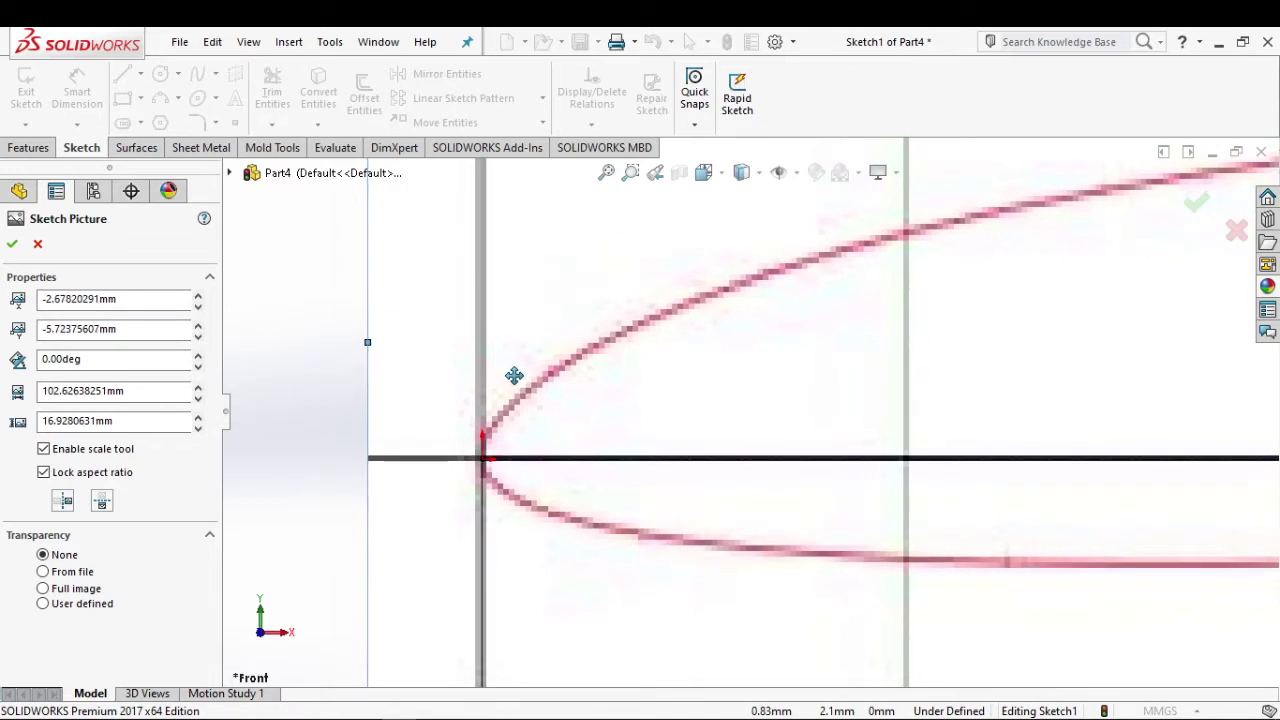
{"action": "left_click", "coordinate": [11, 244]}
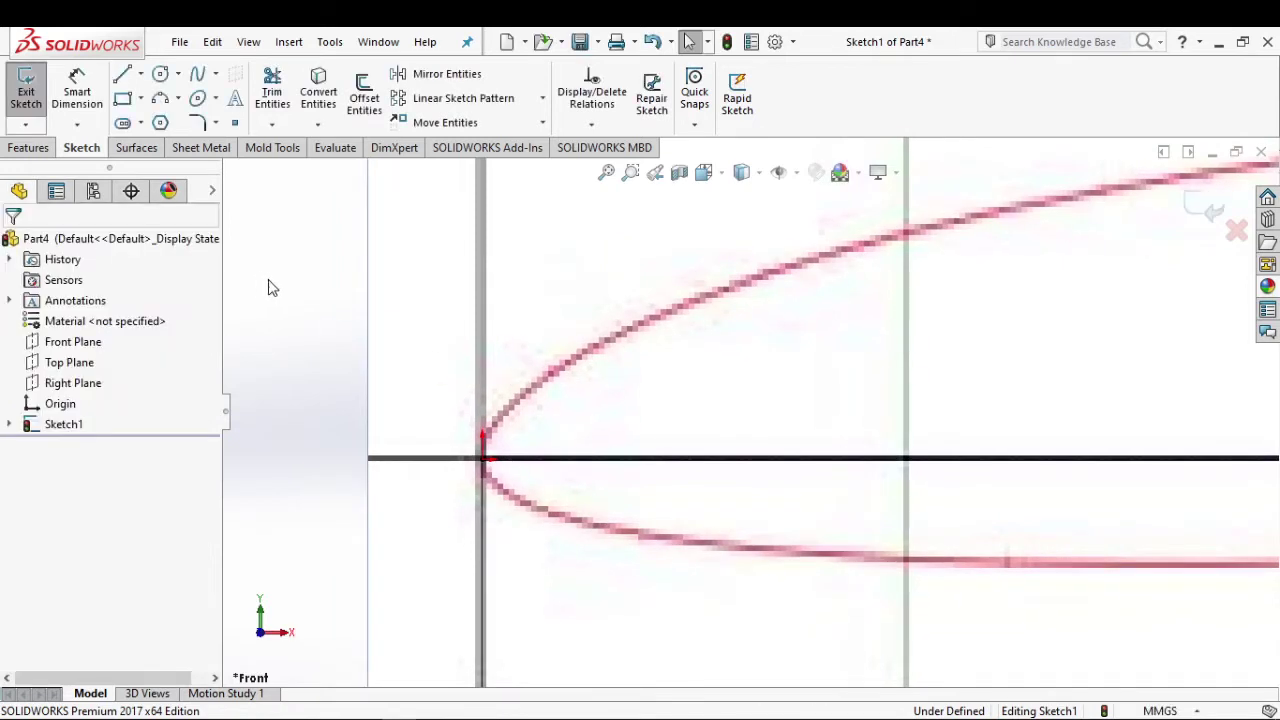
{"action": "scroll", "coordinate": [677, 434], "scroll_direction": "up", "scroll_amount": 5}
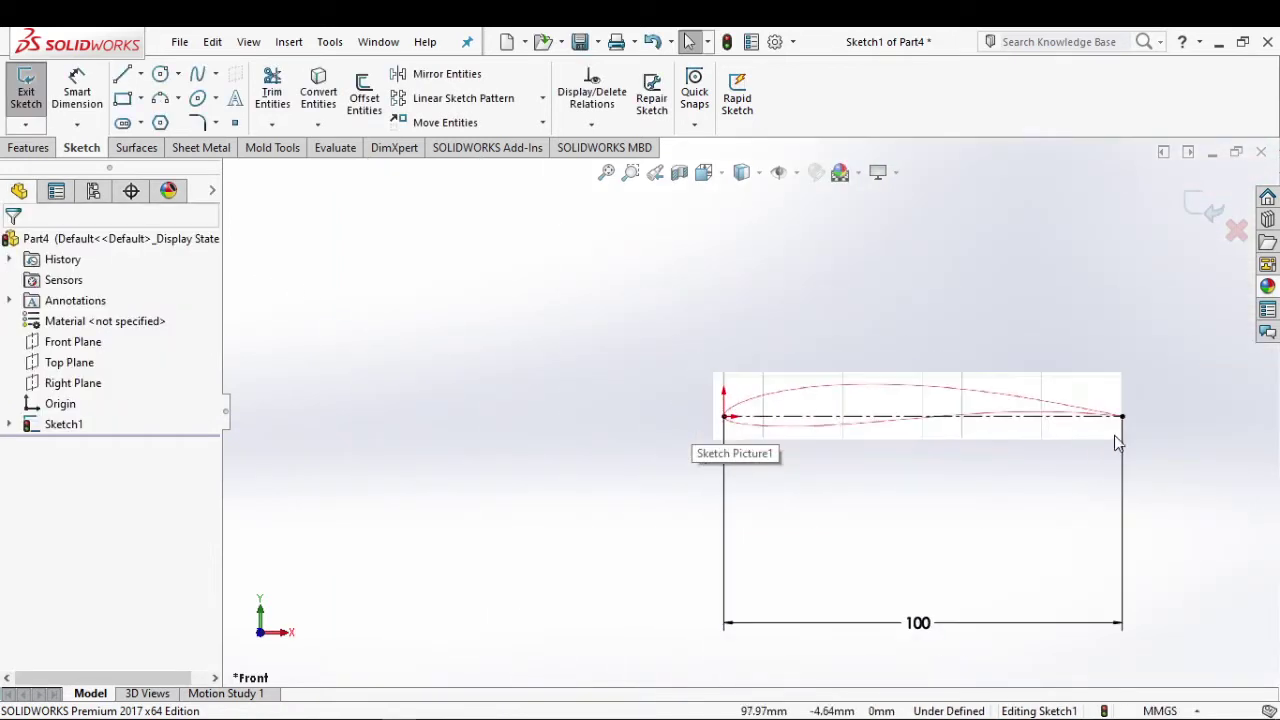
{"action": "scroll", "coordinate": [1114, 435], "scroll_direction": "down", "scroll_amount": 3}
{"action": "scroll", "coordinate": [1023, 380], "scroll_direction": "down", "scroll_amount": 3}
{"action": "scroll", "coordinate": [838, 433], "scroll_direction": "down", "scroll_amount": 2}
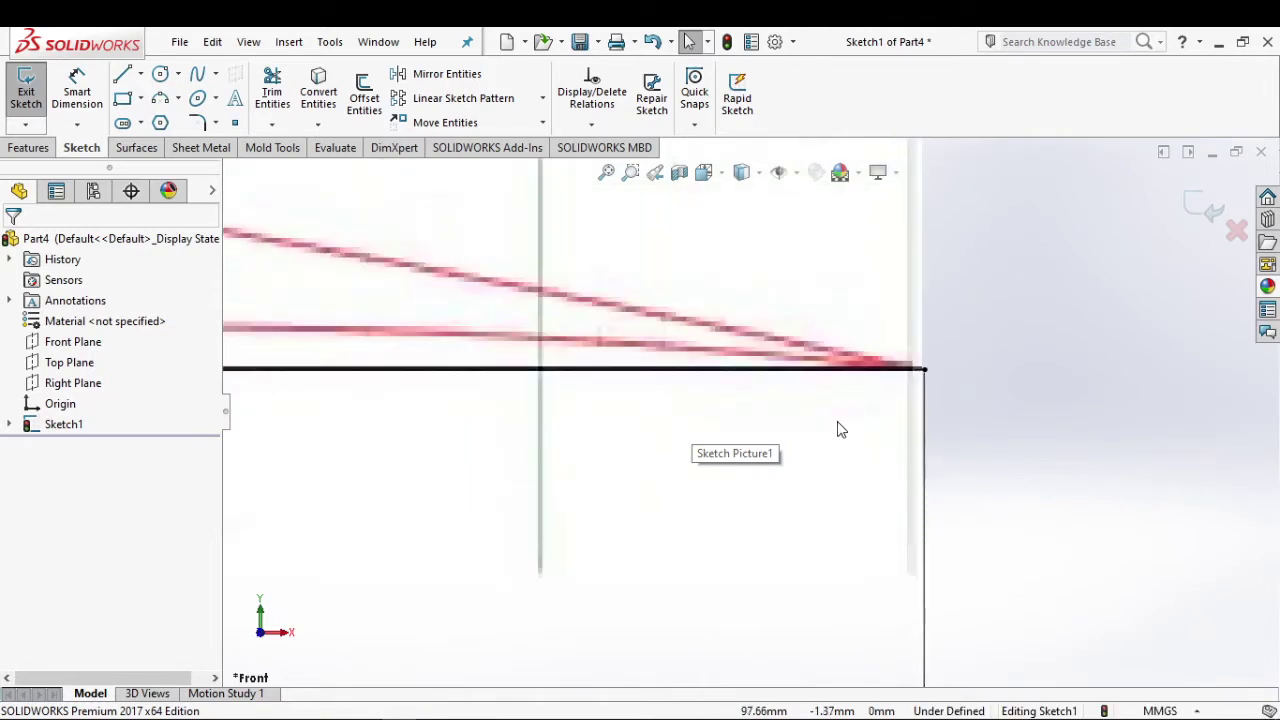
{"action": "scroll", "coordinate": [840, 428], "scroll_direction": "up", "scroll_amount": 3}
{"action": "scroll", "coordinate": [840, 428], "scroll_direction": "up", "scroll_amount": 3}
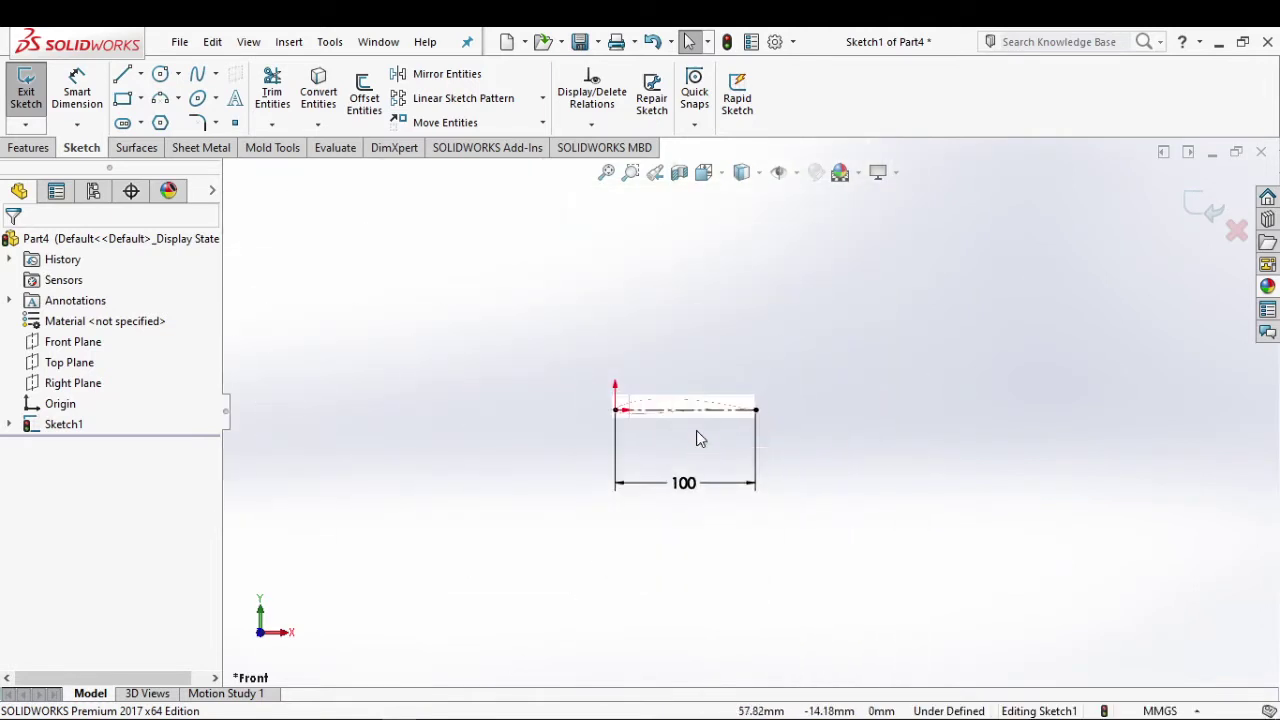
{"action": "scroll", "coordinate": [690, 430], "scroll_direction": "down", "scroll_amount": 2}
{"action": "scroll", "coordinate": [597, 365], "scroll_direction": "down", "scroll_amount": 2}
{"action": "scroll", "coordinate": [457, 300], "scroll_direction": "down", "scroll_amount": 3}
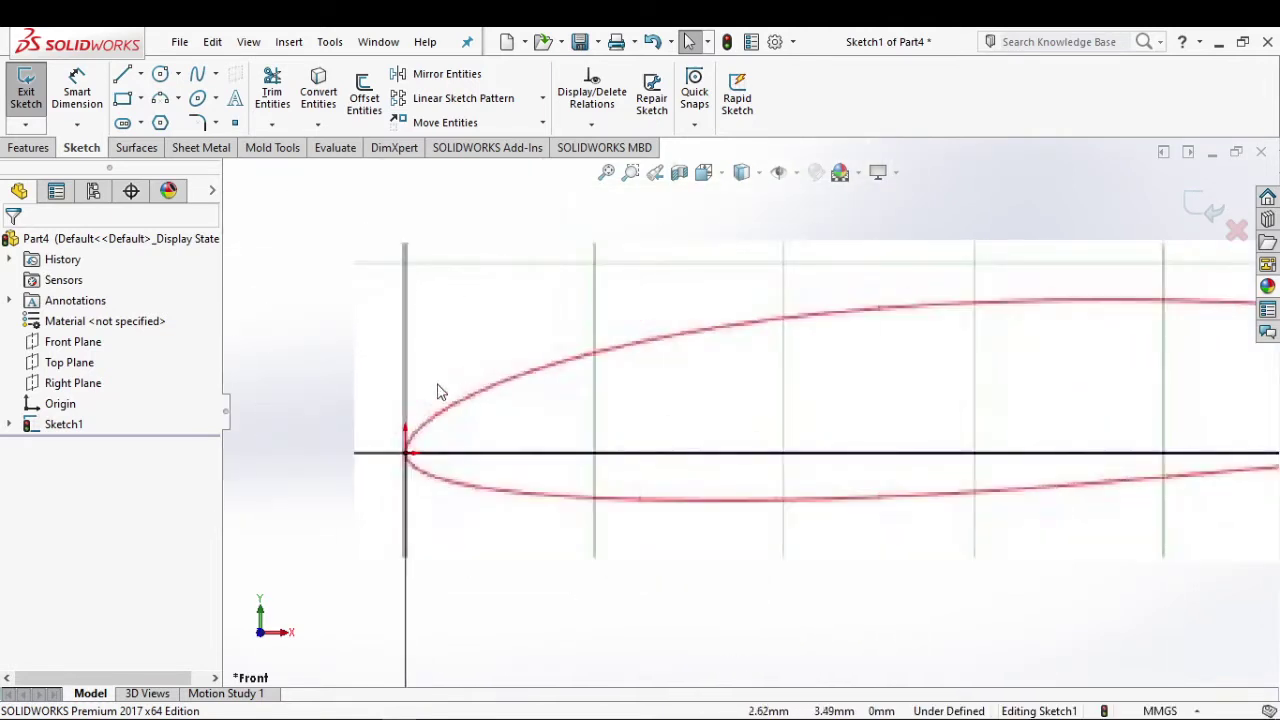
Step: Draw a vertical midpoint centerline through the leading edge, centred on the origin
{"action": "left_click", "coordinate": [141, 75]}
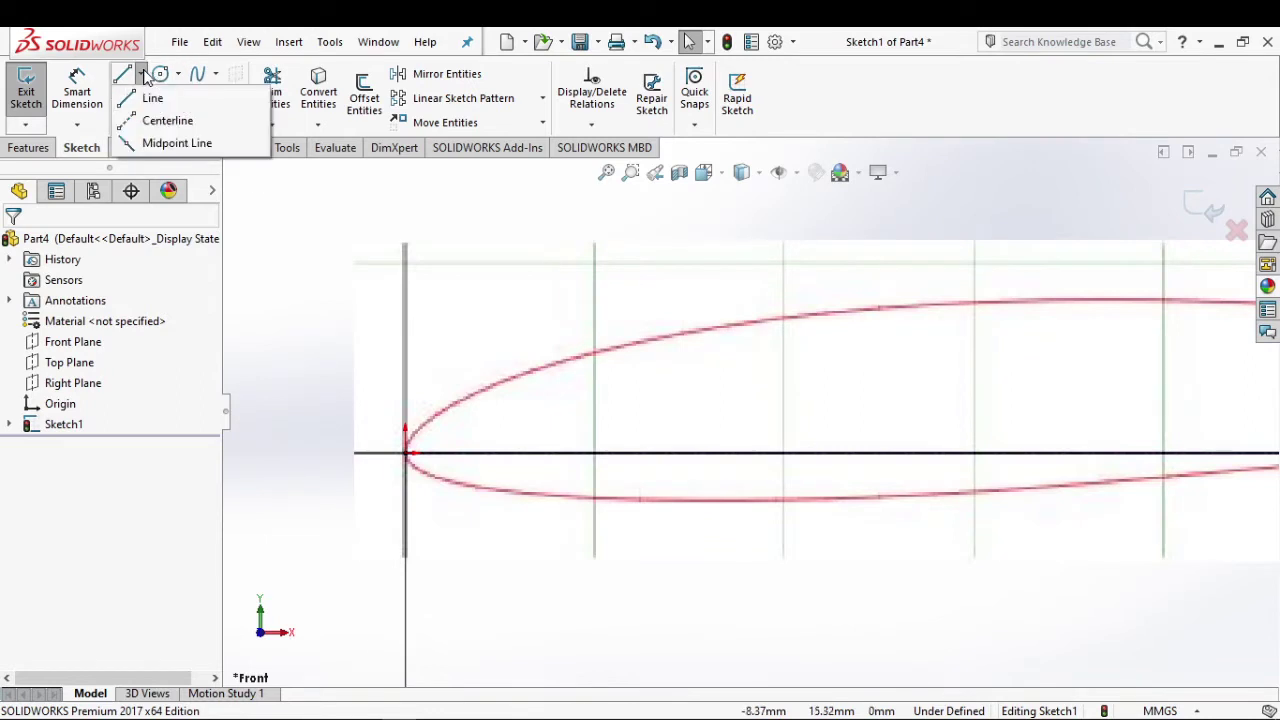
{"action": "left_click", "coordinate": [160, 121]}
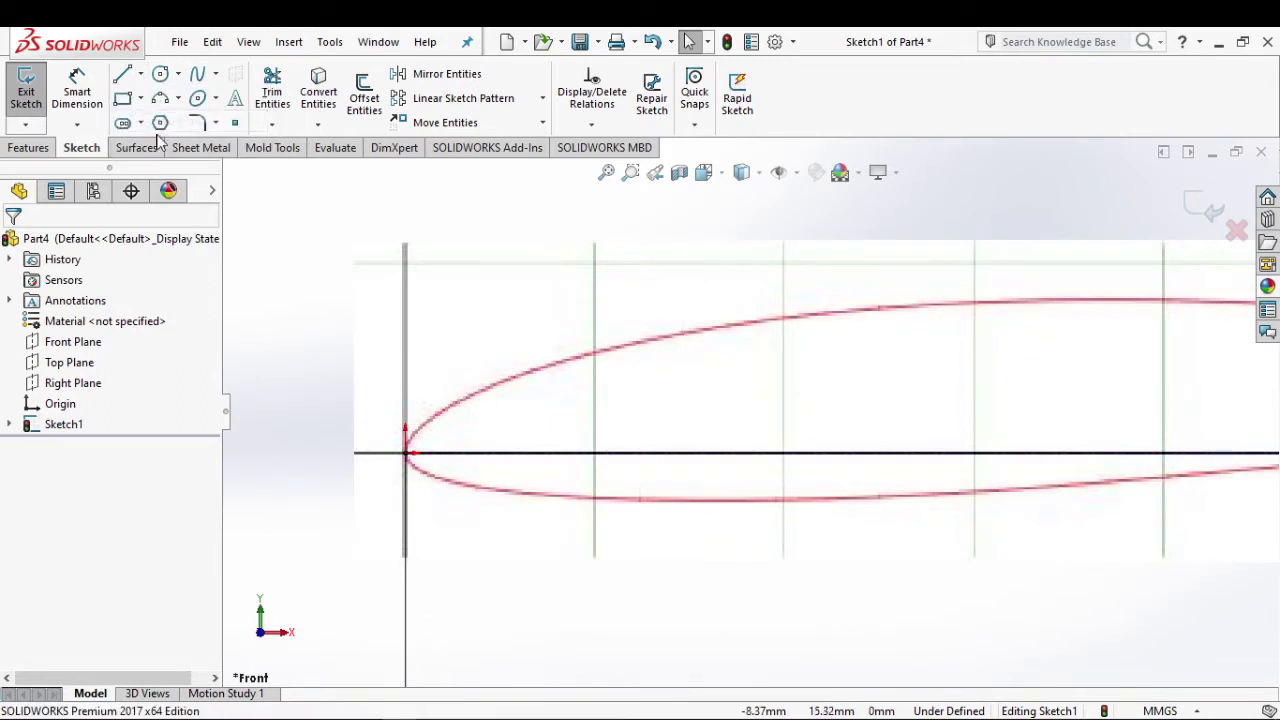
{"action": "left_click", "coordinate": [406, 454]}
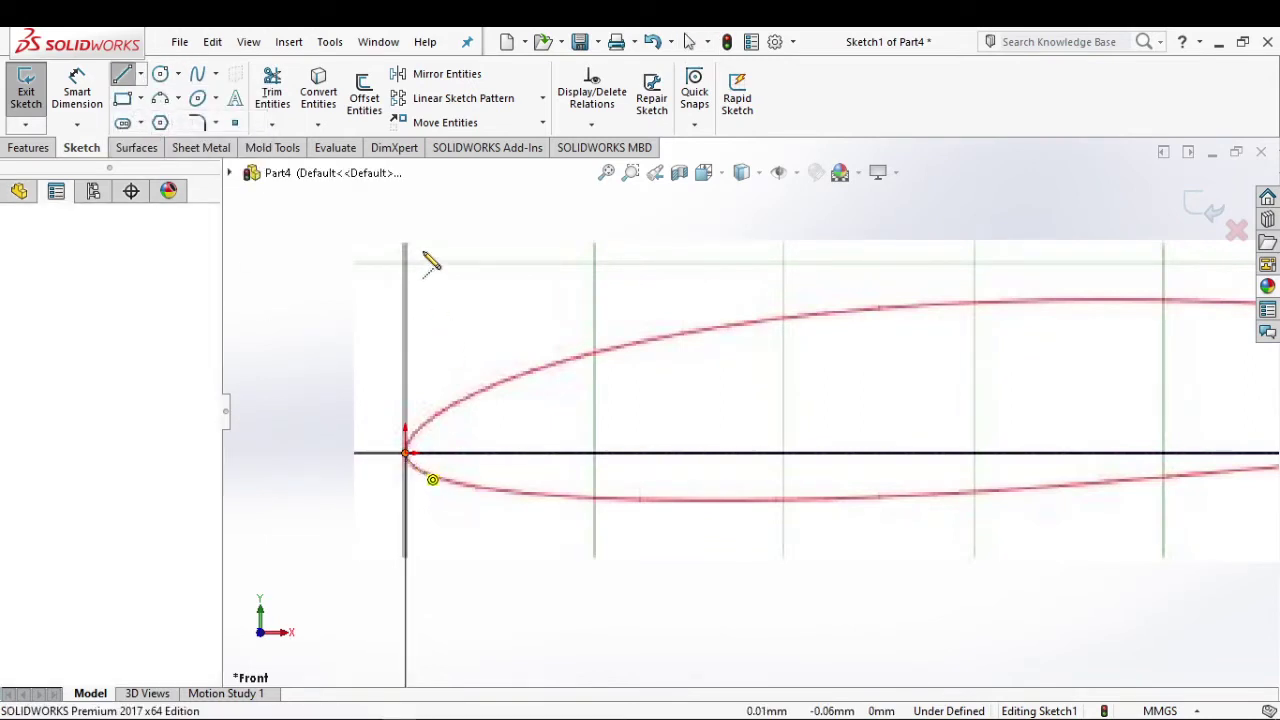
{"action": "left_click", "coordinate": [141, 75]}
{"action": "left_click", "coordinate": [165, 143]}
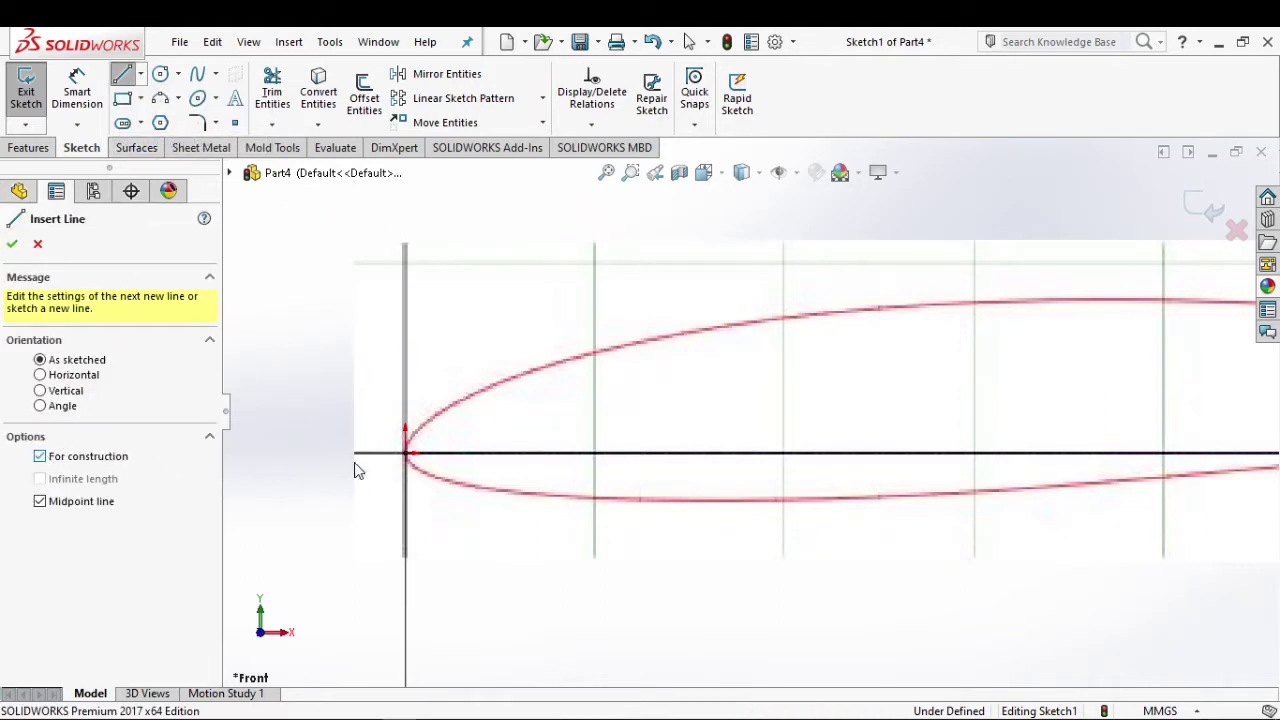
{"action": "left_click", "coordinate": [406, 454]}
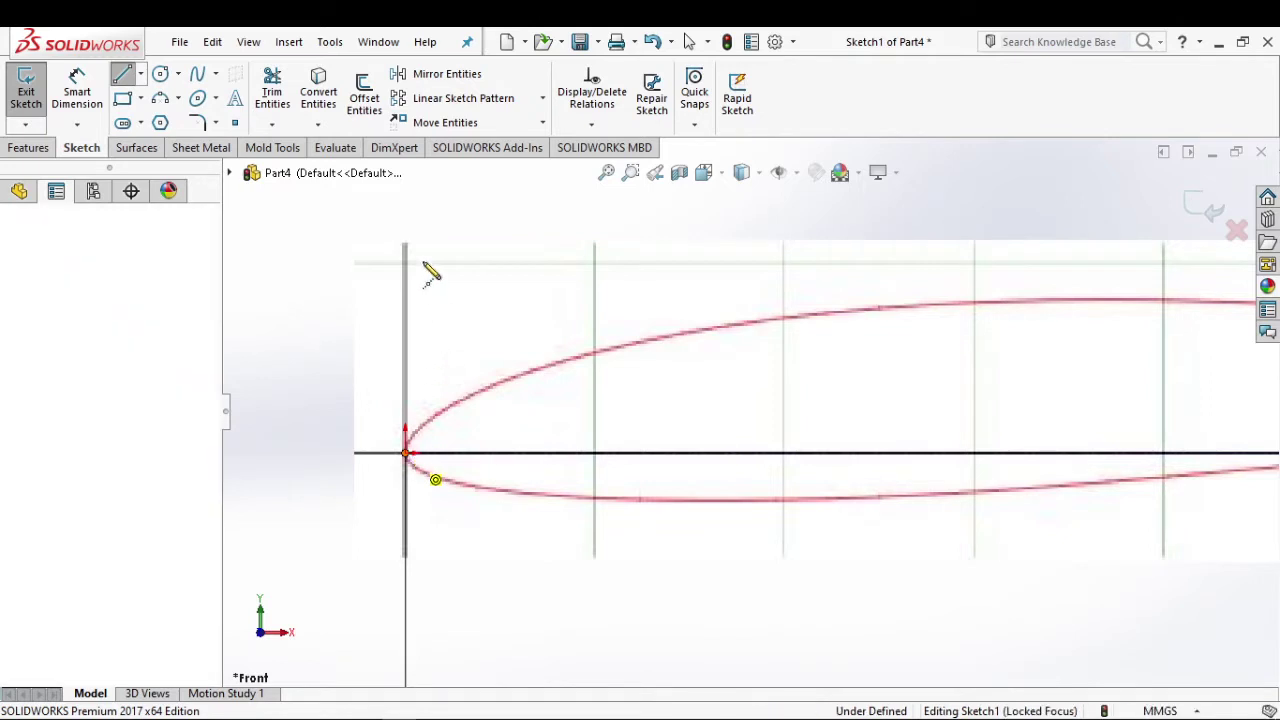
{"action": "left_click", "coordinate": [406, 216]}
{"action": "scroll", "coordinate": [437, 380], "scroll_direction": "up", "scroll_amount": 3}
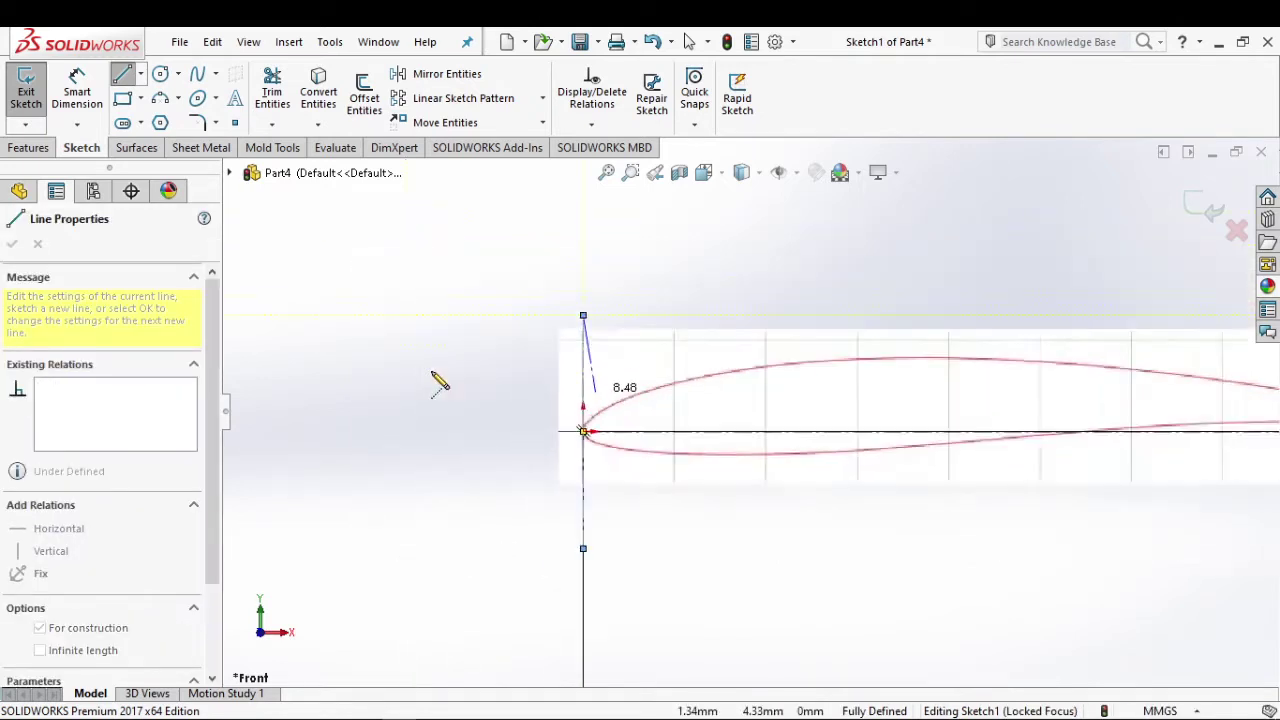
{"action": "scroll", "coordinate": [531, 300], "scroll_direction": "up", "scroll_amount": 2}
{"action": "right_click", "coordinate": [548, 287]}
{"action": "left_click", "coordinate": [556, 285]}
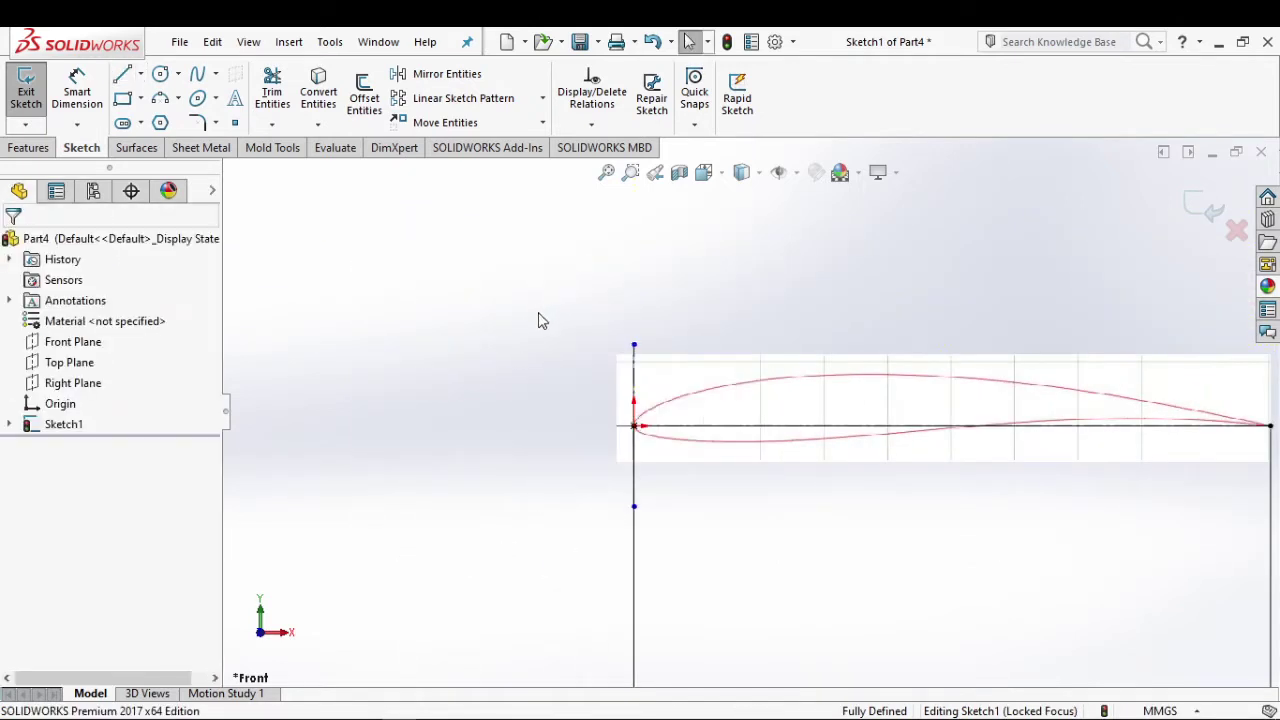
Step: Linear-pattern the leading-edge line Line3 into 11 instances spaced 10 mm along X
{"action": "left_click", "coordinate": [450, 98]}
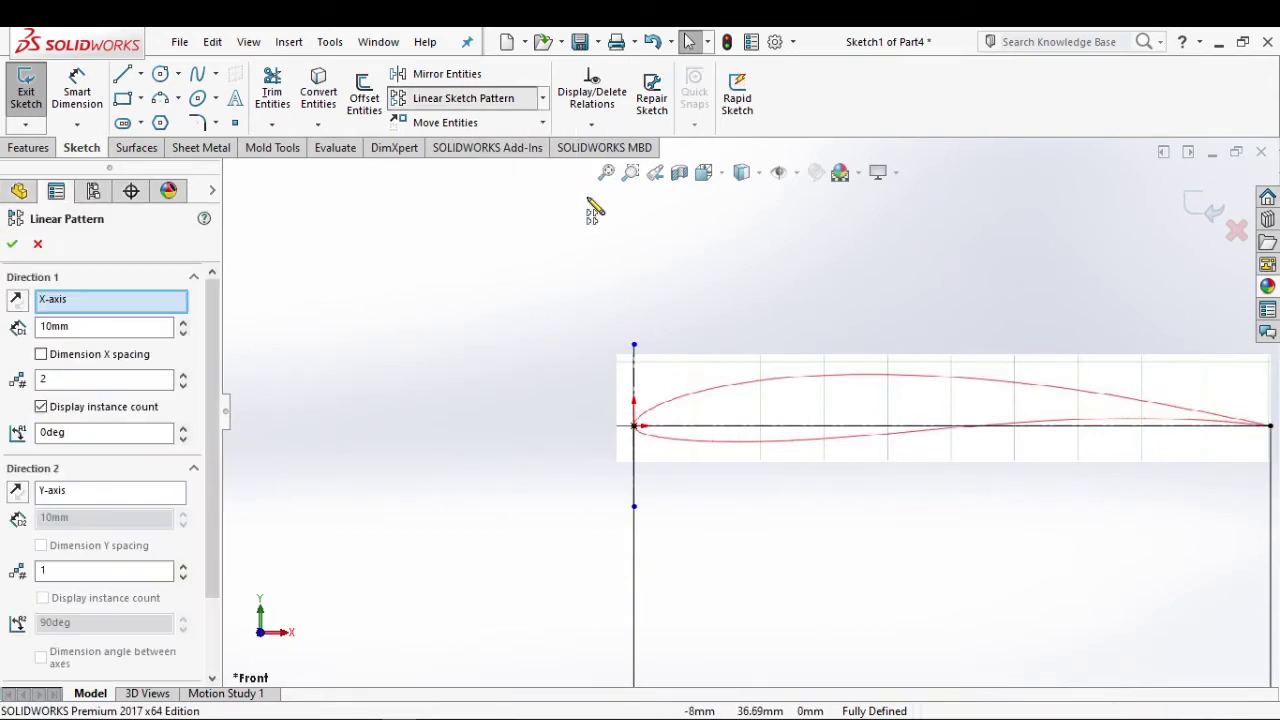
{"action": "scroll", "coordinate": [726, 346], "scroll_direction": "down", "scroll_amount": 2}
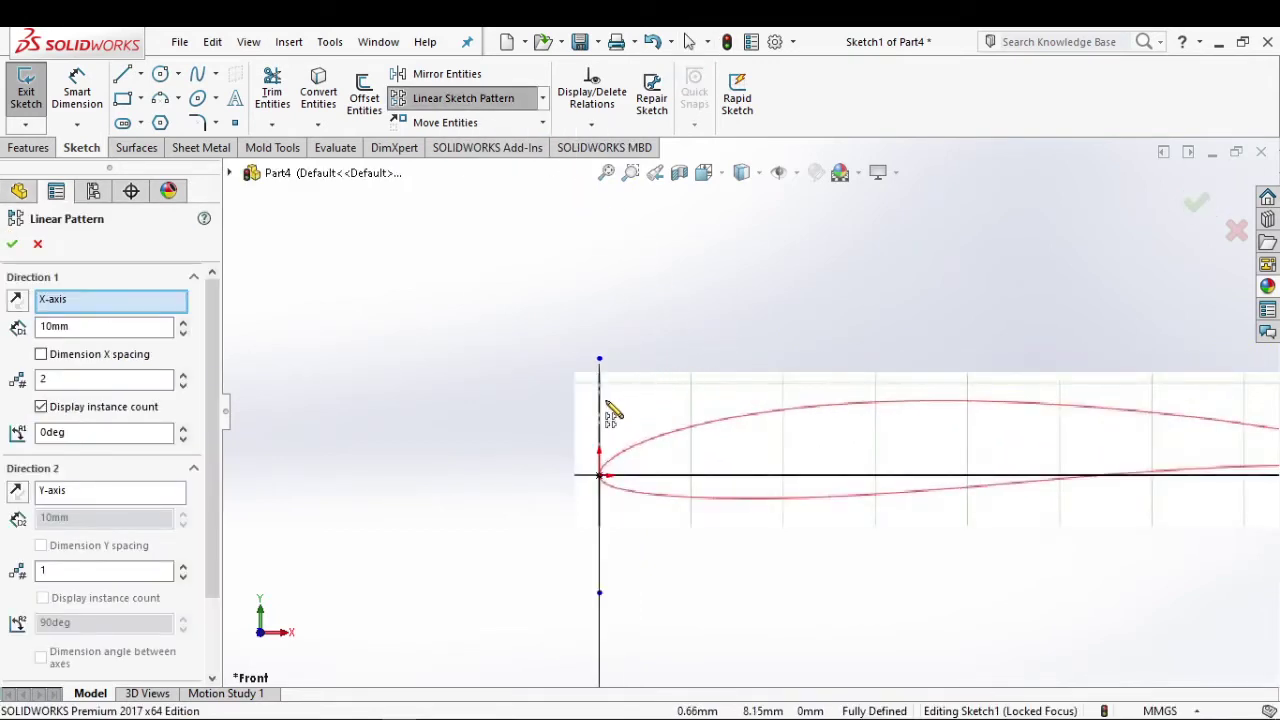
{"action": "scroll", "coordinate": [207, 556], "scroll_direction": "down", "scroll_amount": 2}
{"action": "left_click", "coordinate": [150, 630]}
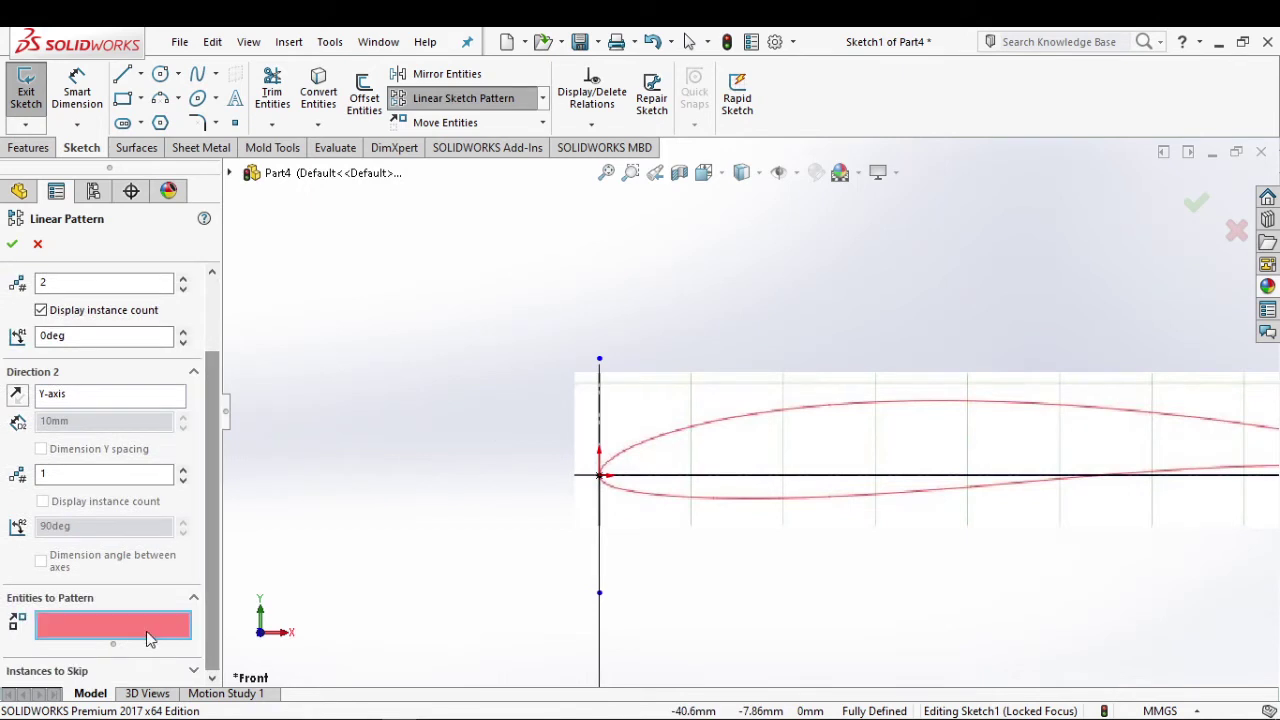
{"action": "left_click", "coordinate": [600, 372]}
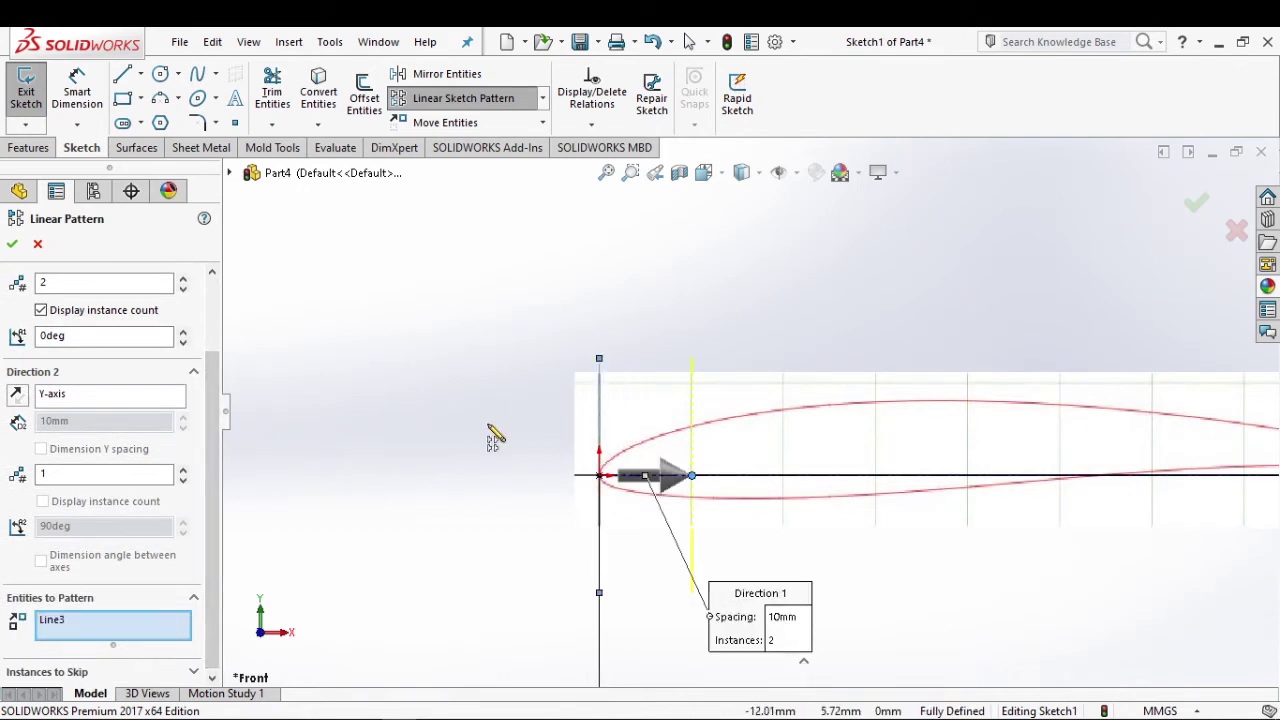
{"action": "scroll", "coordinate": [478, 437], "scroll_direction": "up", "scroll_amount": 3}
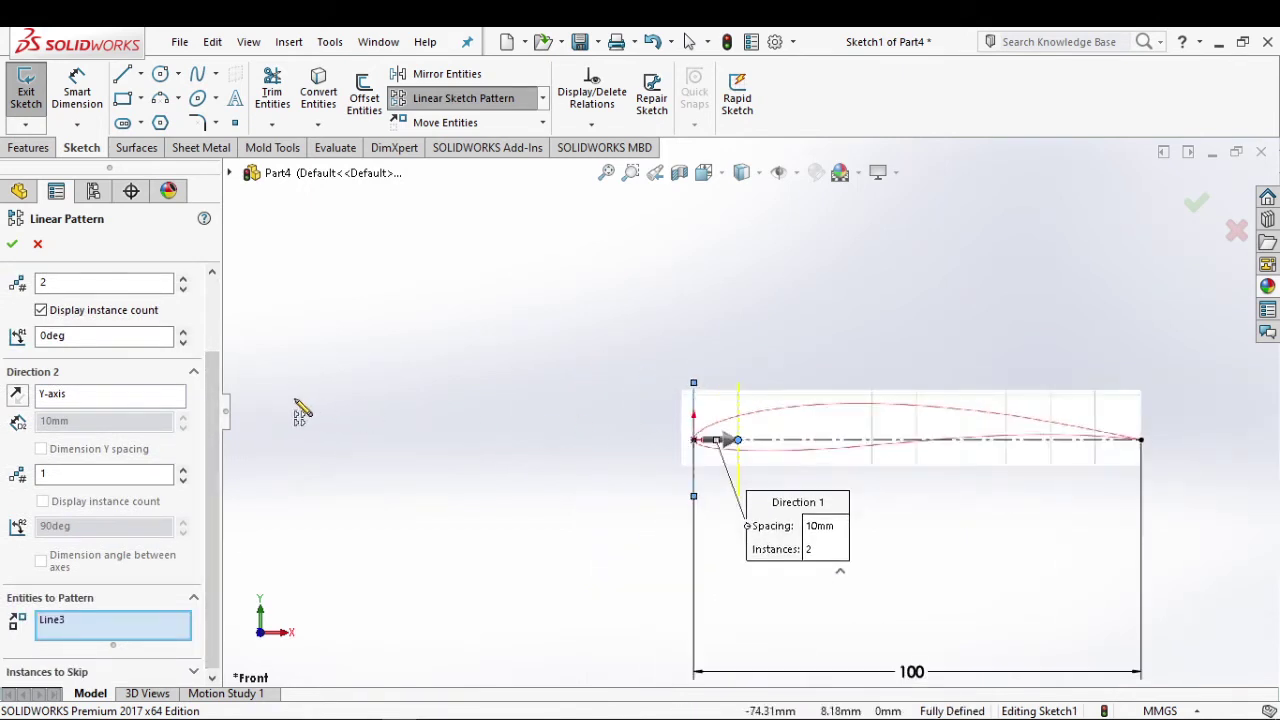
{"action": "scroll", "coordinate": [203, 325], "scroll_direction": "up", "scroll_amount": 2}
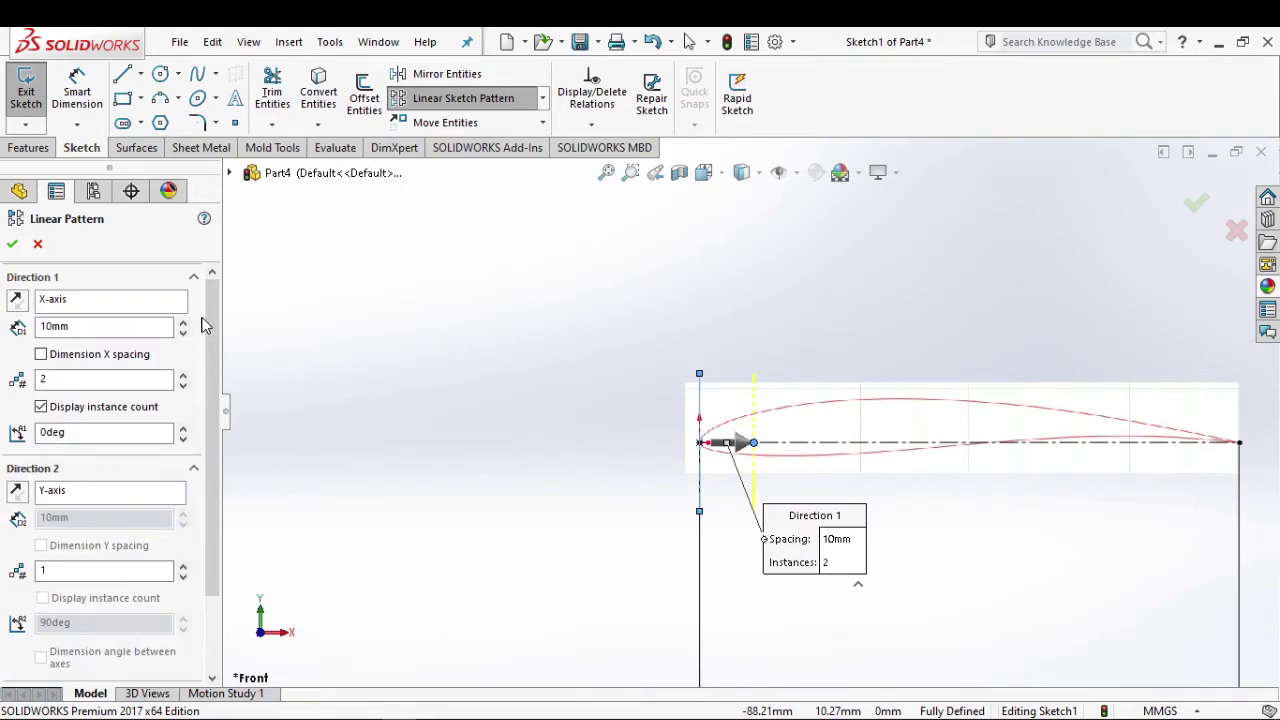
{"action": "left_click", "coordinate": [183, 378]}
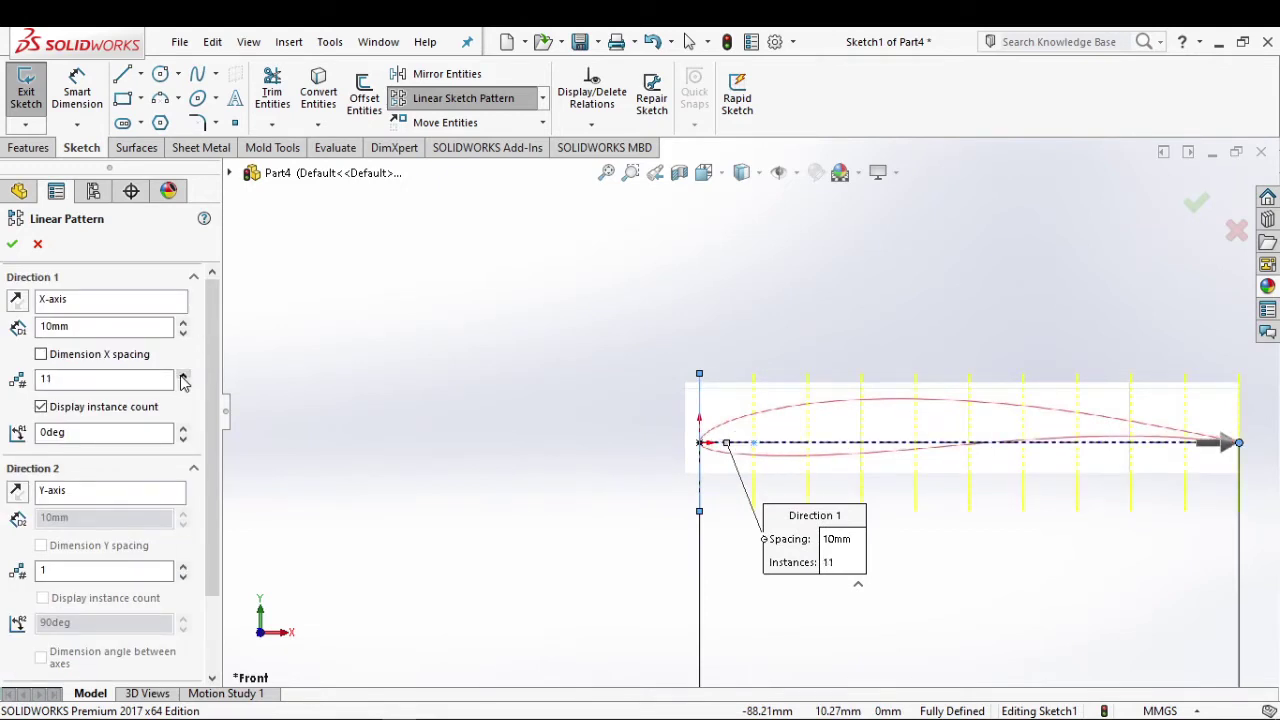
{"action": "scroll", "coordinate": [1117, 366], "scroll_direction": "down", "scroll_amount": 2}
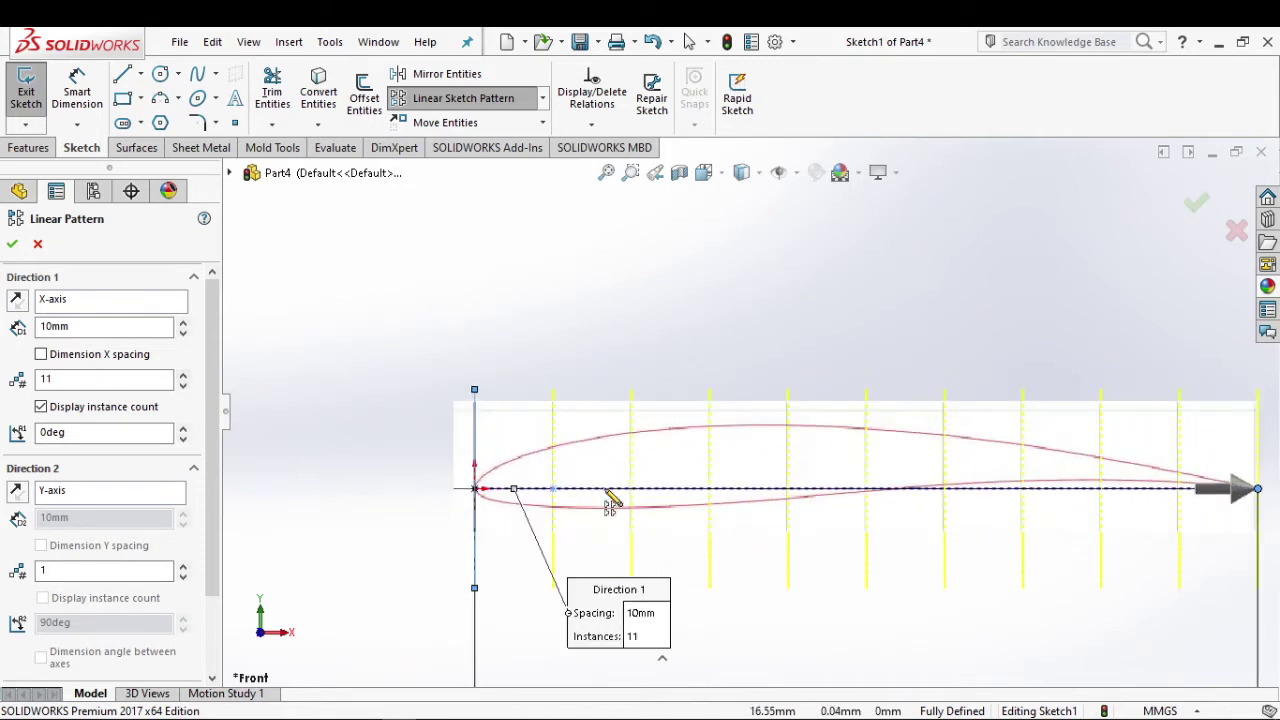
{"action": "left_click", "coordinate": [12, 246]}
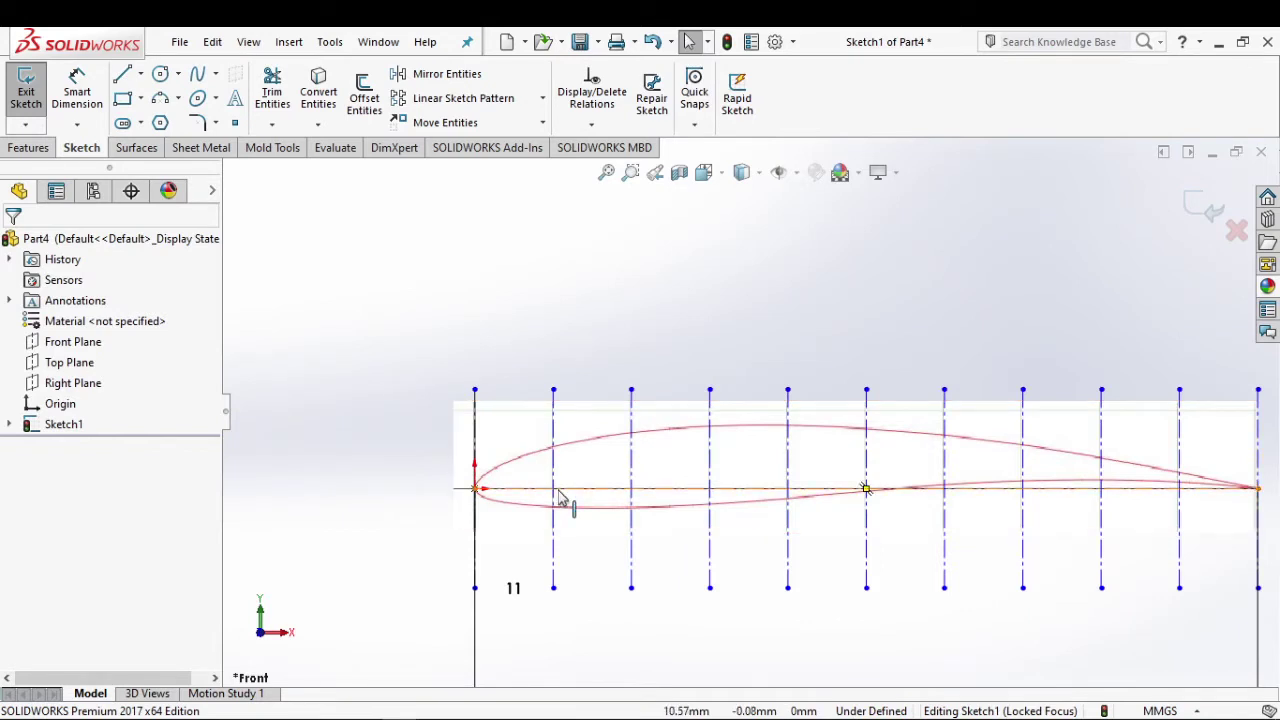
{"action": "scroll", "coordinate": [560, 497], "scroll_direction": "down", "scroll_amount": 1}
{"action": "scroll", "coordinate": [557, 406], "scroll_direction": "down", "scroll_amount": 1}
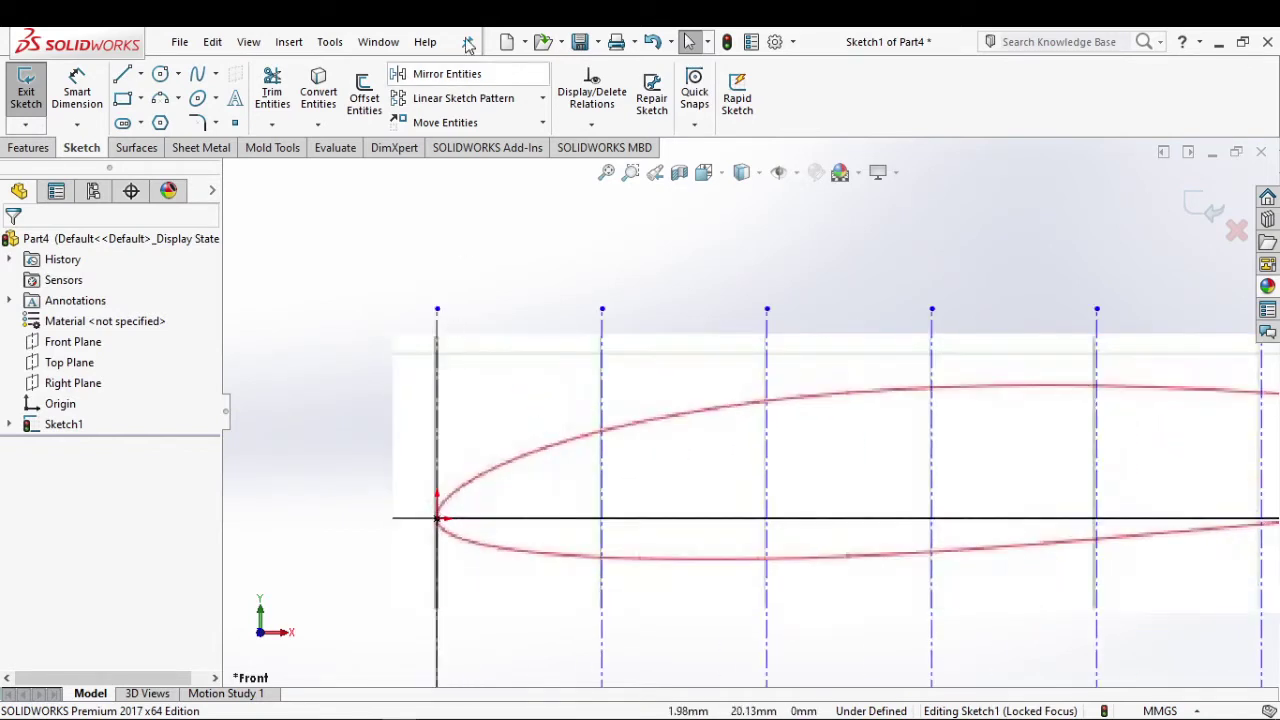
Step: Linear-pattern Line3 again into 10 instances spaced 1 mm at the leading edge
{"action": "left_click", "coordinate": [455, 98]}
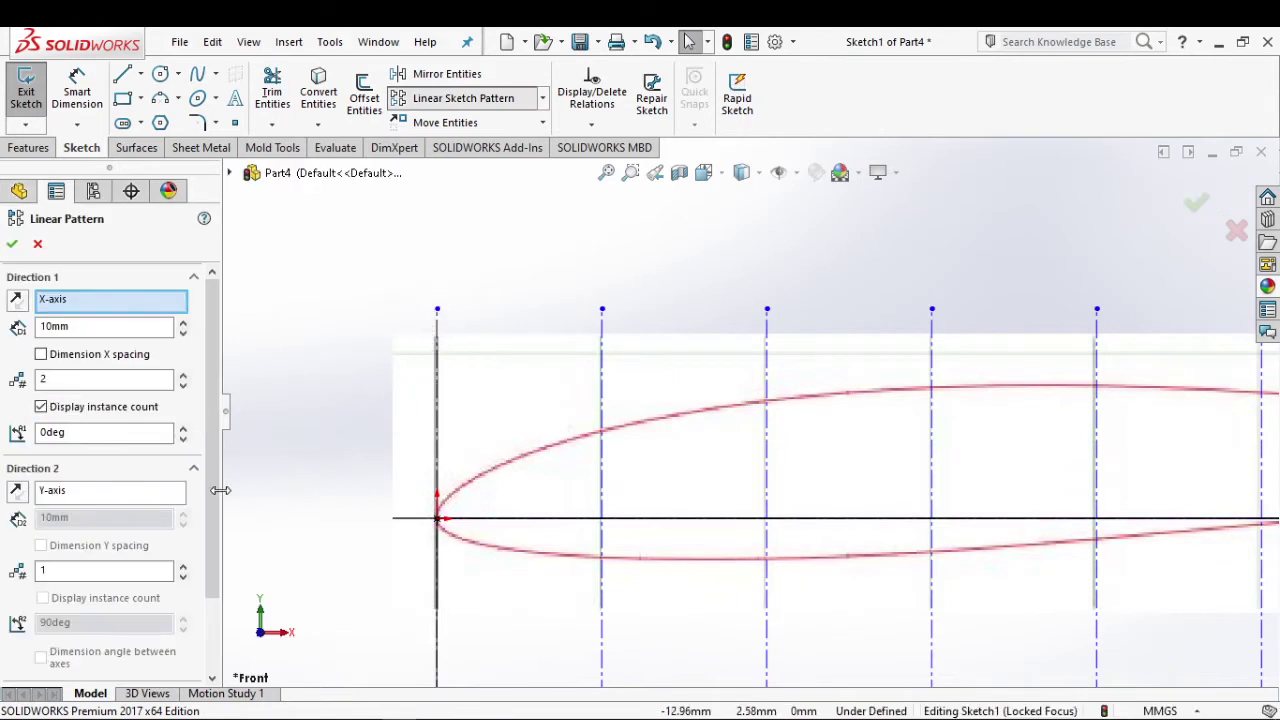
{"action": "scroll", "coordinate": [130, 607], "scroll_direction": "down", "scroll_amount": 2}
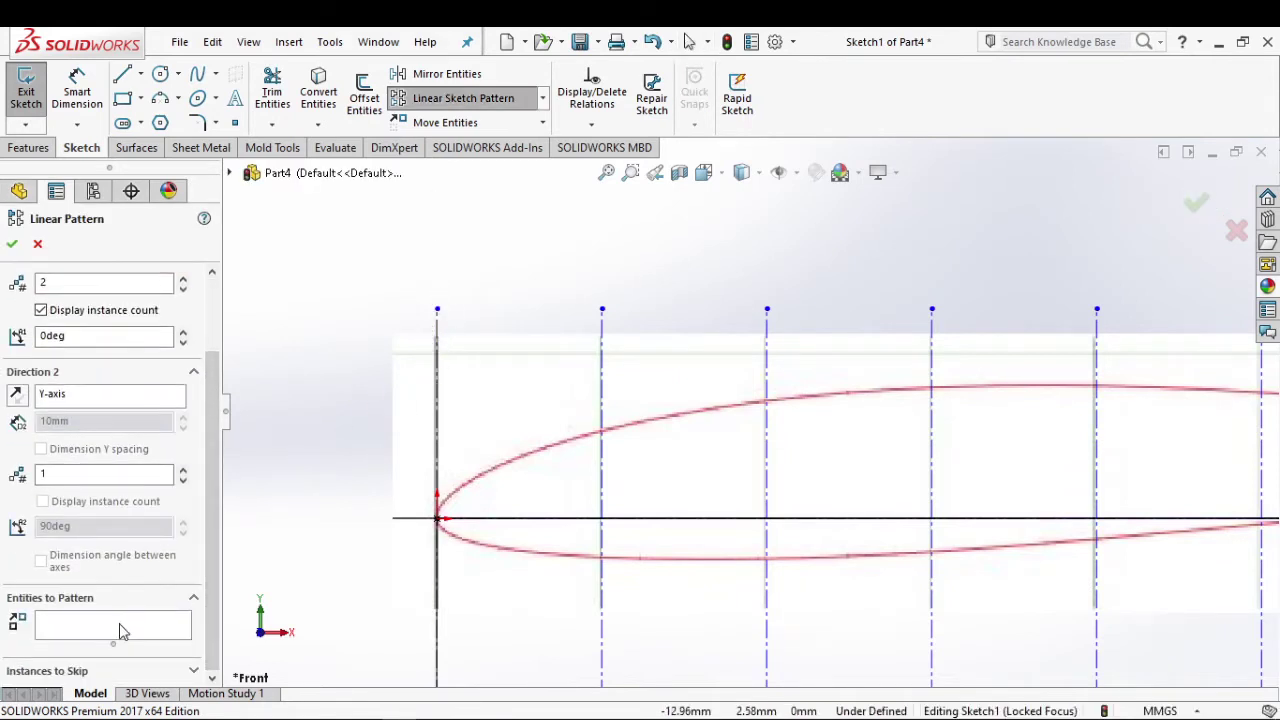
{"action": "left_click", "coordinate": [119, 630]}
{"action": "left_click", "coordinate": [436, 326]}
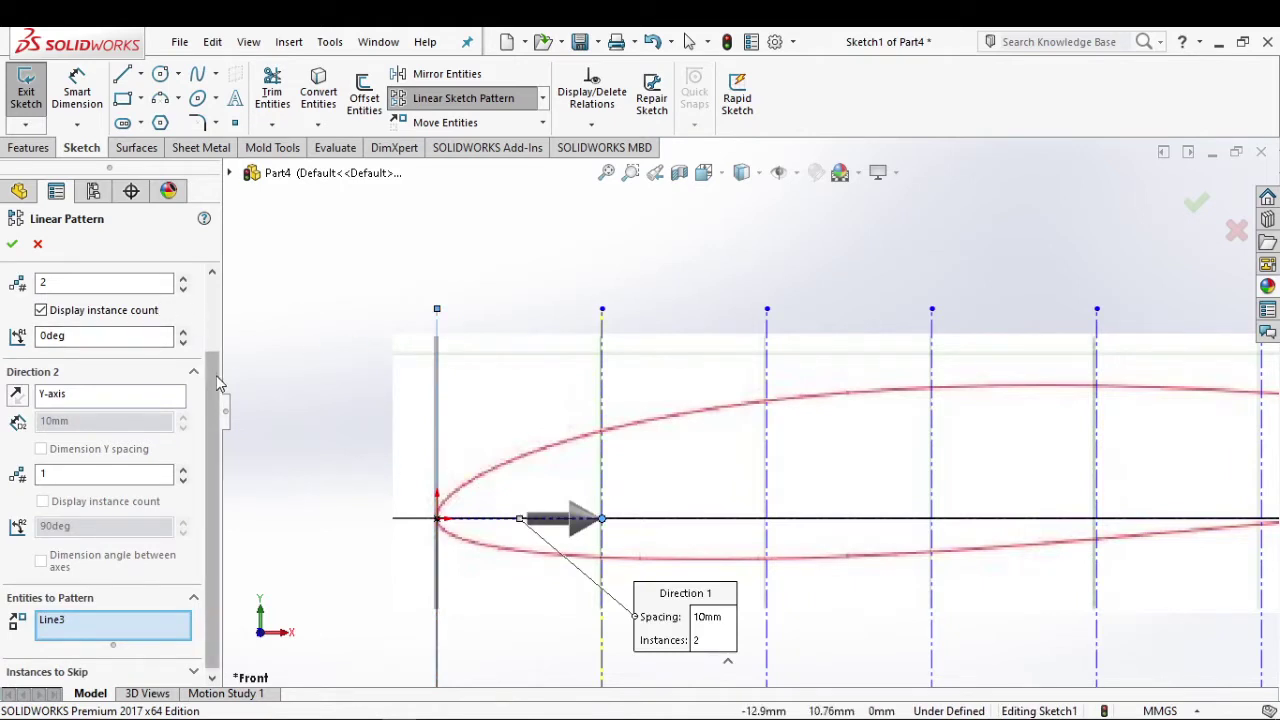
{"action": "scroll", "coordinate": [208, 380], "scroll_direction": "up", "scroll_amount": 2}
{"action": "double_click", "coordinate": [113, 326]}
{"action": "type", "text": "1"}
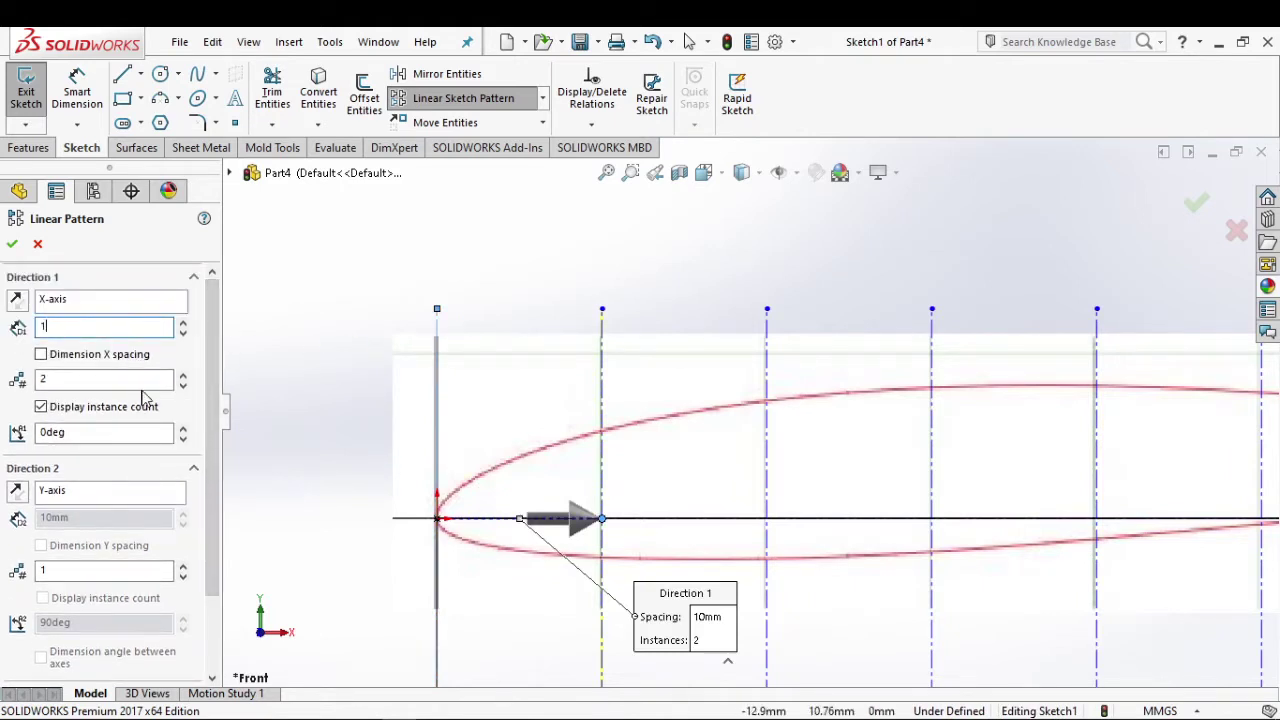
{"action": "key", "text": "Return"}
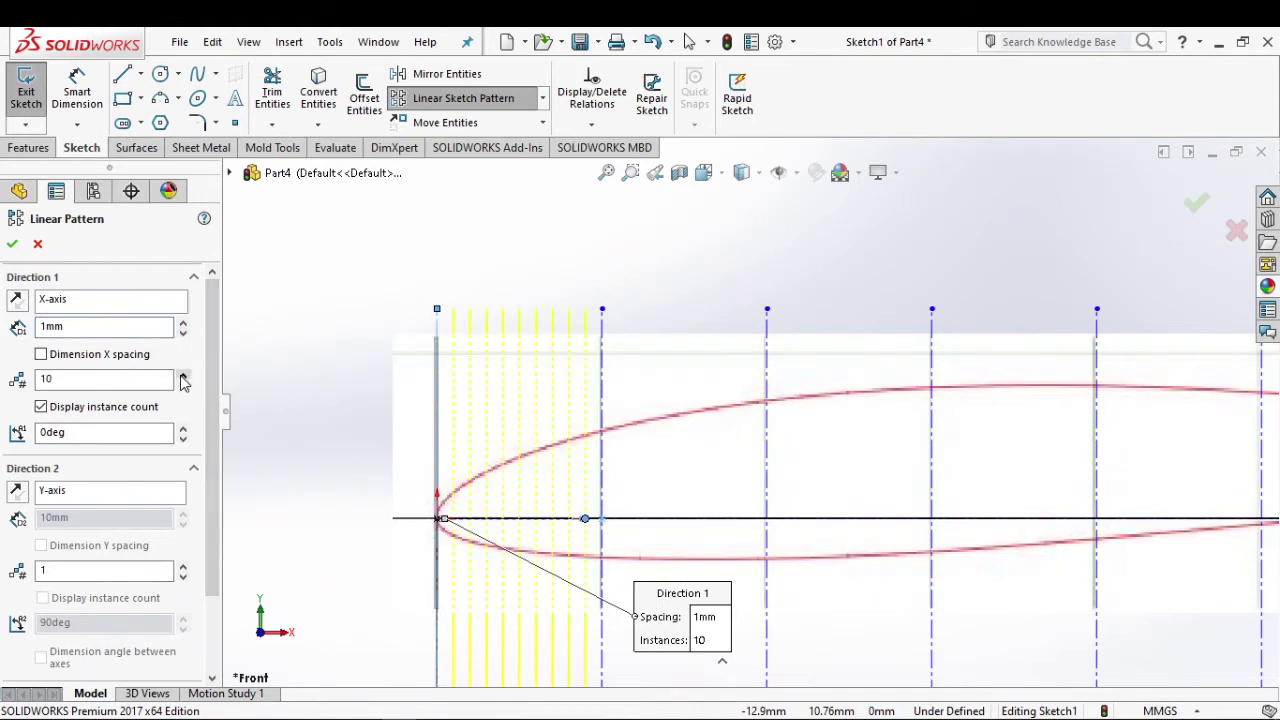
{"action": "left_click", "coordinate": [12, 243]}
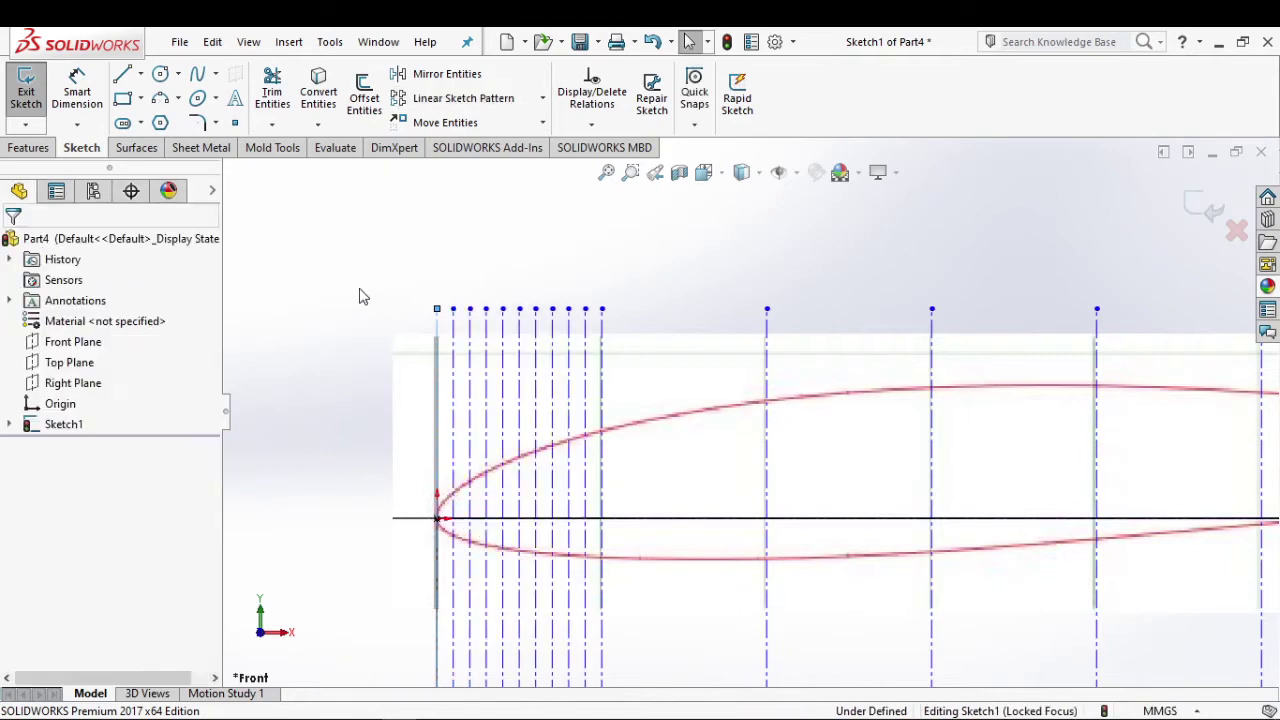
{"action": "key", "text": "f"}
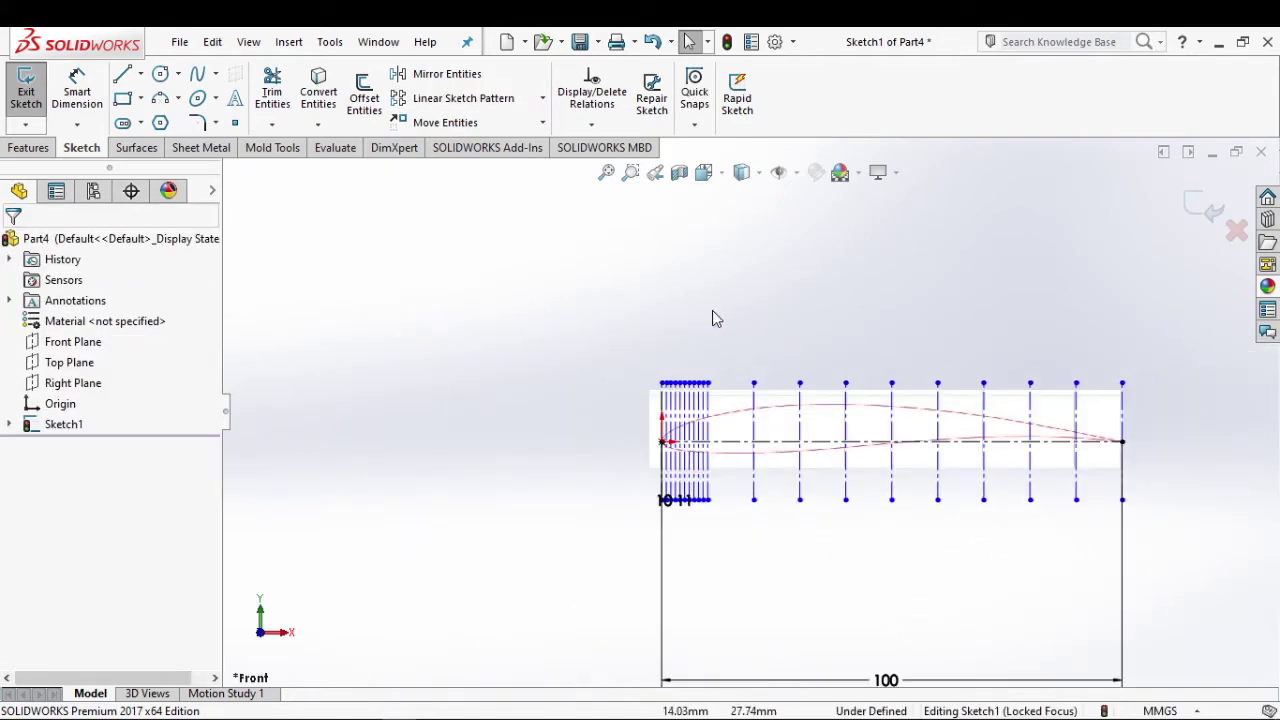
Step: Start a spline at the trailing-edge endpoint and place points along the rear upper surface
{"action": "left_click", "coordinate": [197, 75]}
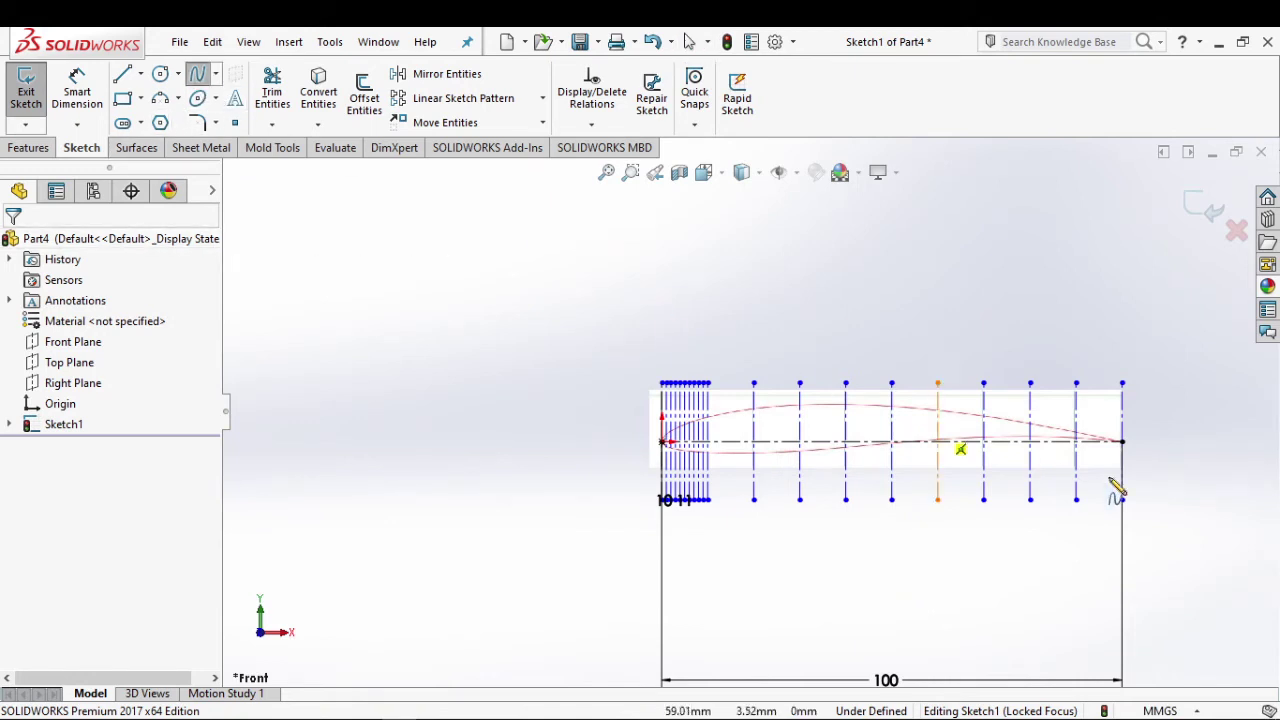
{"action": "scroll", "coordinate": [1120, 480], "scroll_direction": "down", "scroll_amount": 3}
{"action": "scroll", "coordinate": [1080, 430], "scroll_direction": "down", "scroll_amount": 3}
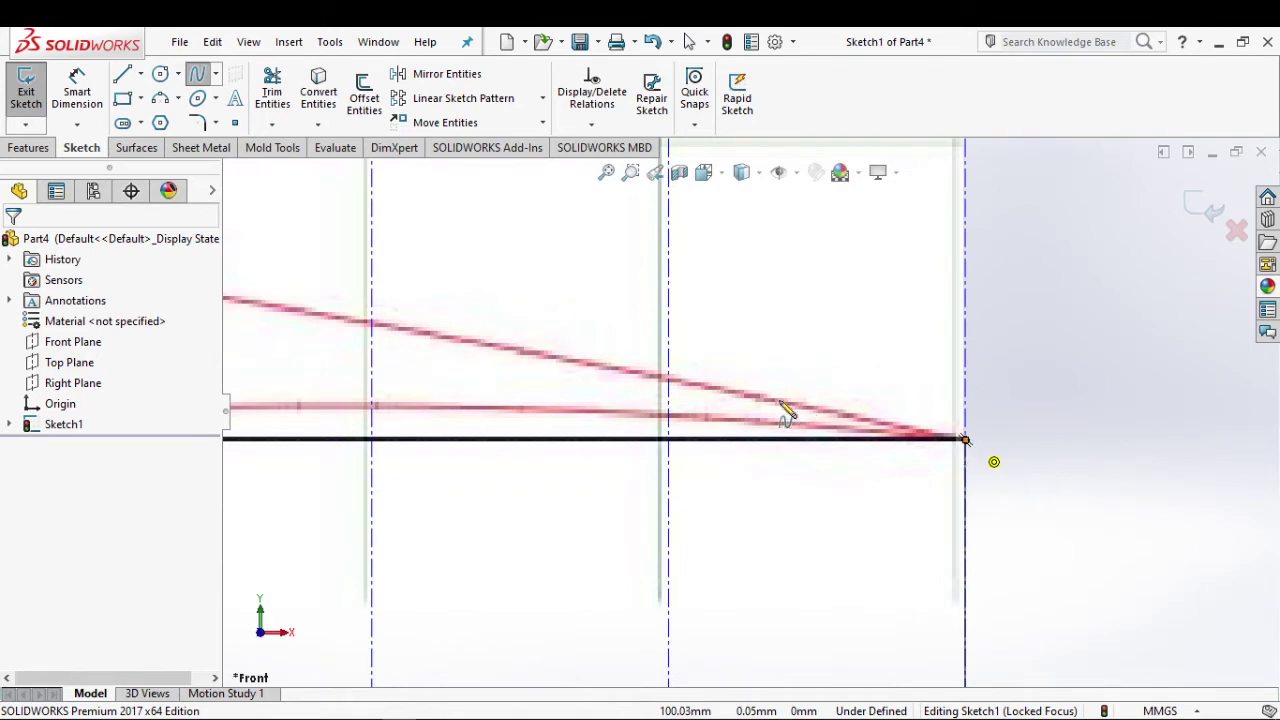
{"action": "left_click_drag", "start_coordinate": [783, 405], "coordinate": [672, 382]}
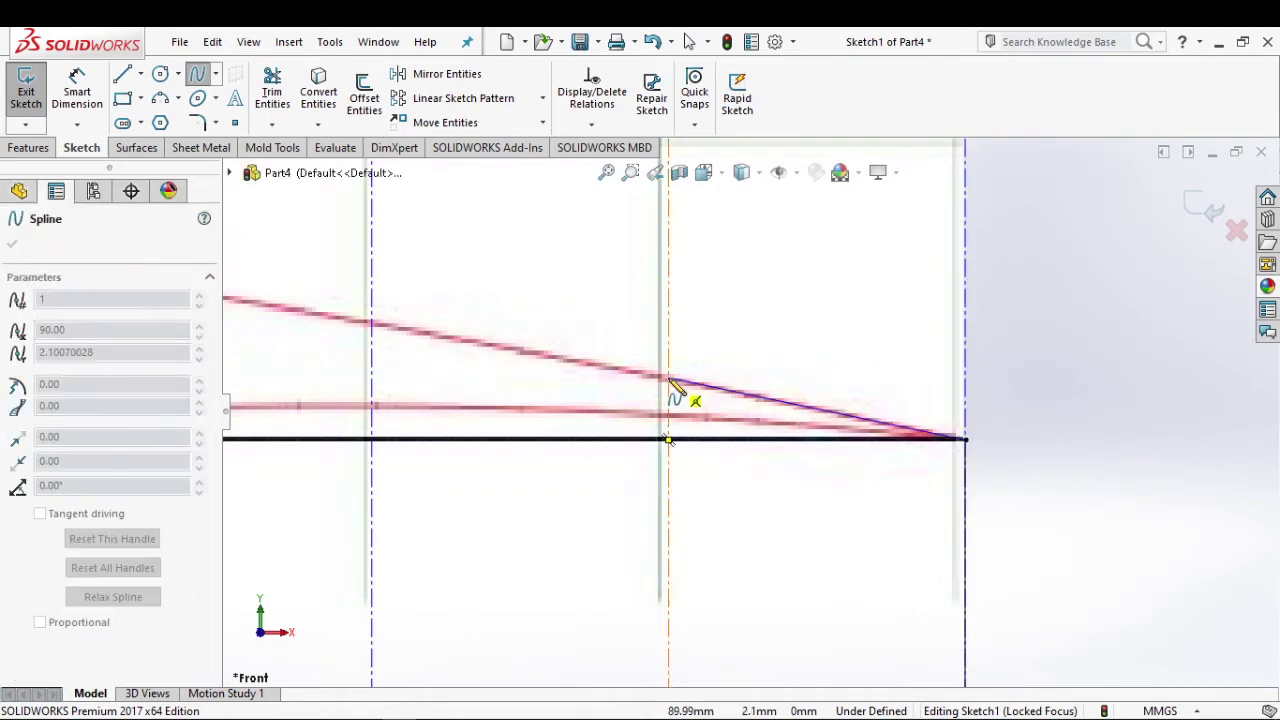
{"action": "left_click", "coordinate": [669, 379]}
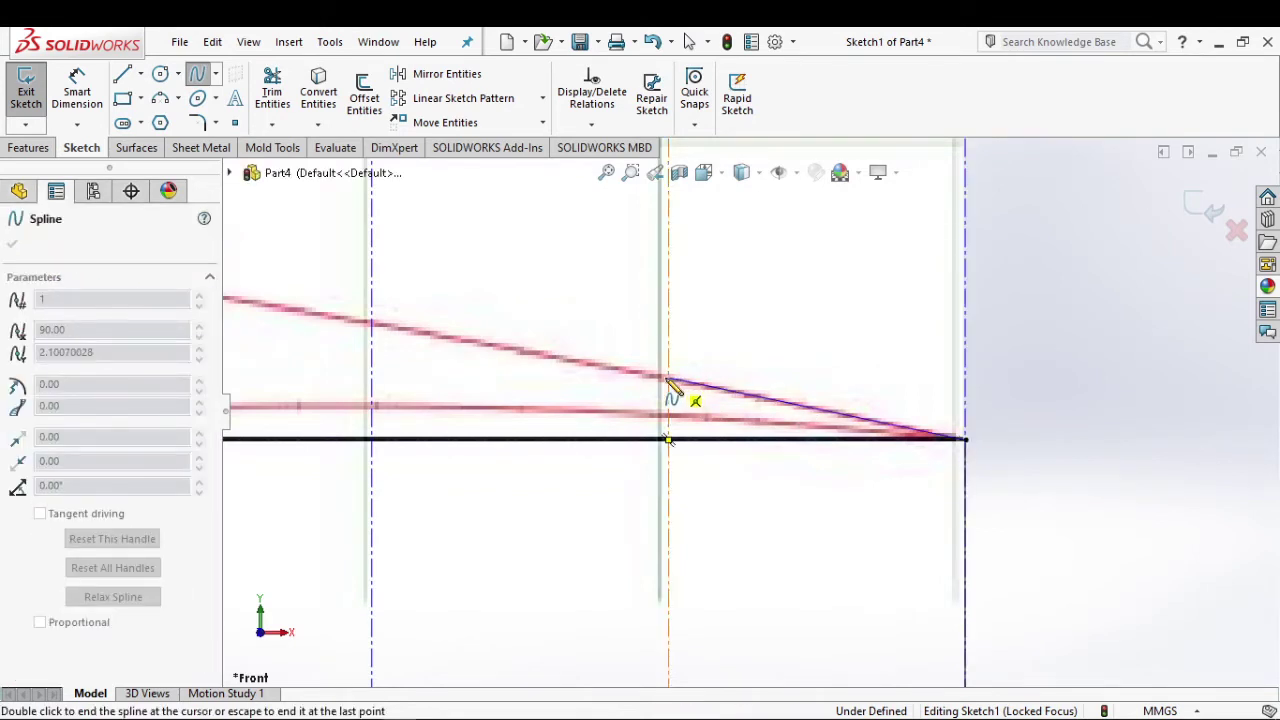
{"action": "left_click", "coordinate": [371, 326]}
{"action": "scroll", "coordinate": [520, 370], "scroll_direction": "up", "scroll_amount": 3}
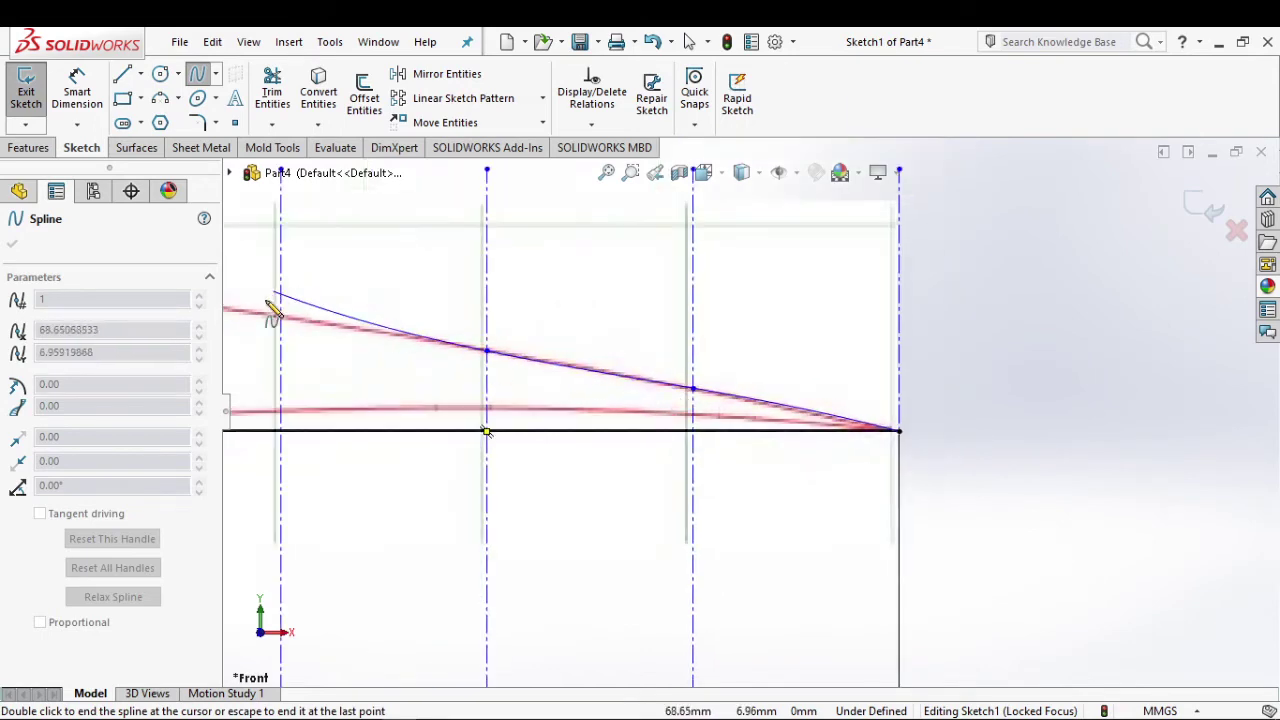
{"action": "scroll", "coordinate": [300, 320], "scroll_direction": "down", "scroll_amount": 5}
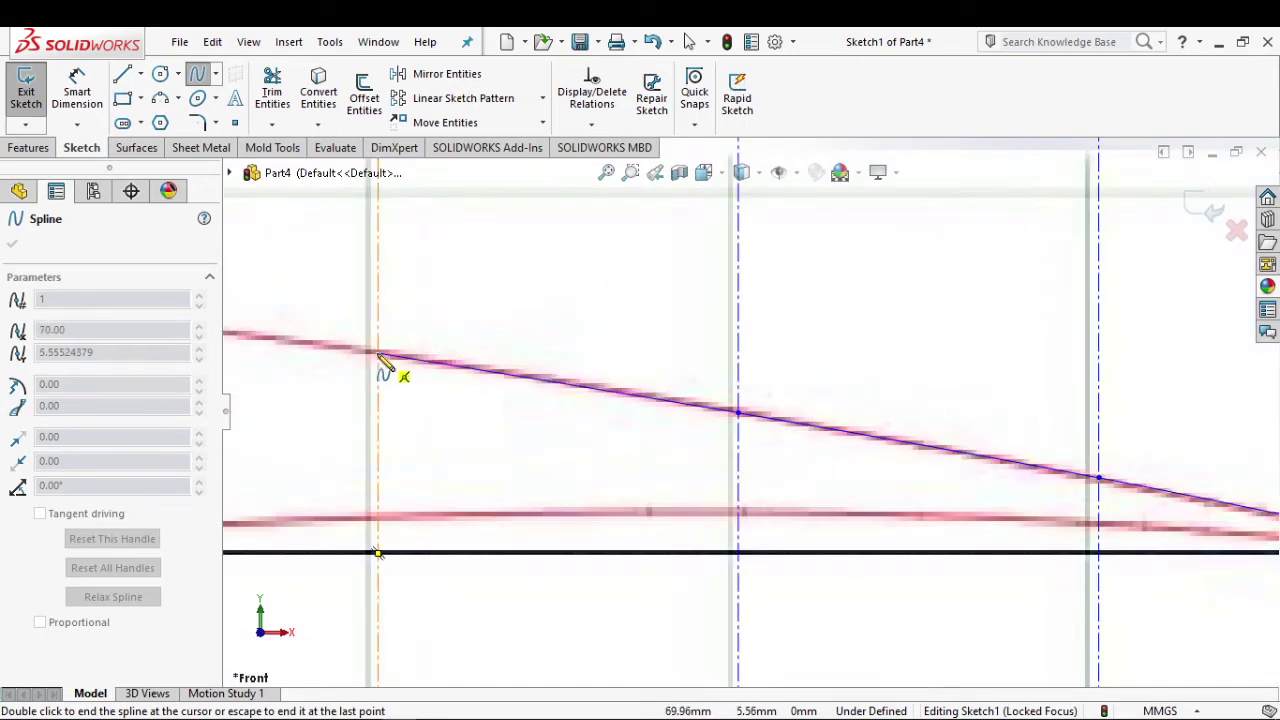
{"action": "left_click", "coordinate": [379, 355]}
{"action": "scroll", "coordinate": [523, 374], "scroll_direction": "up", "scroll_amount": 4}
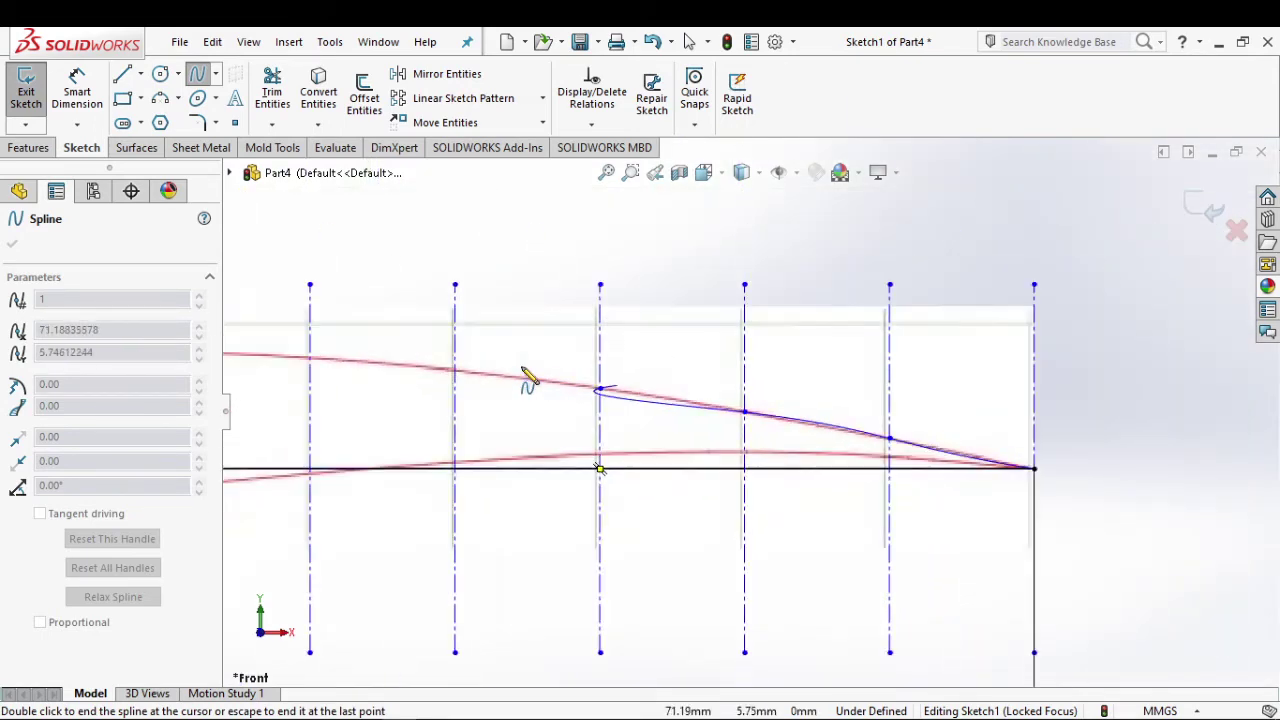
{"action": "scroll", "coordinate": [523, 374], "scroll_direction": "down", "scroll_amount": 1}
{"action": "scroll", "coordinate": [491, 391], "scroll_direction": "down", "scroll_amount": 3}
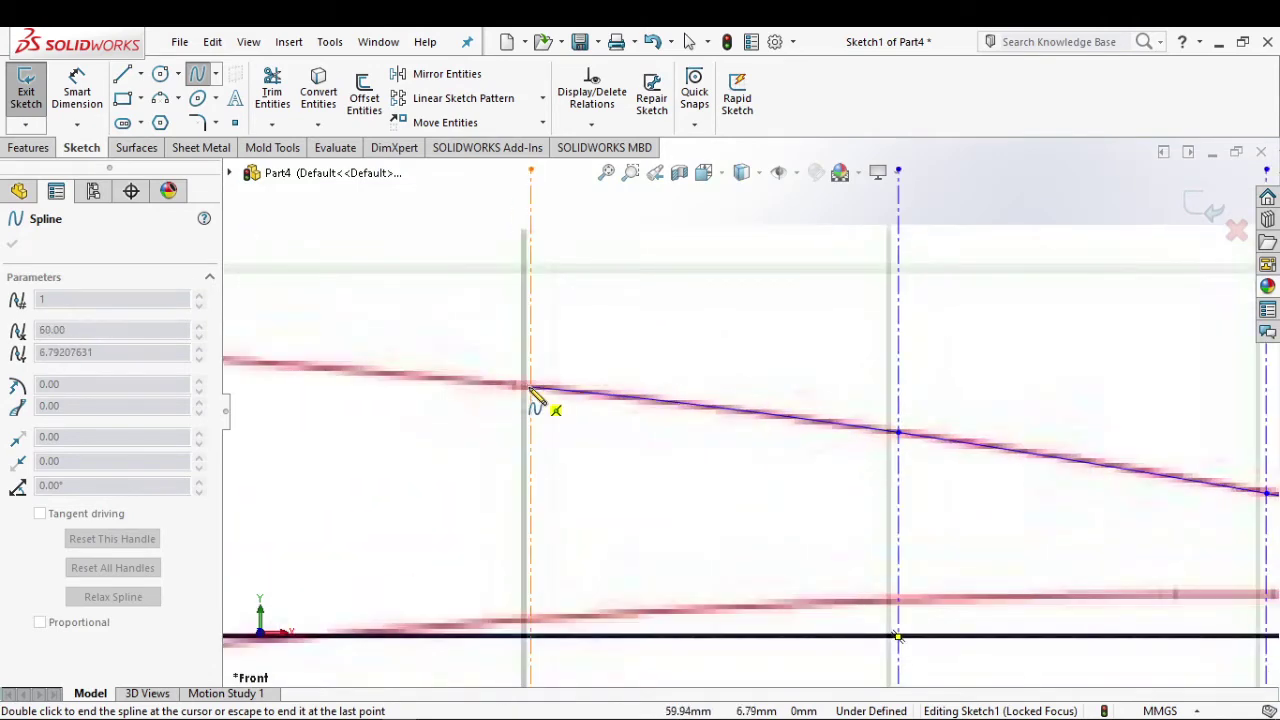
{"action": "left_click", "coordinate": [531, 390]}
{"action": "scroll", "coordinate": [533, 392], "scroll_direction": "up", "scroll_amount": 2}
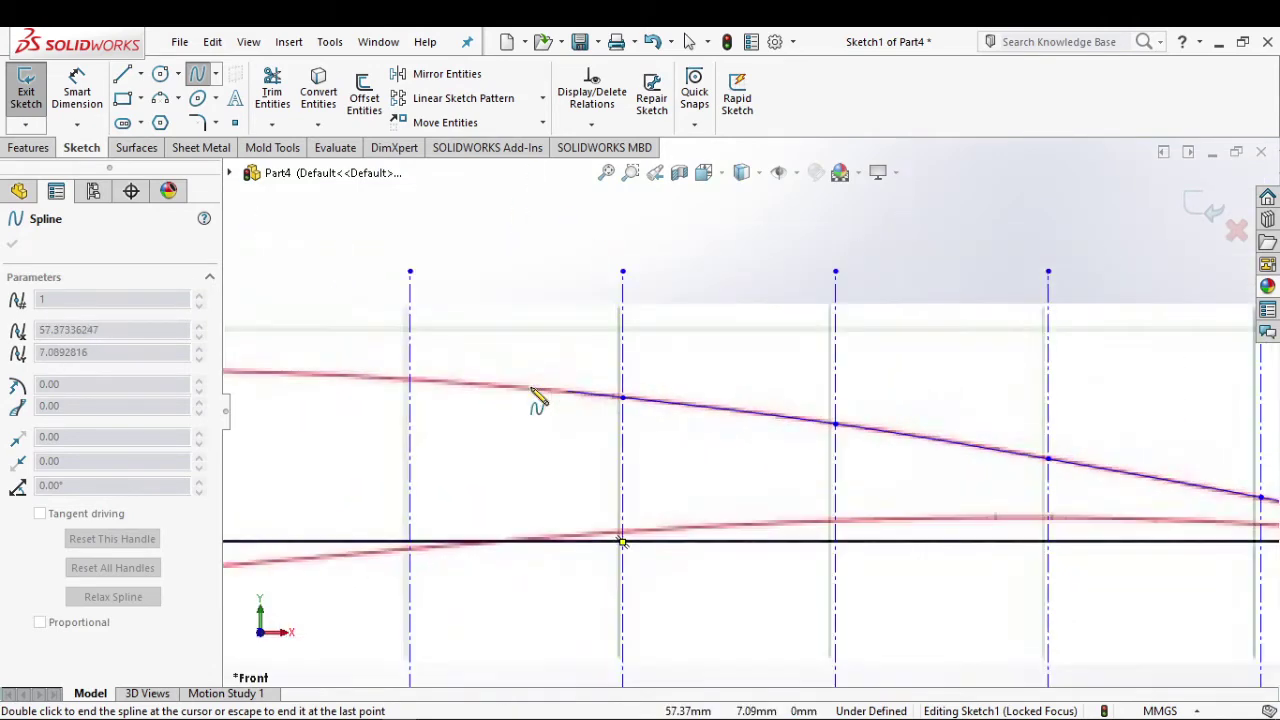
{"action": "left_click", "coordinate": [410, 385]}
{"action": "scroll", "coordinate": [415, 385], "scroll_direction": "up", "scroll_amount": 3}
{"action": "scroll", "coordinate": [436, 386], "scroll_direction": "down", "scroll_amount": 2}
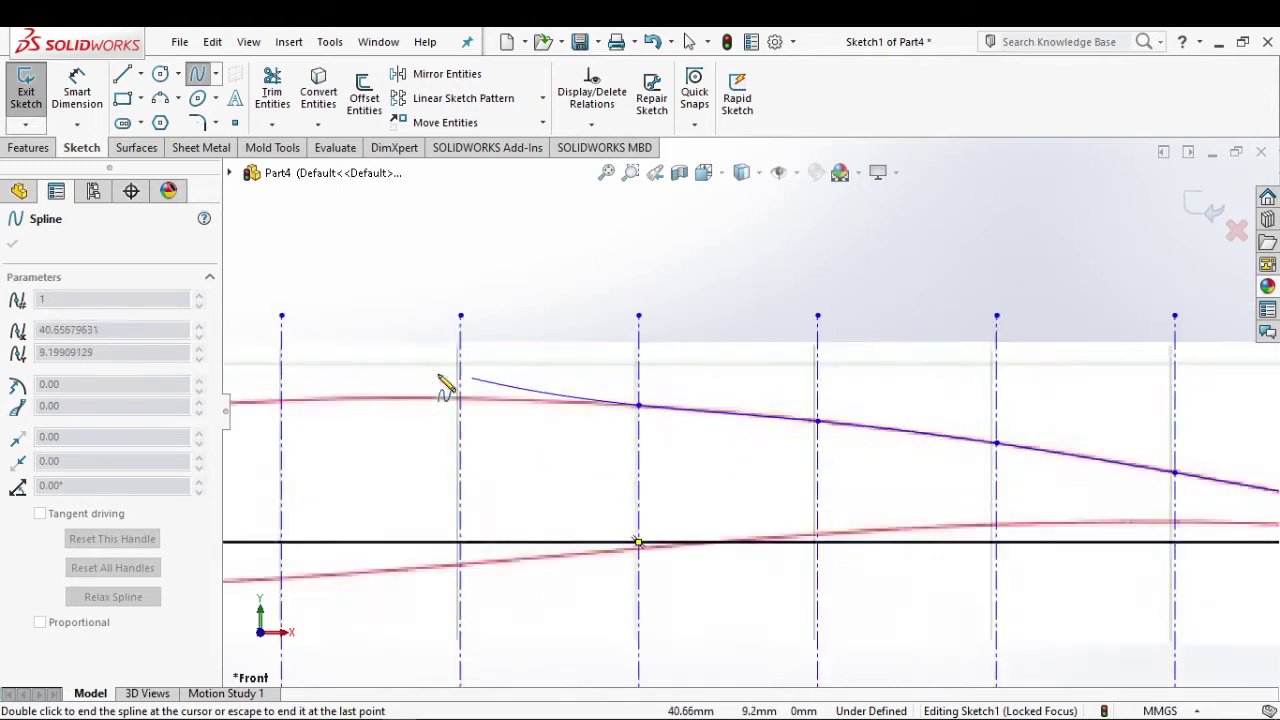
{"action": "scroll", "coordinate": [480, 405], "scroll_direction": "down", "scroll_amount": 2}
{"action": "scroll", "coordinate": [520, 418], "scroll_direction": "down", "scroll_amount": 2}
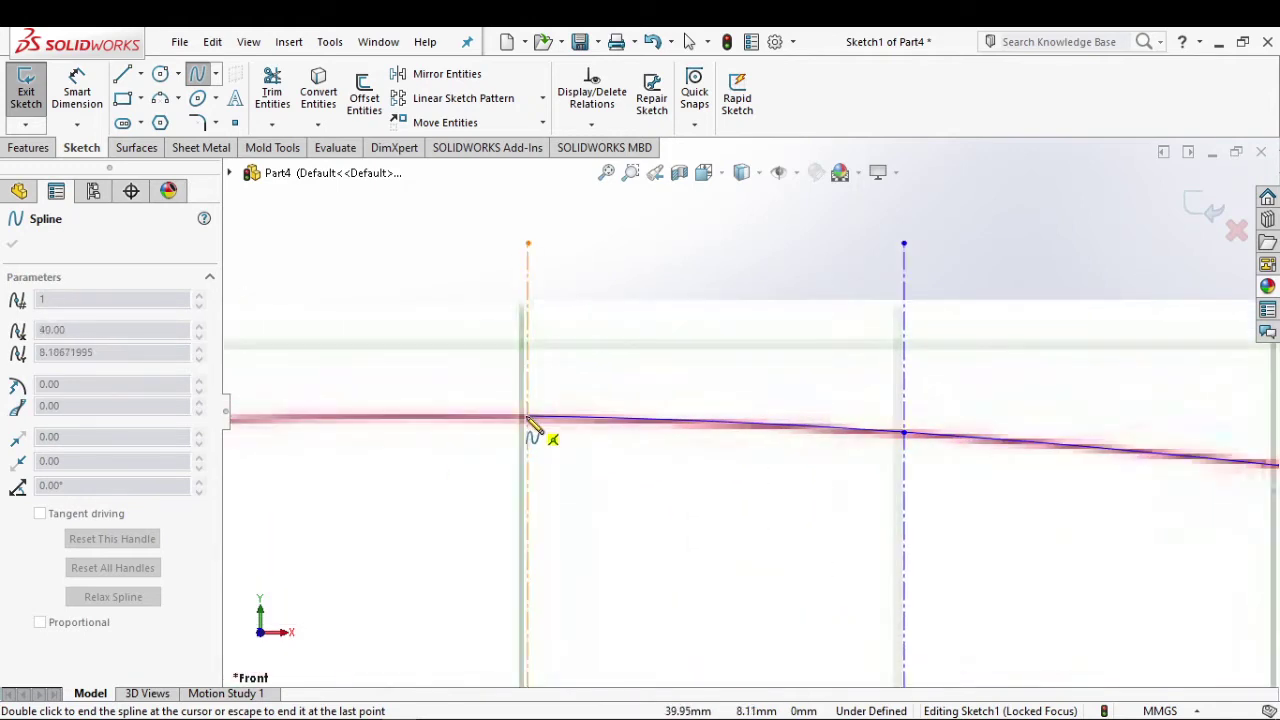
Step: Continue the upper spline through the 40, 30, 20, 10, 9, 8, 7 and 6 guides
{"action": "left_click", "coordinate": [528, 420]}
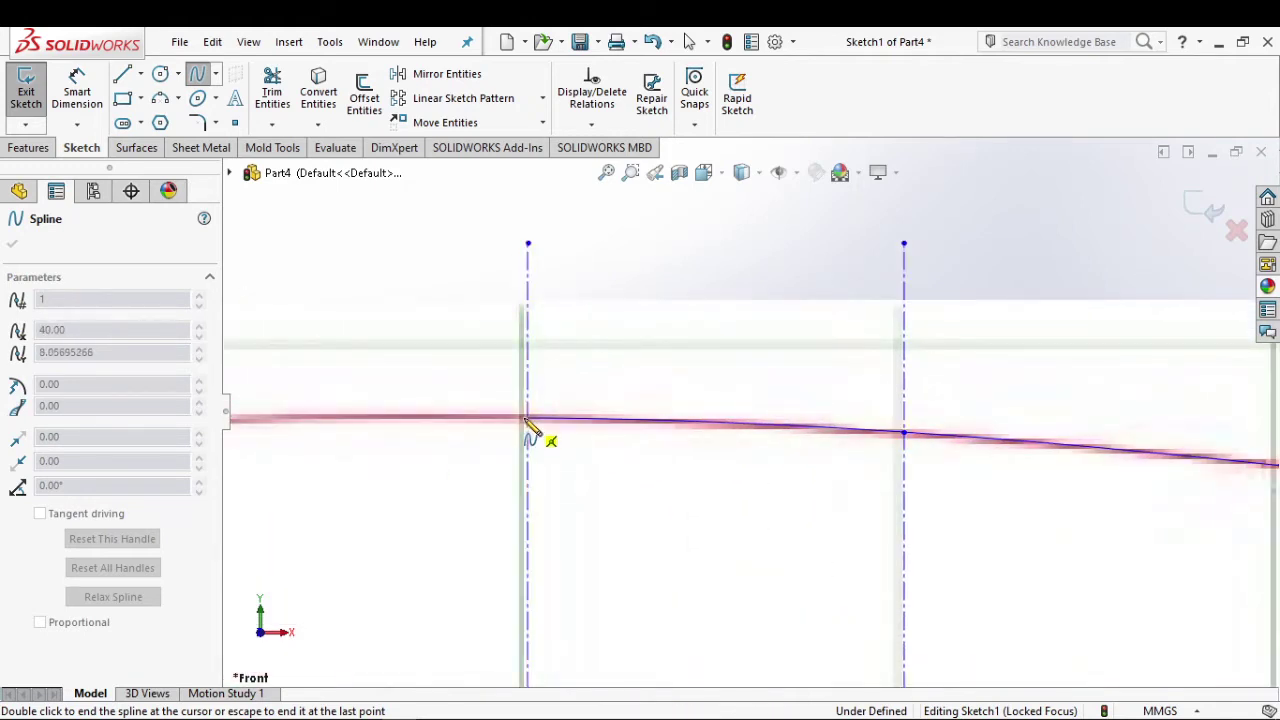
{"action": "scroll", "coordinate": [528, 422], "scroll_direction": "up", "scroll_amount": 1}
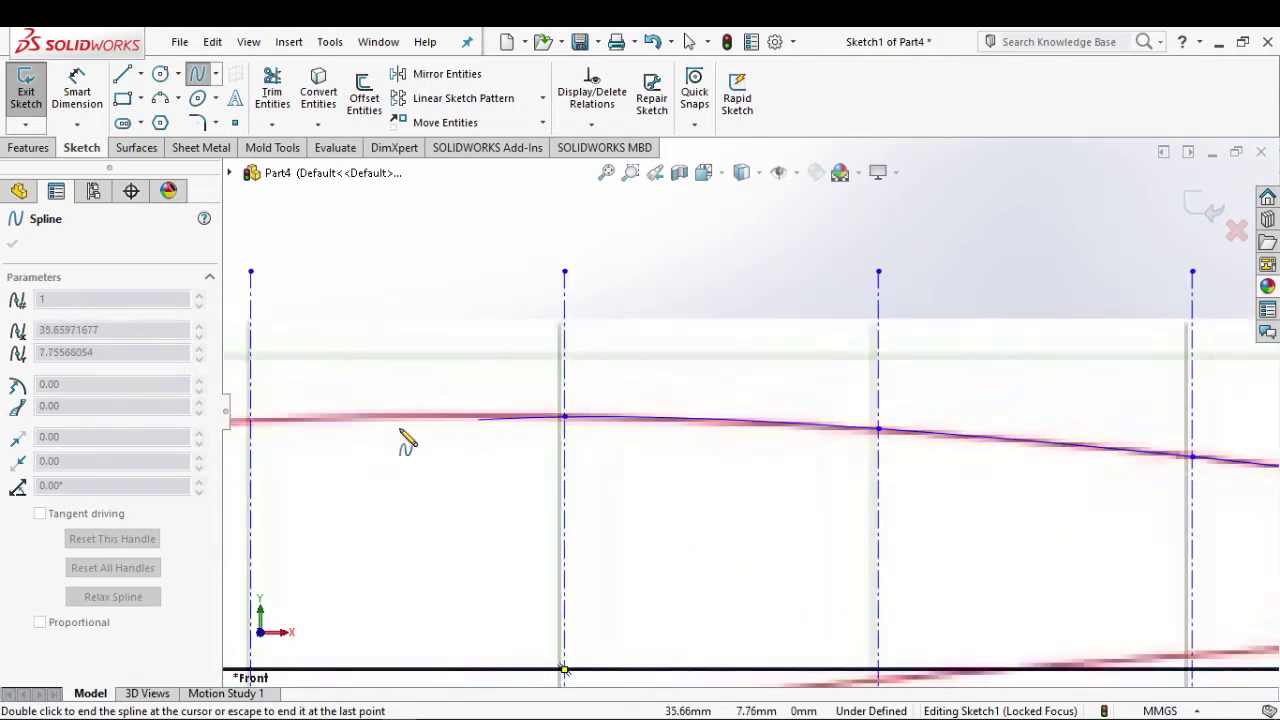
{"action": "left_click", "coordinate": [254, 421]}
{"action": "scroll", "coordinate": [669, 457], "scroll_direction": "up", "scroll_amount": 2}
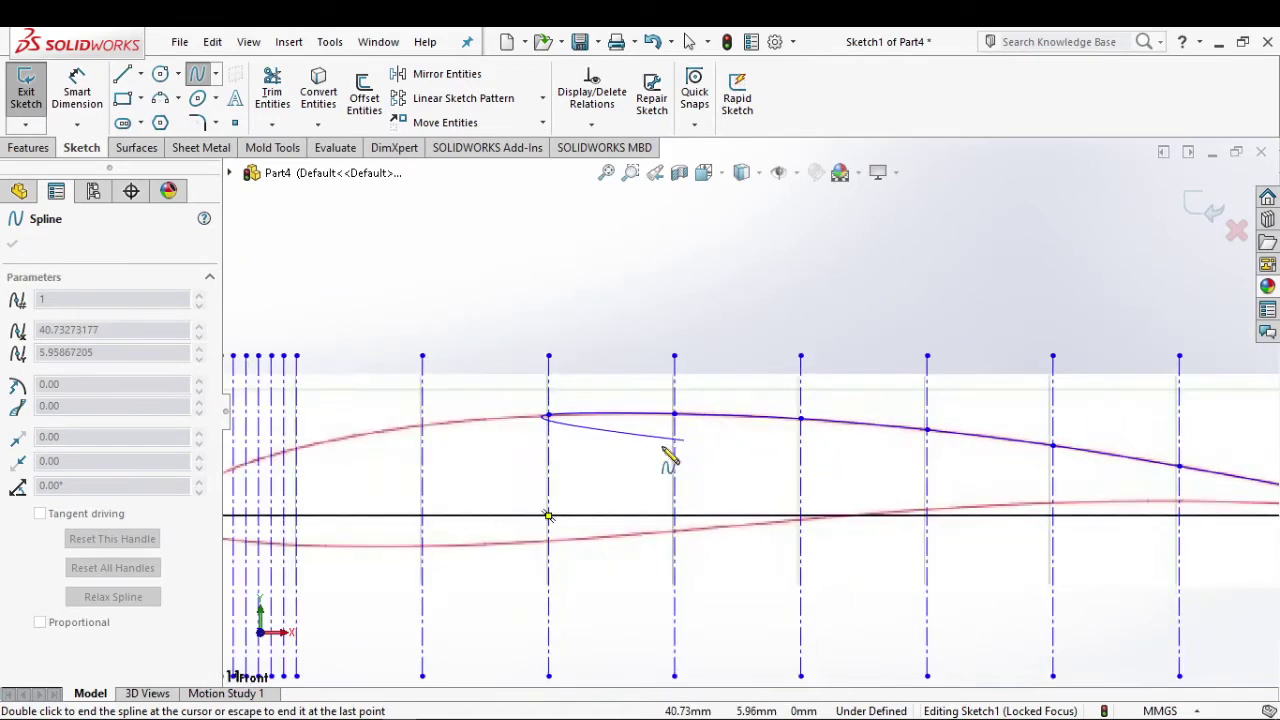
{"action": "scroll", "coordinate": [465, 440], "scroll_direction": "down", "scroll_amount": 2}
{"action": "scroll", "coordinate": [465, 420], "scroll_direction": "down", "scroll_amount": 1}
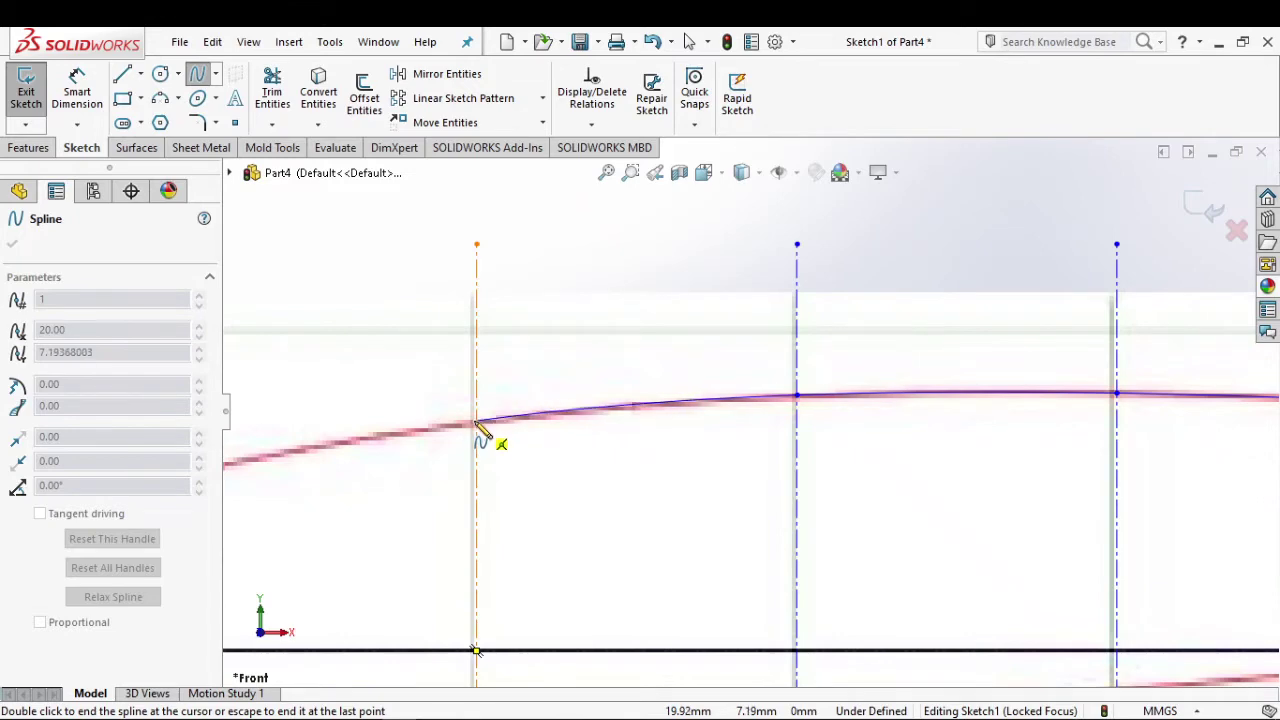
{"action": "left_click", "coordinate": [477, 422]}
{"action": "scroll", "coordinate": [484, 436], "scroll_direction": "up", "scroll_amount": 2}
{"action": "scroll", "coordinate": [509, 449], "scroll_direction": "down", "scroll_amount": 1}
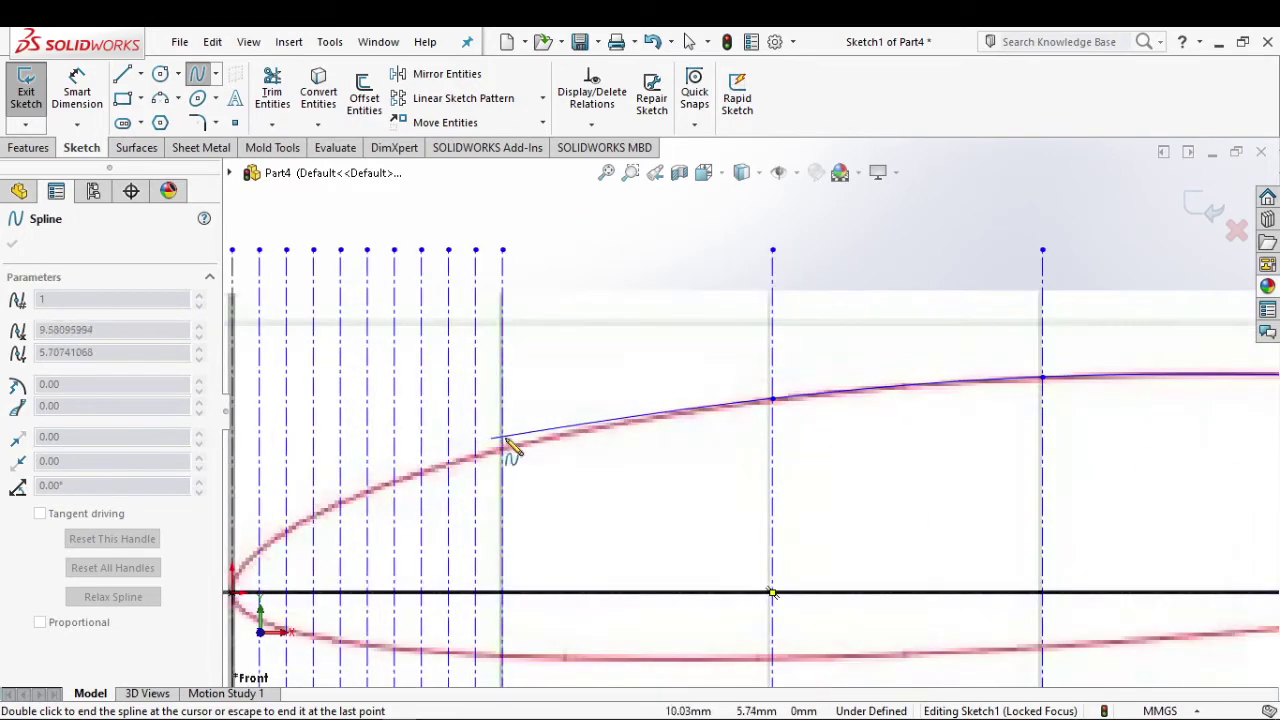
{"action": "scroll", "coordinate": [520, 444], "scroll_direction": "down", "scroll_amount": 1}
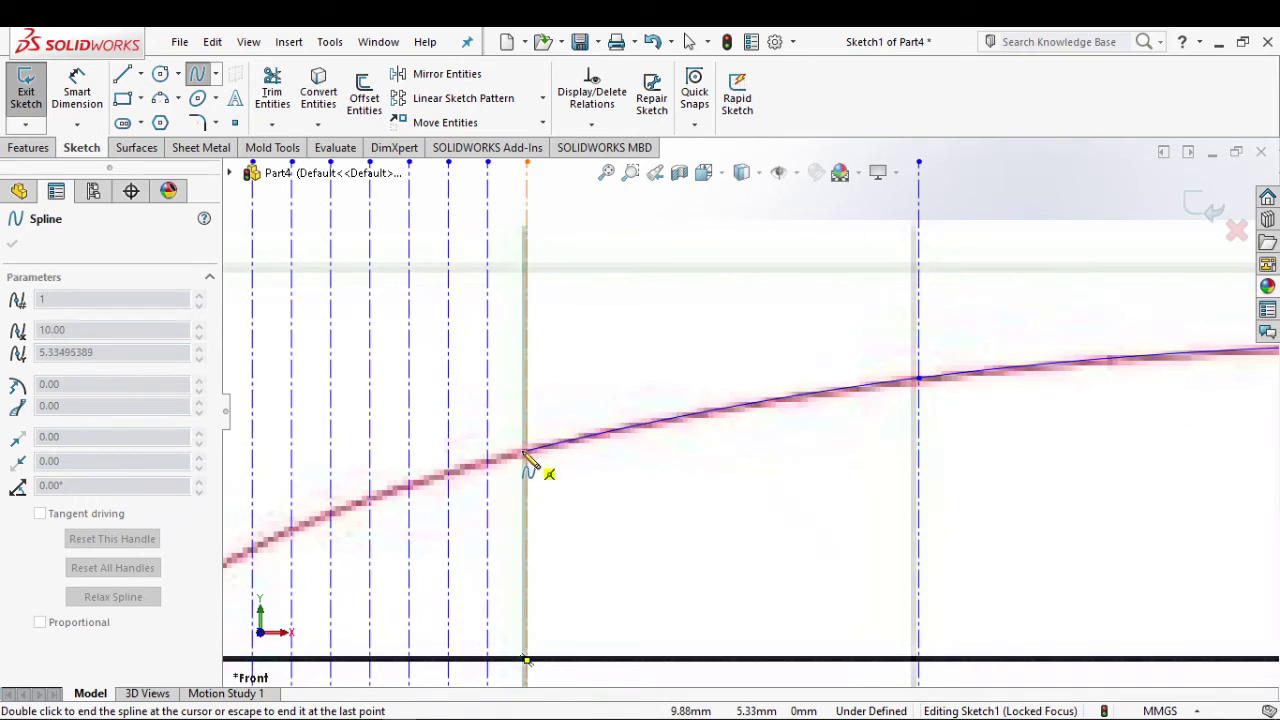
{"action": "left_click", "coordinate": [525, 452]}
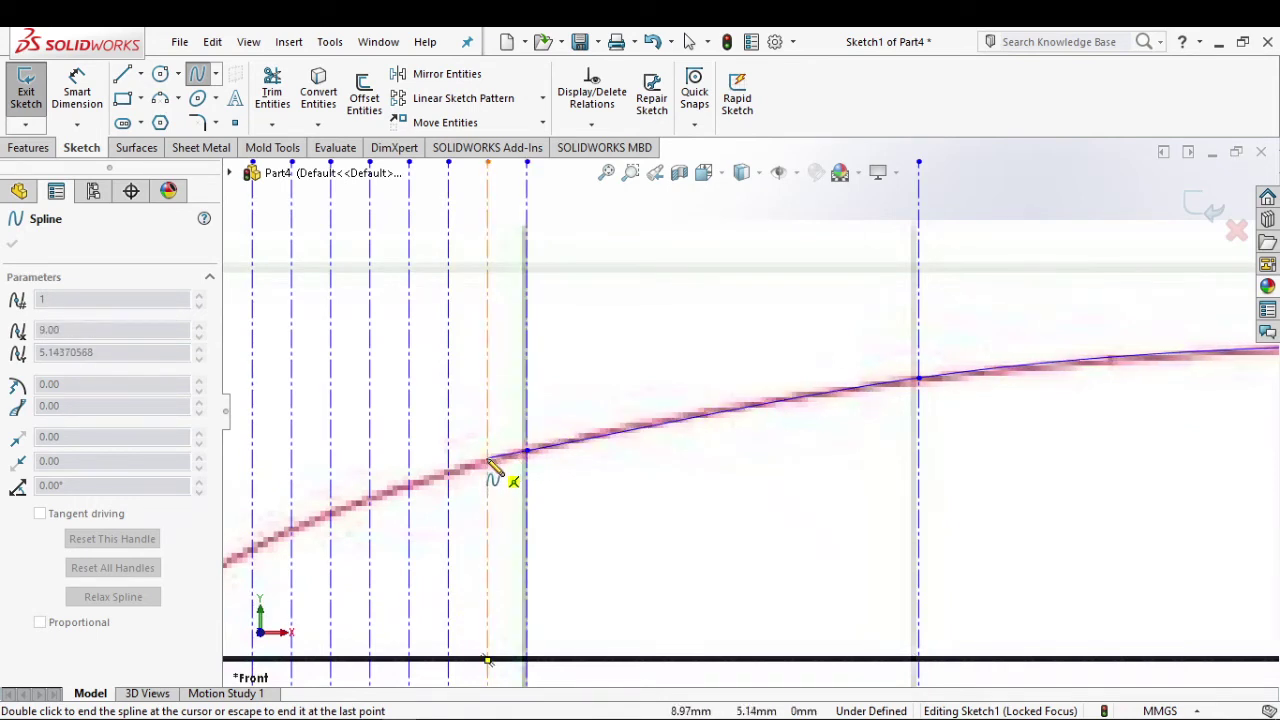
{"action": "left_click", "coordinate": [489, 462]}
{"action": "scroll", "coordinate": [490, 463], "scroll_direction": "up", "scroll_amount": 2}
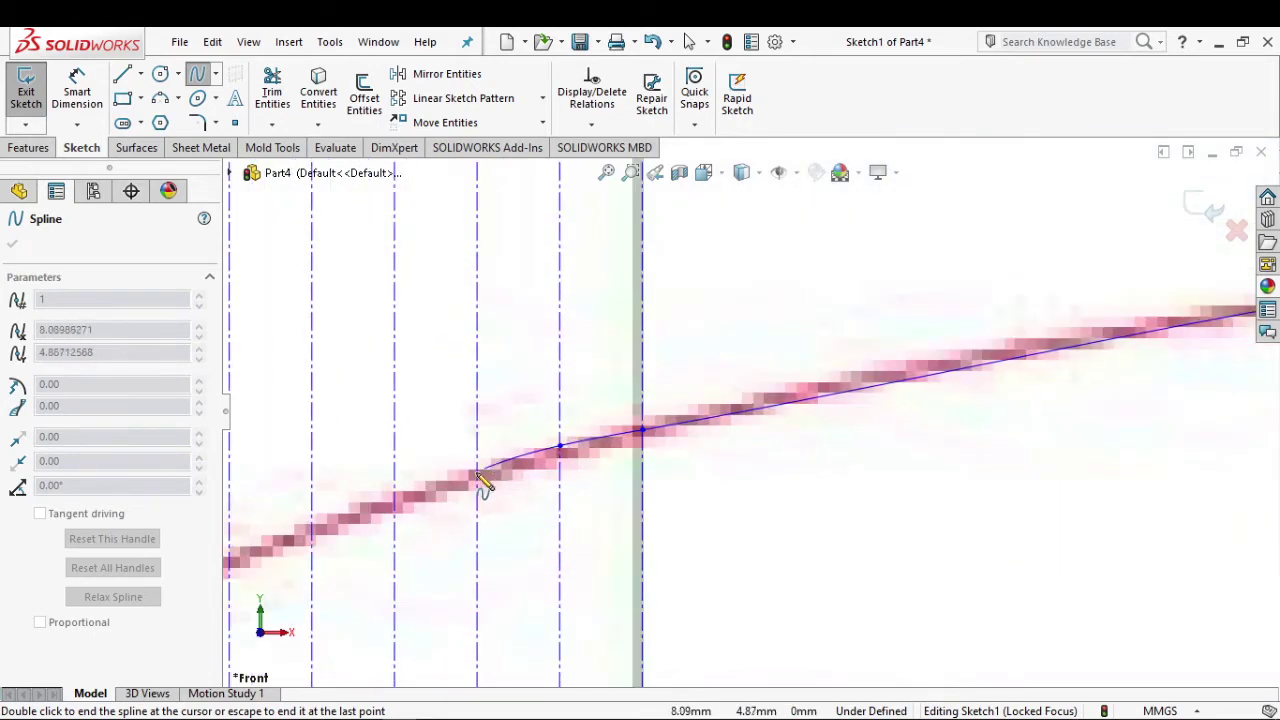
{"action": "left_click", "coordinate": [477, 472]}
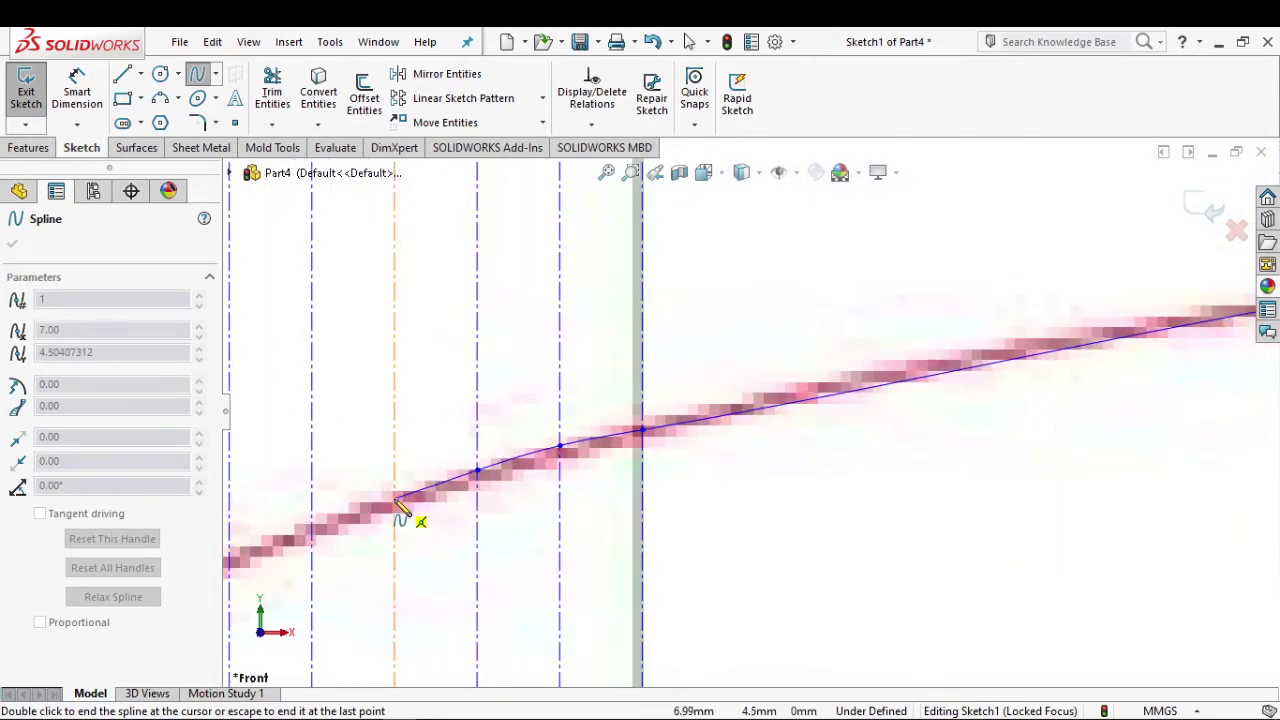
{"action": "left_click", "coordinate": [396, 499]}
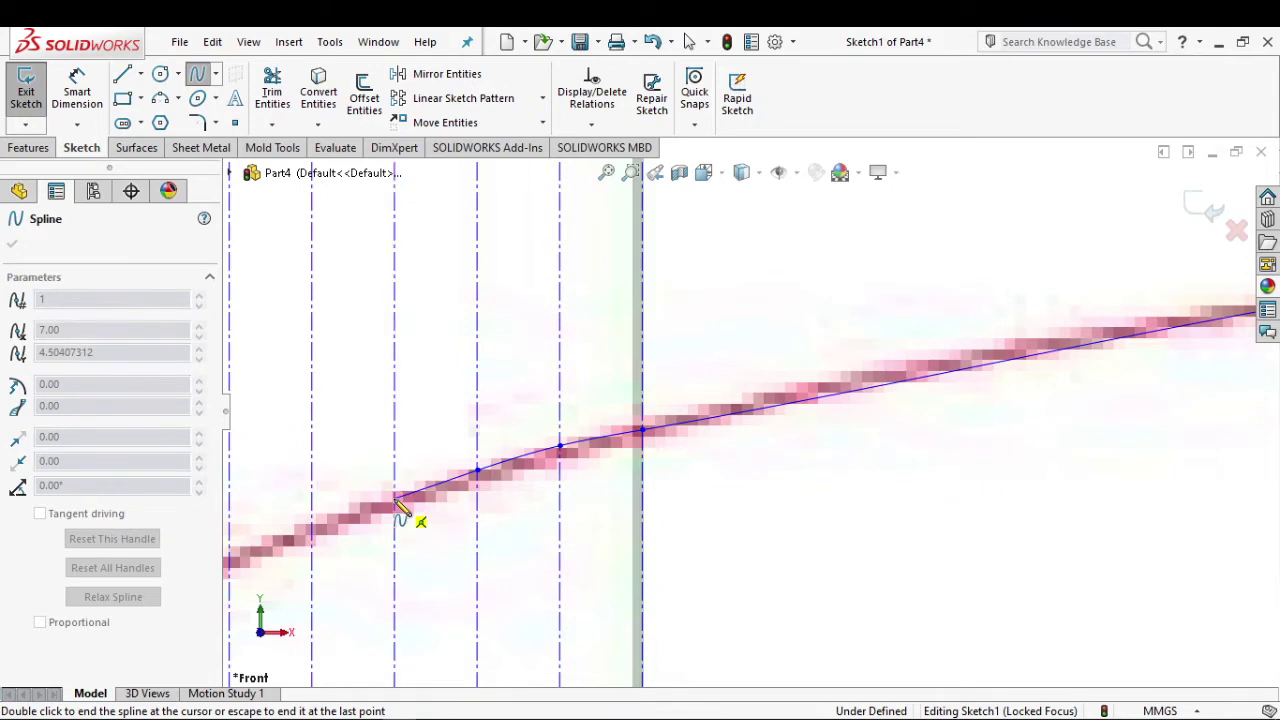
{"action": "left_click", "coordinate": [312, 530]}
Step: Add upper-surface spline points on guides 5, 4, 3, 2 and 1 toward the origin
{"action": "scroll", "coordinate": [671, 500], "scroll_direction": "up", "scroll_amount": 2}
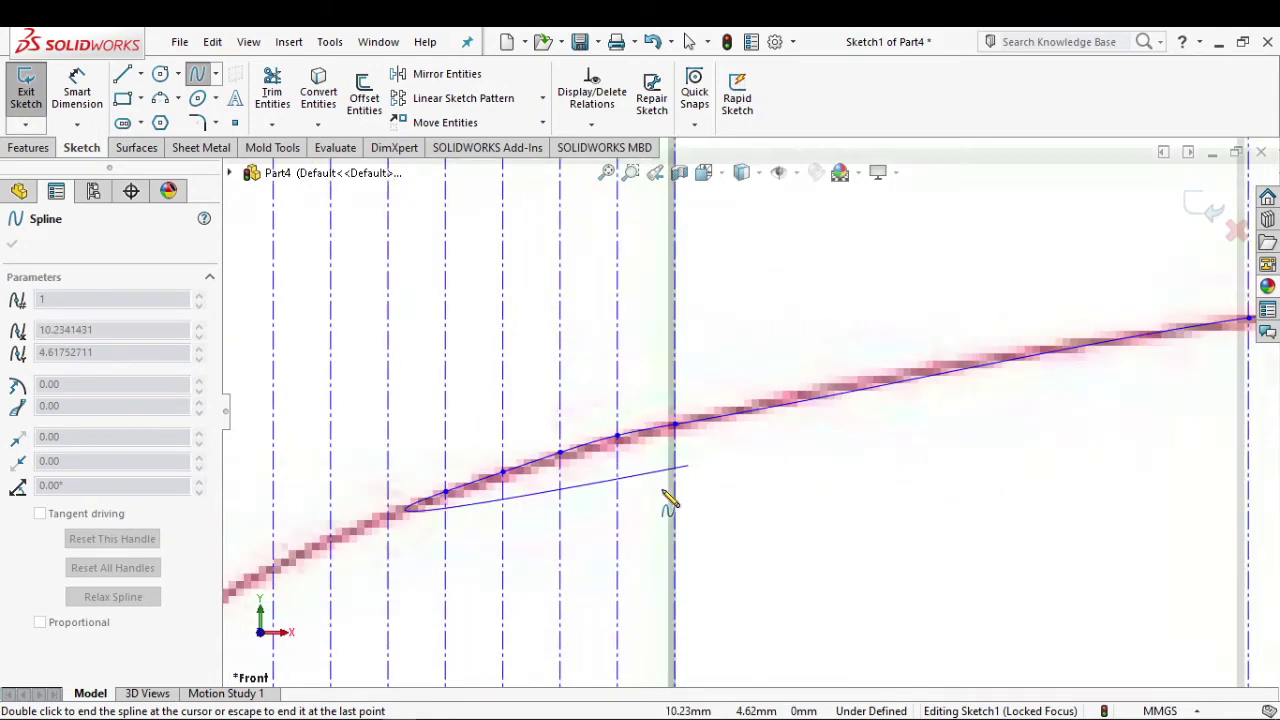
{"action": "scroll", "coordinate": [646, 506], "scroll_direction": "up", "scroll_amount": 2}
{"action": "scroll", "coordinate": [640, 490], "scroll_direction": "down", "scroll_amount": 2}
{"action": "scroll", "coordinate": [640, 440], "scroll_direction": "down", "scroll_amount": 3}
{"action": "scroll", "coordinate": [697, 405], "scroll_direction": "down", "scroll_amount": 1}
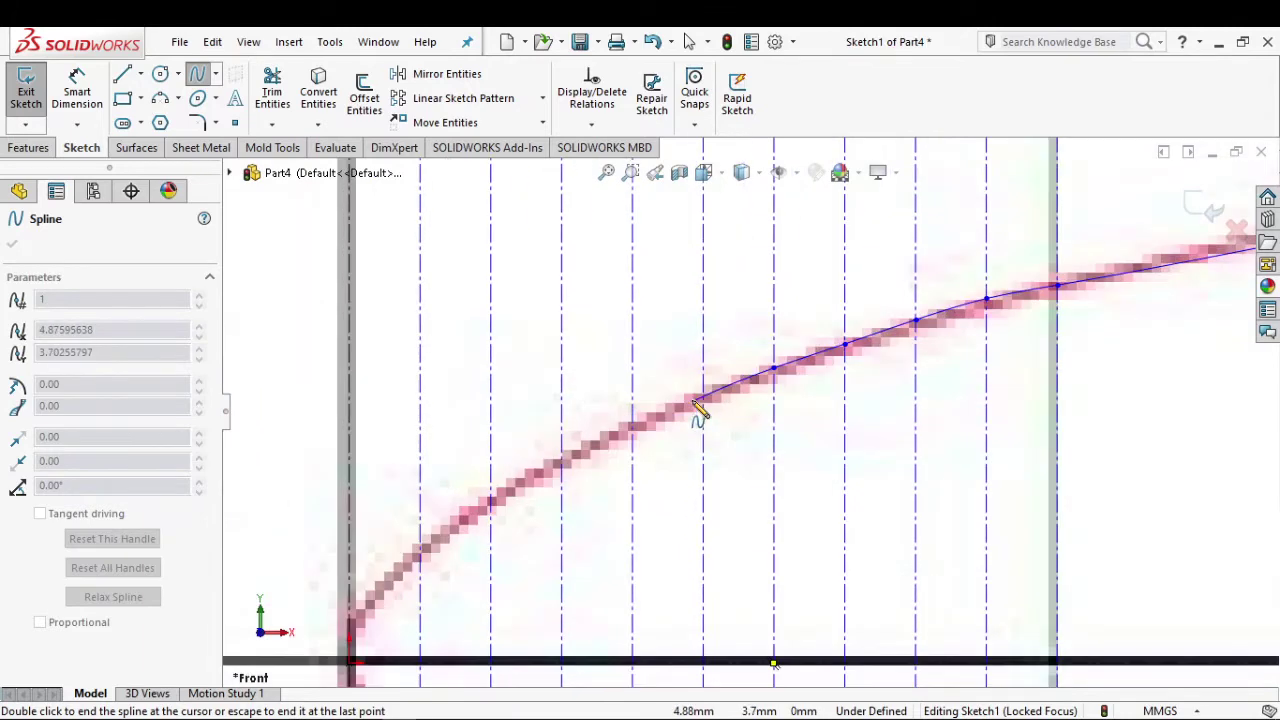
{"action": "left_click", "coordinate": [705, 393]}
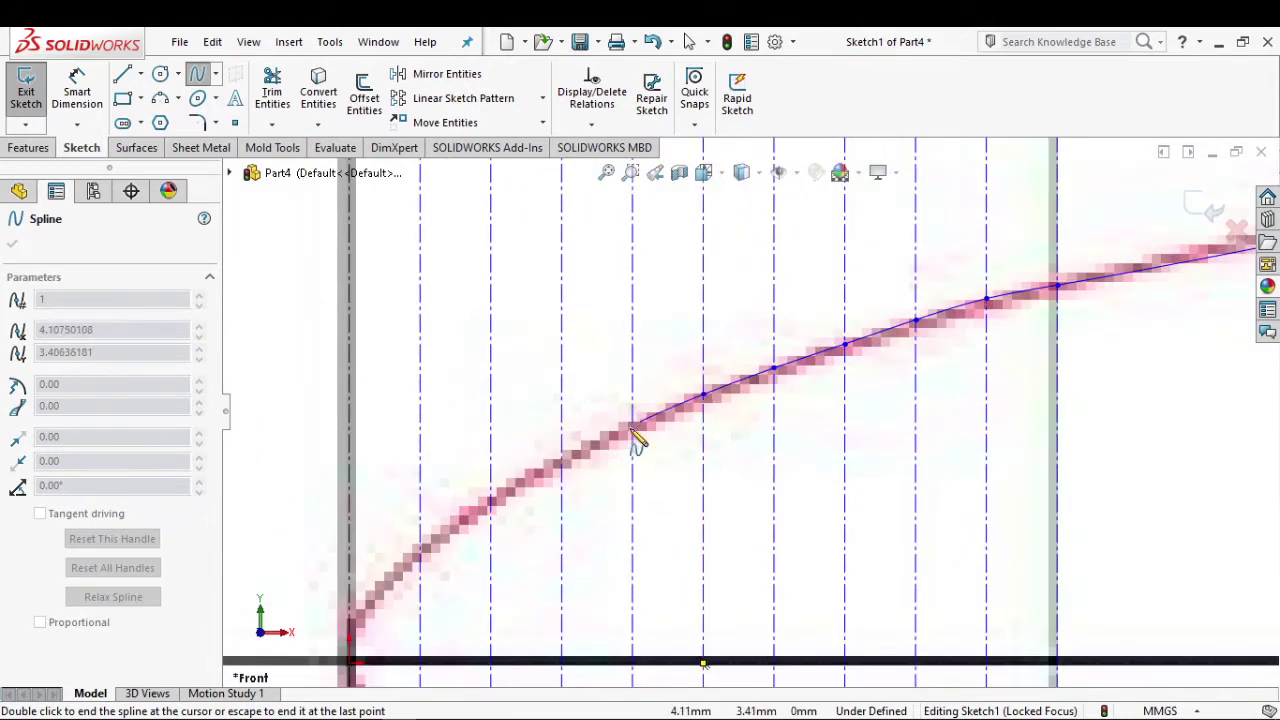
{"action": "left_click", "coordinate": [632, 428]}
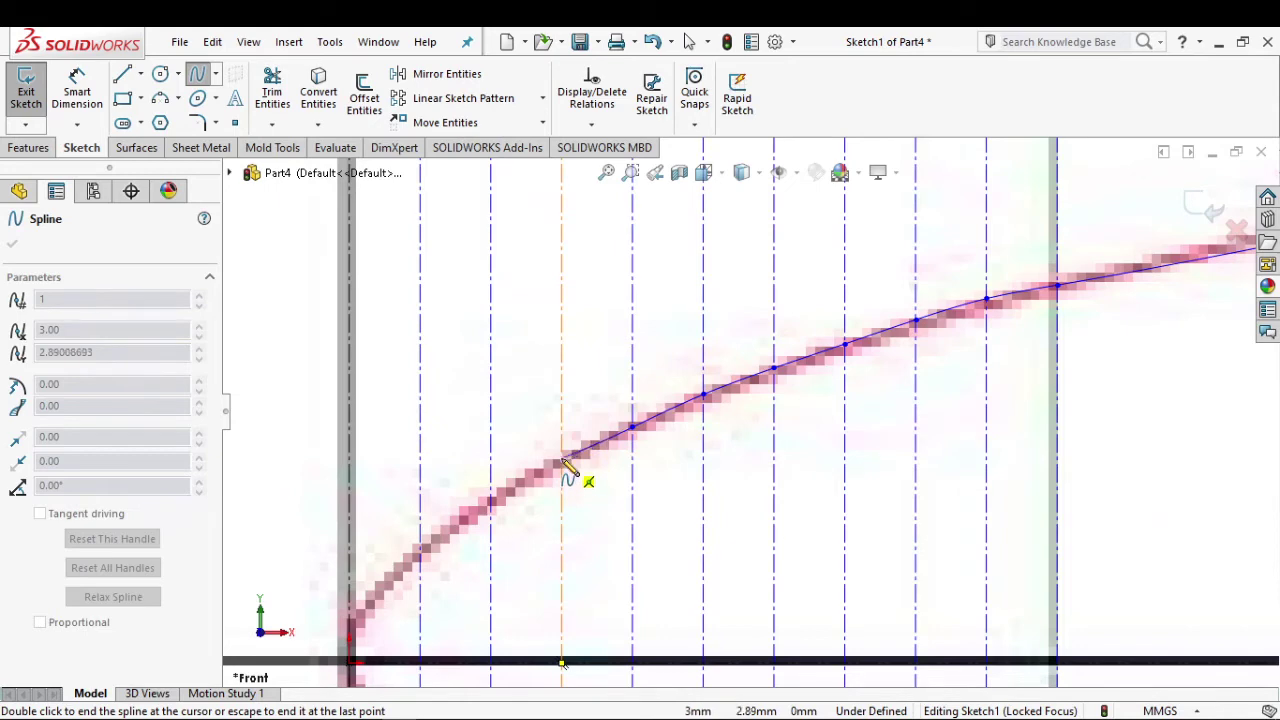
{"action": "left_click", "coordinate": [562, 463]}
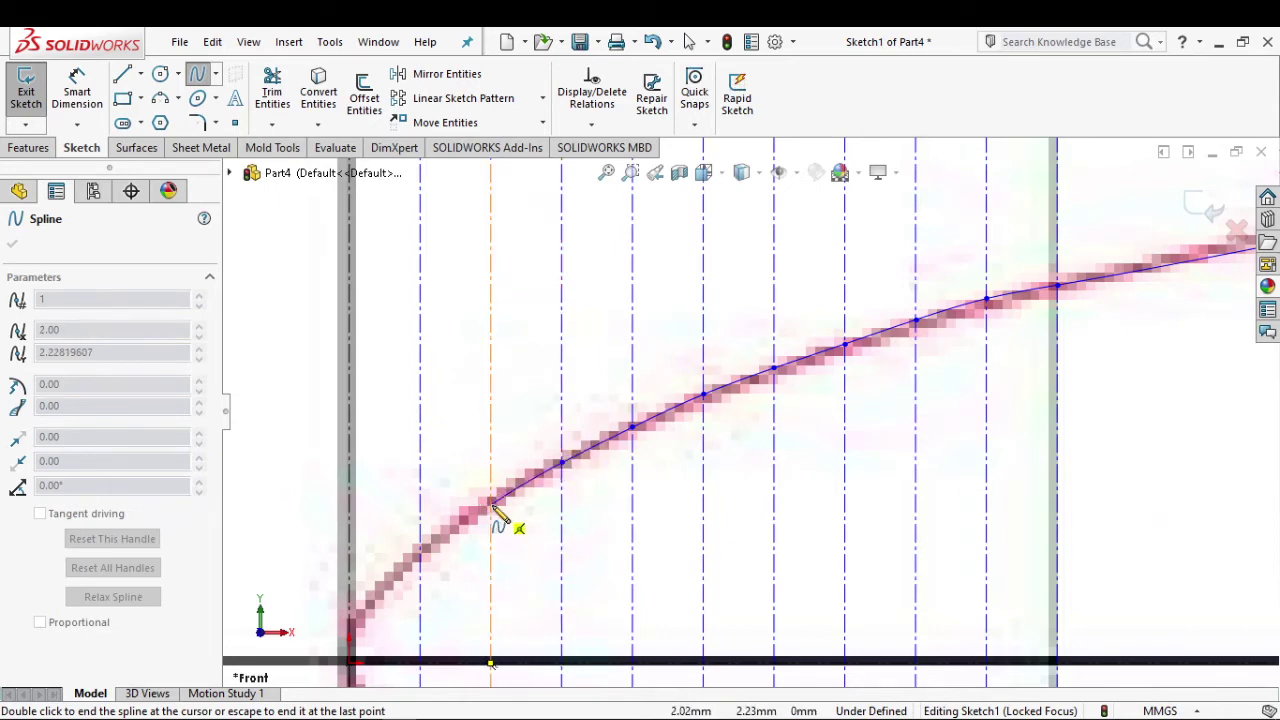
{"action": "left_click", "coordinate": [491, 503]}
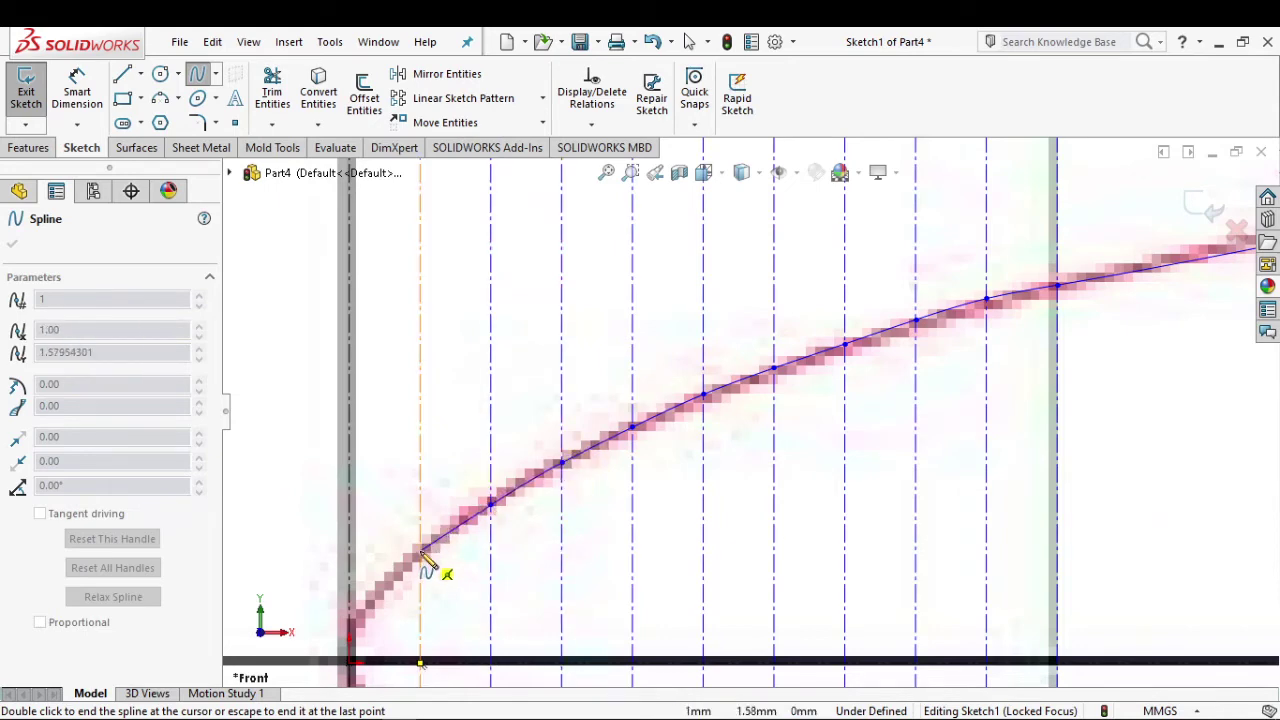
{"action": "left_click", "coordinate": [421, 550]}
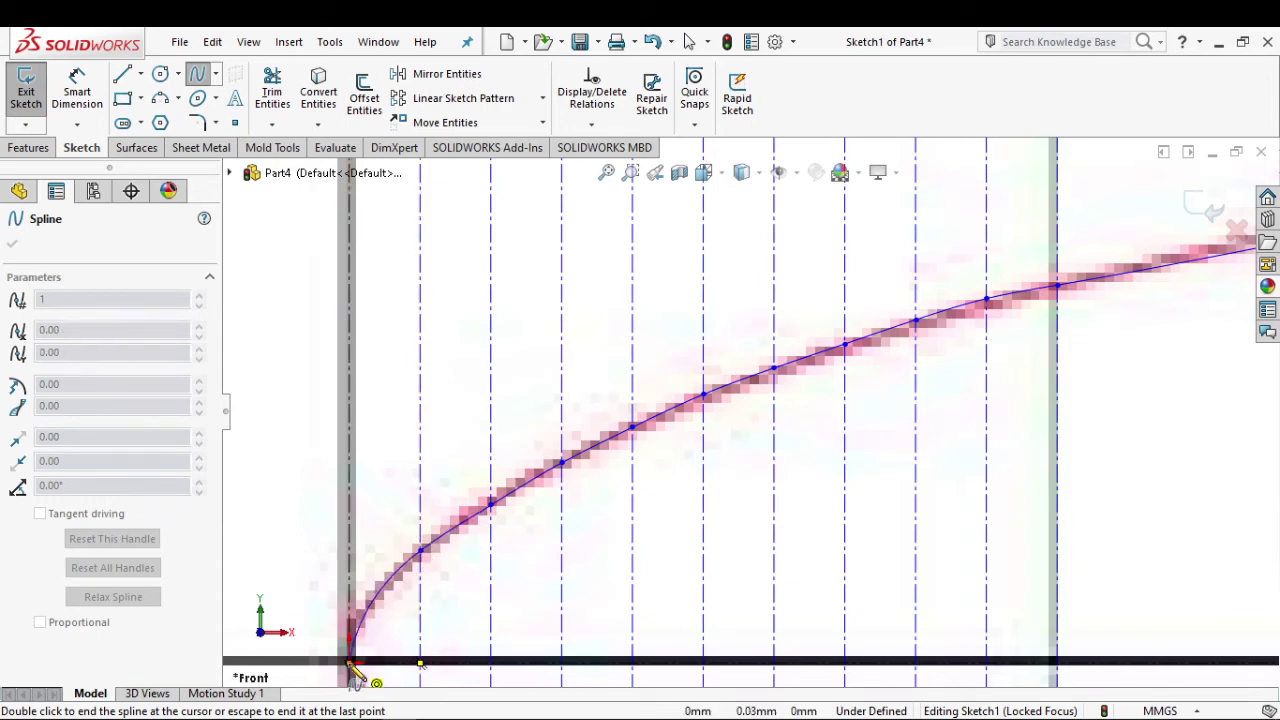
Step: Anchor the lower spline at the leading-edge origin and place points on guides 1 through 5
{"action": "left_click", "coordinate": [400, 602]}
{"action": "scroll", "coordinate": [430, 560], "scroll_direction": "down", "scroll_amount": 2}
{"action": "scroll", "coordinate": [500, 570], "scroll_direction": "down", "scroll_amount": 2}
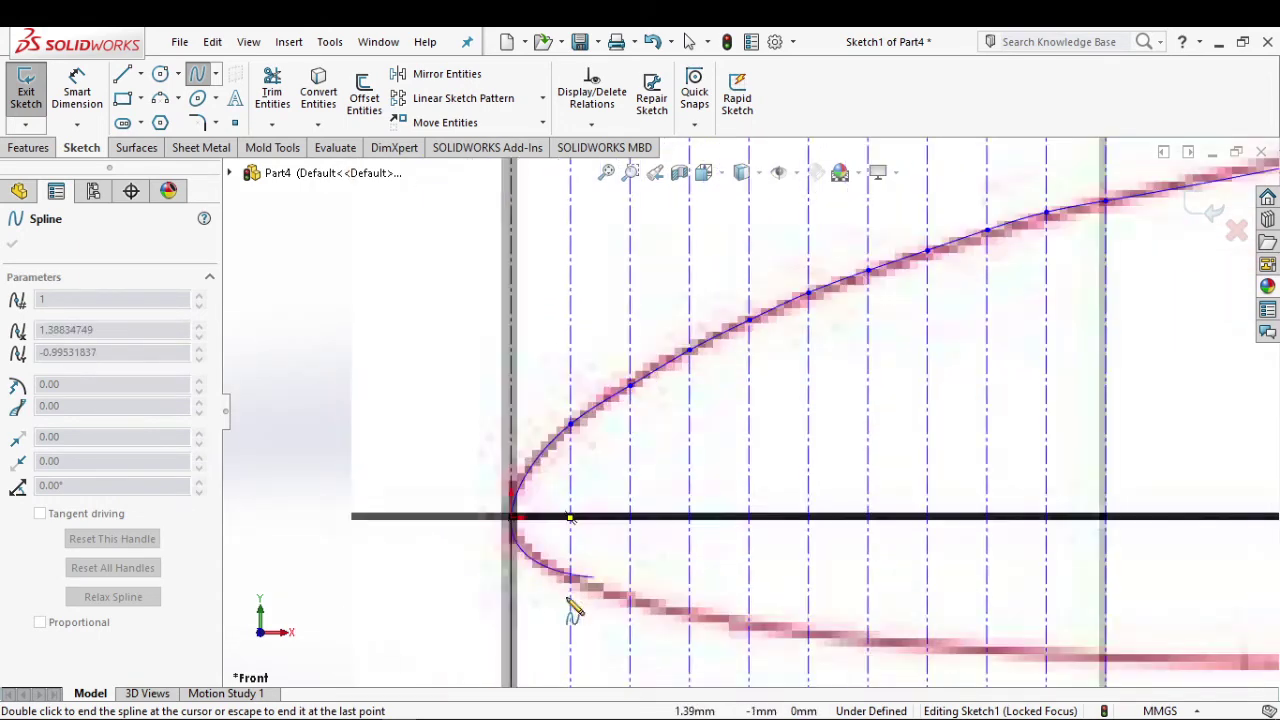
{"action": "scroll", "coordinate": [572, 595], "scroll_direction": "down", "scroll_amount": 1}
{"action": "scroll", "coordinate": [588, 565], "scroll_direction": "down", "scroll_amount": 2}
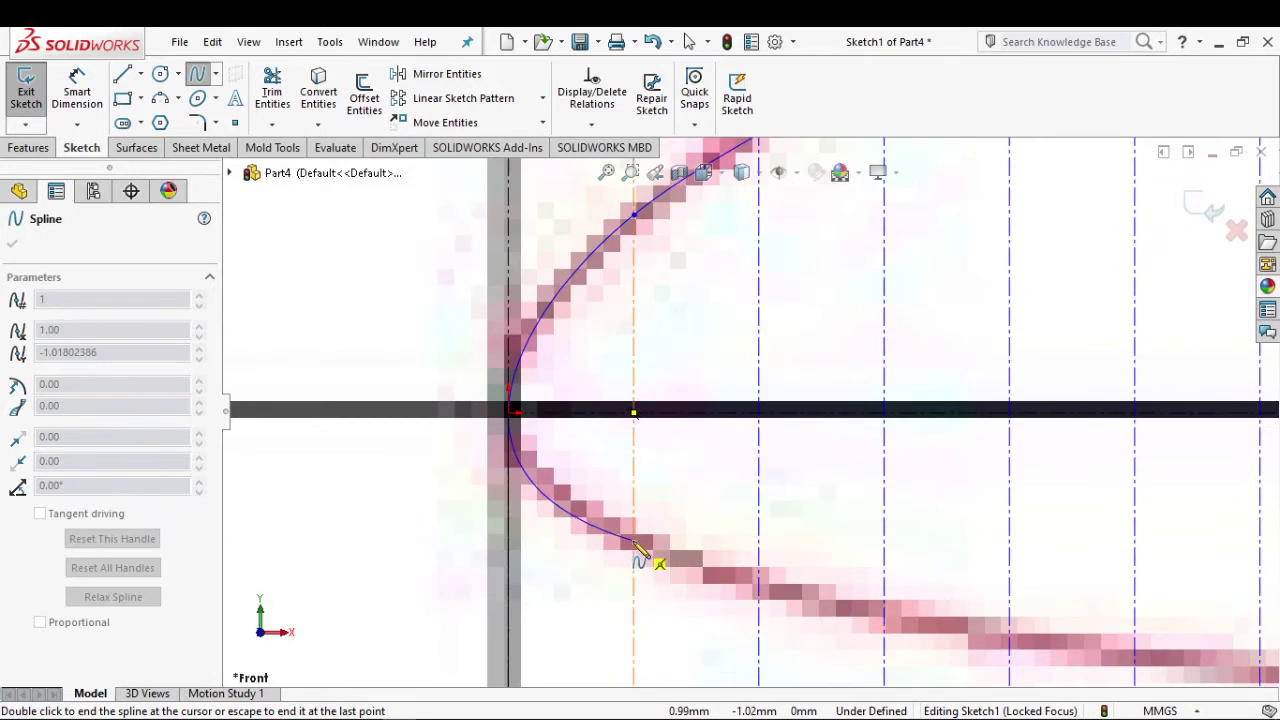
{"action": "left_click", "coordinate": [633, 541]}
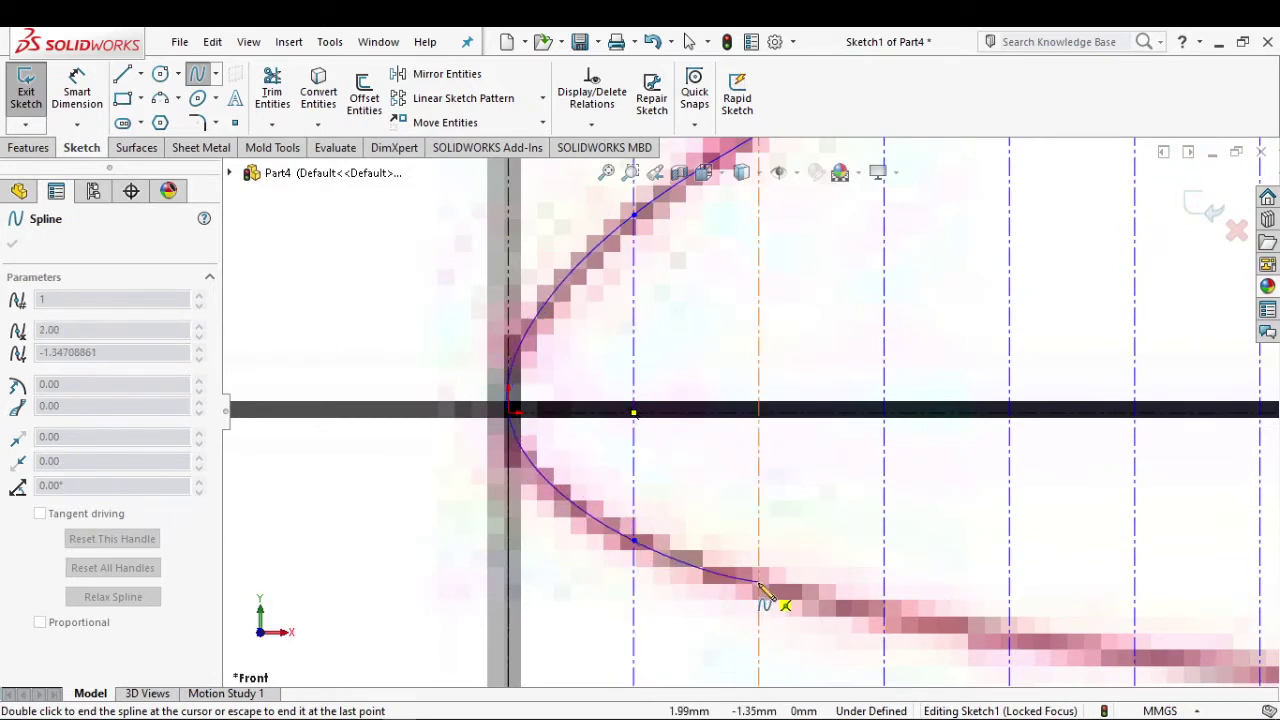
{"action": "left_click", "coordinate": [759, 588]}
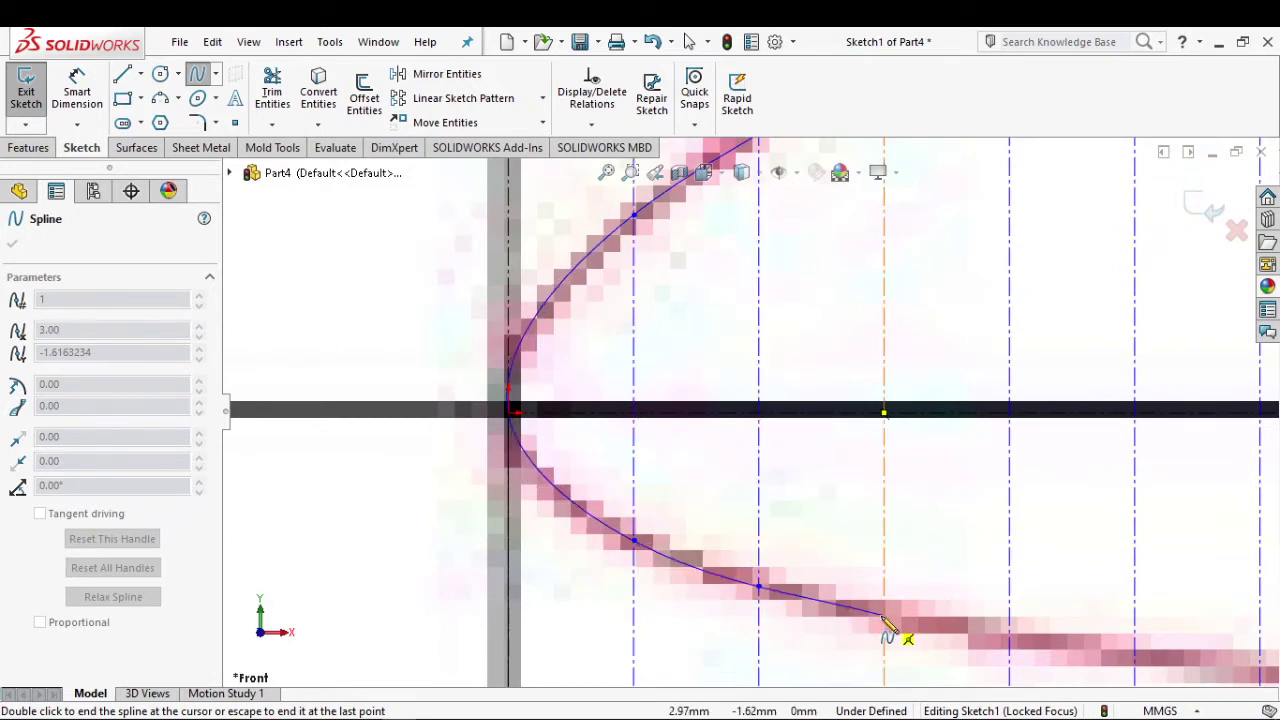
{"action": "left_click", "coordinate": [884, 616]}
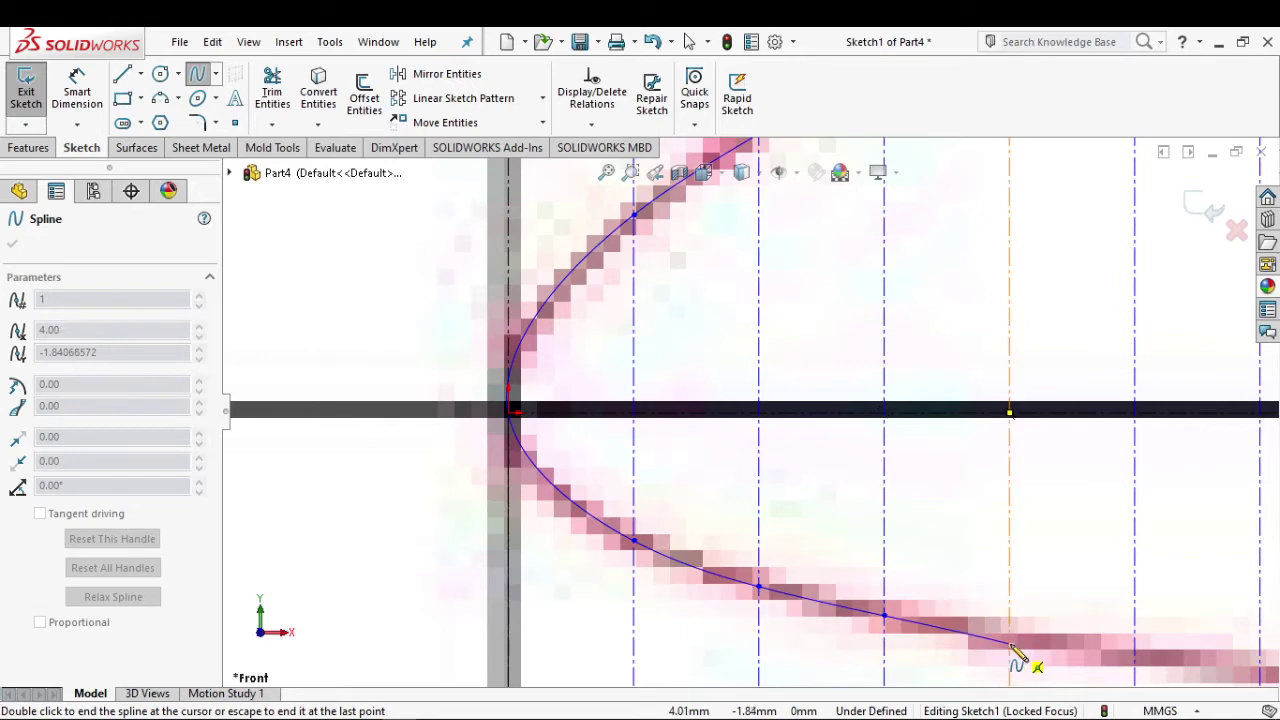
{"action": "left_click", "coordinate": [1010, 644]}
{"action": "left_click", "coordinate": [1135, 662]}
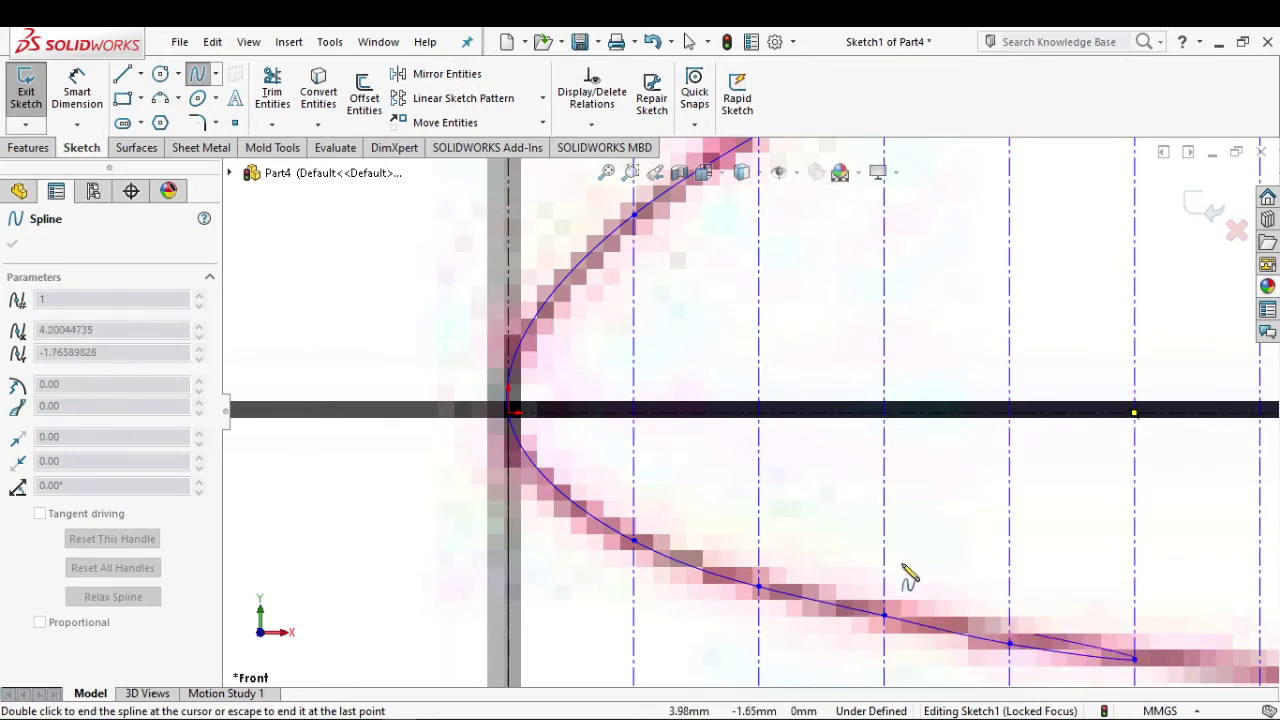
Step: Continue the lower-surface spline through the 6, 7, 8 and 9 guides
{"action": "scroll", "coordinate": [828, 523], "scroll_direction": "down", "scroll_amount": 2}
{"action": "scroll", "coordinate": [900, 540], "scroll_direction": "down", "scroll_amount": 1}
{"action": "scroll", "coordinate": [951, 549], "scroll_direction": "up", "scroll_amount": 4}
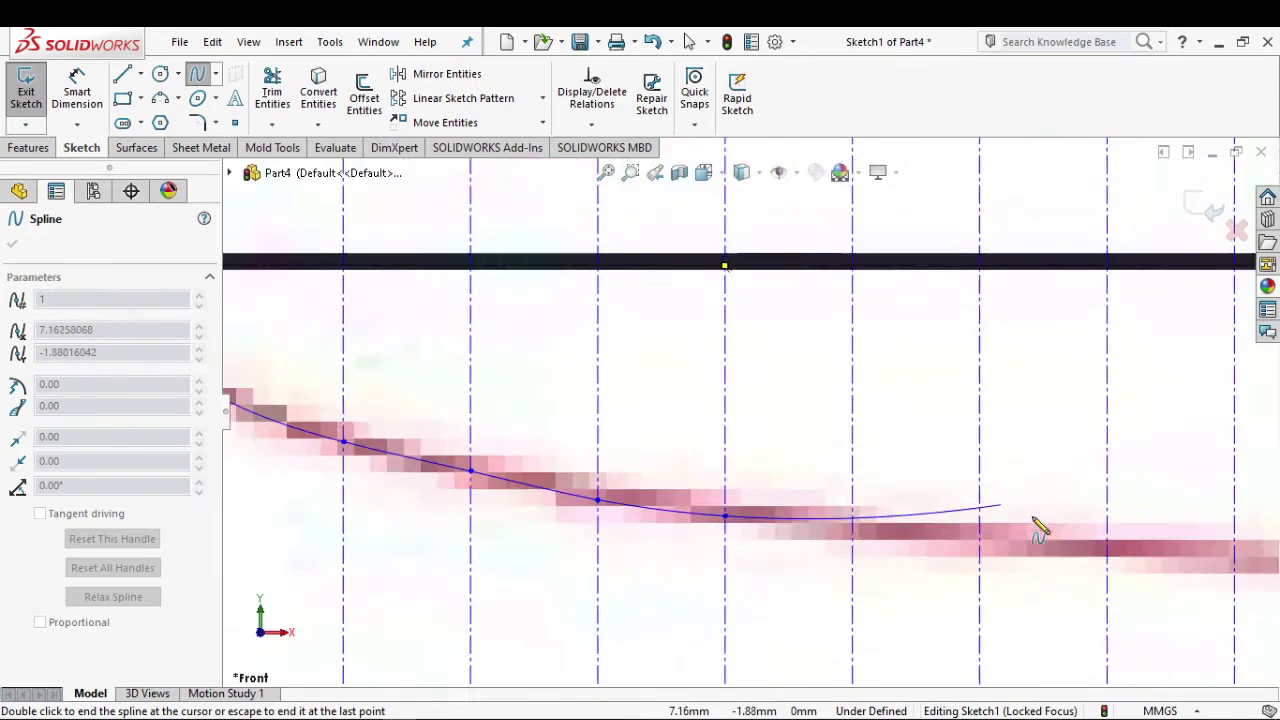
{"action": "scroll", "coordinate": [1040, 530], "scroll_direction": "down", "scroll_amount": 3}
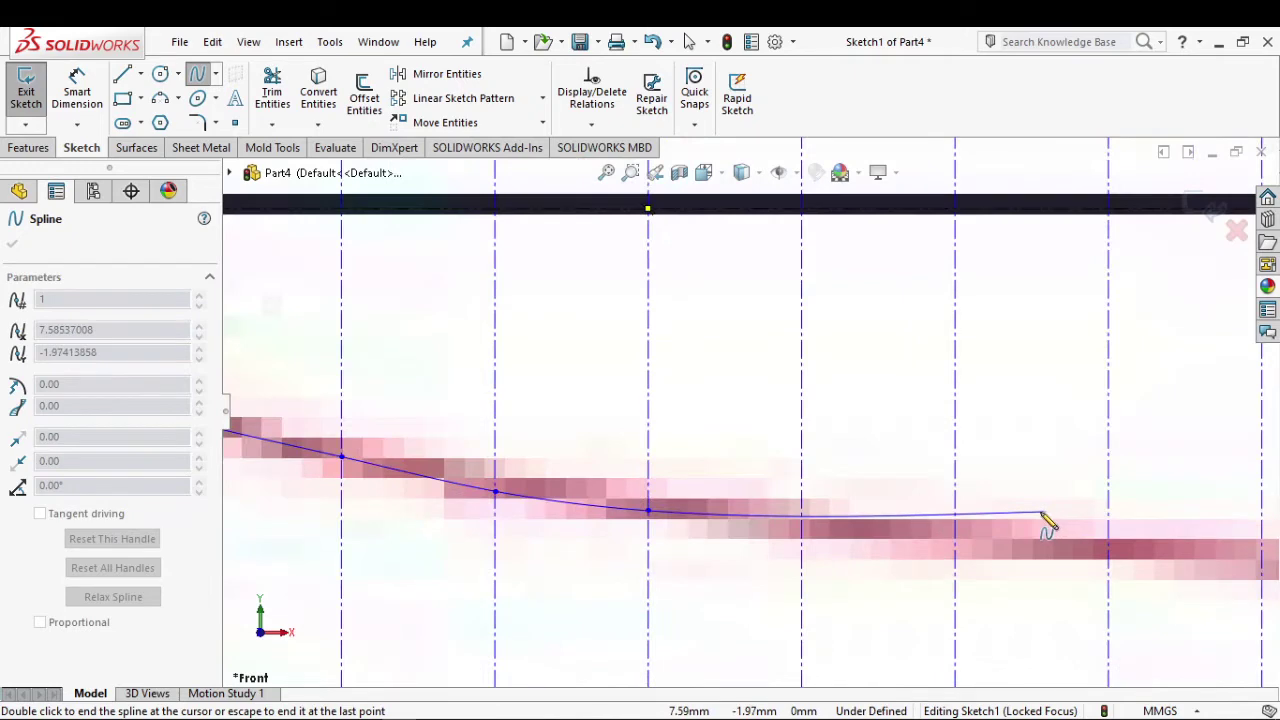
{"action": "left_click", "coordinate": [801, 530]}
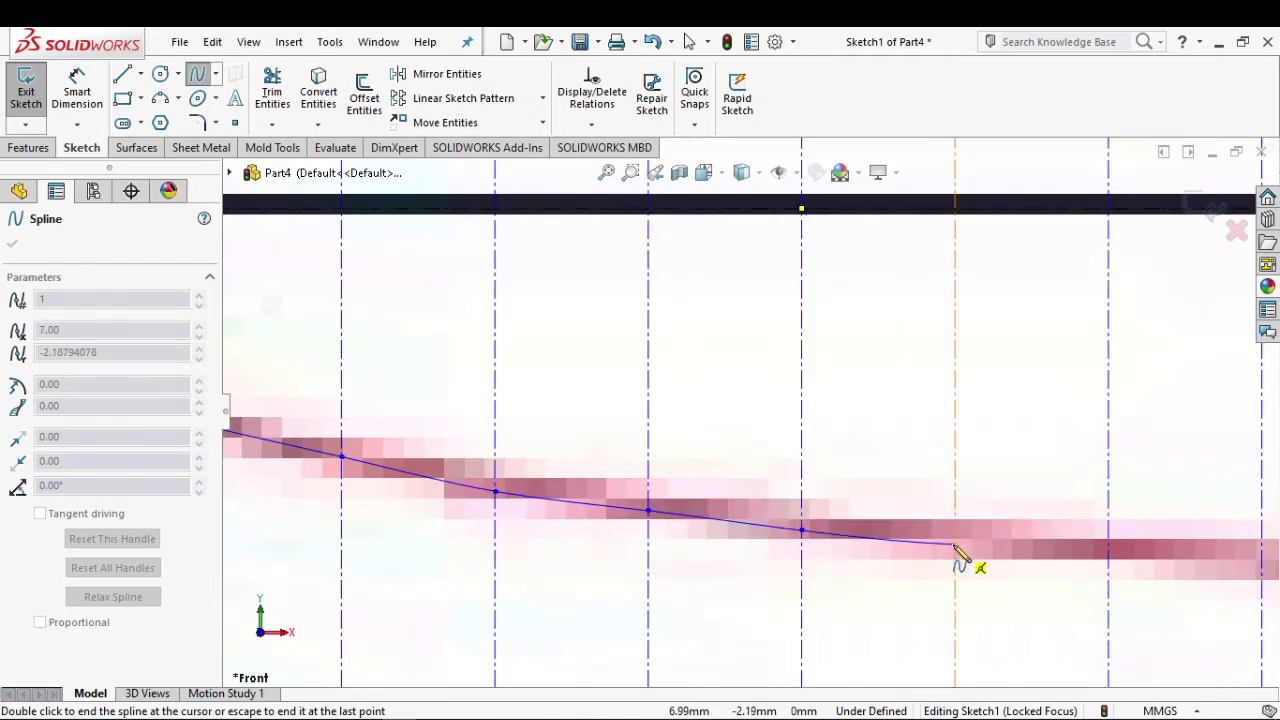
{"action": "left_click", "coordinate": [955, 548]}
{"action": "scroll", "coordinate": [900, 565], "scroll_direction": "up", "scroll_amount": 2}
{"action": "scroll", "coordinate": [950, 520], "scroll_direction": "up", "scroll_amount": 2}
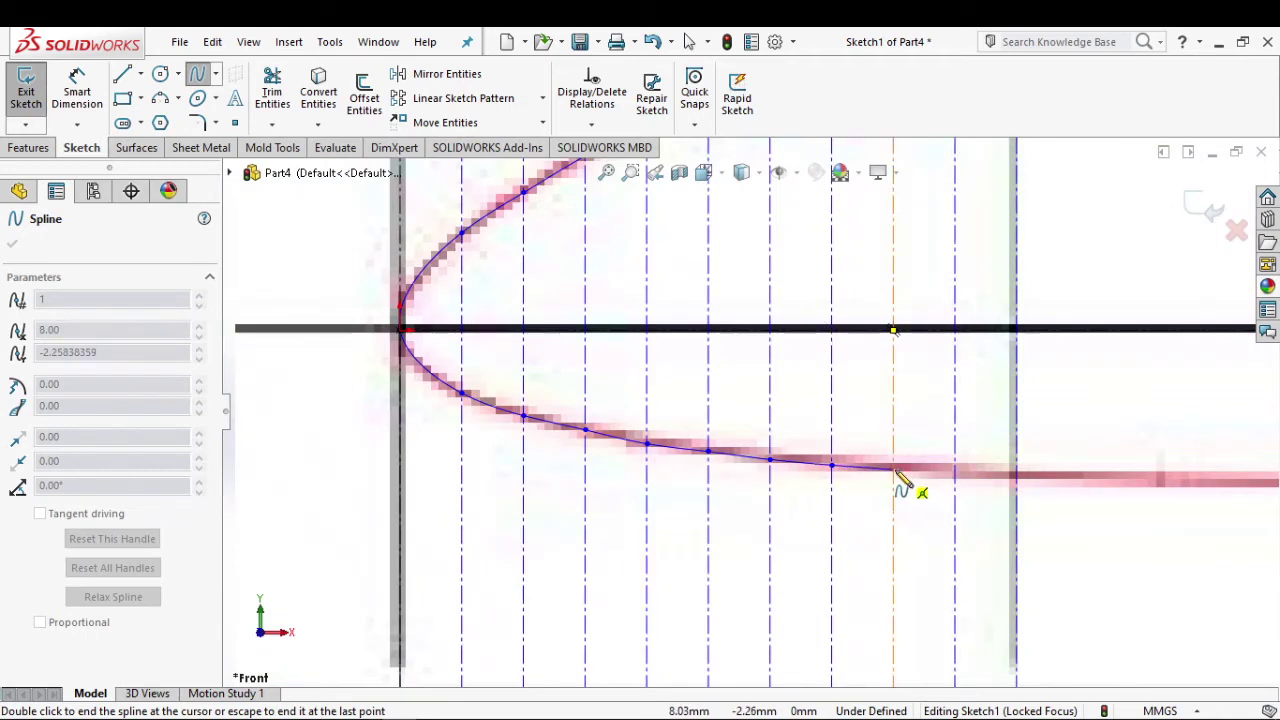
{"action": "left_click", "coordinate": [895, 469]}
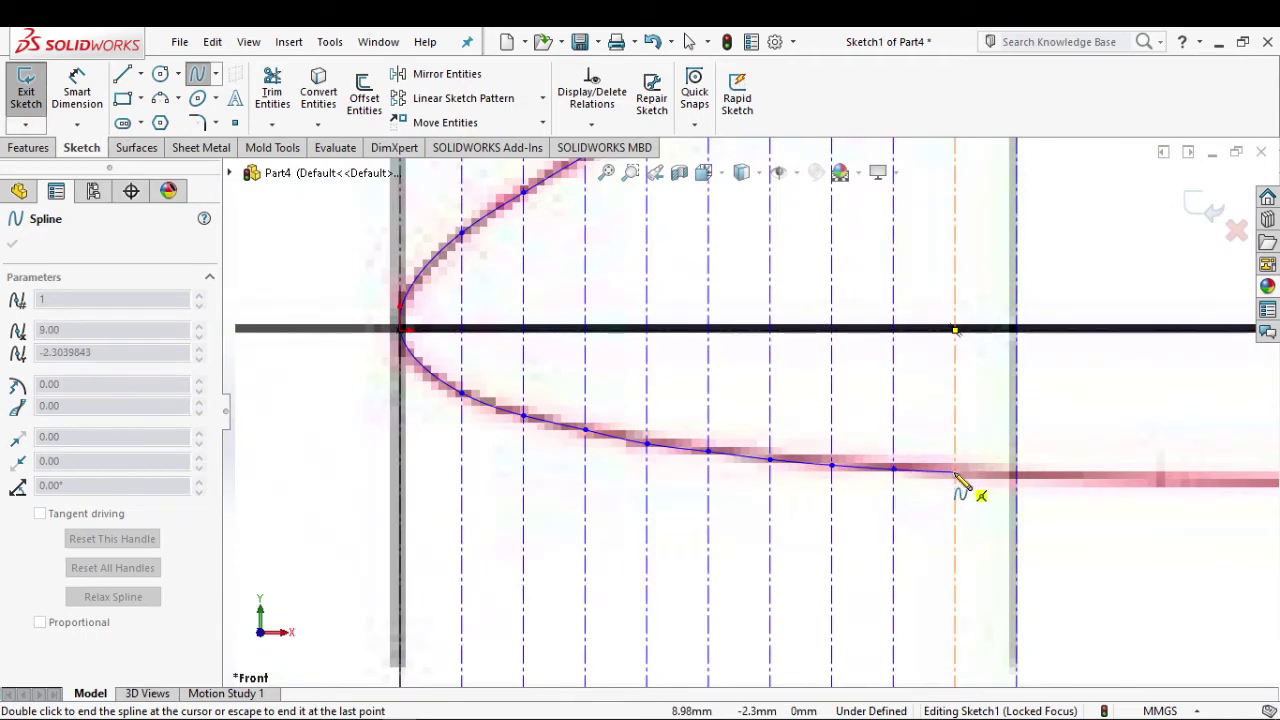
{"action": "left_click", "coordinate": [955, 477]}
{"action": "scroll", "coordinate": [956, 485], "scroll_direction": "up", "scroll_amount": 2}
{"action": "scroll", "coordinate": [940, 470], "scroll_direction": "up", "scroll_amount": 2}
{"action": "scroll", "coordinate": [910, 452], "scroll_direction": "down", "scroll_amount": 2}
{"action": "scroll", "coordinate": [820, 435], "scroll_direction": "down", "scroll_amount": 1}
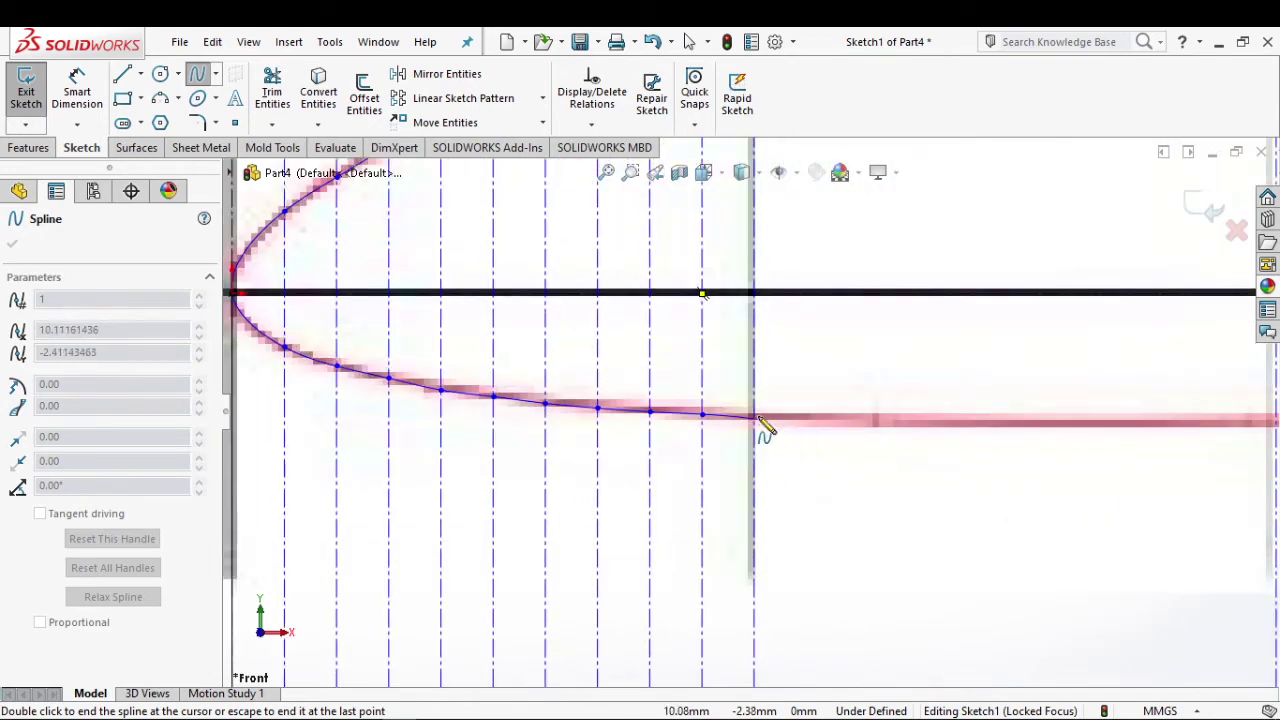
Step: Place lower-surface spline points on the 10 mm, 20 mm and 30 mm guides
{"action": "left_click", "coordinate": [755, 420]}
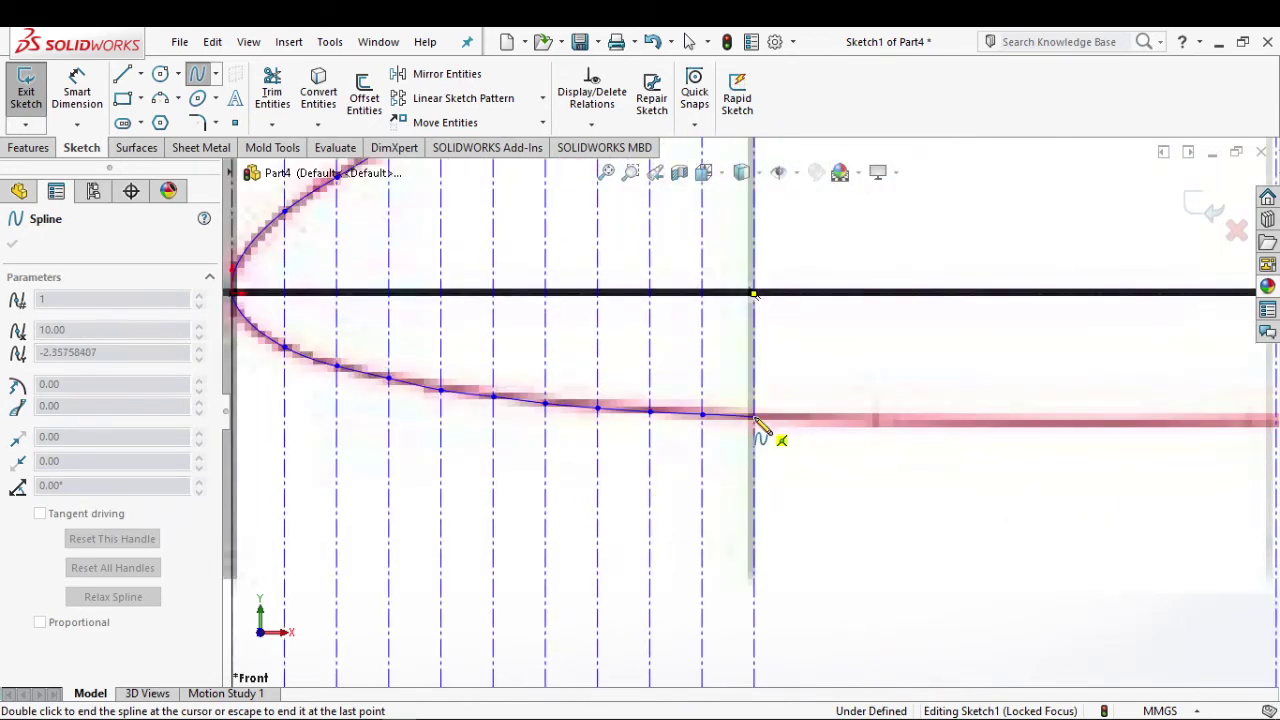
{"action": "scroll", "coordinate": [771, 434], "scroll_direction": "up", "scroll_amount": 2}
{"action": "scroll", "coordinate": [1000, 438], "scroll_direction": "down", "scroll_amount": 2}
{"action": "scroll", "coordinate": [980, 440], "scroll_direction": "down", "scroll_amount": 1}
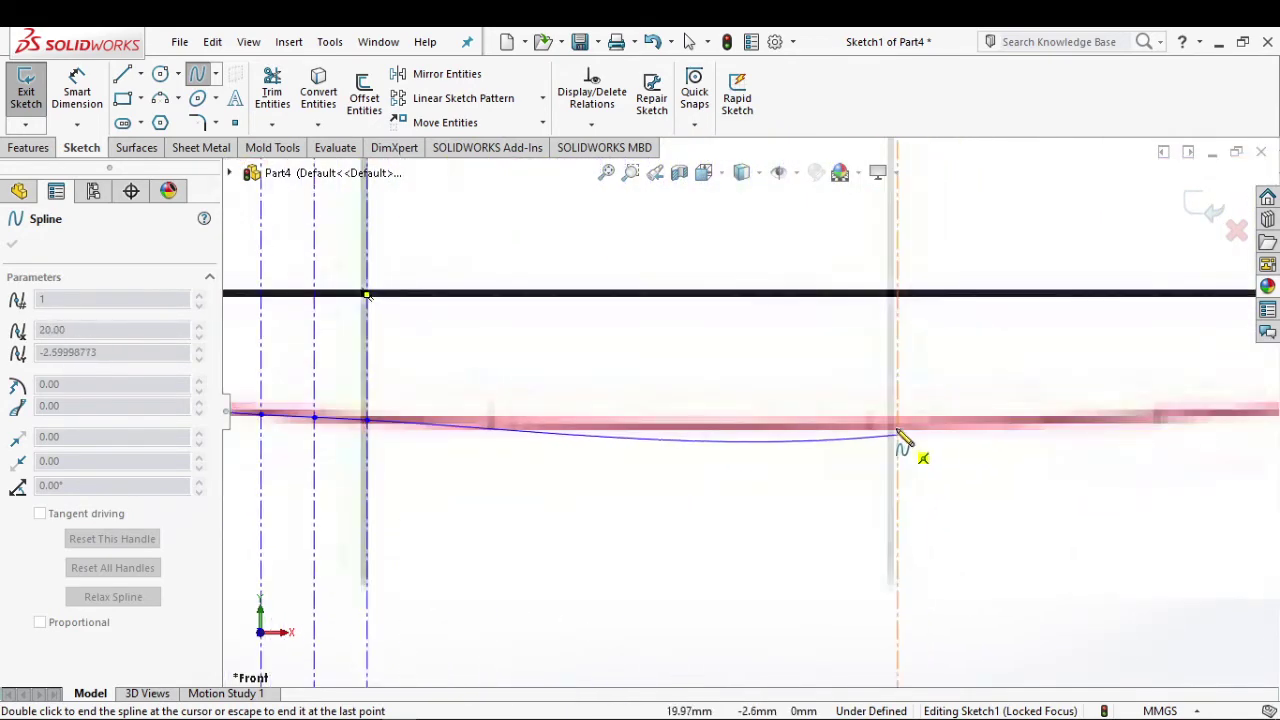
{"action": "left_click", "coordinate": [898, 424]}
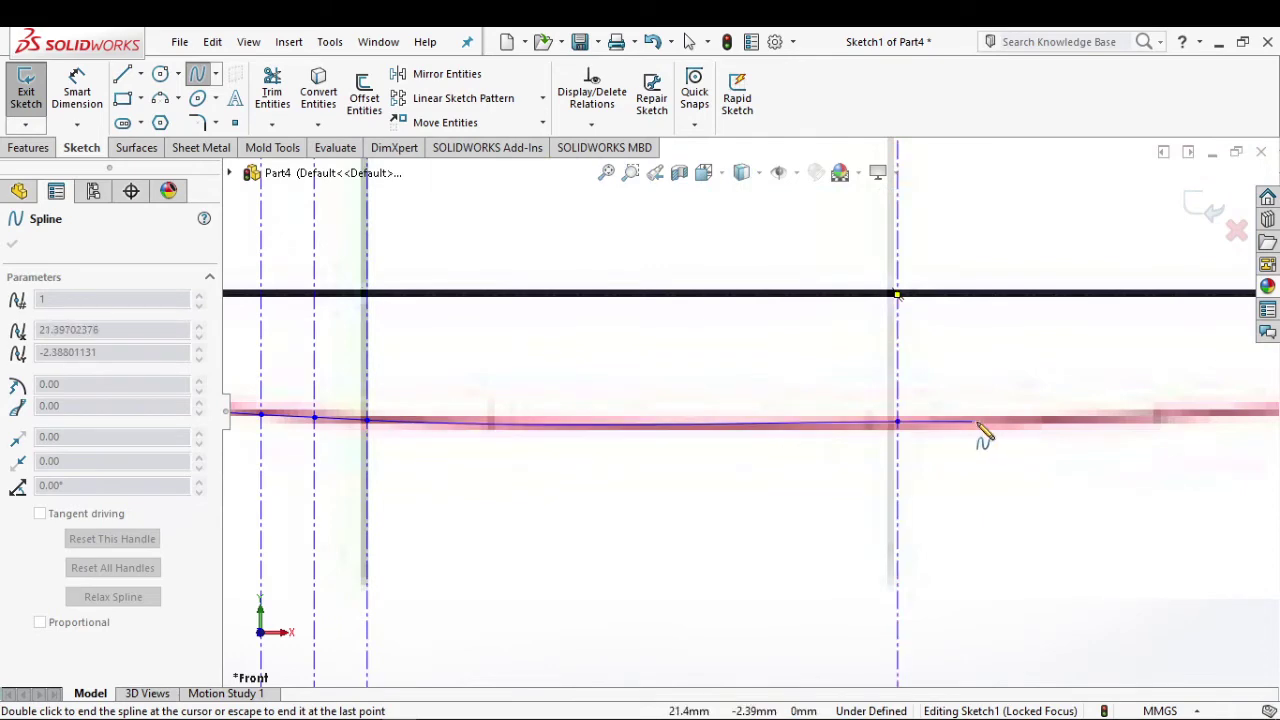
{"action": "scroll", "coordinate": [1030, 455], "scroll_direction": "up", "scroll_amount": 2}
{"action": "scroll", "coordinate": [1046, 415], "scroll_direction": "down", "scroll_amount": 2}
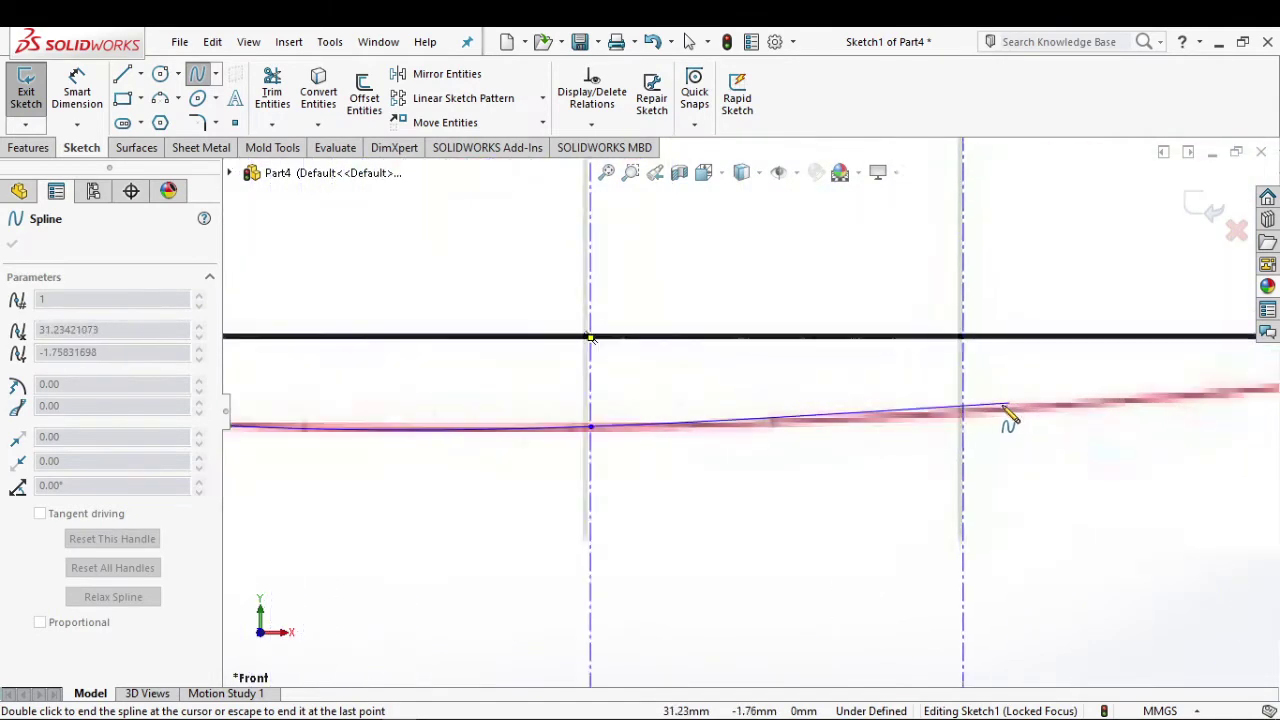
{"action": "scroll", "coordinate": [1006, 420], "scroll_direction": "down", "scroll_amount": 1}
{"action": "left_click", "coordinate": [942, 418]}
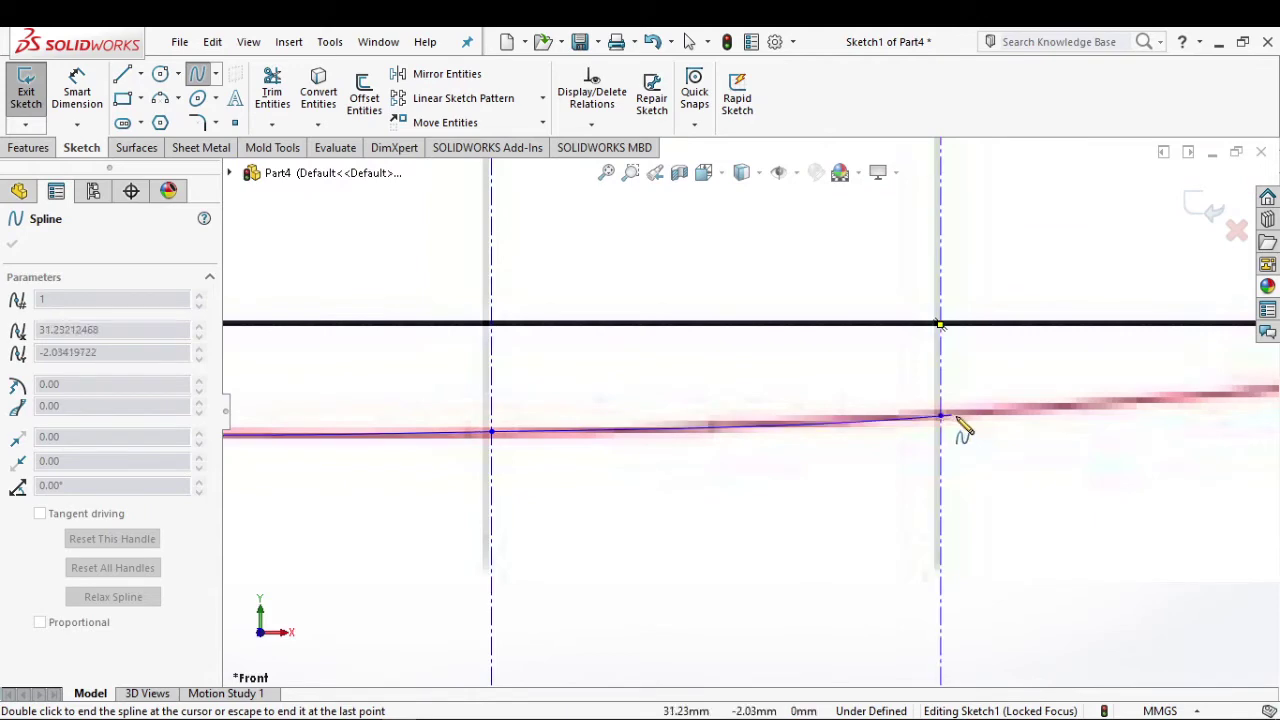
{"action": "scroll", "coordinate": [1120, 414], "scroll_direction": "up", "scroll_amount": 2}
{"action": "scroll", "coordinate": [1143, 394], "scroll_direction": "up", "scroll_amount": 2}
{"action": "scroll", "coordinate": [1055, 412], "scroll_direction": "down", "scroll_amount": 2}
{"action": "scroll", "coordinate": [1055, 412], "scroll_direction": "down", "scroll_amount": 2}
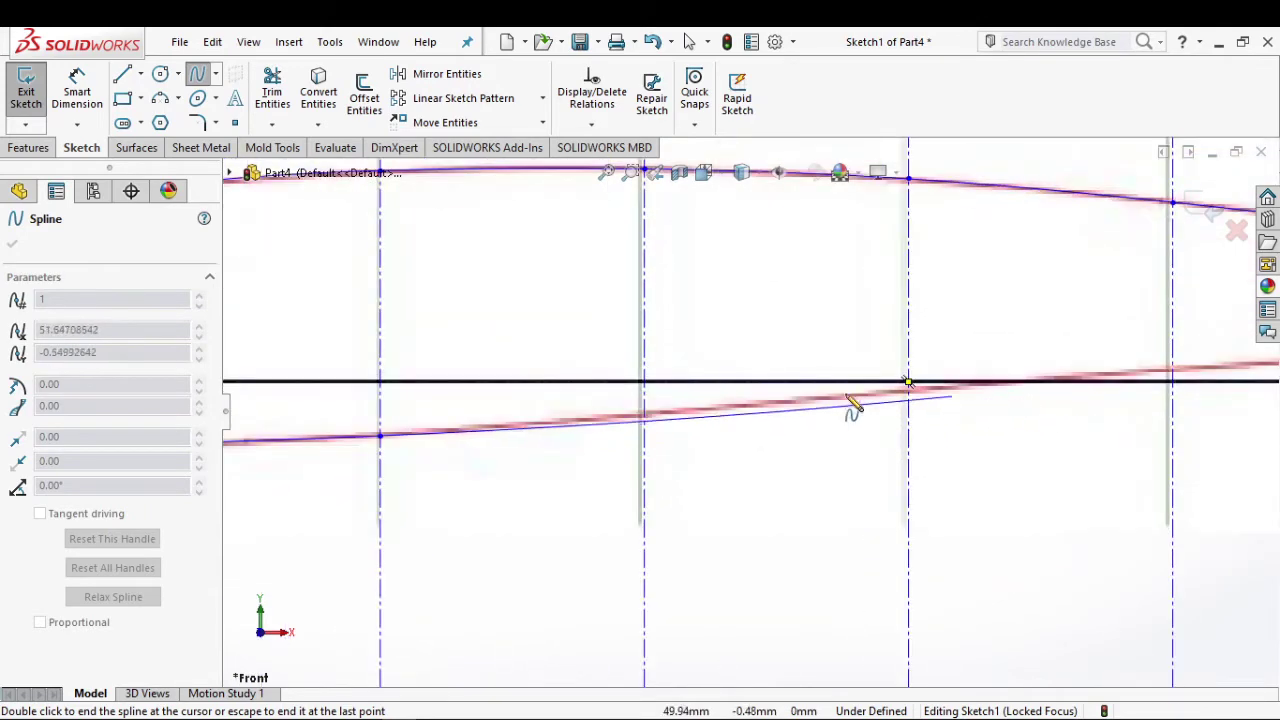
Step: Add lower-surface spline points on the 40, 50, 60, 70, 80 and 90 mm guides
{"action": "left_click", "coordinate": [644, 417]}
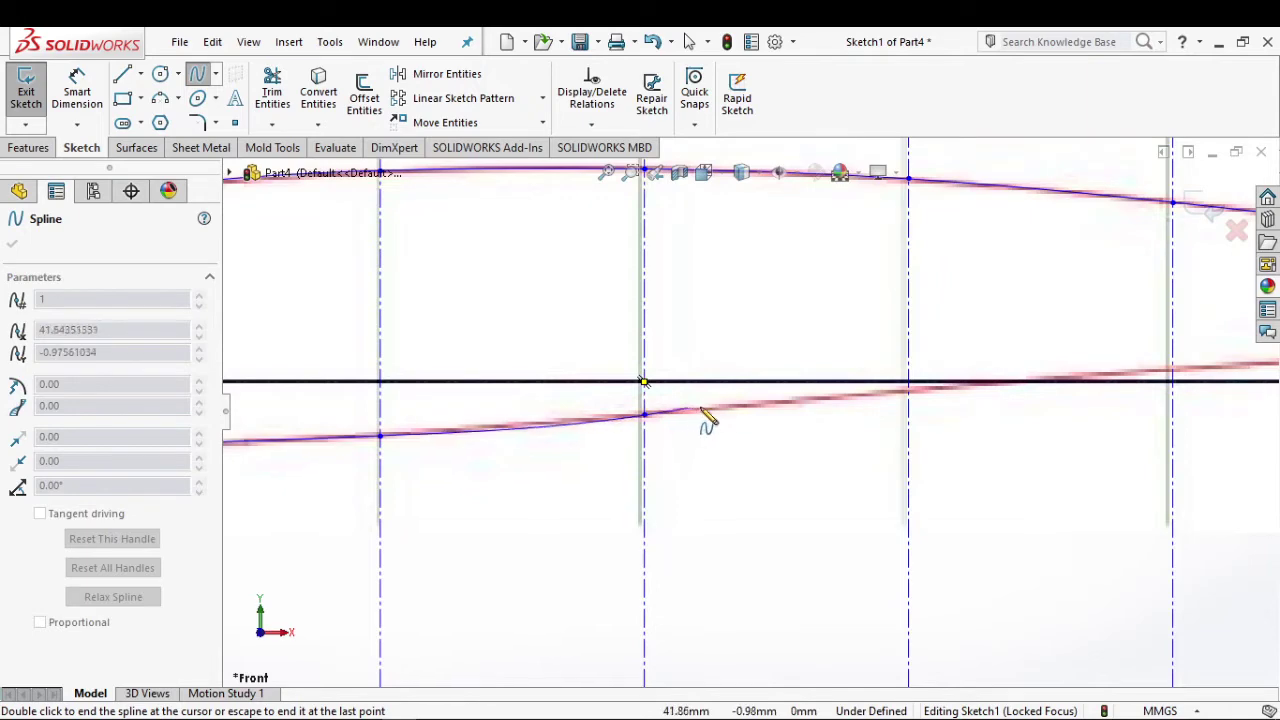
{"action": "left_click", "coordinate": [908, 384]}
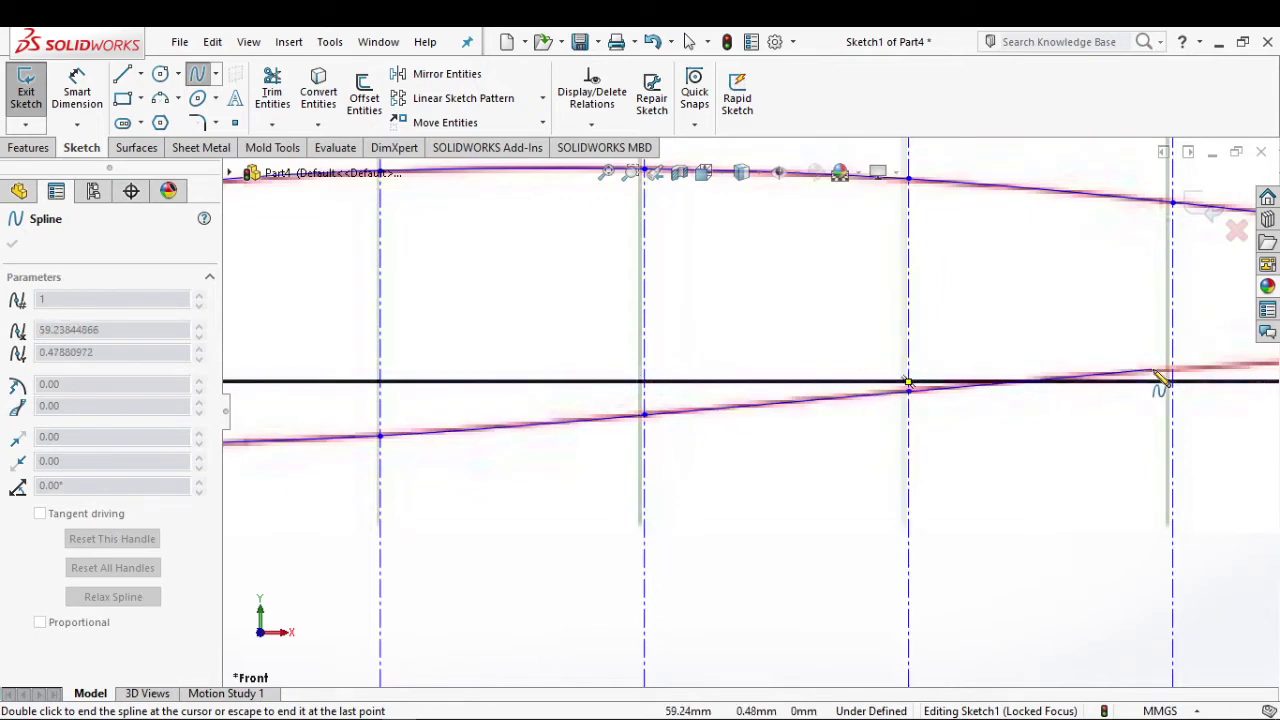
{"action": "left_click", "coordinate": [1173, 377]}
{"action": "scroll", "coordinate": [1071, 457], "scroll_direction": "up", "scroll_amount": 3}
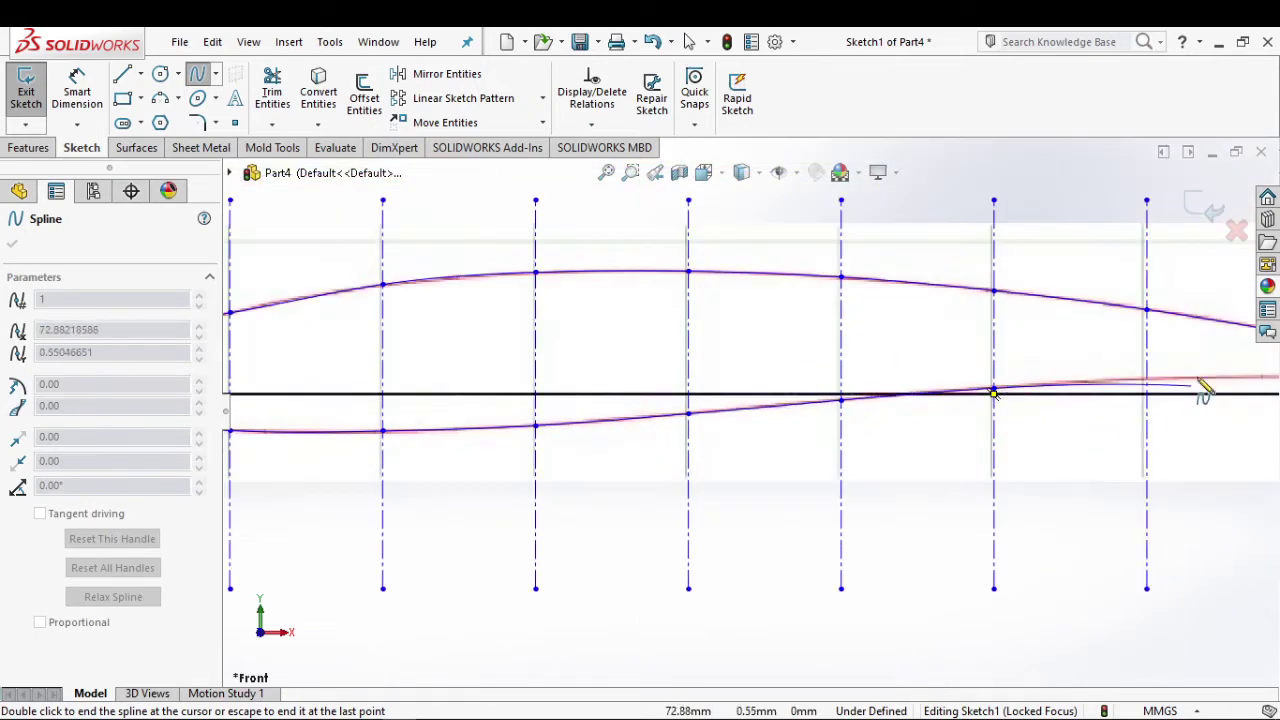
{"action": "scroll", "coordinate": [1163, 391], "scroll_direction": "down", "scroll_amount": 3}
{"action": "scroll", "coordinate": [1066, 410], "scroll_direction": "down", "scroll_amount": 3}
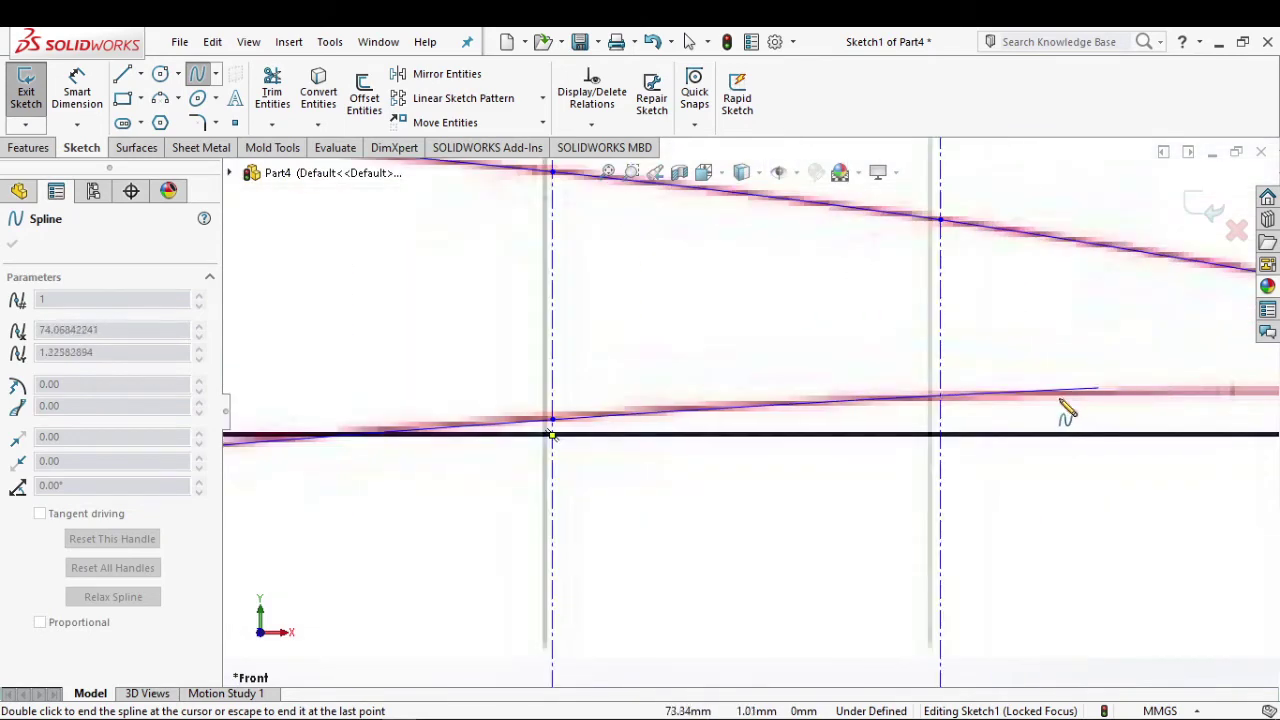
{"action": "left_click", "coordinate": [948, 398]}
{"action": "scroll", "coordinate": [1128, 386], "scroll_direction": "up", "scroll_amount": 2}
{"action": "scroll", "coordinate": [1177, 391], "scroll_direction": "down", "scroll_amount": 3}
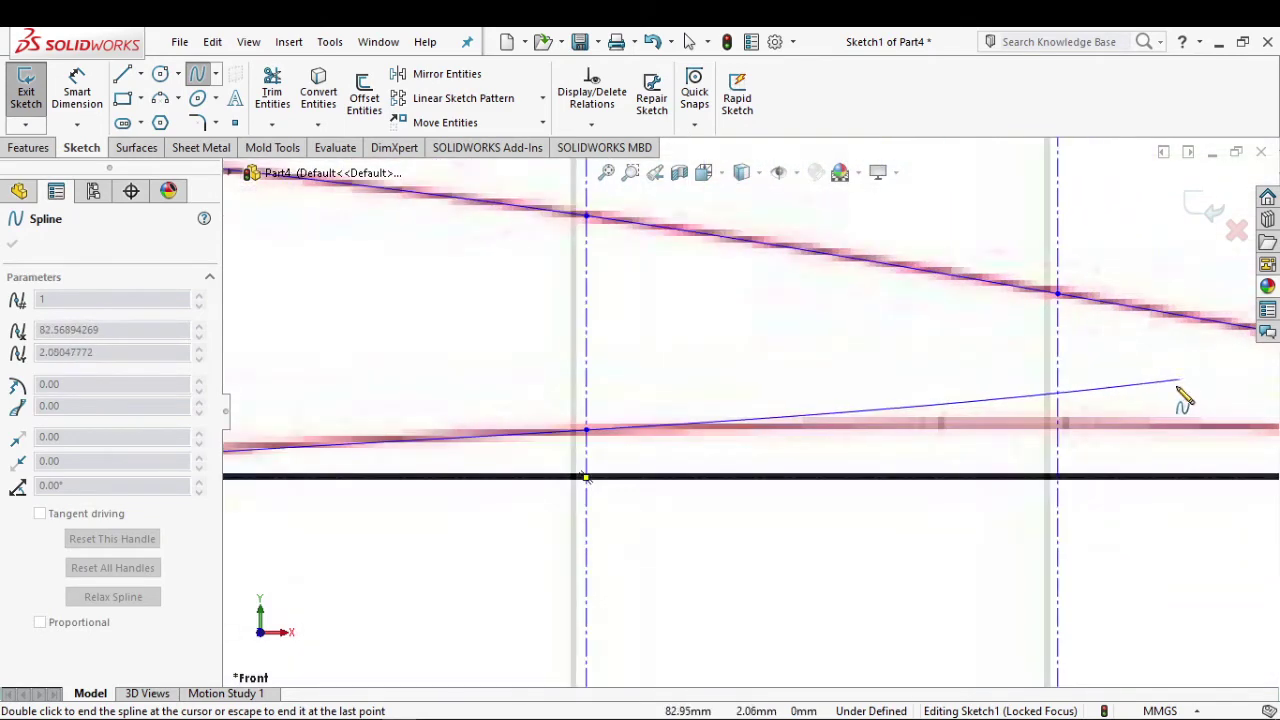
{"action": "scroll", "coordinate": [1006, 463], "scroll_direction": "down", "scroll_amount": 2}
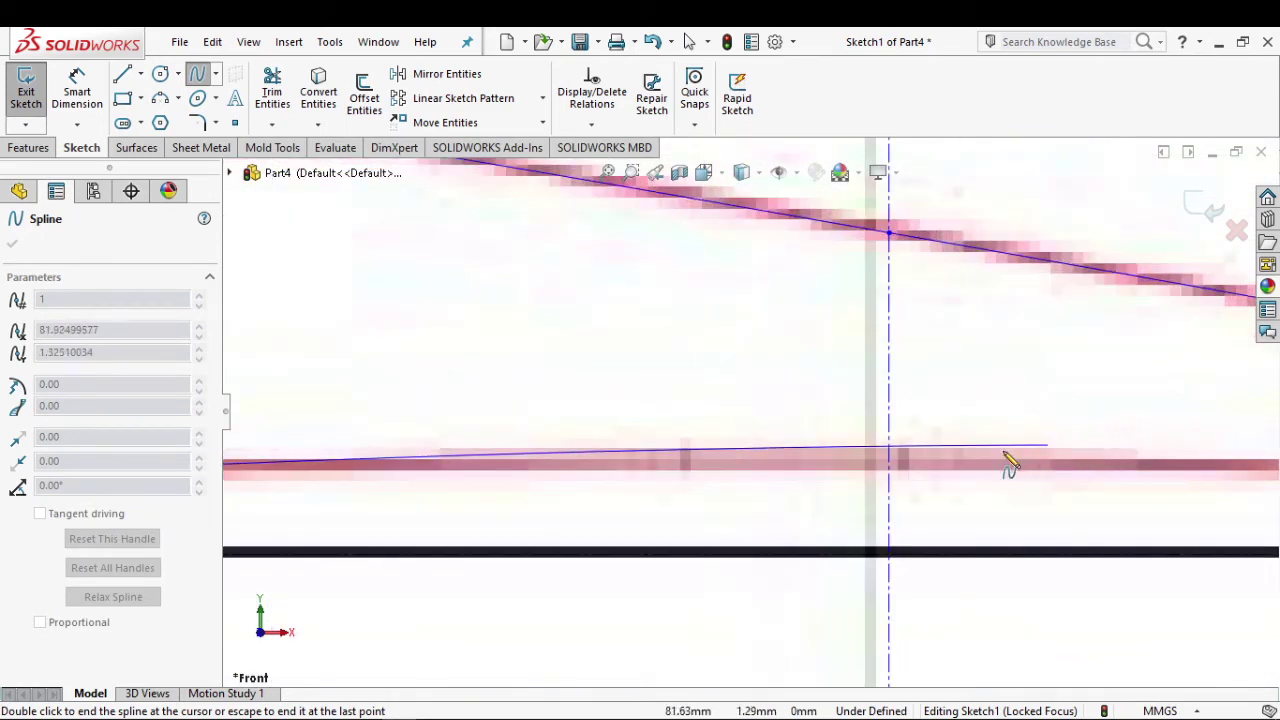
{"action": "left_click", "coordinate": [897, 463]}
{"action": "scroll", "coordinate": [915, 465], "scroll_direction": "up", "scroll_amount": 2}
{"action": "scroll", "coordinate": [1000, 440], "scroll_direction": "up", "scroll_amount": 1}
{"action": "scroll", "coordinate": [1060, 438], "scroll_direction": "down", "scroll_amount": 1}
{"action": "scroll", "coordinate": [950, 460], "scroll_direction": "down", "scroll_amount": 2}
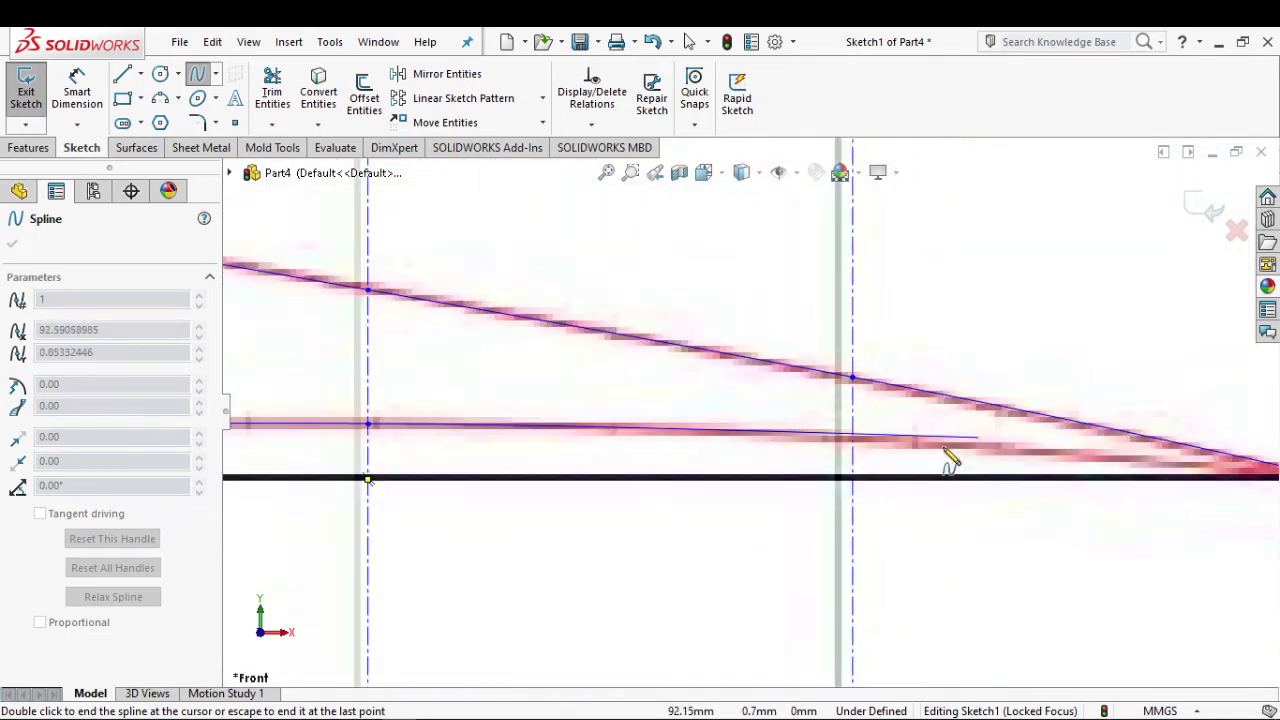
{"action": "left_click", "coordinate": [855, 445]}
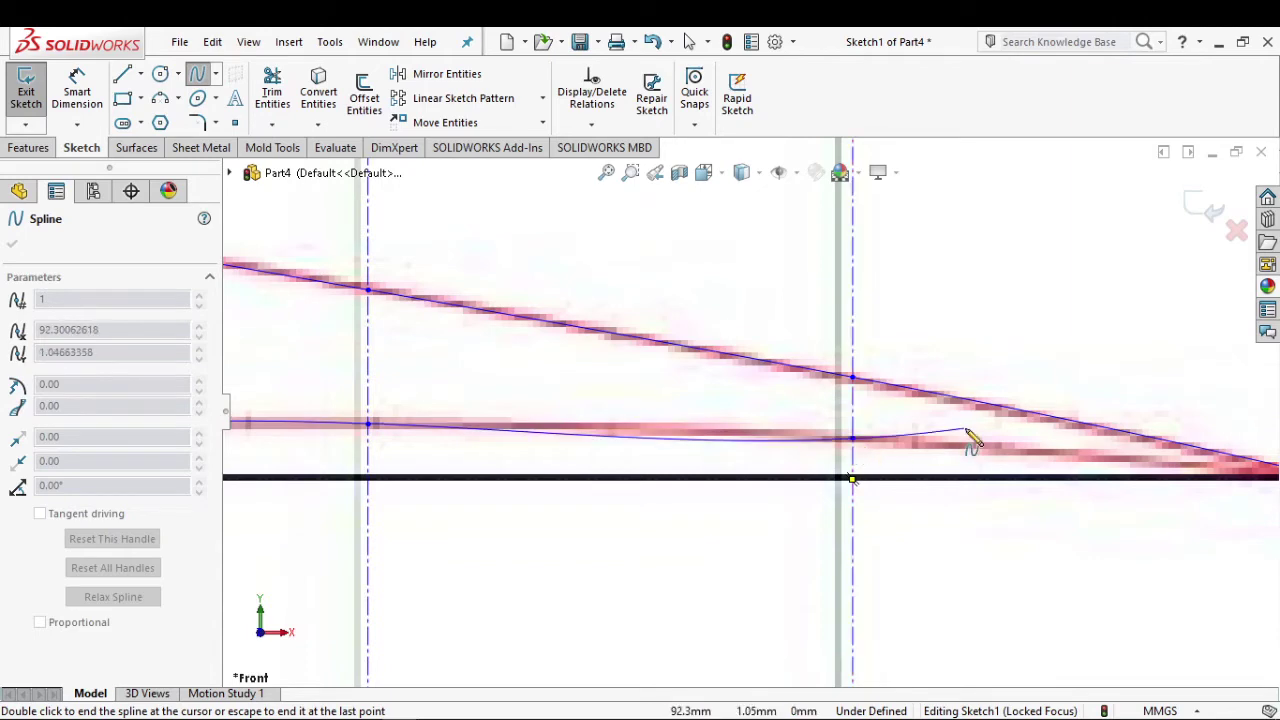
{"action": "scroll", "coordinate": [1000, 440], "scroll_direction": "up", "scroll_amount": 1}
{"action": "scroll", "coordinate": [1110, 450], "scroll_direction": "down", "scroll_amount": 1}
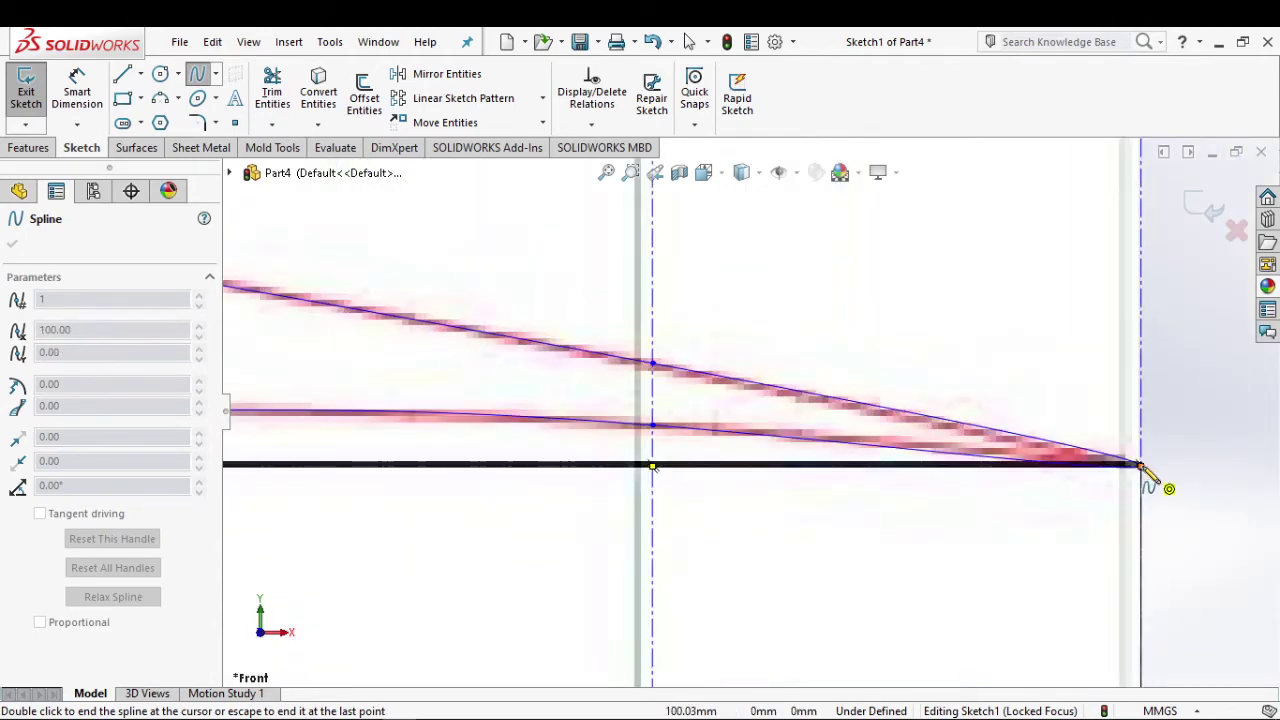
Step: End the lower spline at the trailing-edge point, finish it, and exit Sketch1
{"action": "left_click", "coordinate": [1140, 467]}
{"action": "scroll", "coordinate": [1160, 455], "scroll_direction": "up", "scroll_amount": 1}
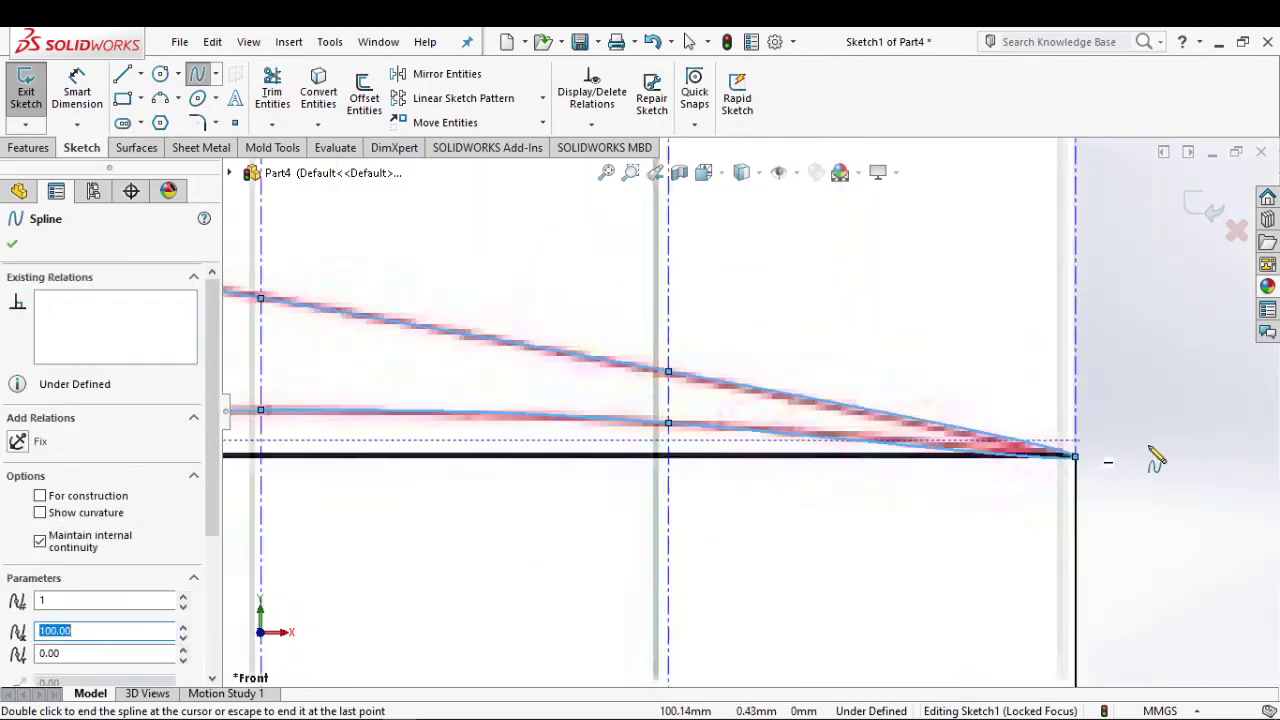
{"action": "scroll", "coordinate": [1140, 465], "scroll_direction": "up", "scroll_amount": 1}
{"action": "scroll", "coordinate": [1060, 523], "scroll_direction": "up", "scroll_amount": 2}
{"action": "scroll", "coordinate": [1050, 523], "scroll_direction": "up", "scroll_amount": 1}
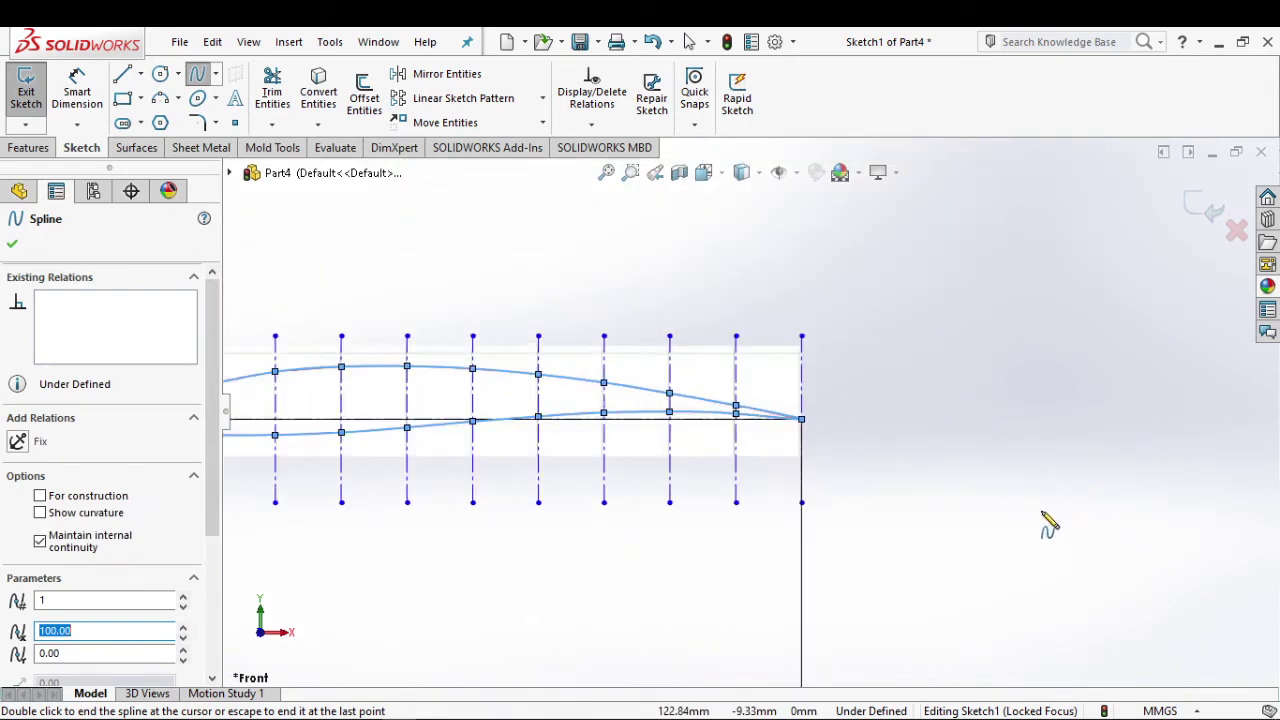
{"action": "key", "text": "Escape"}
{"action": "key", "text": "Escape"}
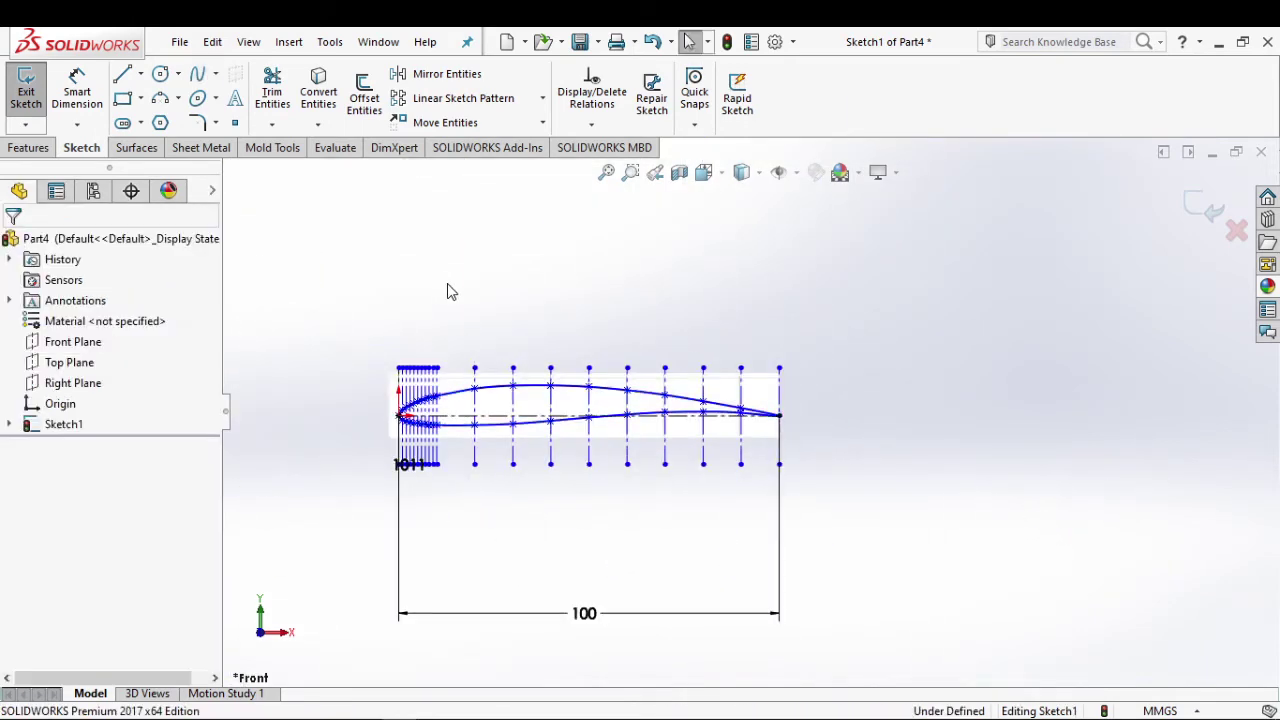
{"action": "scroll", "coordinate": [488, 362], "scroll_direction": "down", "scroll_amount": 2}
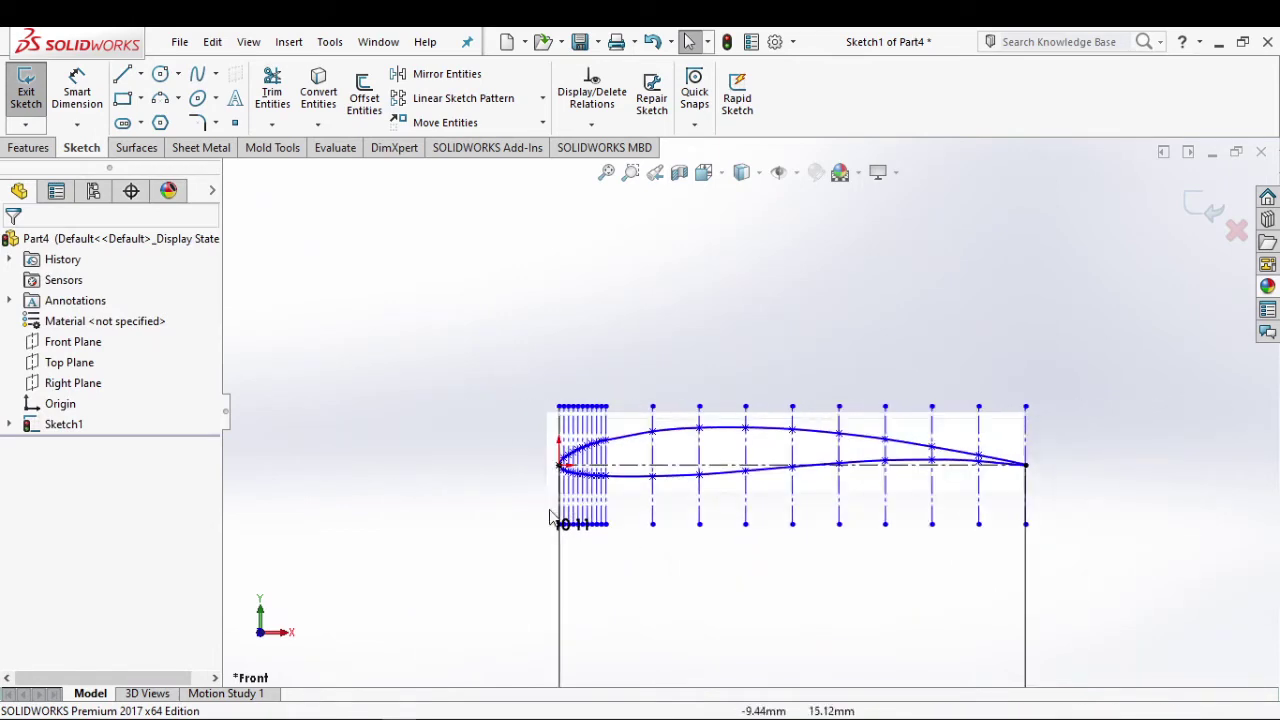
{"action": "scroll", "coordinate": [615, 541], "scroll_direction": "down", "scroll_amount": 3}
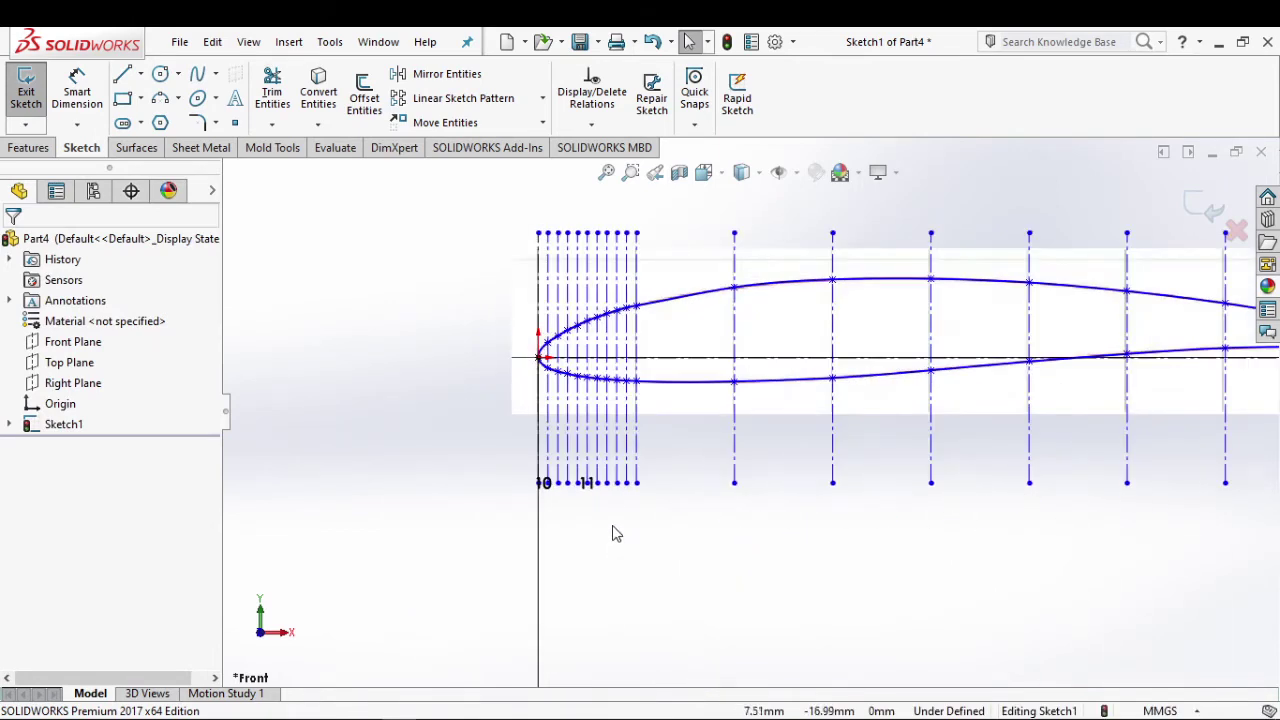
{"action": "left_click", "coordinate": [26, 97]}
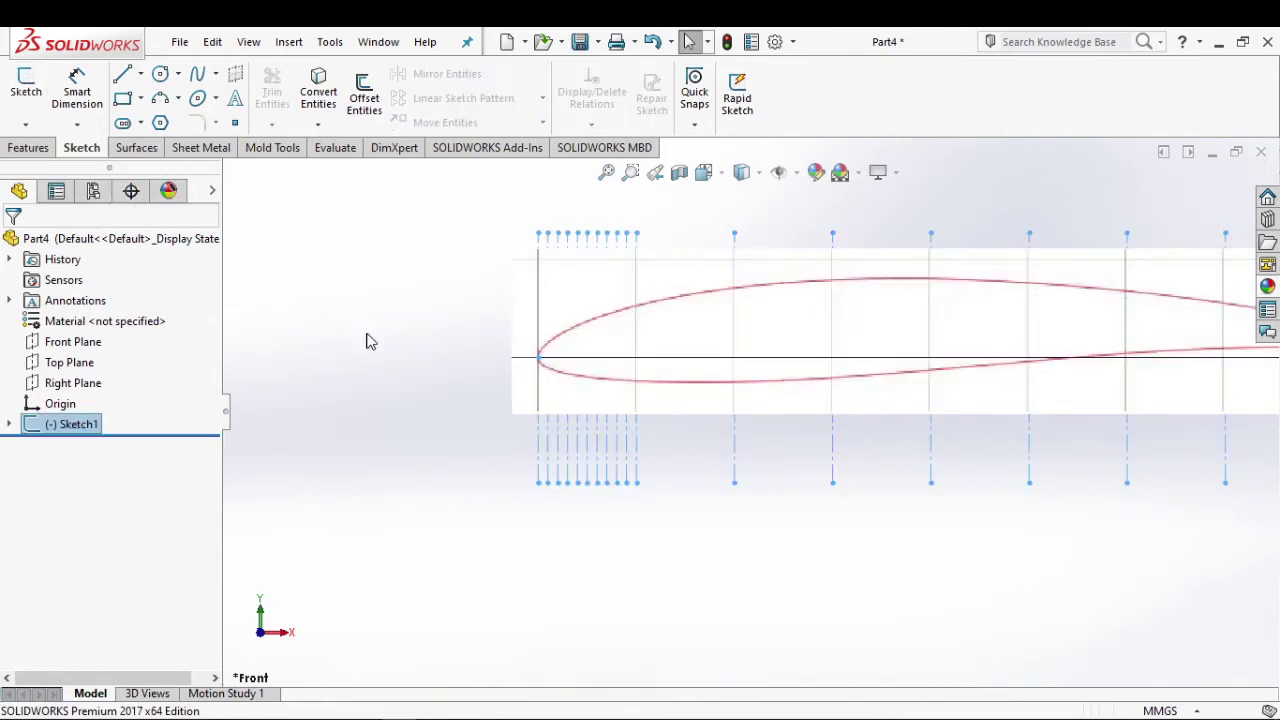
Step: Create Plane1 parallel to the Front Plane, offset 400 mm in the flipped direction
{"action": "key", "text": "f"}
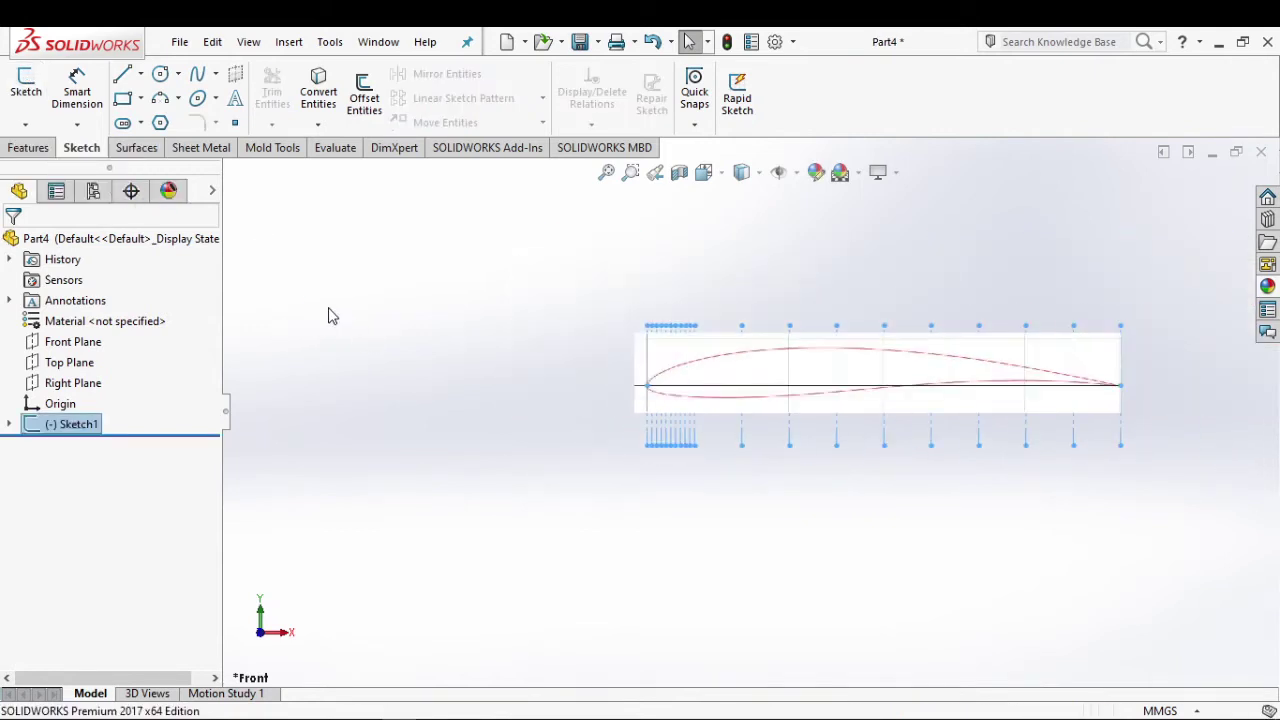
{"action": "left_click", "coordinate": [333, 316]}
{"action": "left_click", "coordinate": [30, 147]}
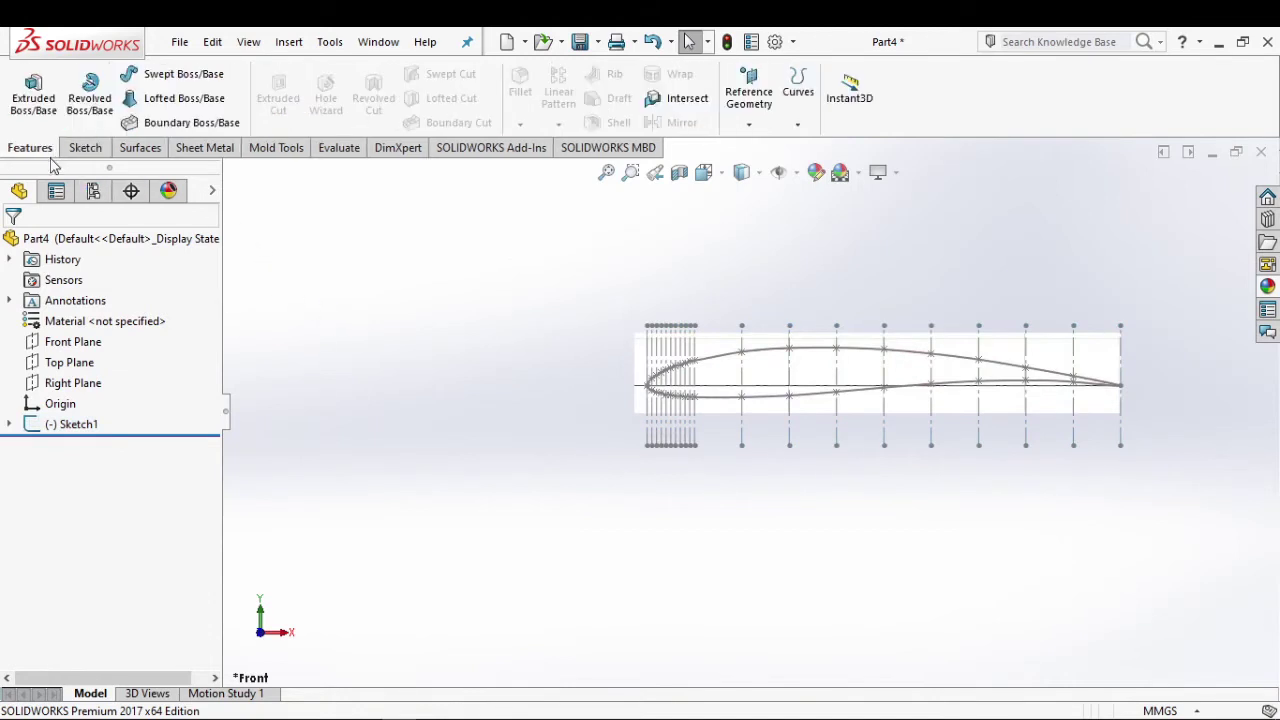
{"action": "left_click", "coordinate": [749, 97]}
{"action": "left_click", "coordinate": [763, 147]}
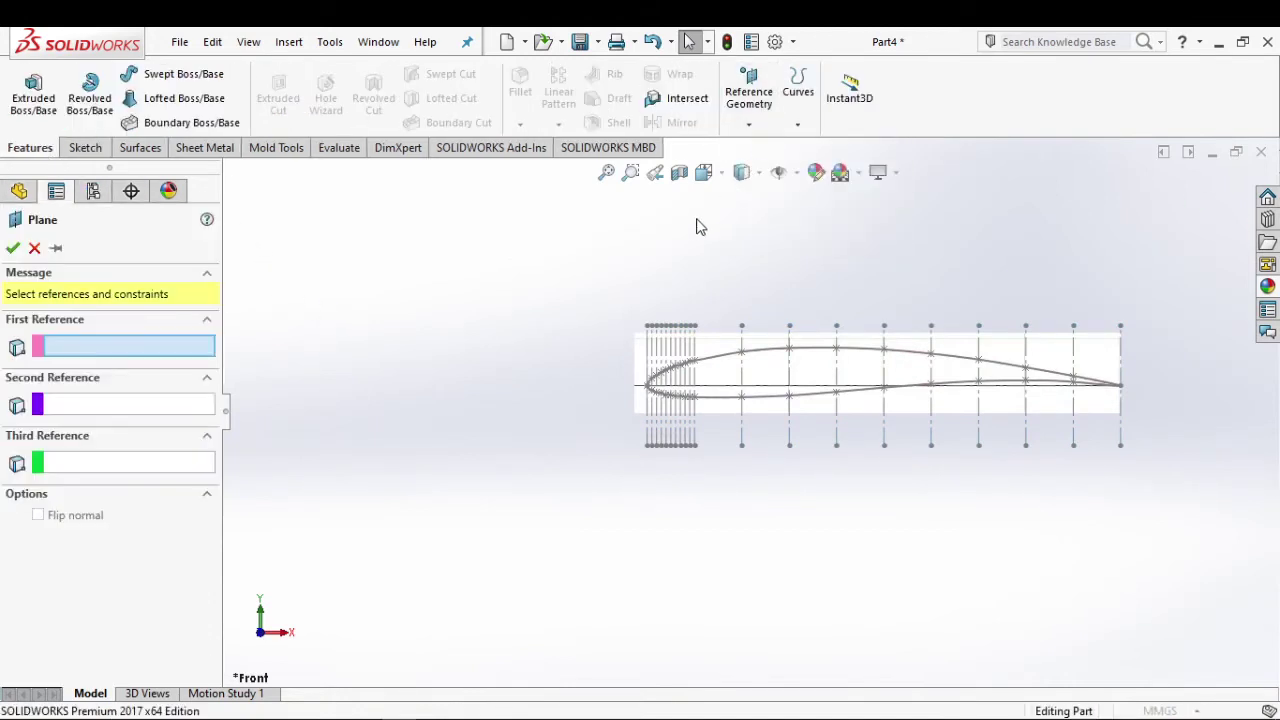
{"action": "middle_click_drag", "start_coordinate": [882, 375], "coordinate": [1093, 226]}
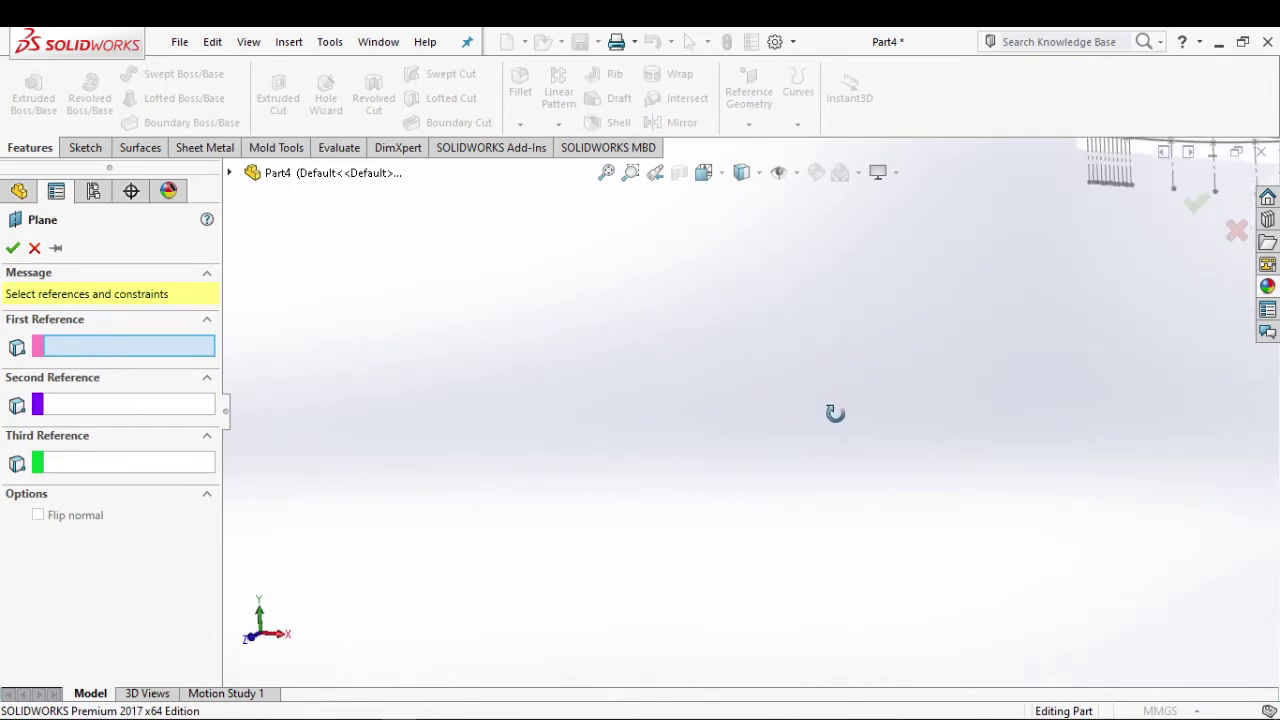
{"action": "left_click", "coordinate": [231, 174]}
{"action": "left_click", "coordinate": [302, 276]}
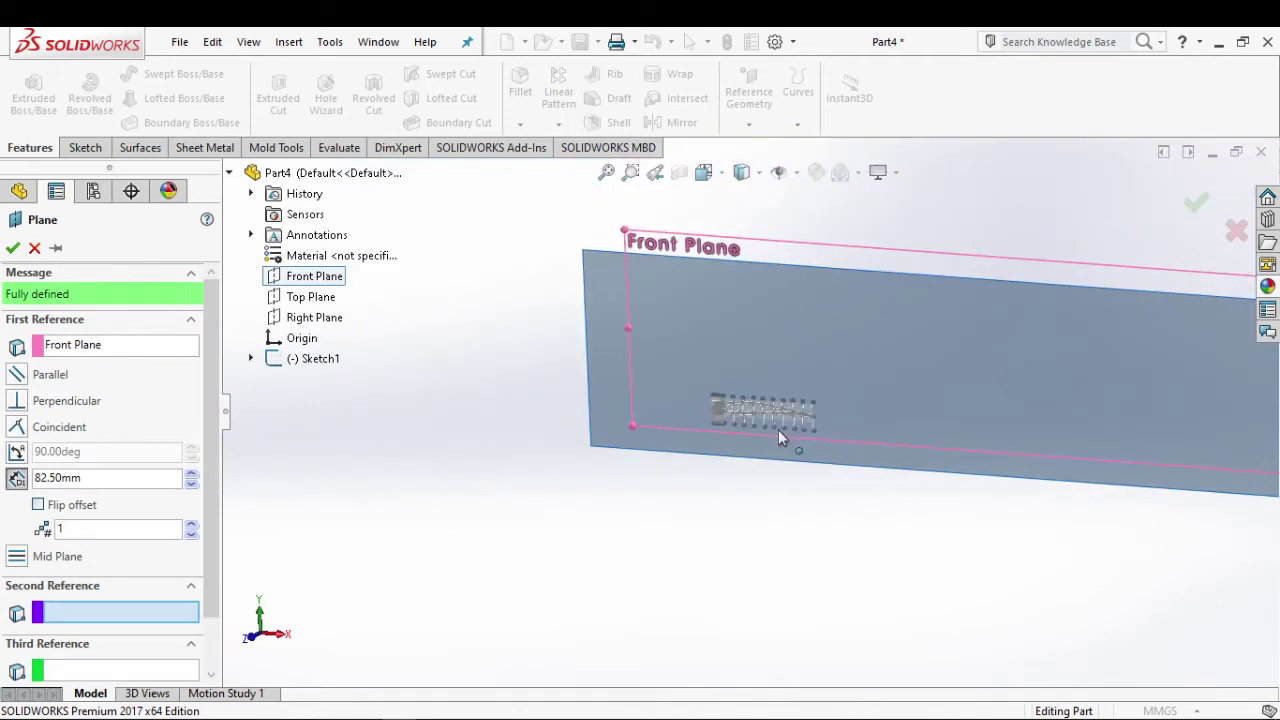
{"action": "middle_click_drag", "start_coordinate": [790, 440], "coordinate": [746, 489]}
{"action": "left_click", "coordinate": [66, 510]}
{"action": "type", "text": "400"}
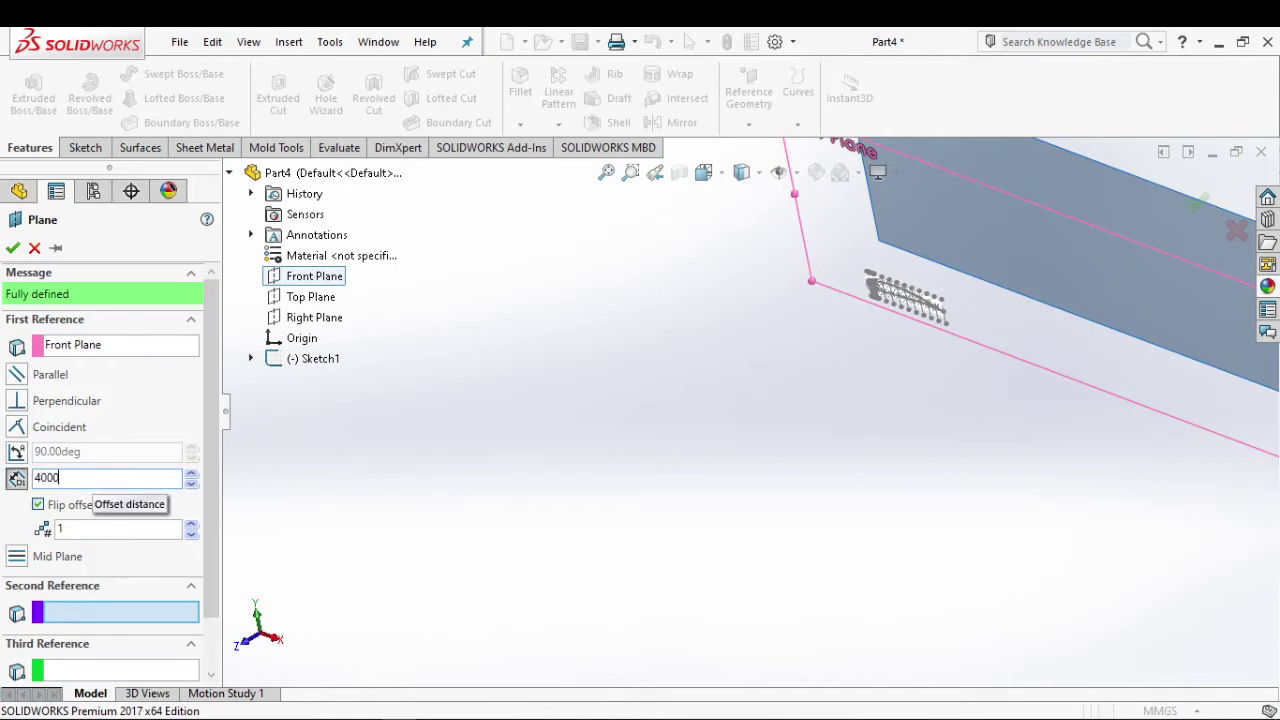
{"action": "key", "text": "Return"}
{"action": "key", "text": "Return"}
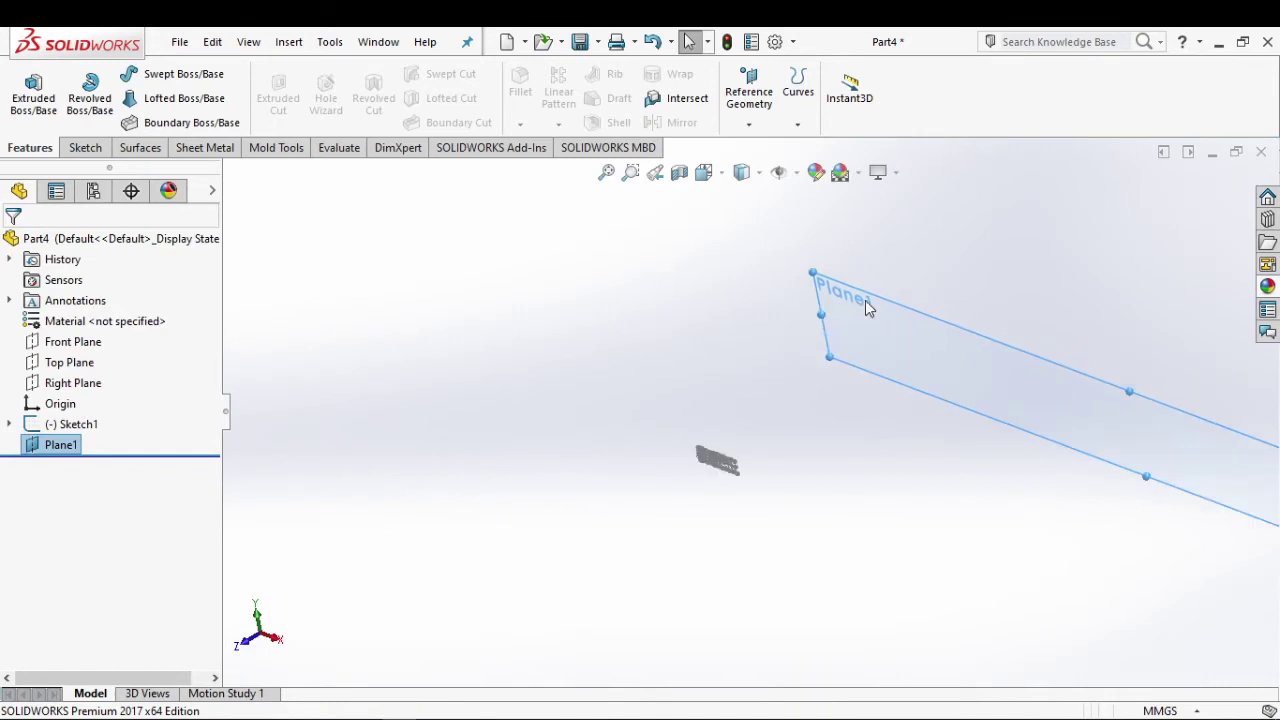
Step: Start Sketch2 on Plane1 and convert the Sketch1 airfoil spline into it
{"action": "left_click", "coordinate": [85, 147]}
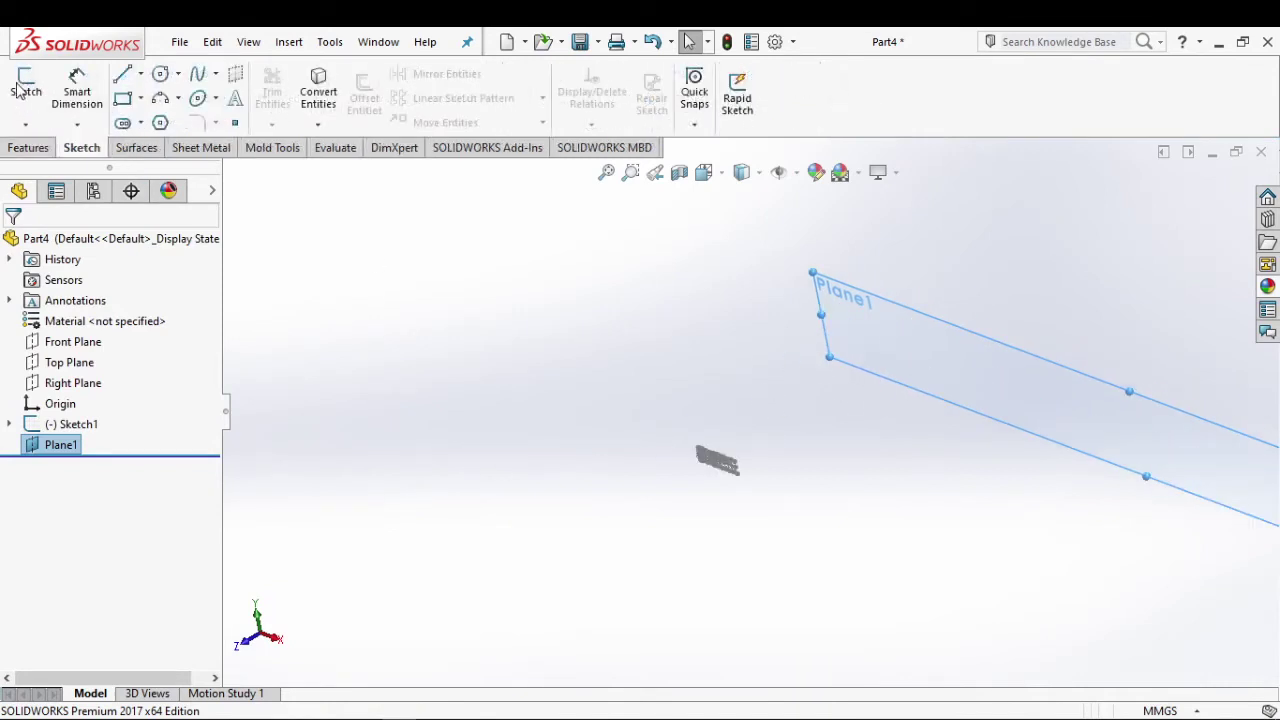
{"action": "left_click", "coordinate": [26, 90]}
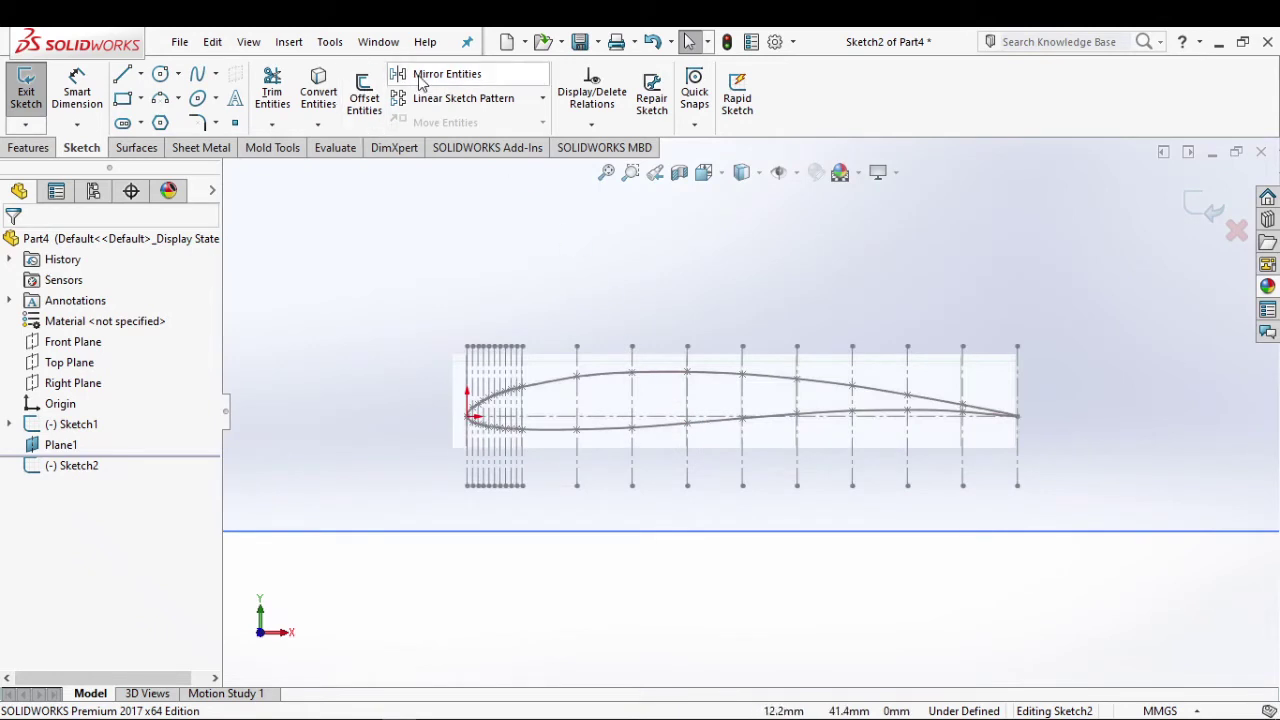
{"action": "left_click", "coordinate": [318, 92]}
{"action": "left_click", "coordinate": [565, 388]}
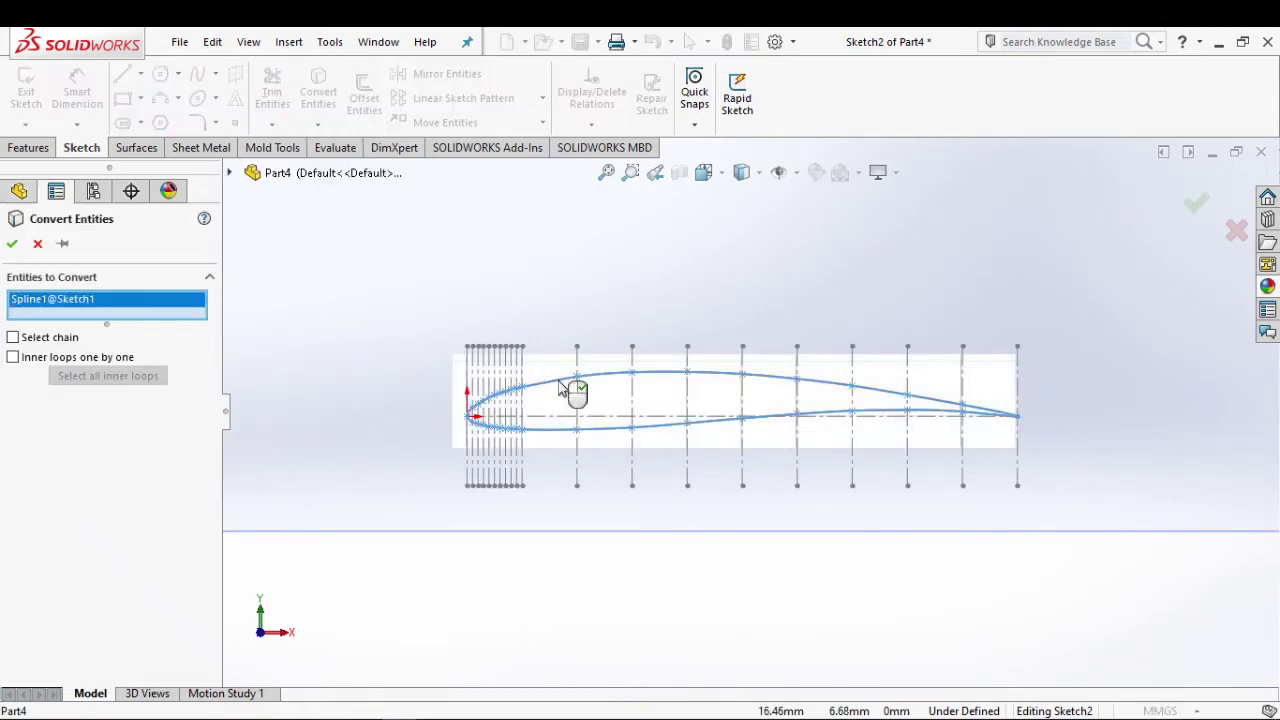
{"action": "left_click", "coordinate": [12, 243]}
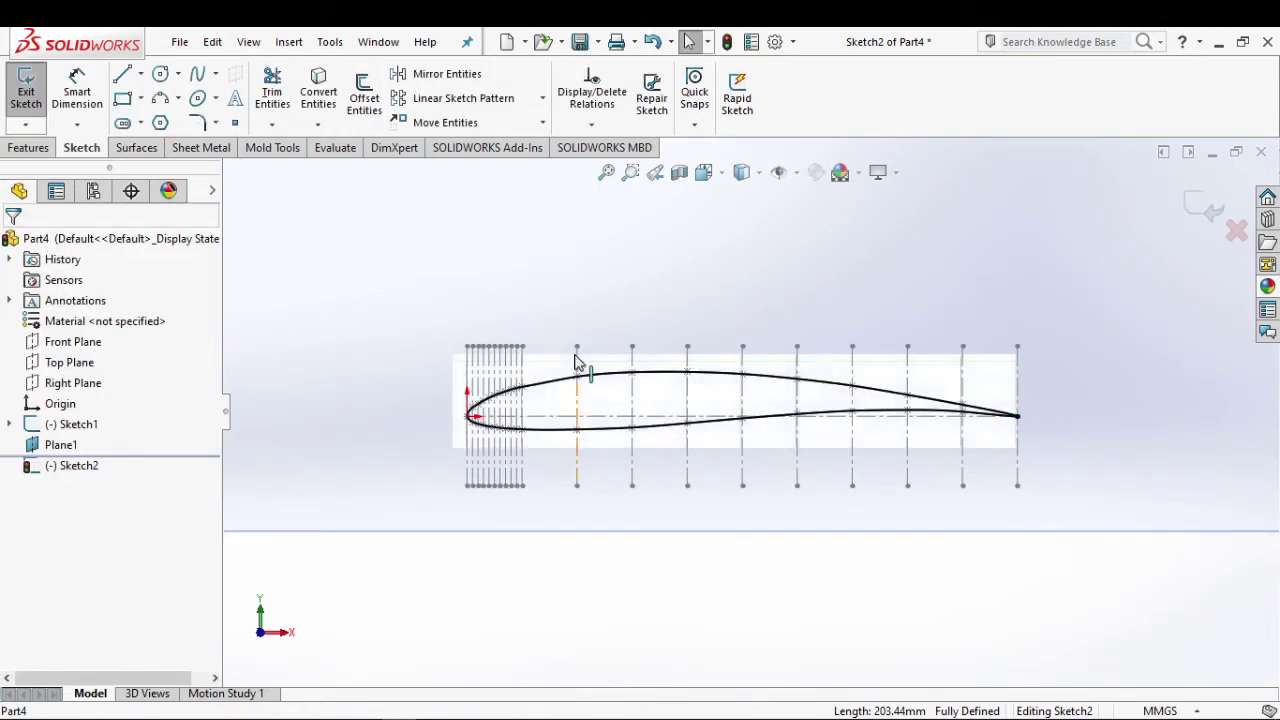
{"action": "scroll", "coordinate": [585, 366], "scroll_direction": "down", "scroll_amount": 2}
{"action": "scroll", "coordinate": [593, 405], "scroll_direction": "down", "scroll_amount": 2}
{"action": "scroll", "coordinate": [593, 415], "scroll_direction": "up", "scroll_amount": 2}
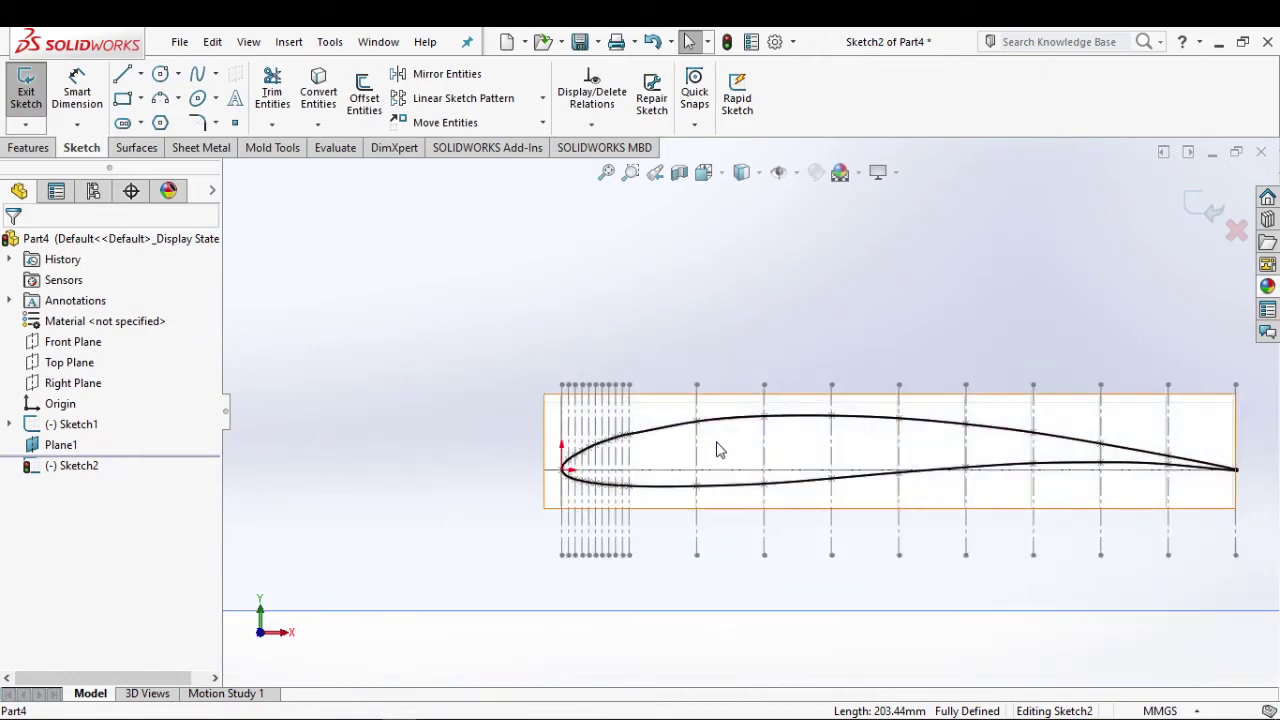
{"action": "scroll", "coordinate": [720, 449], "scroll_direction": "down", "scroll_amount": 2}
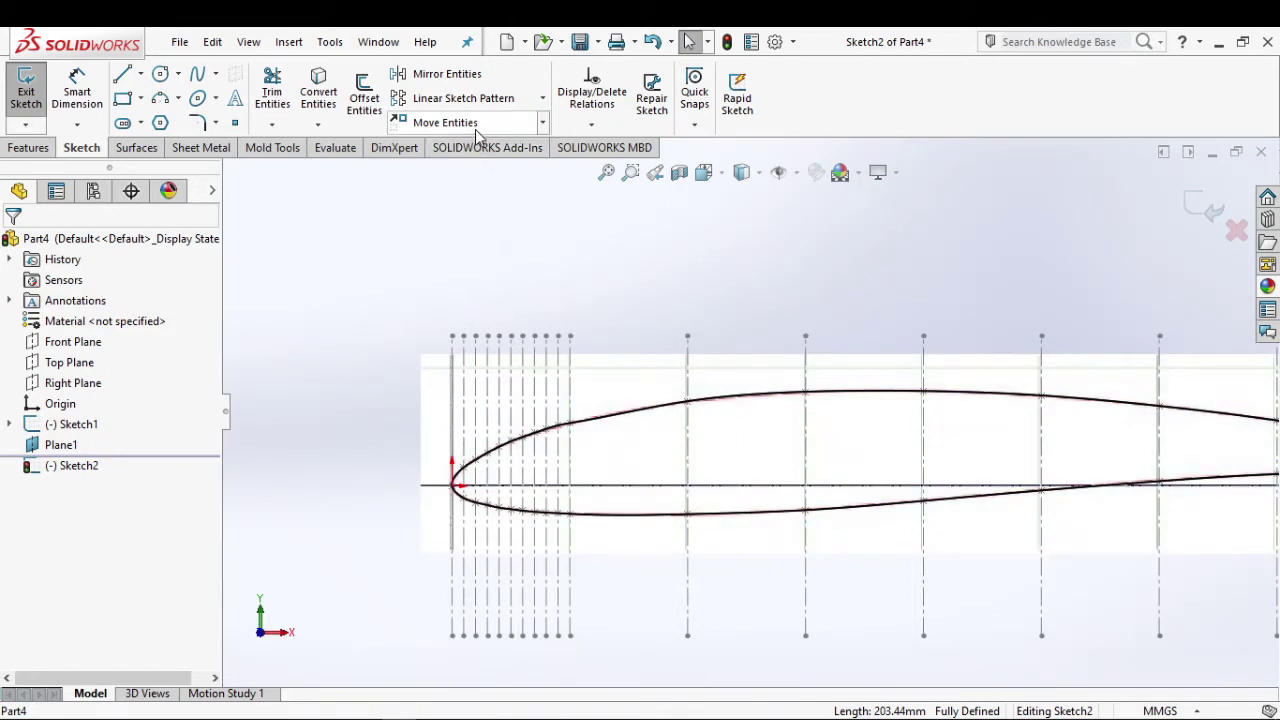
Step: Scale Spline2 in Sketch2 by a factor of 0.3 about the leading-edge origin
{"action": "left_click", "coordinate": [542, 122]}
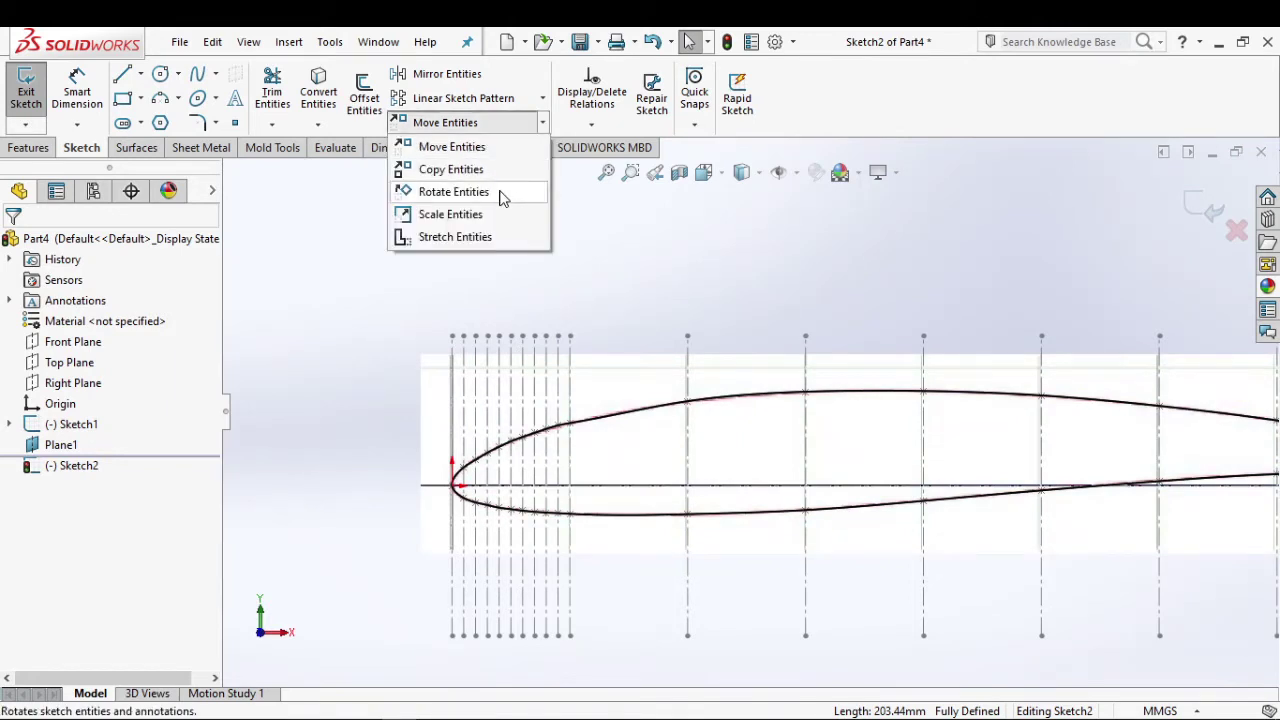
{"action": "left_click", "coordinate": [500, 214]}
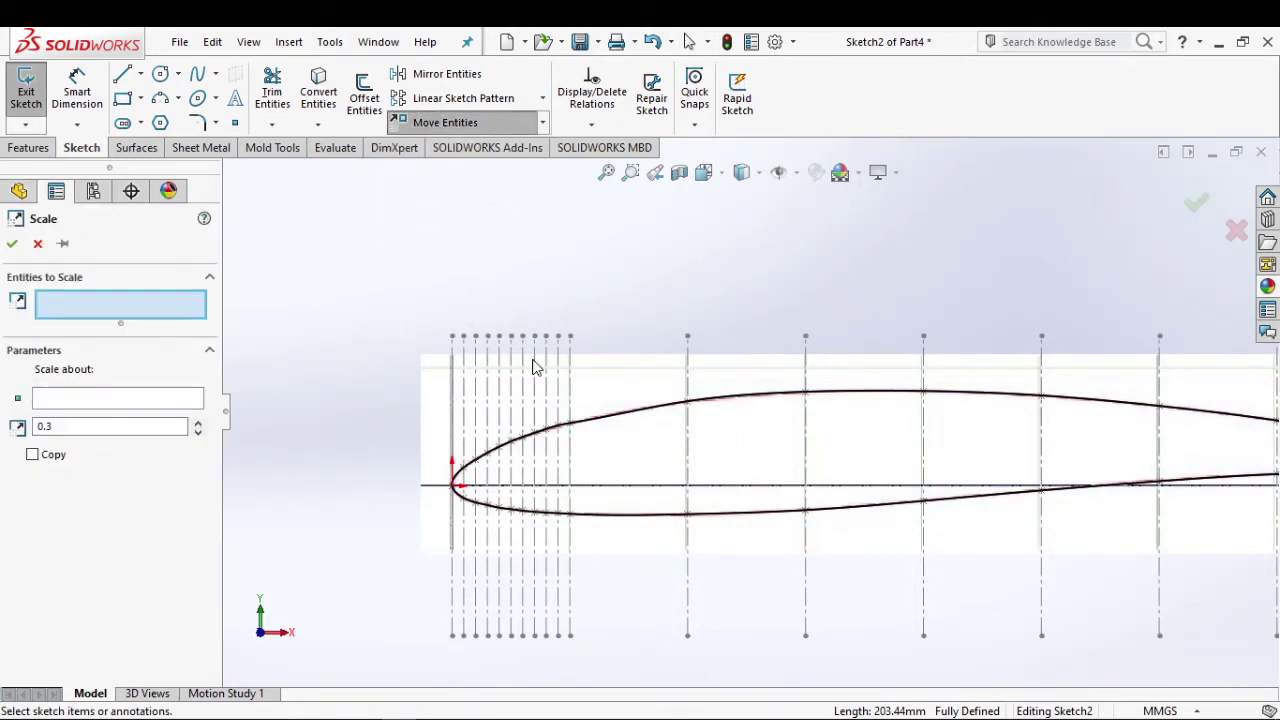
{"action": "left_click", "coordinate": [614, 425]}
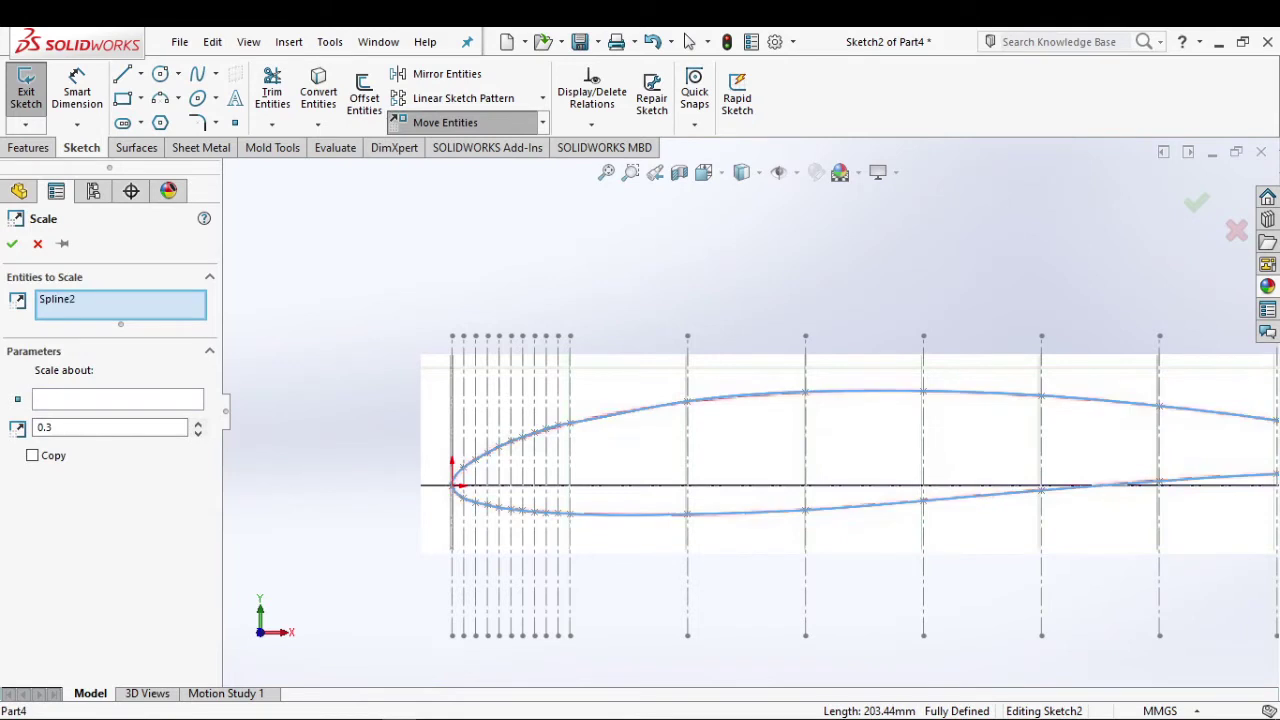
{"action": "left_click", "coordinate": [100, 400]}
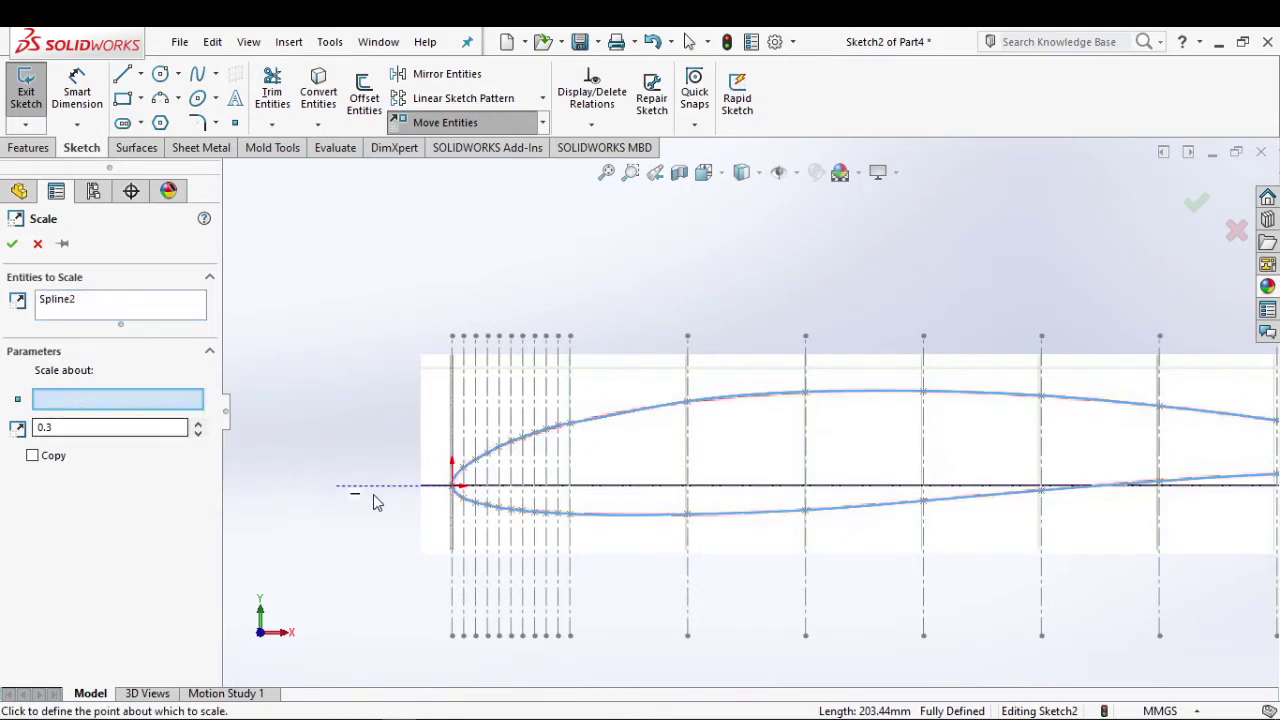
{"action": "left_click", "coordinate": [452, 487]}
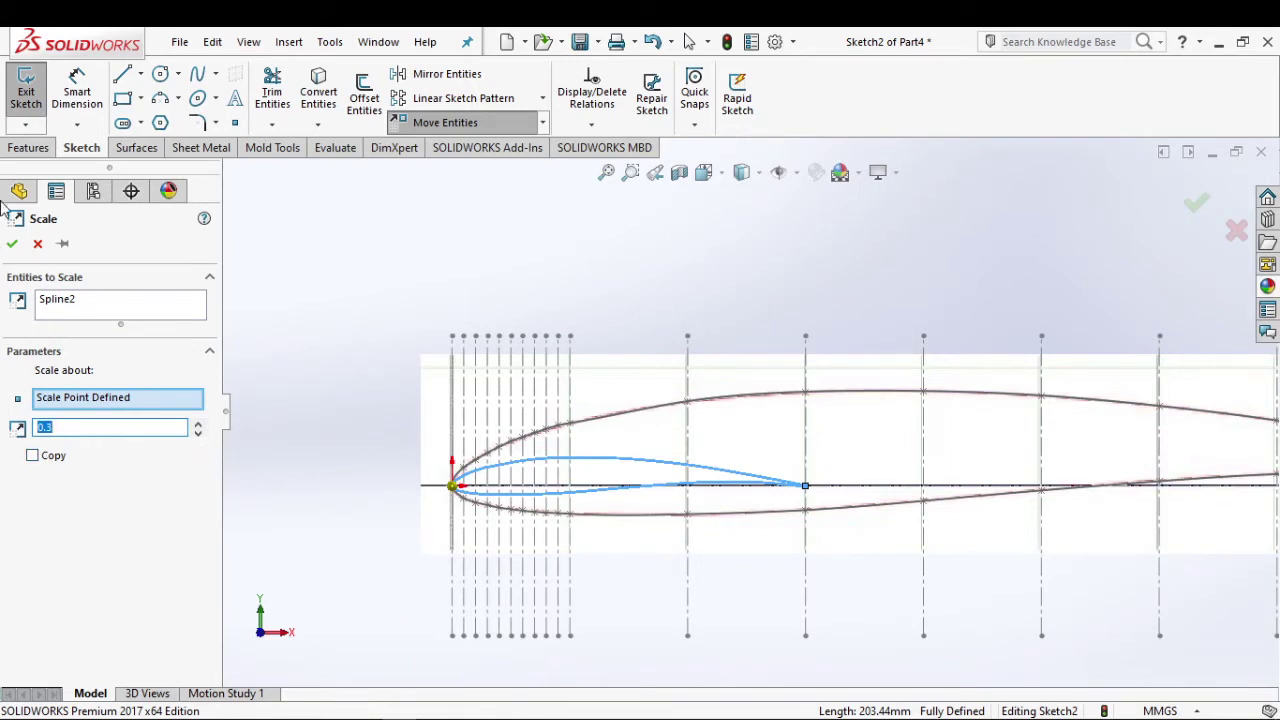
{"action": "left_click", "coordinate": [12, 243]}
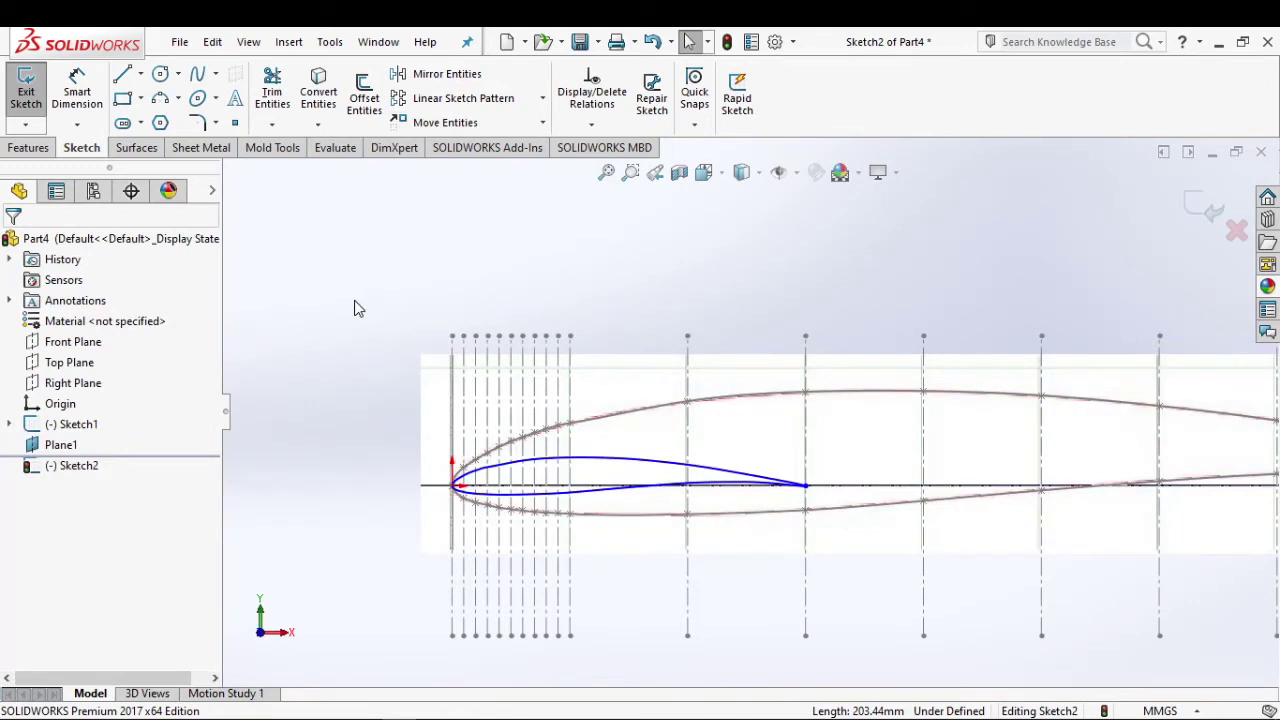
Step: Set up Rotate Entities on the small airfoil spline, centred on its leading-edge point
{"action": "left_click", "coordinate": [541, 122]}
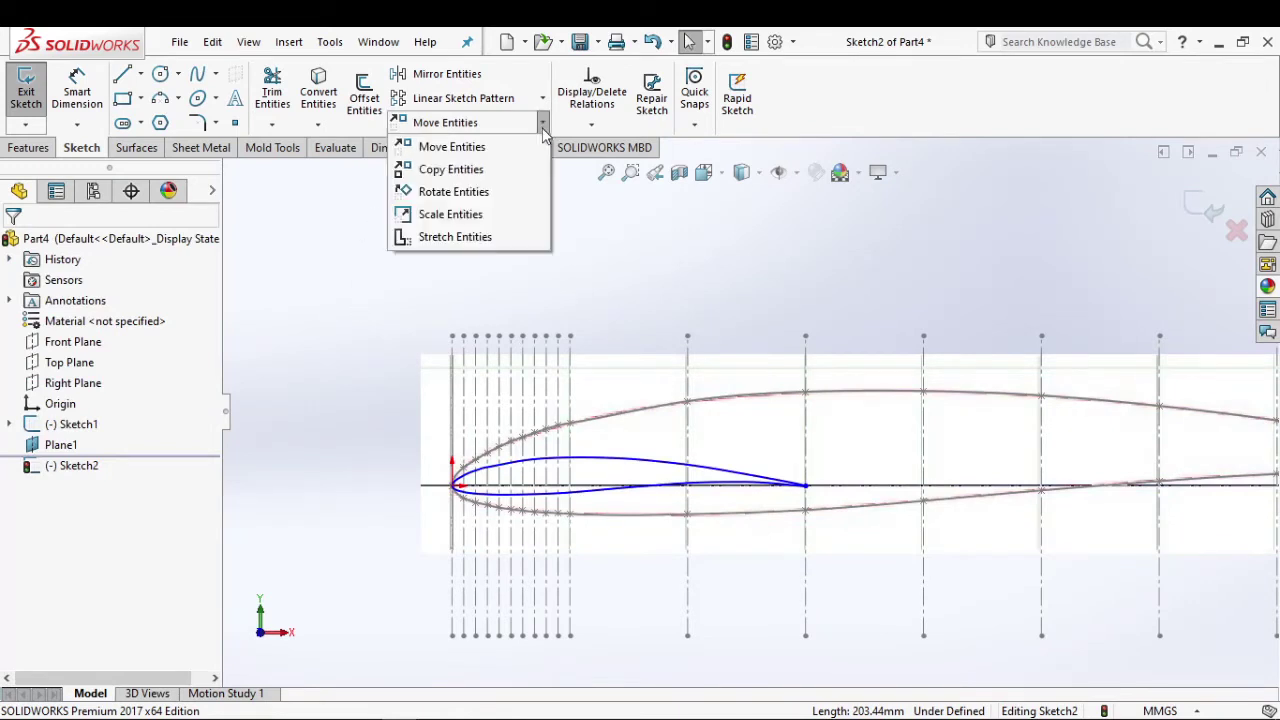
{"action": "left_click", "coordinate": [500, 192]}
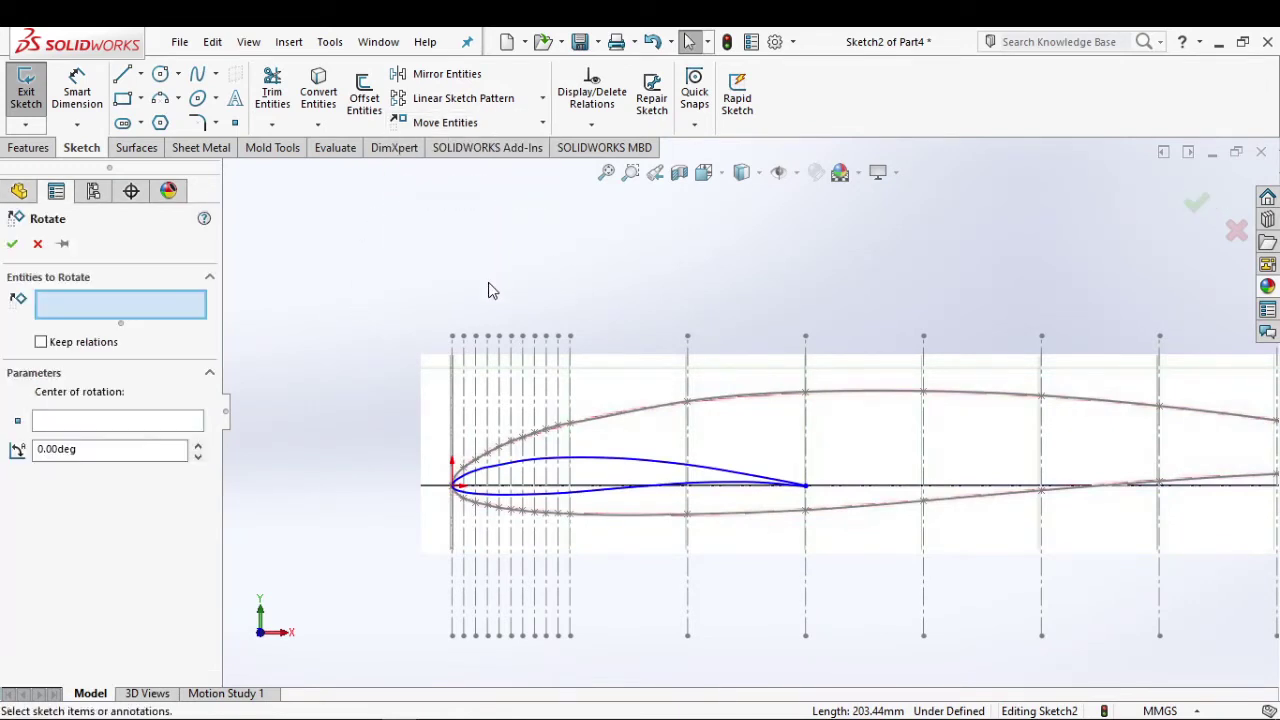
{"action": "left_click", "coordinate": [607, 467]}
{"action": "left_click", "coordinate": [118, 428]}
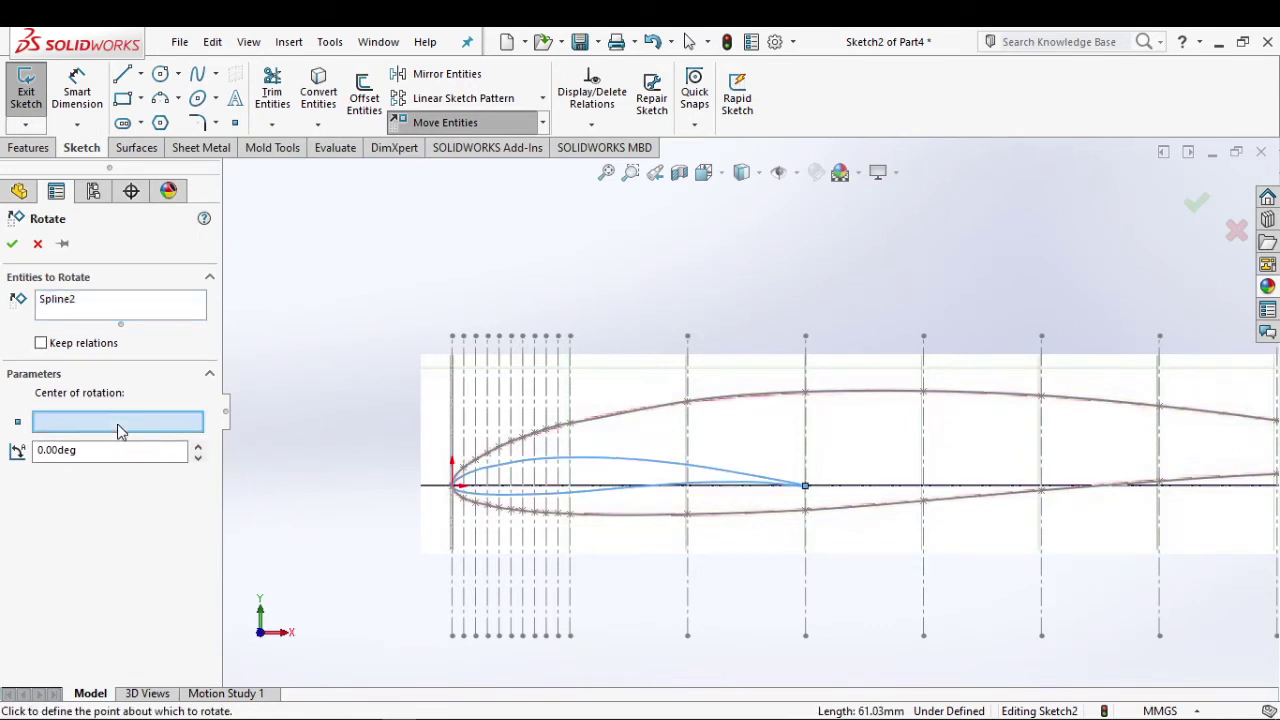
{"action": "left_click", "coordinate": [454, 488]}
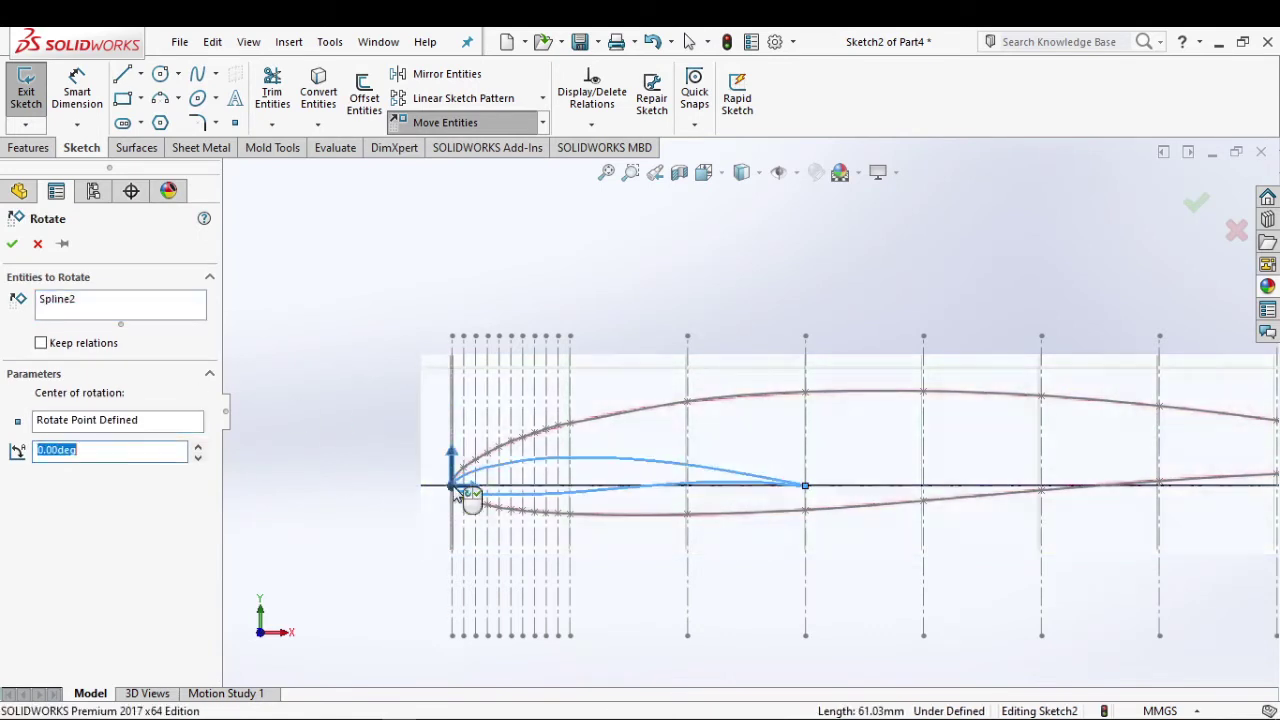
Step: Set the rotation angle to -4° and apply it, tipping the trailing edge down
{"action": "type", "text": "-"}
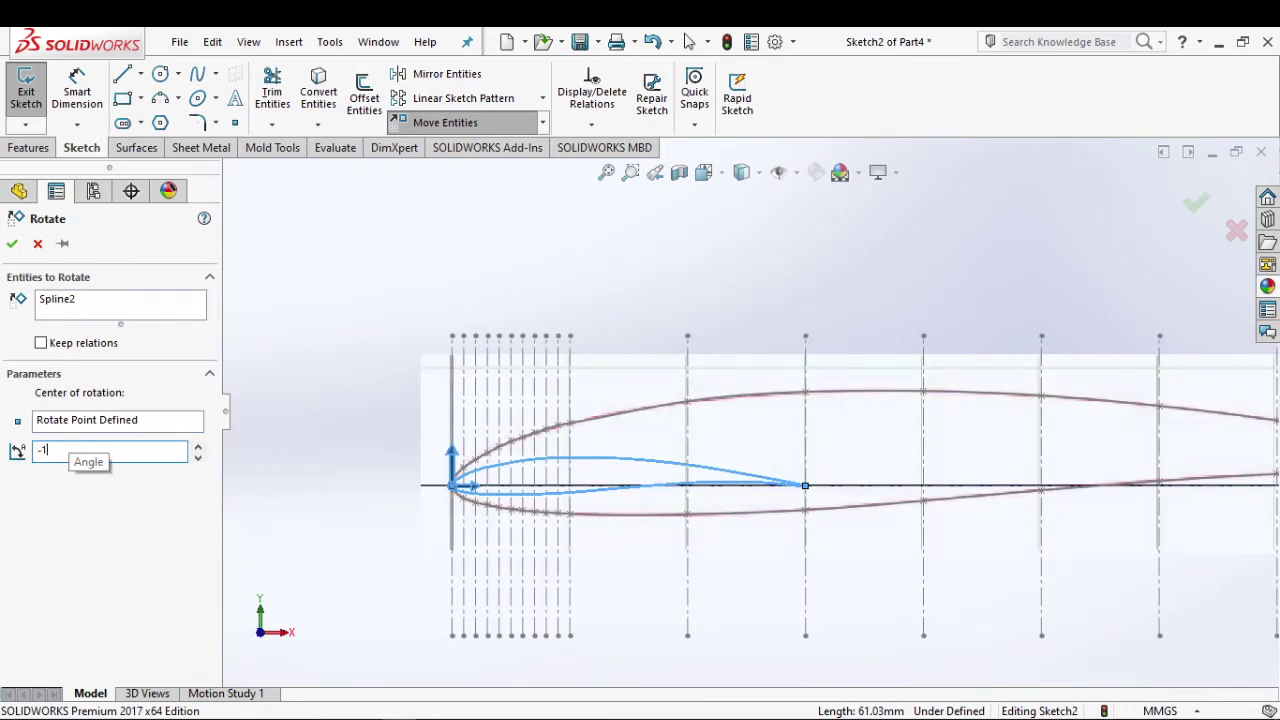
{"action": "type", "text": "10"}
{"action": "key", "text": "Return"}
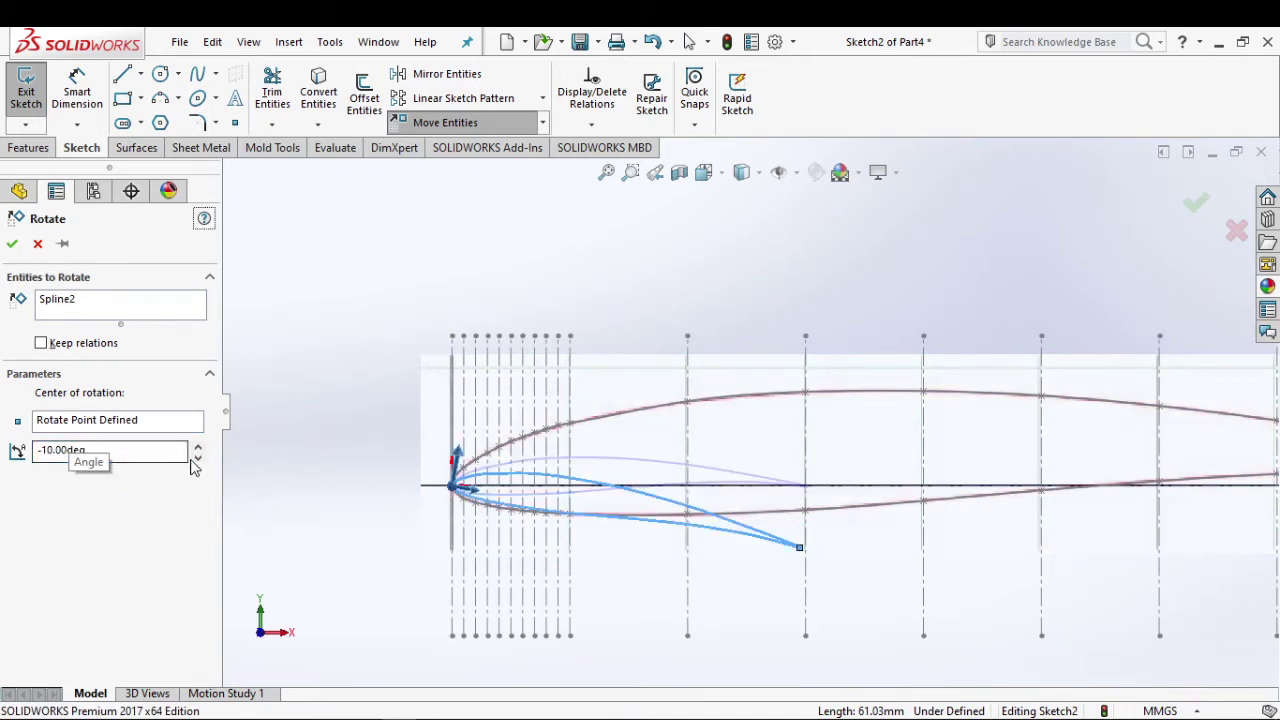
{"action": "left_click", "coordinate": [198, 459]}
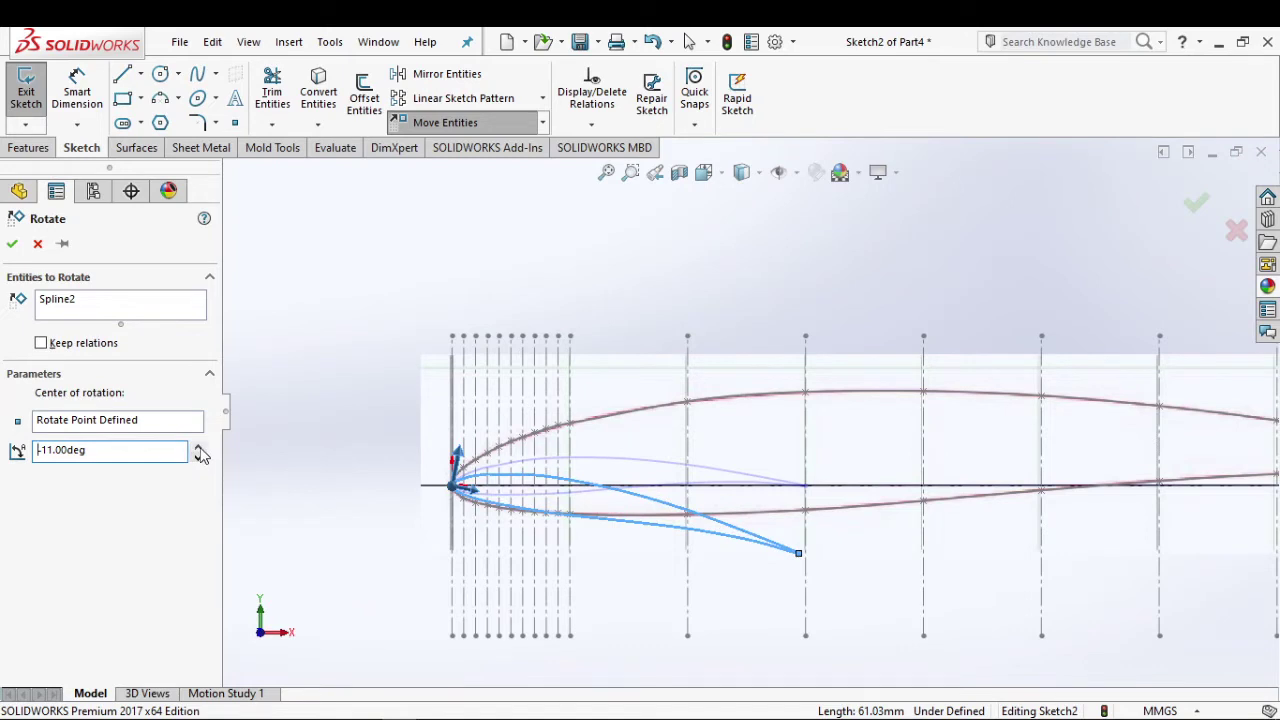
{"action": "left_click", "coordinate": [199, 447]}
{"action": "left_click", "coordinate": [199, 447]}
{"action": "left_click", "coordinate": [199, 447]}
{"action": "left_click", "coordinate": [199, 447]}
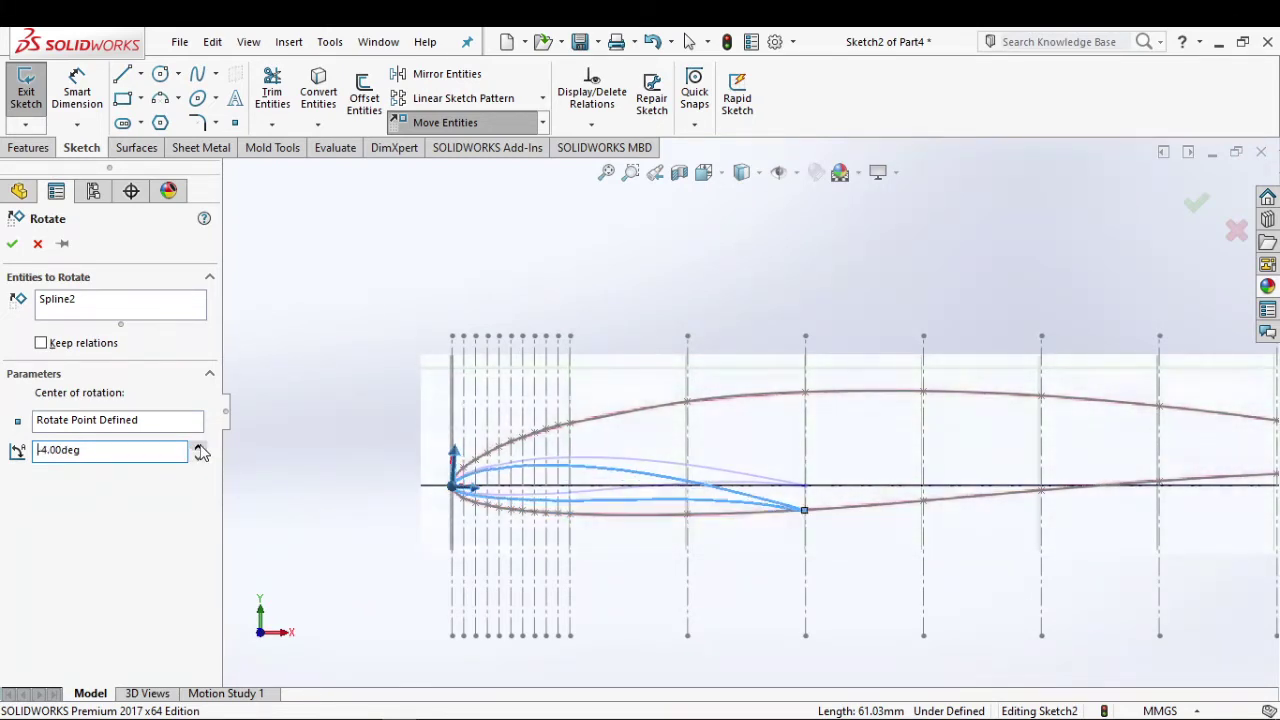
{"action": "left_click", "coordinate": [12, 243]}
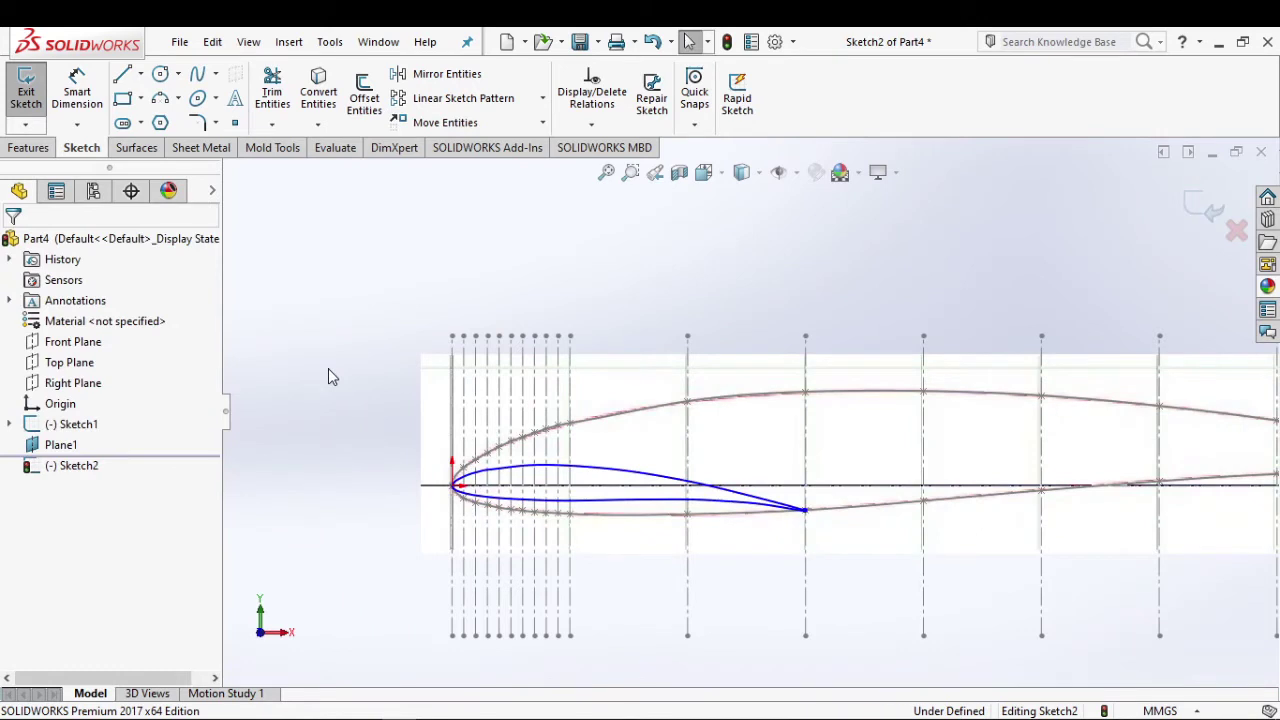
Step: Close Sketch2, start a lofted boss and add the Sketch1 airfoil as first profile
{"action": "left_click", "coordinate": [26, 92]}
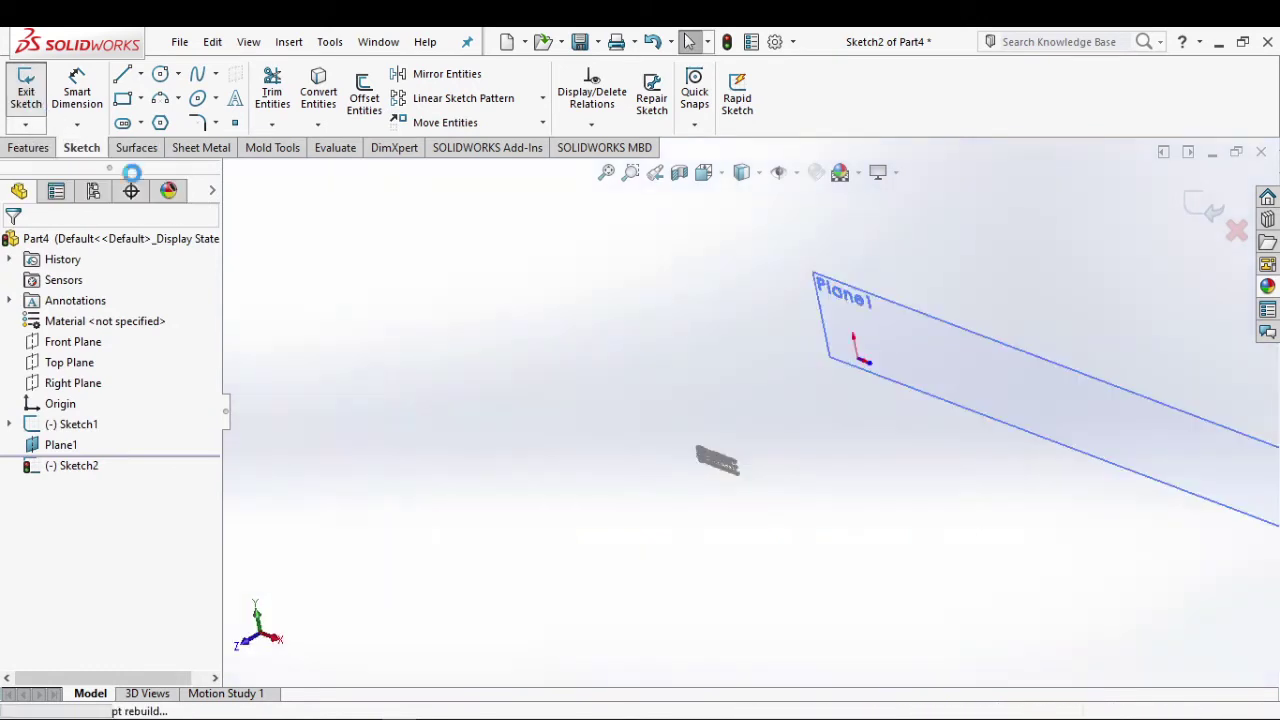
{"action": "left_click", "coordinate": [759, 403]}
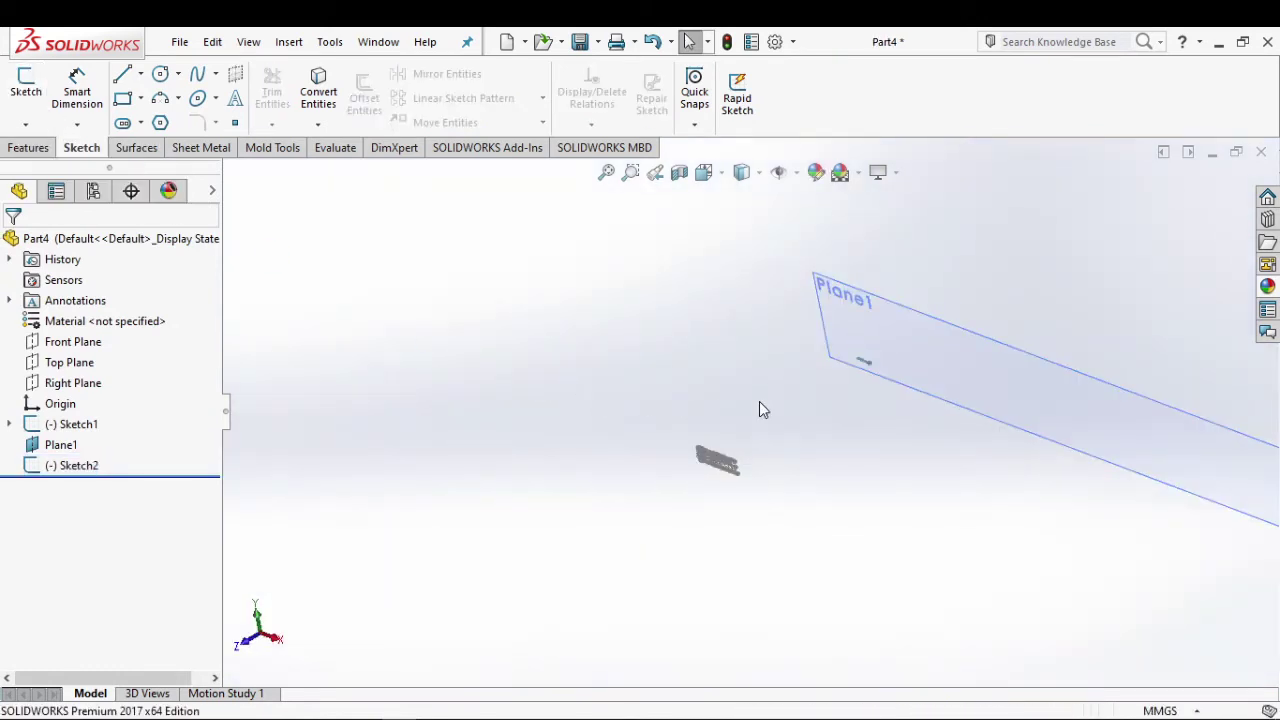
{"action": "left_click", "coordinate": [38, 148]}
{"action": "left_click", "coordinate": [165, 98]}
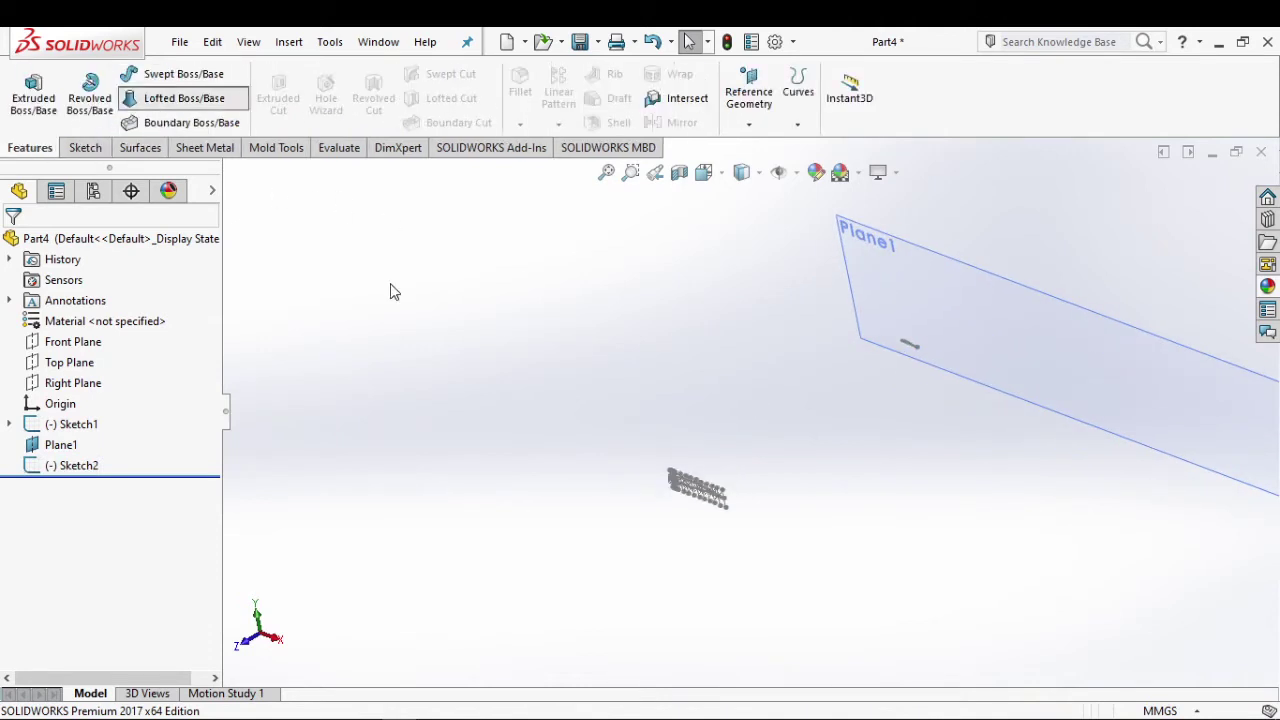
{"action": "mouse_move", "coordinate": [705, 482]}
{"action": "middle_mouse_down"}
{"action": "mouse_move", "coordinate": [714, 514]}
{"action": "mouse_move", "coordinate": [728, 460]}
{"action": "middle_mouse_up"}
{"action": "scroll", "coordinate": [728, 460], "scroll_direction": "down", "scroll_amount": 2}
{"action": "scroll", "coordinate": [700, 440], "scroll_direction": "down", "scroll_amount": 2}
{"action": "scroll", "coordinate": [672, 414], "scroll_direction": "down", "scroll_amount": 4}
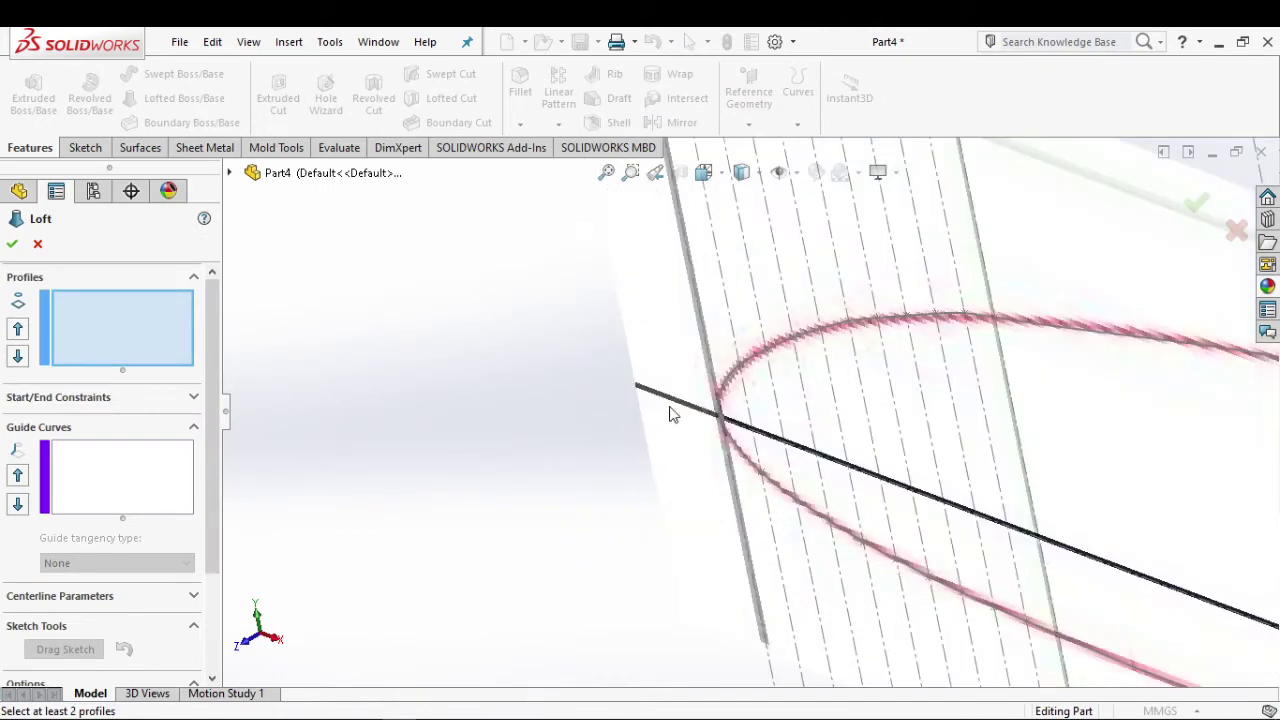
{"action": "left_click", "coordinate": [722, 418]}
Step: Add the Sketch2 airfoil as the second loft profile
{"action": "scroll", "coordinate": [585, 489], "scroll_direction": "up", "scroll_amount": 5}
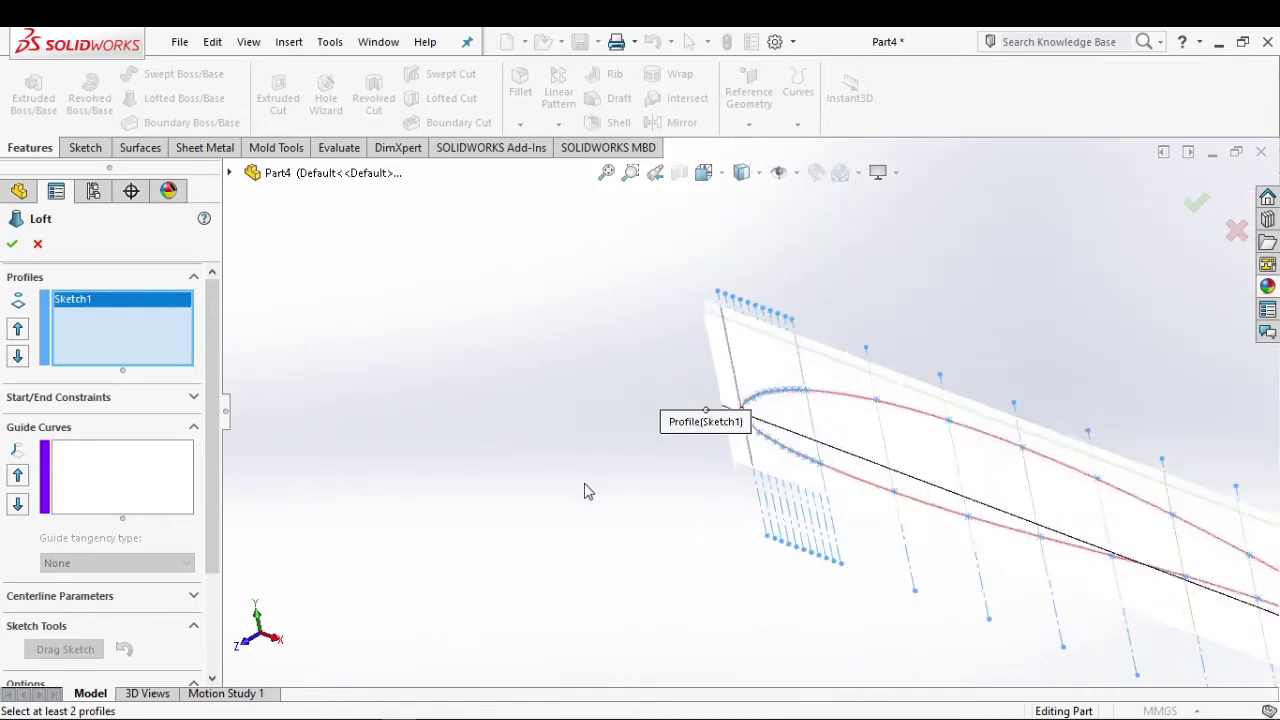
{"action": "scroll", "coordinate": [585, 489], "scroll_direction": "up", "scroll_amount": 3}
{"action": "scroll", "coordinate": [931, 307], "scroll_direction": "down", "scroll_amount": 2}
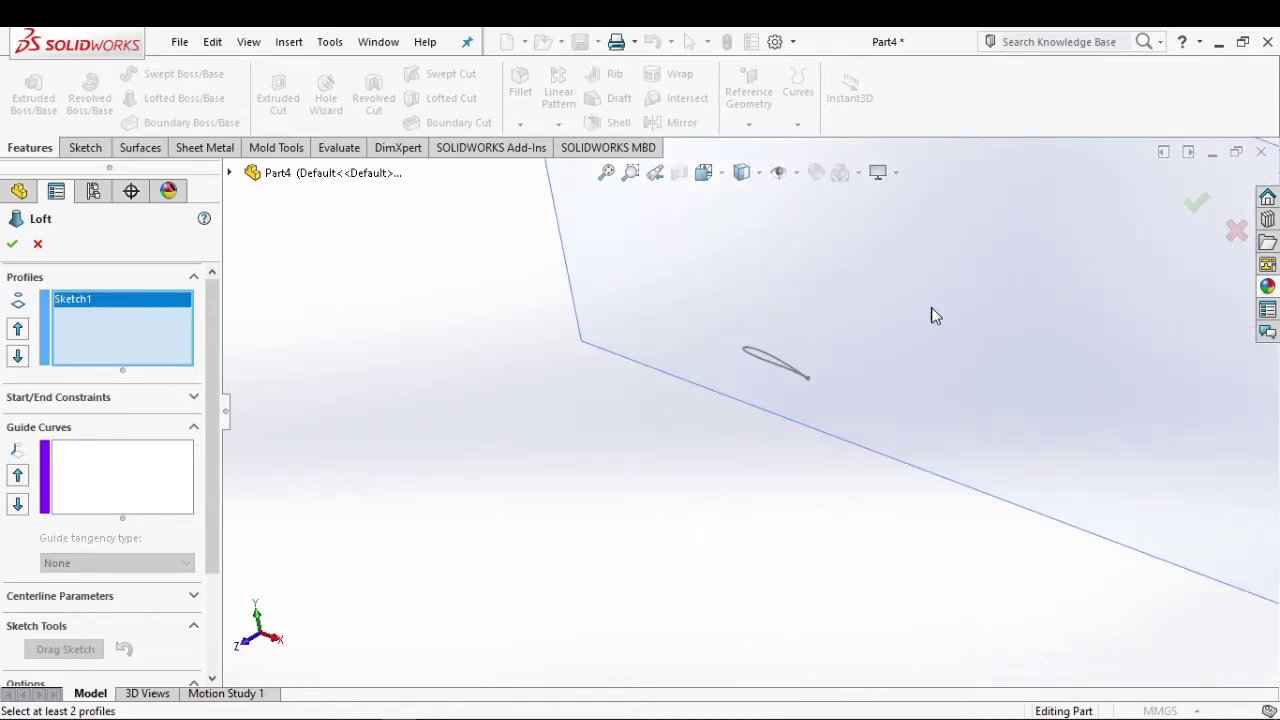
{"action": "scroll", "coordinate": [586, 405], "scroll_direction": "down", "scroll_amount": 3}
{"action": "scroll", "coordinate": [468, 434], "scroll_direction": "down", "scroll_amount": 3}
{"action": "scroll", "coordinate": [479, 437], "scroll_direction": "down", "scroll_amount": 3}
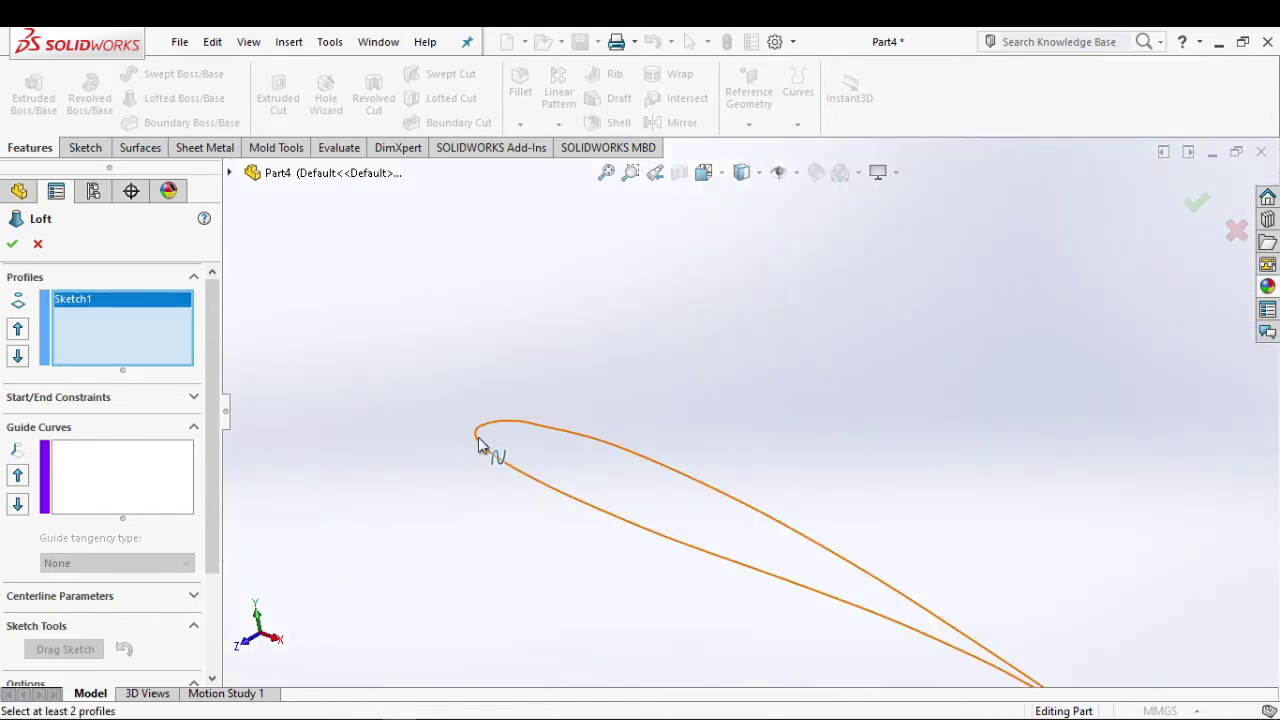
{"action": "left_click", "coordinate": [708, 457]}
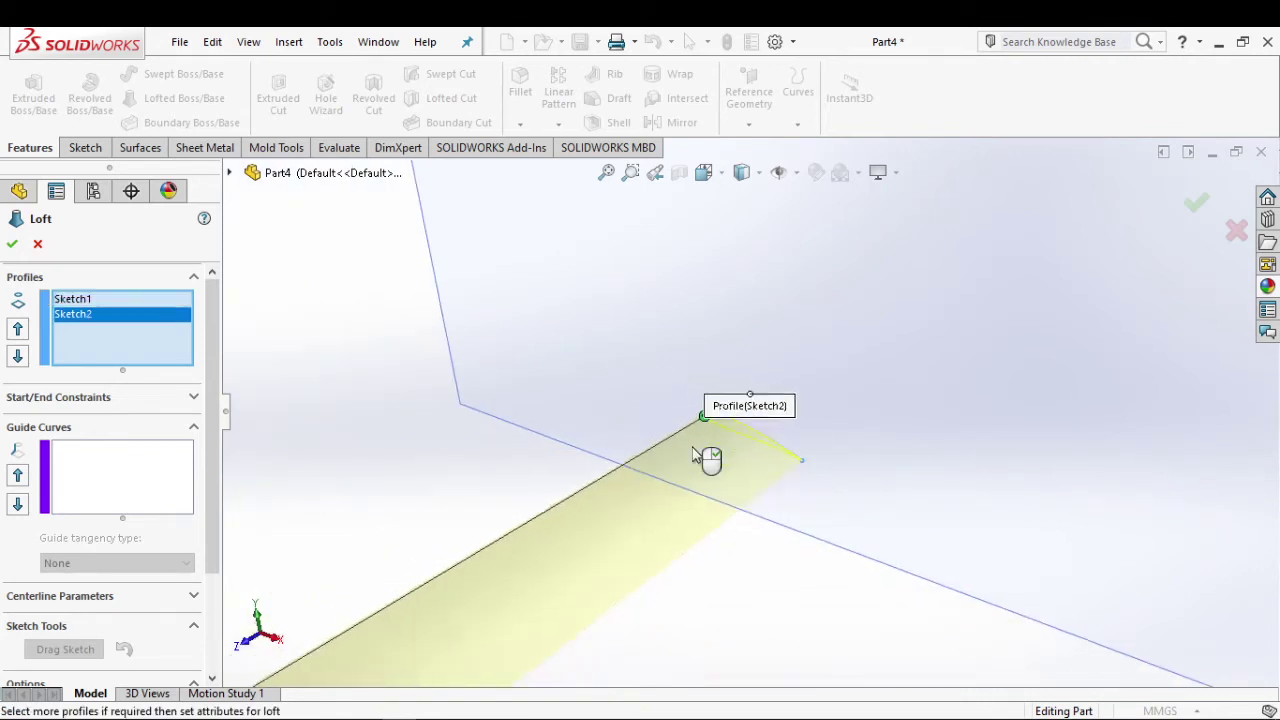
{"action": "scroll", "coordinate": [710, 457], "scroll_direction": "up", "scroll_amount": 3}
{"action": "scroll", "coordinate": [700, 465], "scroll_direction": "up", "scroll_amount": 1}
{"action": "scroll", "coordinate": [660, 503], "scroll_direction": "down", "scroll_amount": 2}
{"action": "scroll", "coordinate": [677, 489], "scroll_direction": "down", "scroll_amount": 3}
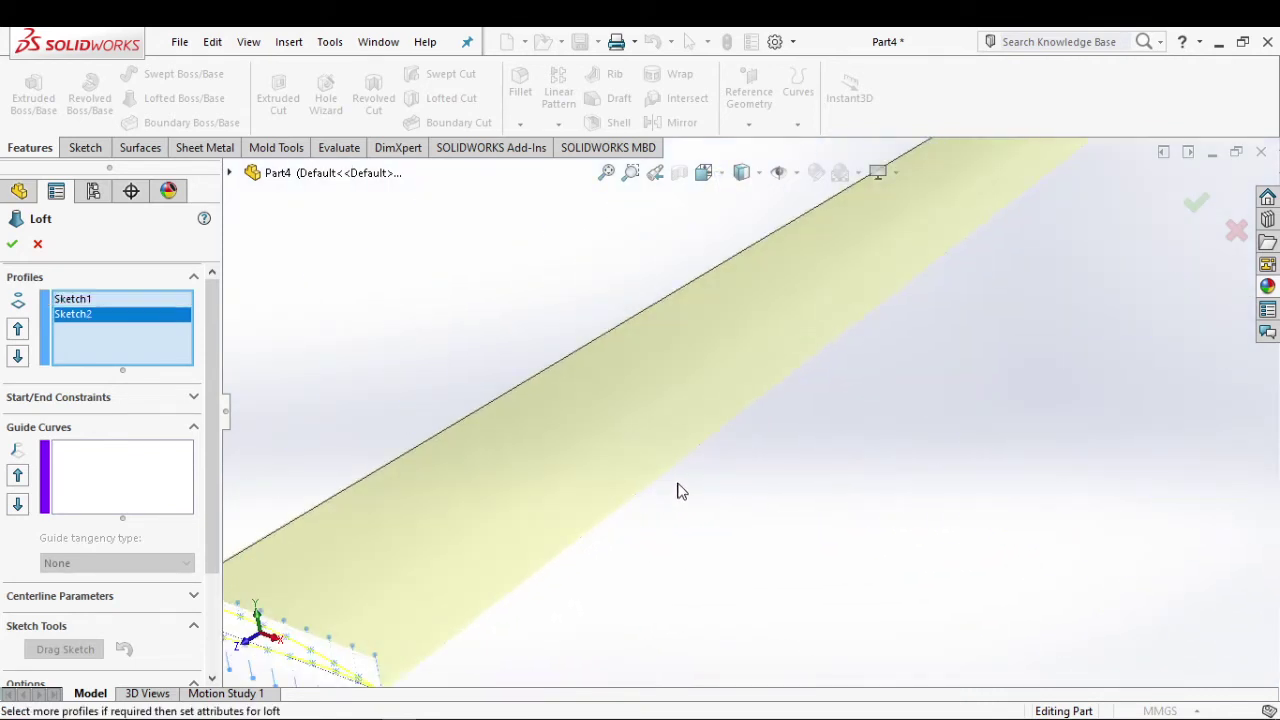
{"action": "scroll", "coordinate": [700, 480], "scroll_direction": "up", "scroll_amount": 3}
{"action": "scroll", "coordinate": [650, 477], "scroll_direction": "up", "scroll_amount": 1}
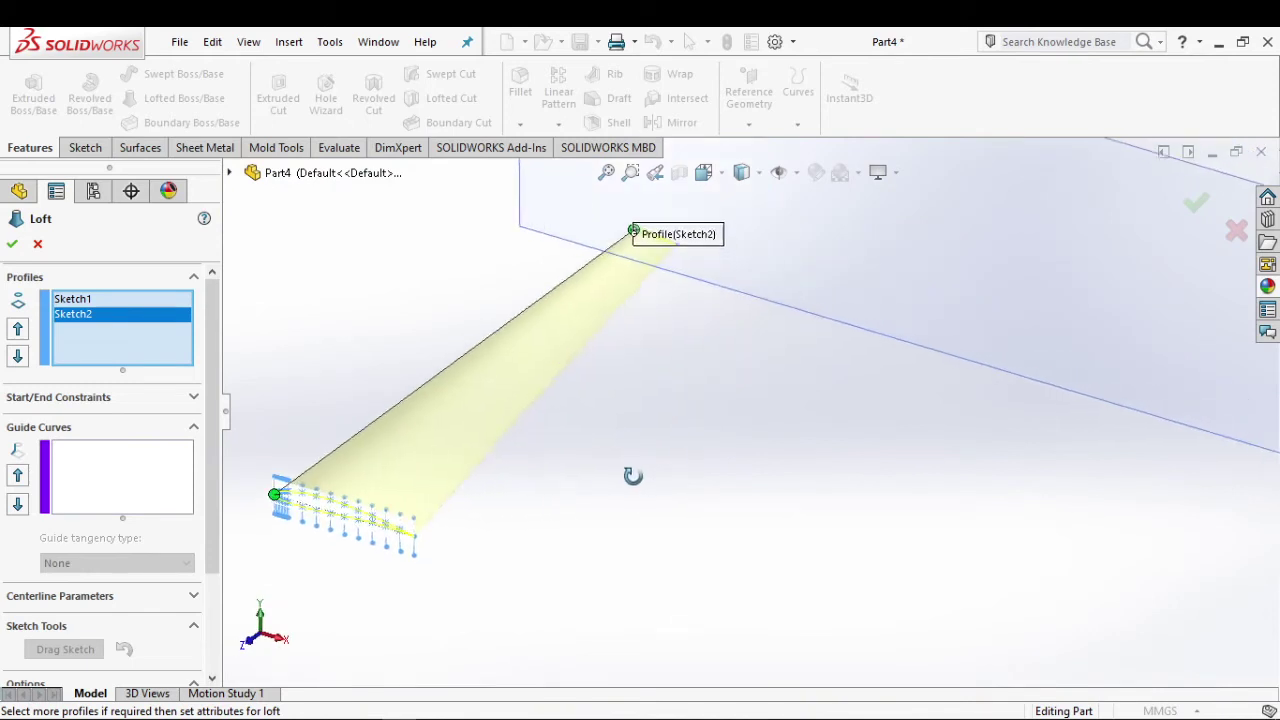
{"action": "scroll", "coordinate": [660, 478], "scroll_direction": "up", "scroll_amount": 2}
{"action": "scroll", "coordinate": [620, 482], "scroll_direction": "up", "scroll_amount": 2}
Step: Check the loft preview and confirm it, creating Loft1
{"action": "middle_click_drag", "start_coordinate": [597, 478], "coordinate": [511, 396]}
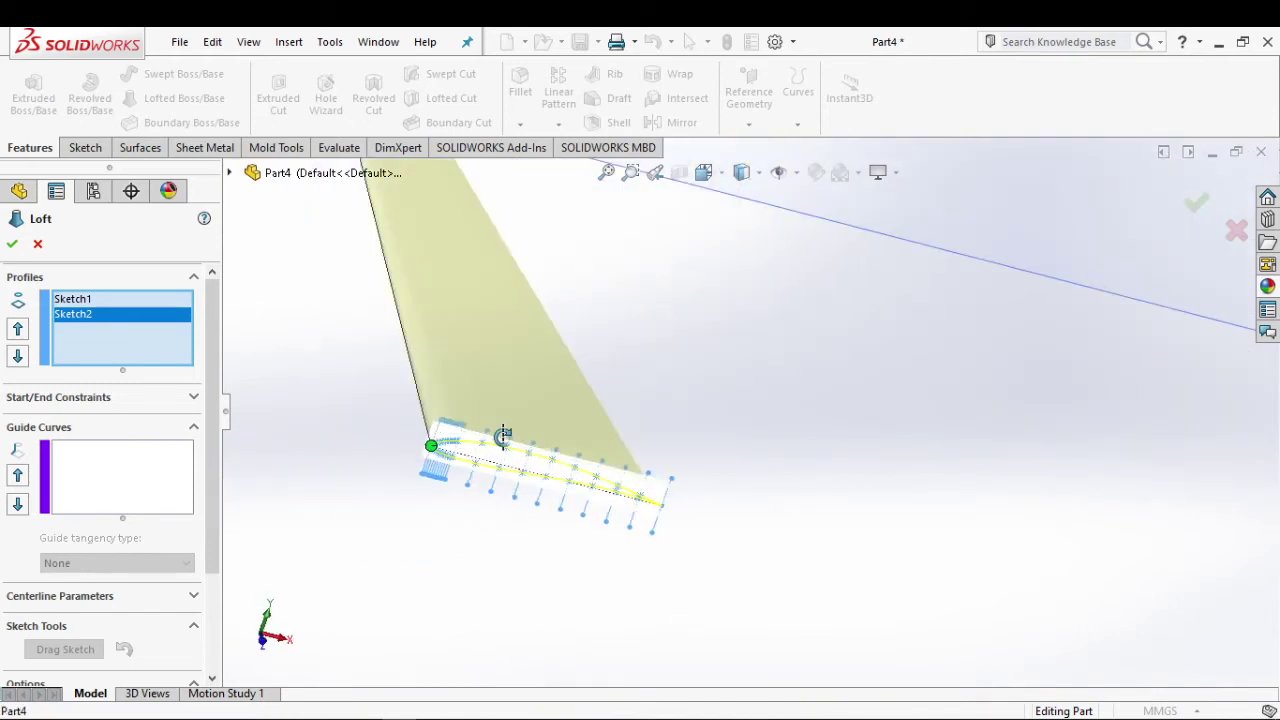
{"action": "left_click", "coordinate": [170, 366]}
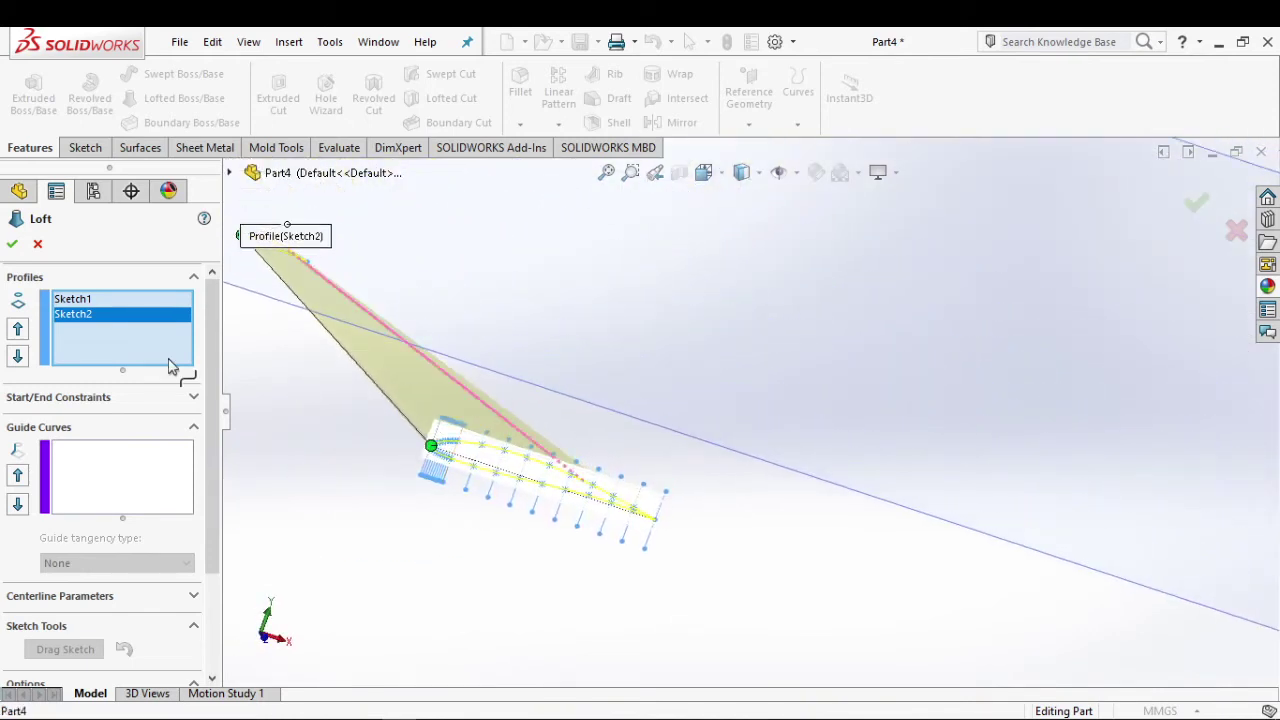
{"action": "left_click", "coordinate": [11, 244]}
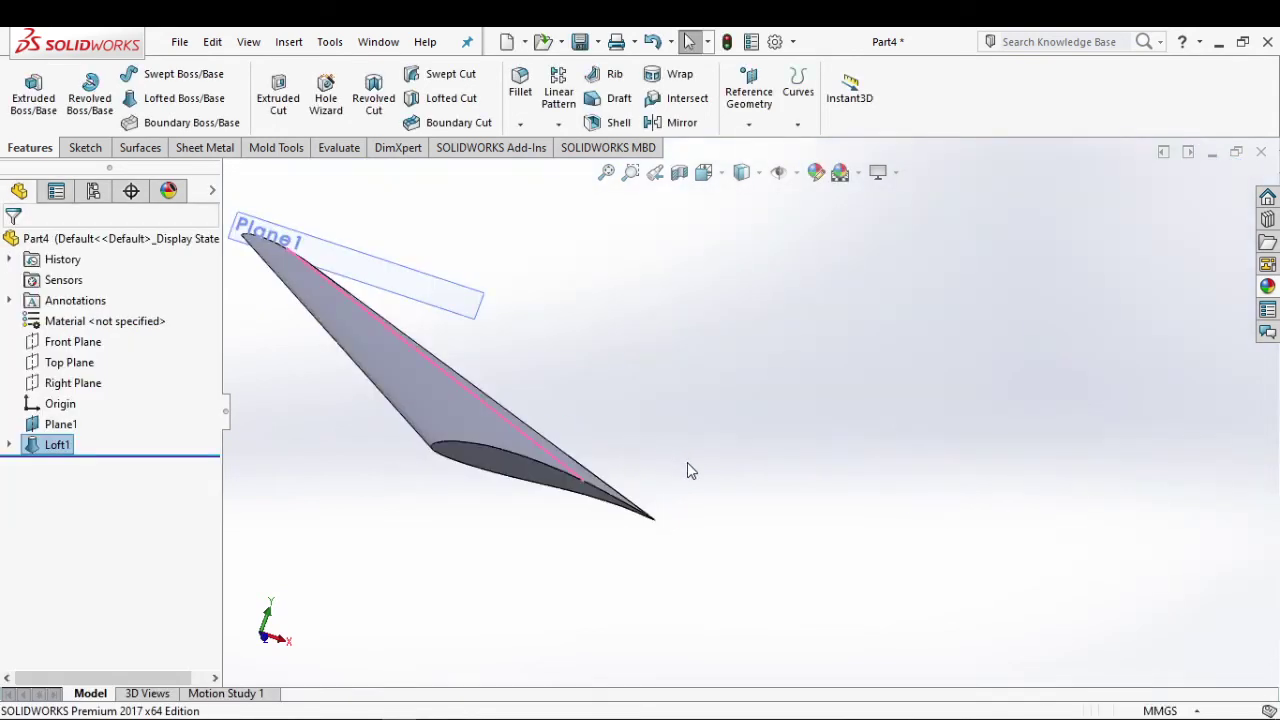
Step: Inspect the wing from the Bottom, Front and Left views, then from an oblique angle
{"action": "mouse_move", "coordinate": [687, 462]}
{"action": "middle_mouse_down"}
{"action": "mouse_move", "coordinate": [658, 410]}
{"action": "mouse_move", "coordinate": [623, 429]}
{"action": "mouse_move", "coordinate": [628, 449]}
{"action": "middle_mouse_up"}
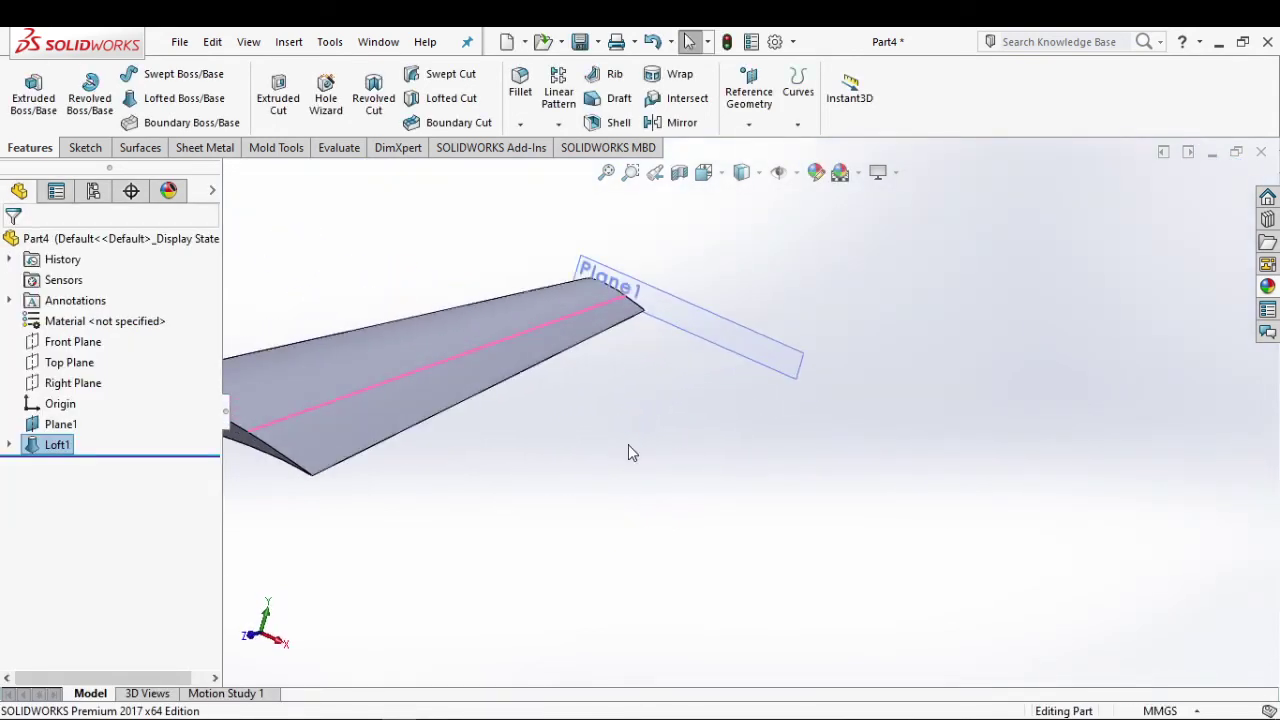
{"action": "key", "text": "space"}
{"action": "left_click", "coordinate": [547, 297]}
{"action": "key", "text": "space"}
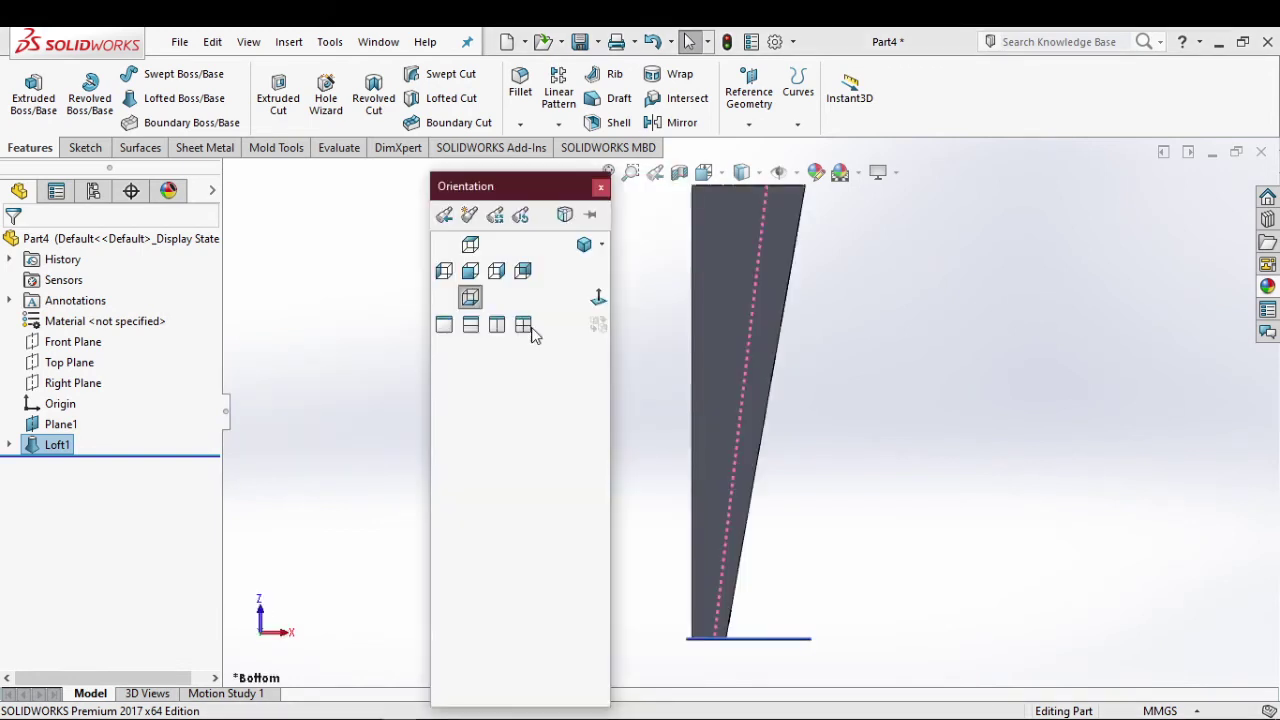
{"action": "left_click", "coordinate": [470, 270]}
{"action": "key", "text": "space"}
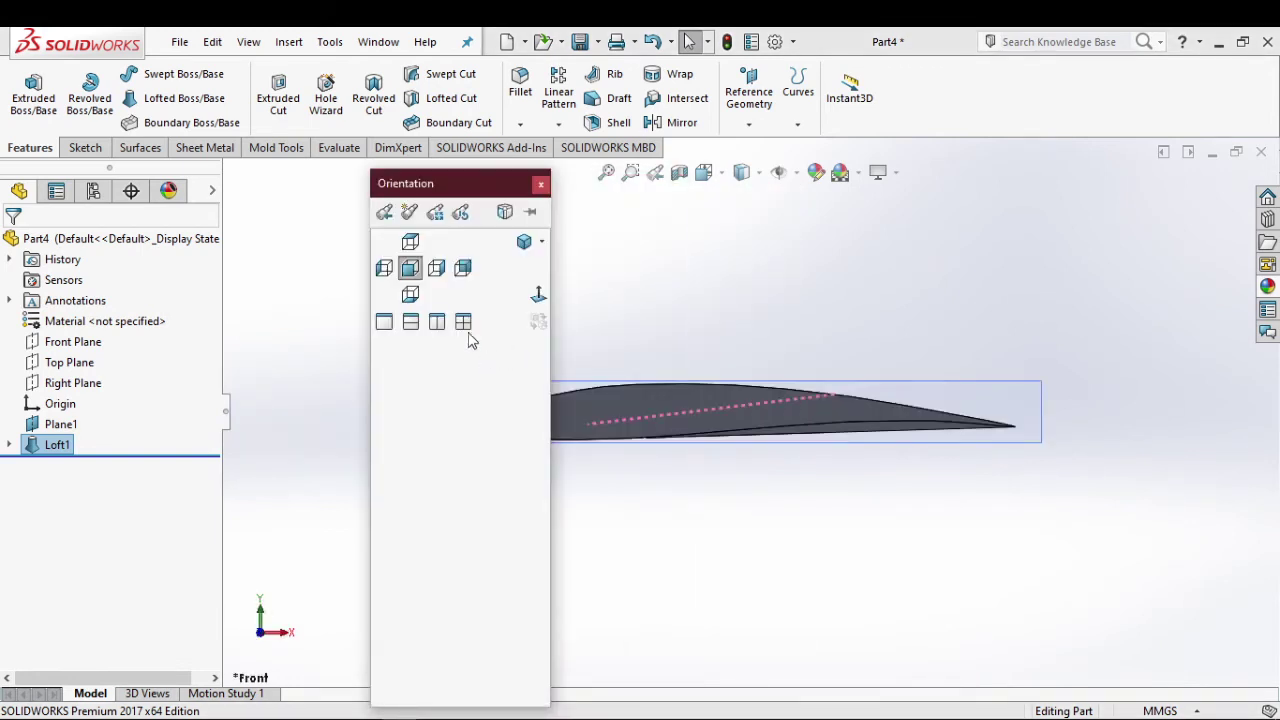
{"action": "left_click", "coordinate": [384, 268]}
{"action": "mouse_move", "coordinate": [489, 378]}
{"action": "middle_mouse_down"}
{"action": "mouse_move", "coordinate": [691, 591]}
{"action": "mouse_move", "coordinate": [734, 674]}
{"action": "mouse_move", "coordinate": [674, 549]}
{"action": "mouse_move", "coordinate": [530, 559]}
{"action": "mouse_move", "coordinate": [540, 563]}
{"action": "mouse_move", "coordinate": [539, 522]}
{"action": "middle_mouse_up"}
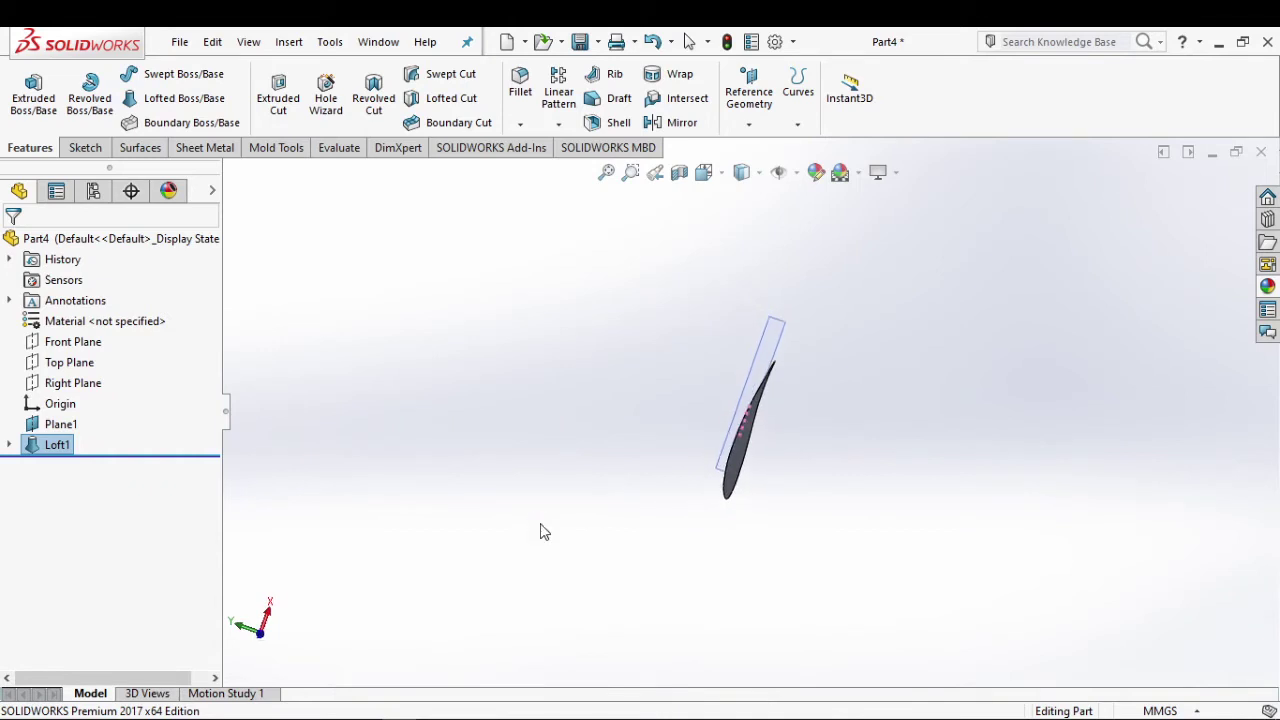
Step: Expand Loft1 and reopen Sketch2 for editing
{"action": "left_click", "coordinate": [10, 446]}
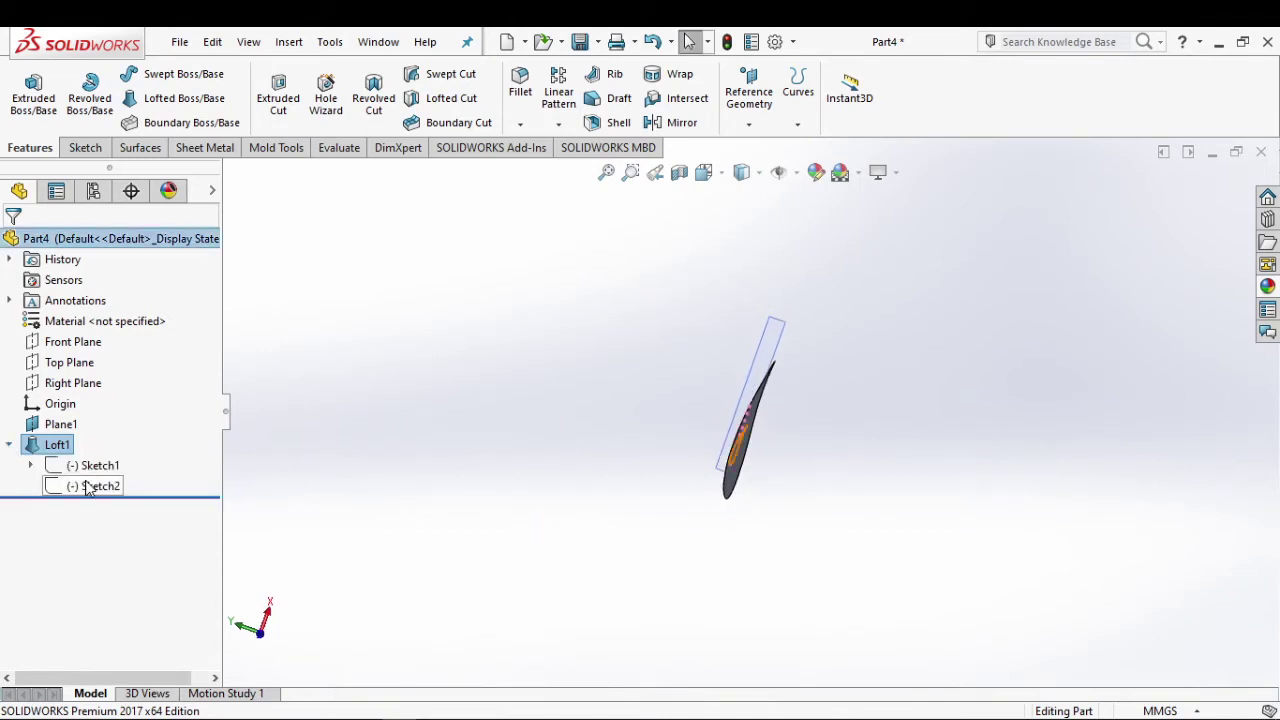
{"action": "right_click", "coordinate": [87, 487]}
{"action": "left_click", "coordinate": [100, 413]}
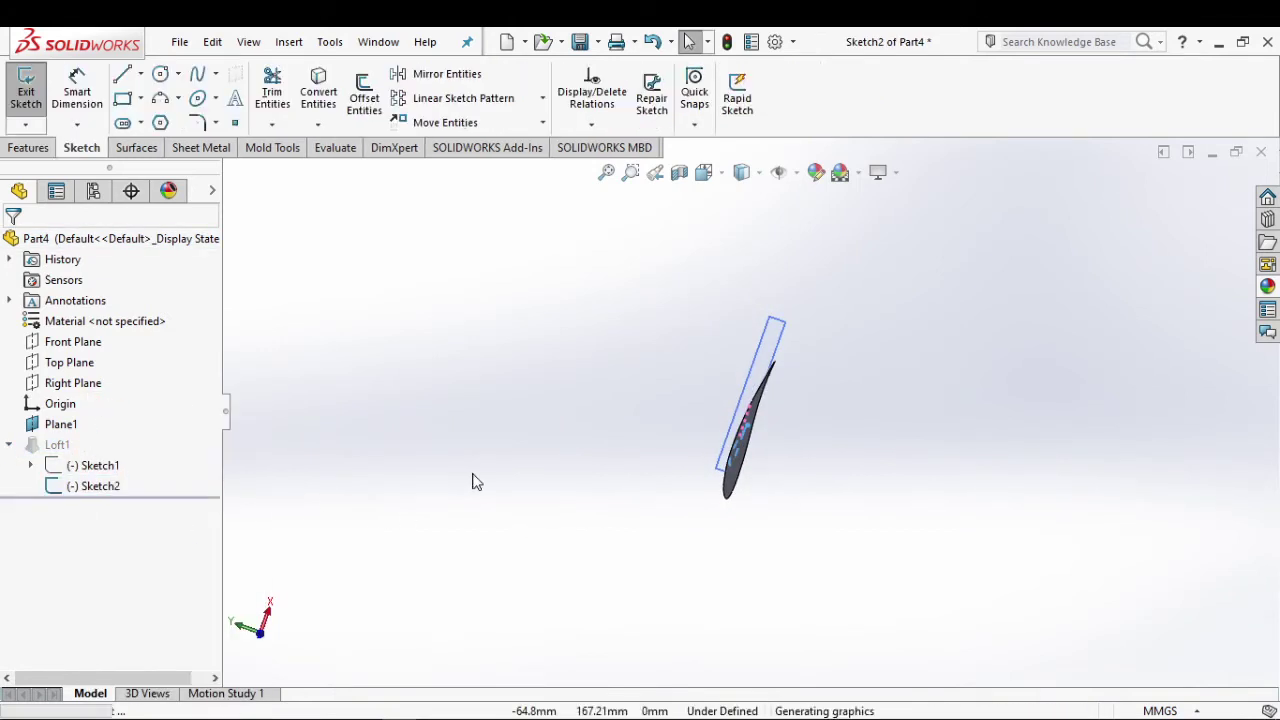
Step: View Sketch2 Normal To, zoom in, and exit it without changes
{"action": "key", "text": "space"}
{"action": "left_click", "coordinate": [608, 294]}
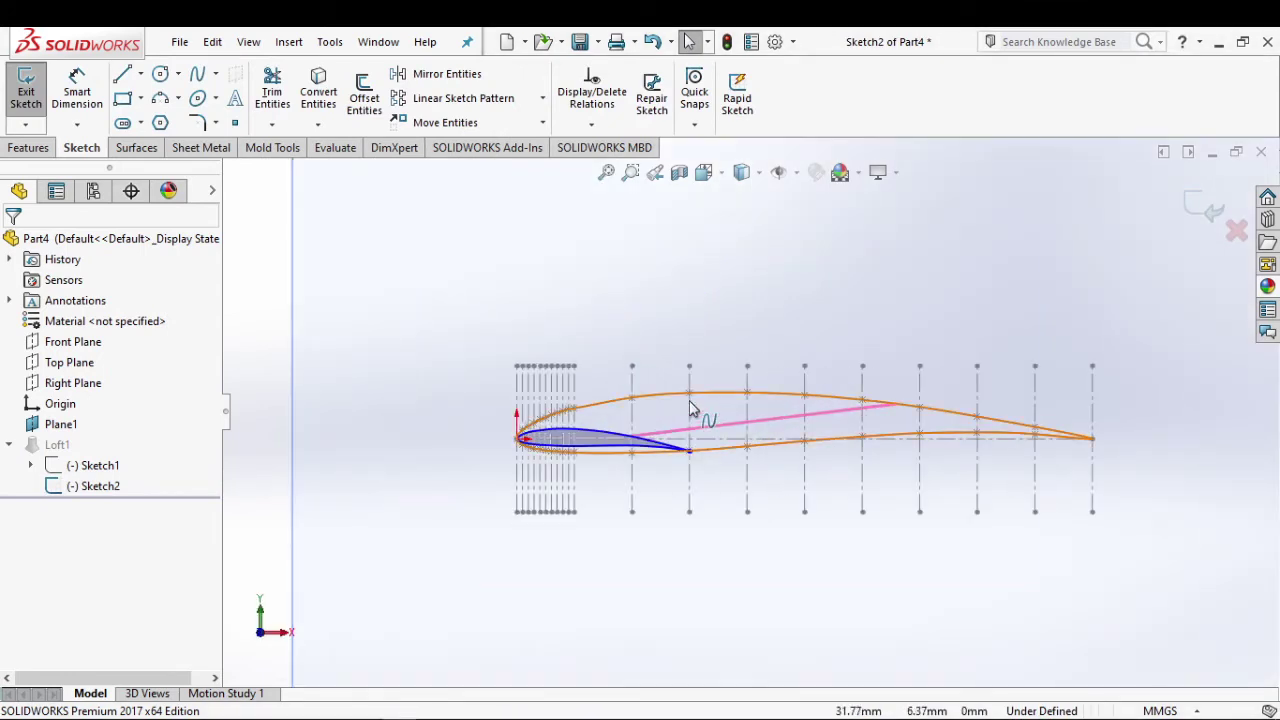
{"action": "scroll", "coordinate": [690, 408], "scroll_direction": "down", "scroll_amount": 2}
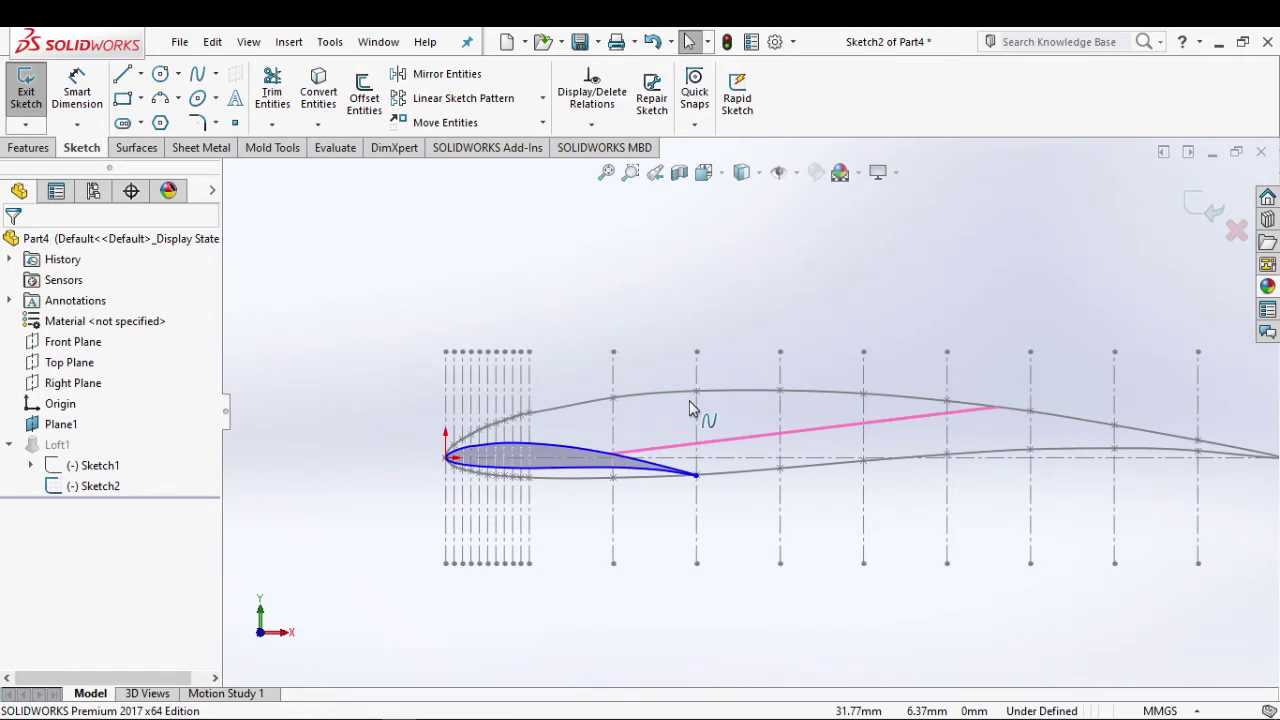
{"action": "left_click", "coordinate": [26, 90]}
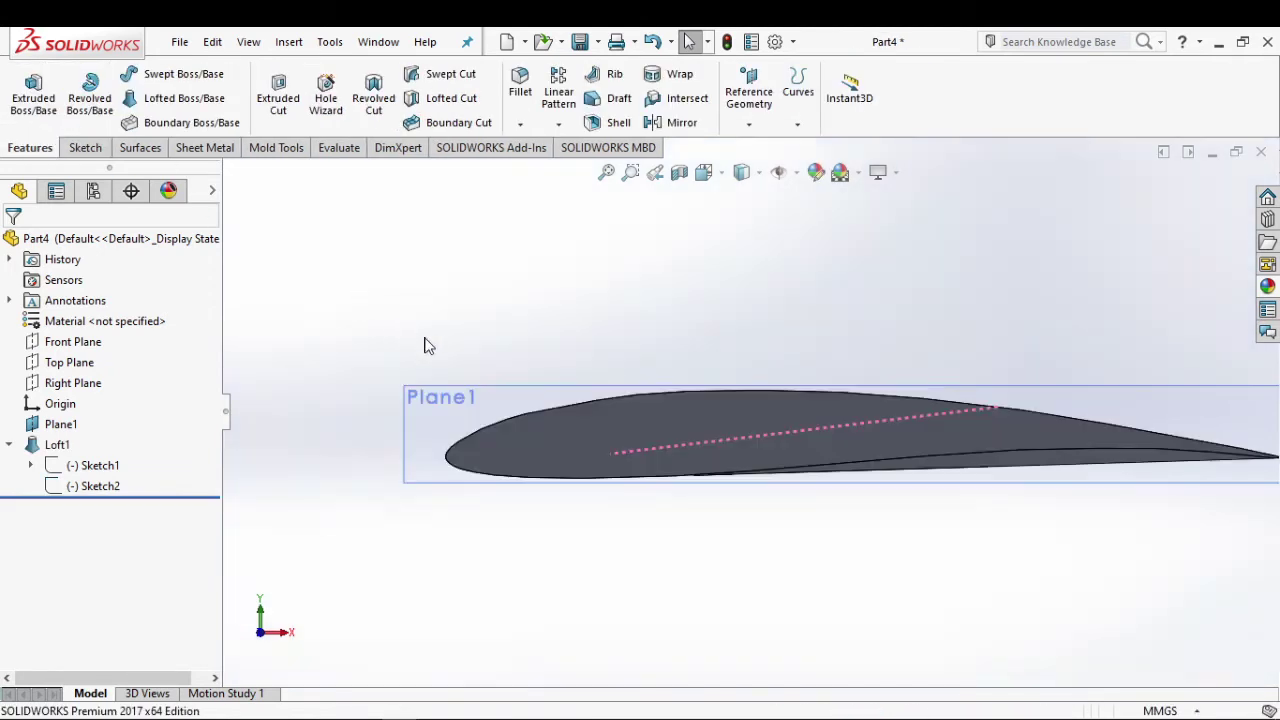
Step: Orbit, fit and zoom the wing to face its wide end
{"action": "middle_click_drag", "start_coordinate": [424, 345], "coordinate": [449, 470]}
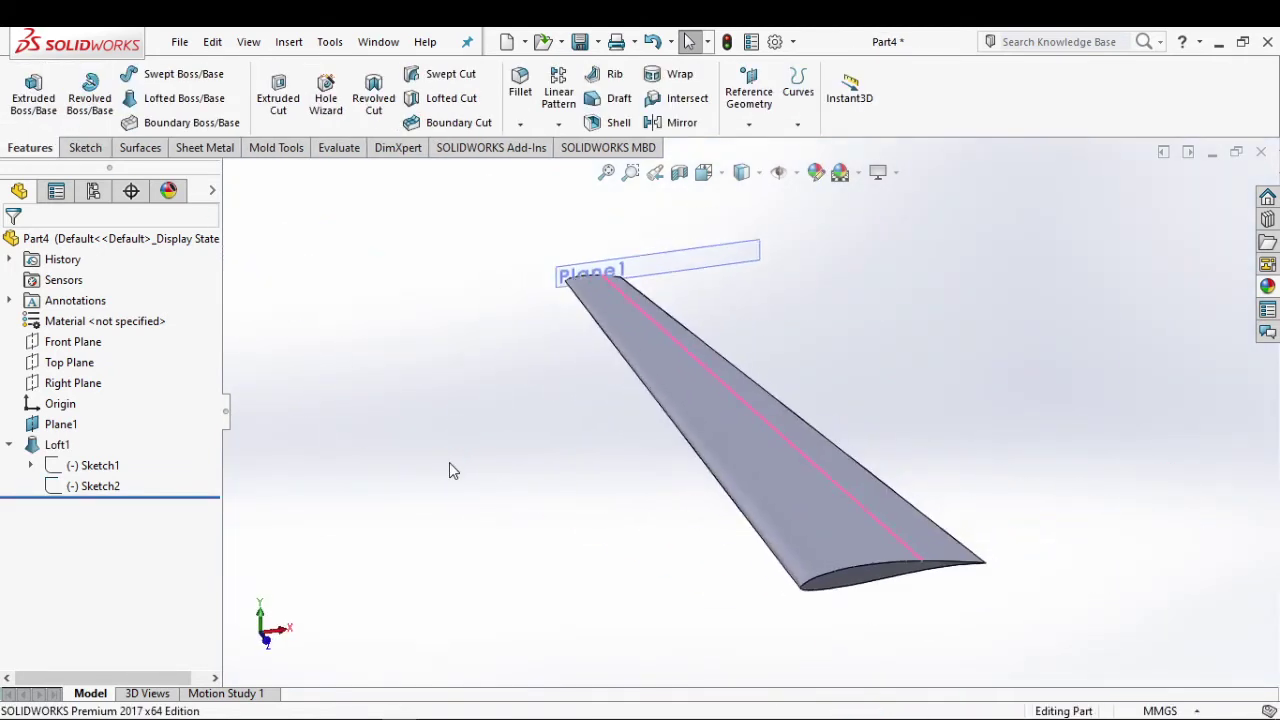
{"action": "key", "text": "f"}
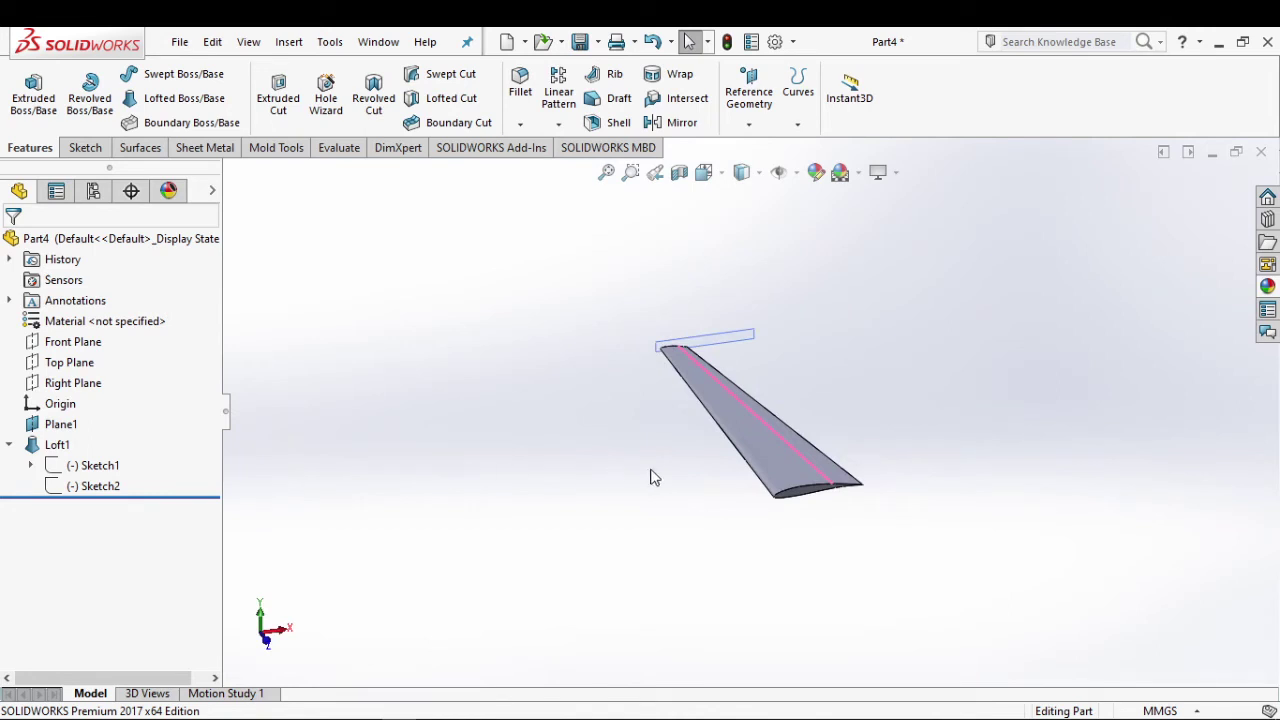
{"action": "scroll", "coordinate": [655, 485], "scroll_direction": "down", "scroll_amount": 2}
{"action": "scroll", "coordinate": [1060, 495], "scroll_direction": "up", "scroll_amount": 1}
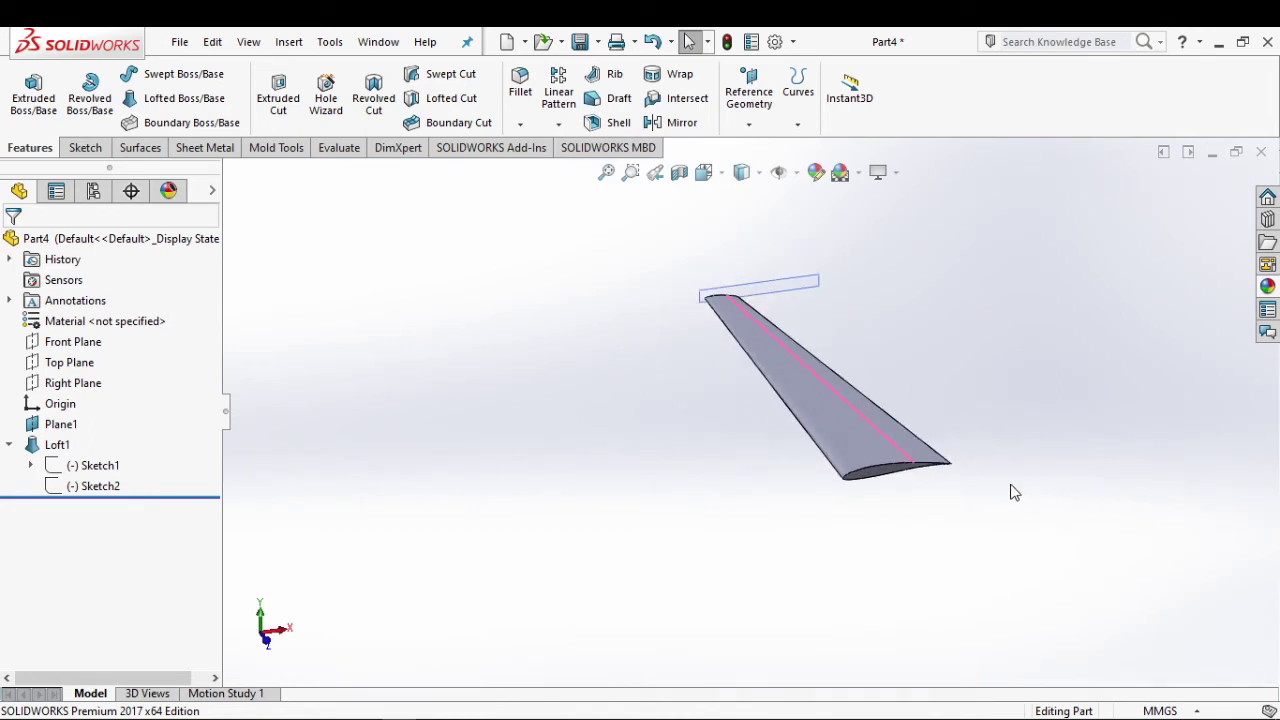
{"action": "middle_click_drag", "start_coordinate": [1013, 492], "coordinate": [931, 474]}
{"action": "scroll", "coordinate": [881, 461], "scroll_direction": "down", "scroll_amount": 3}
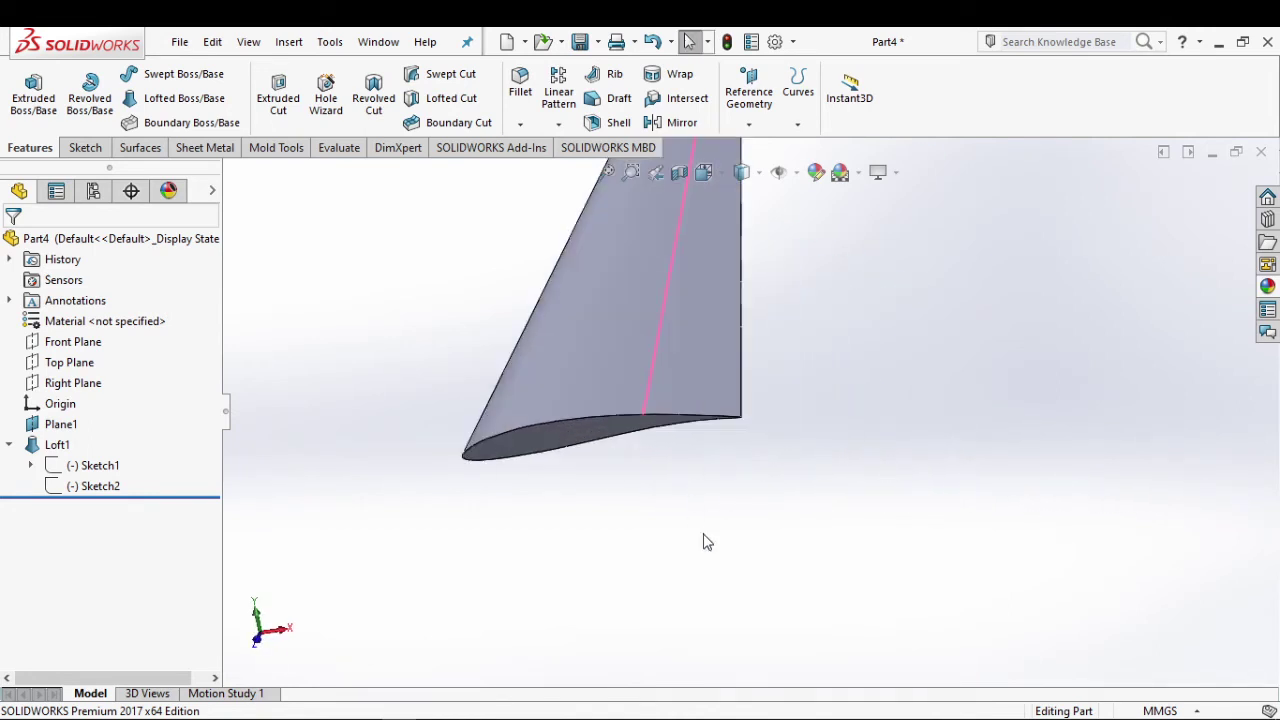
Step: Create Sketch3 by converting the wing's wide-end airfoil edge into sketch geometry
{"action": "left_click", "coordinate": [532, 450]}
{"action": "left_click", "coordinate": [85, 147]}
{"action": "left_click", "coordinate": [38, 95]}
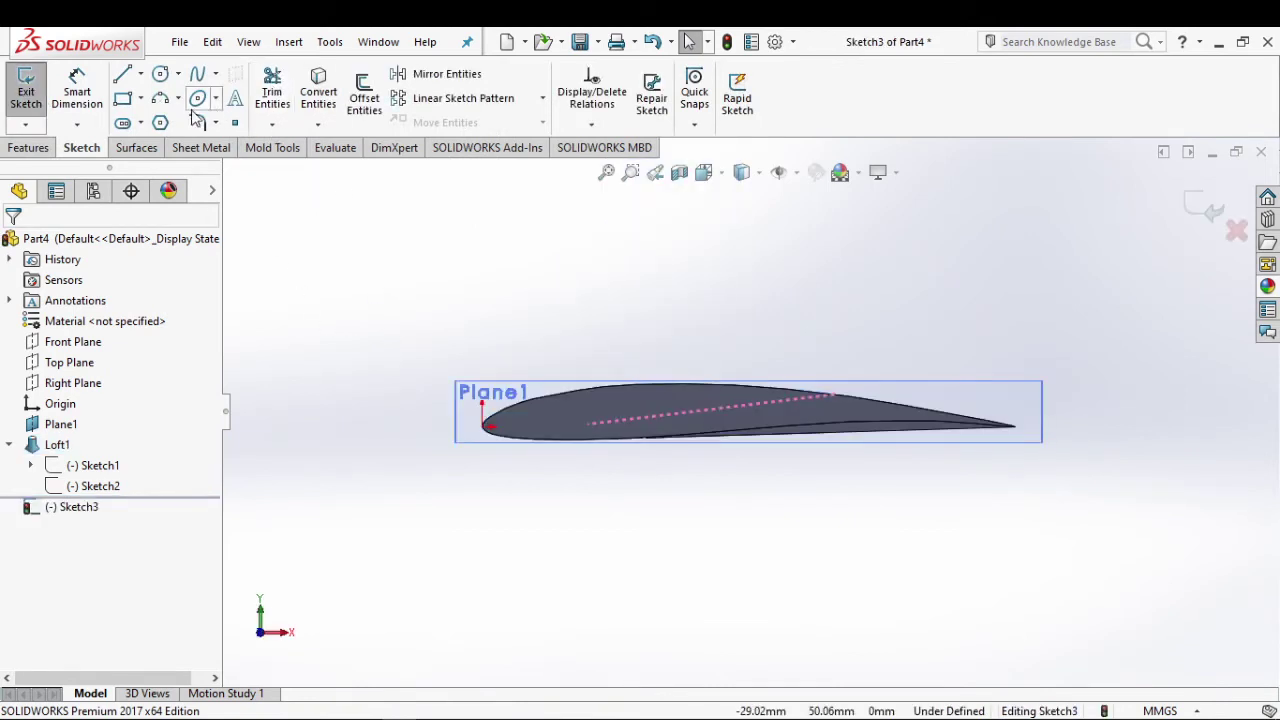
{"action": "left_click", "coordinate": [318, 90]}
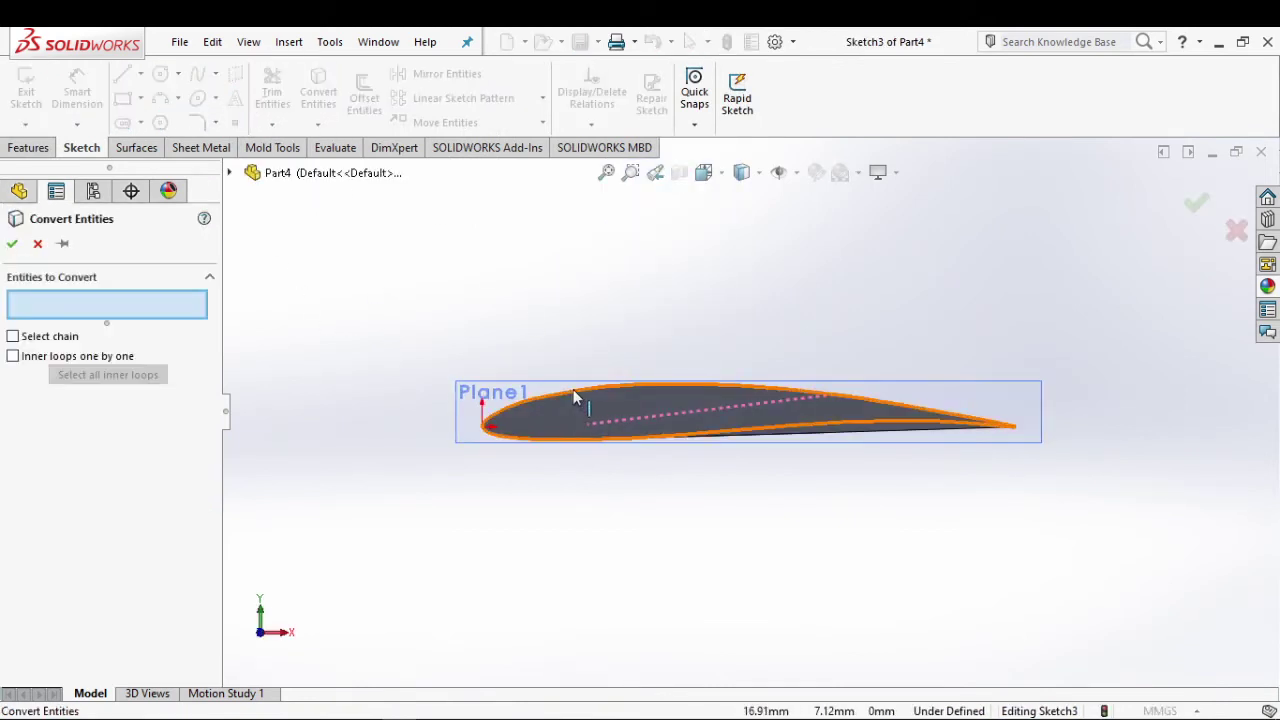
{"action": "left_click", "coordinate": [574, 391]}
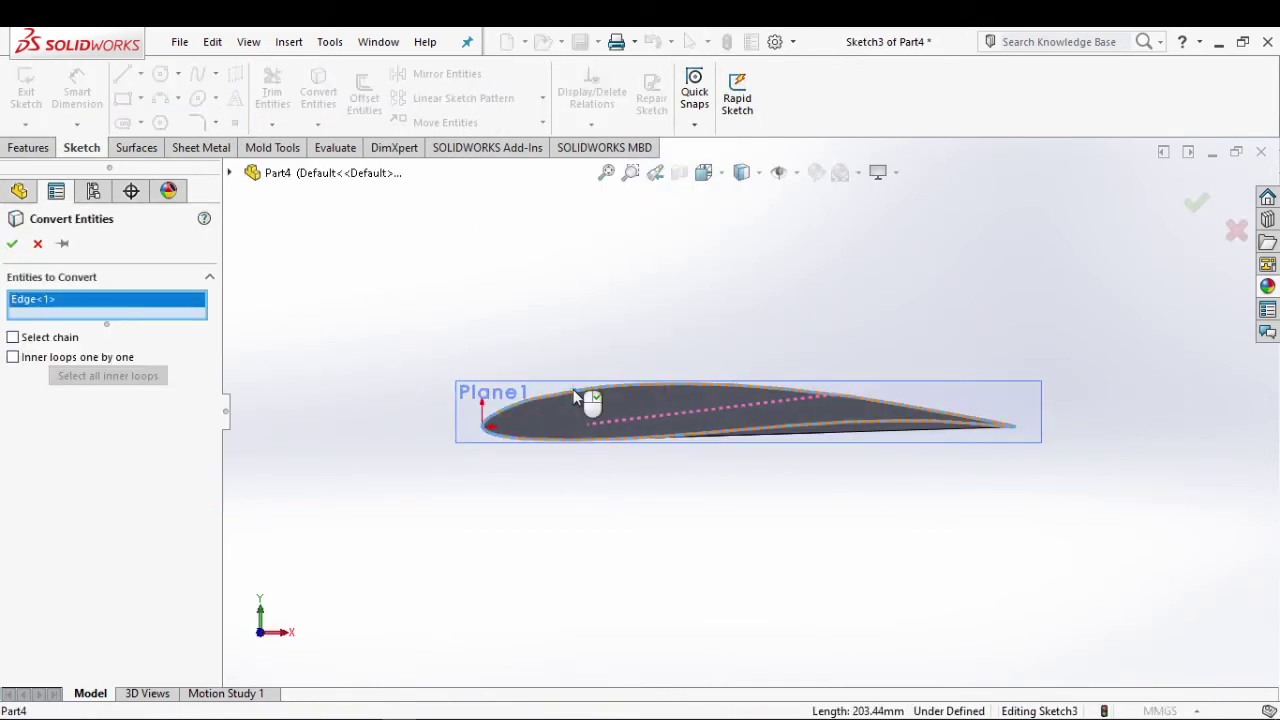
{"action": "left_click", "coordinate": [12, 243]}
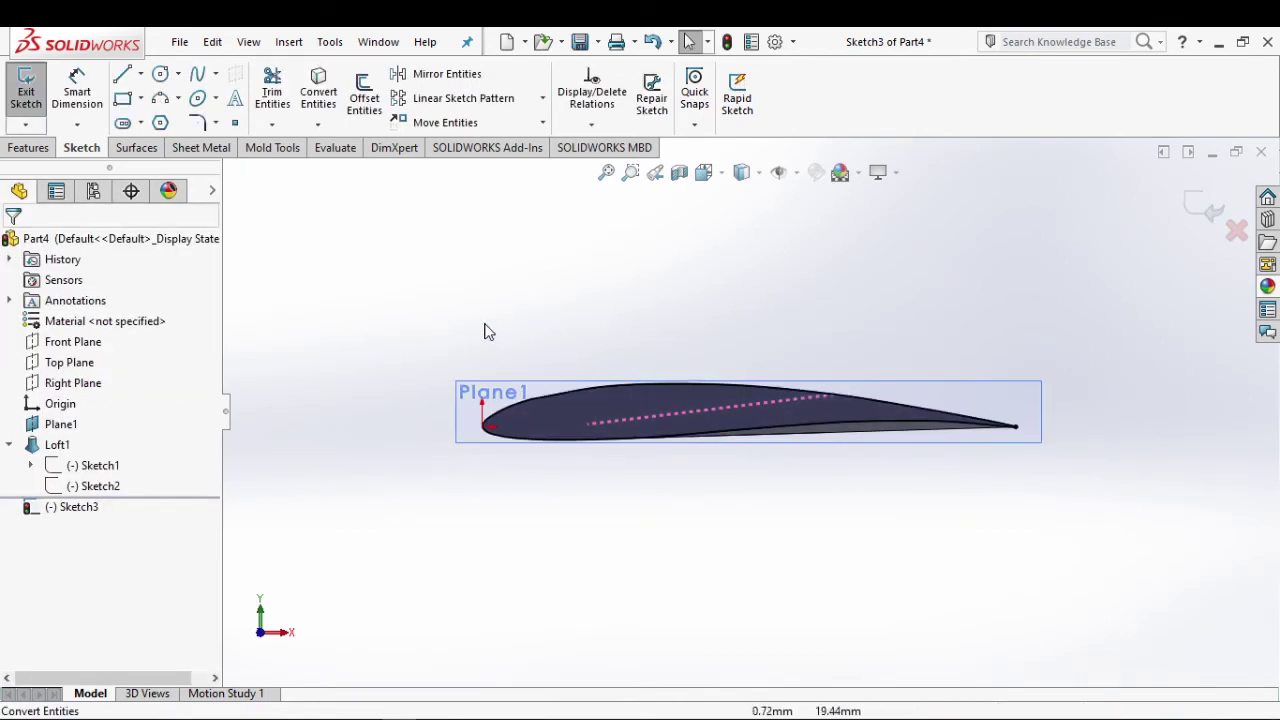
{"action": "left_click", "coordinate": [26, 90]}
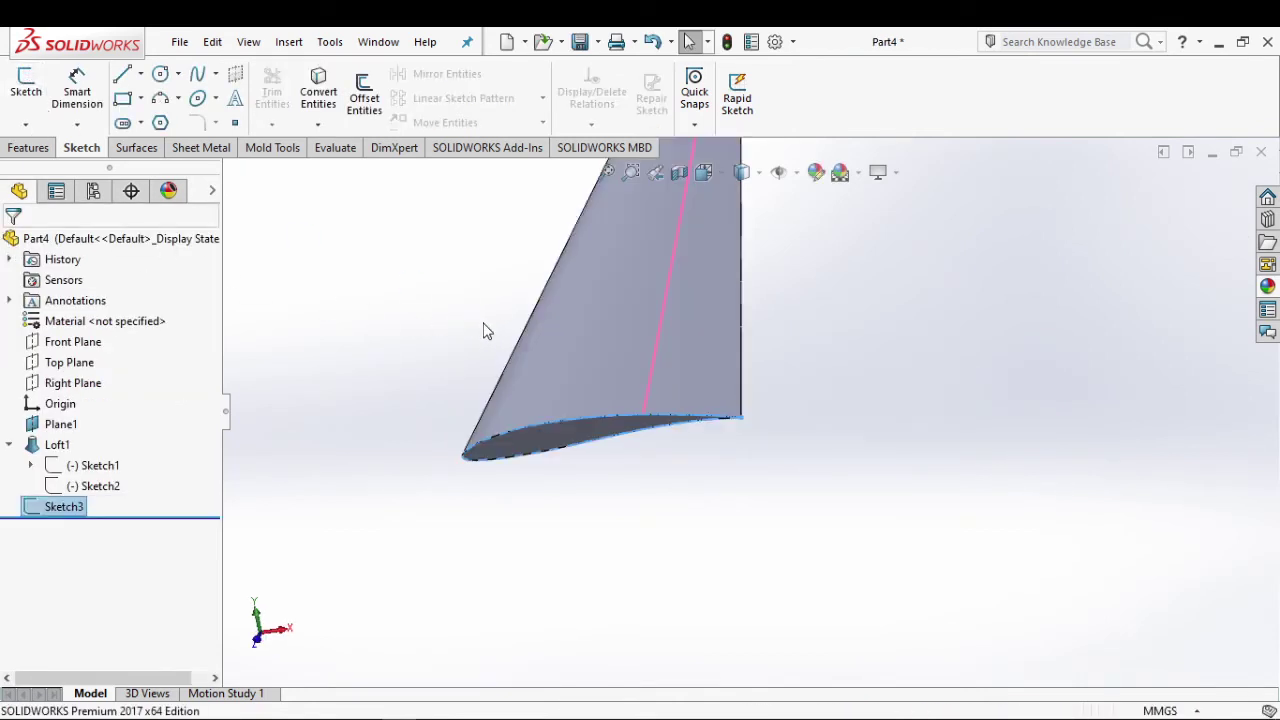
Step: Show the wing in the Isometric view
{"action": "scroll", "coordinate": [660, 435], "scroll_direction": "up", "scroll_amount": 3}
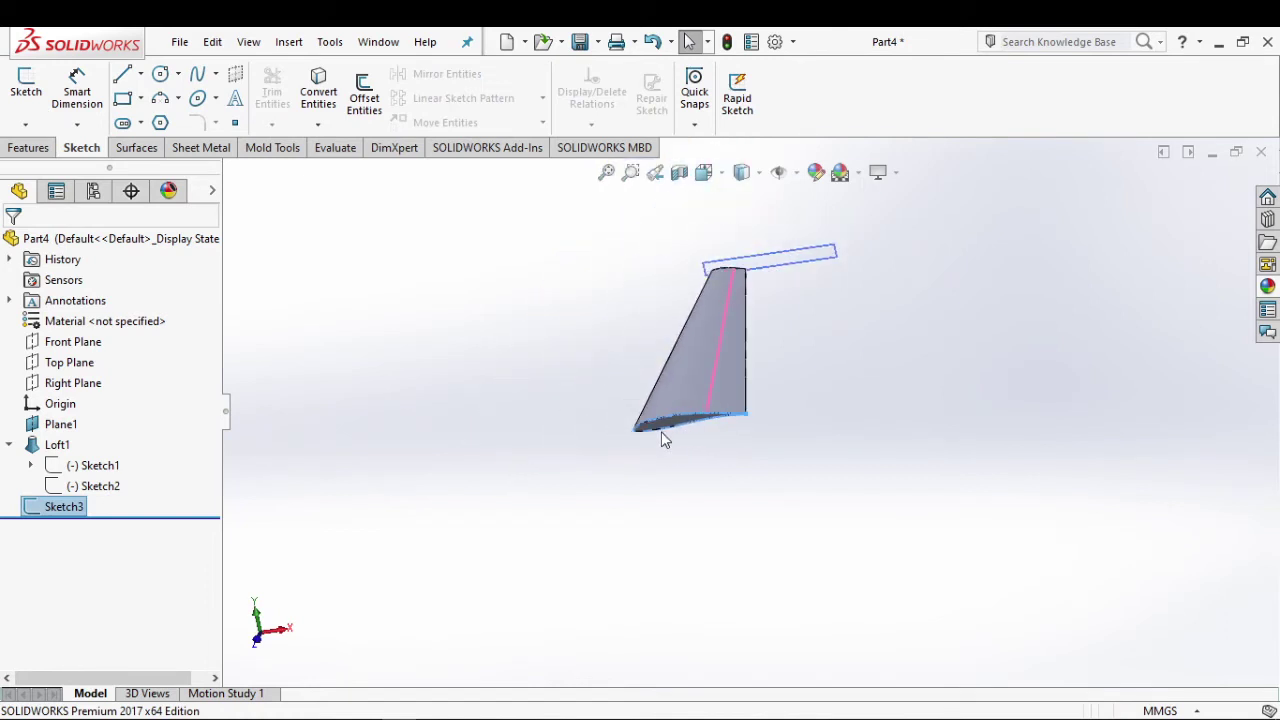
{"action": "key", "text": "space"}
{"action": "left_click", "coordinate": [745, 240]}
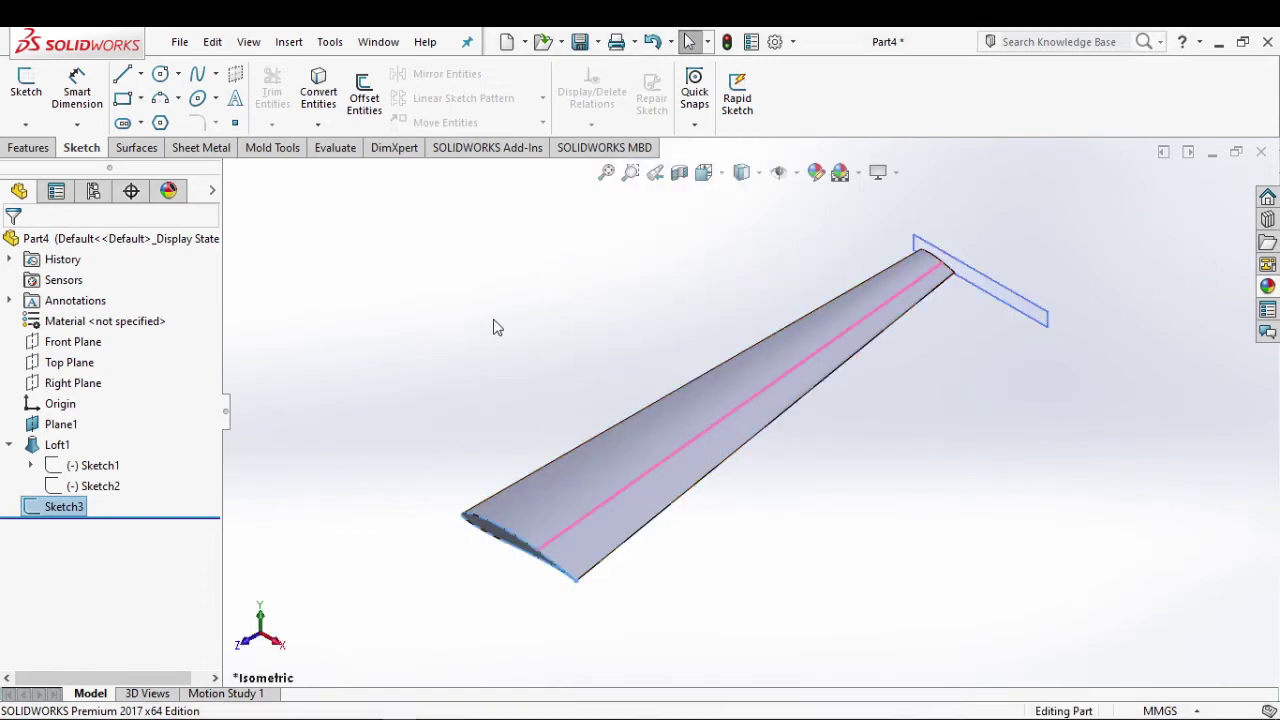
{"action": "scroll", "coordinate": [530, 582], "scroll_direction": "down", "scroll_amount": 2}
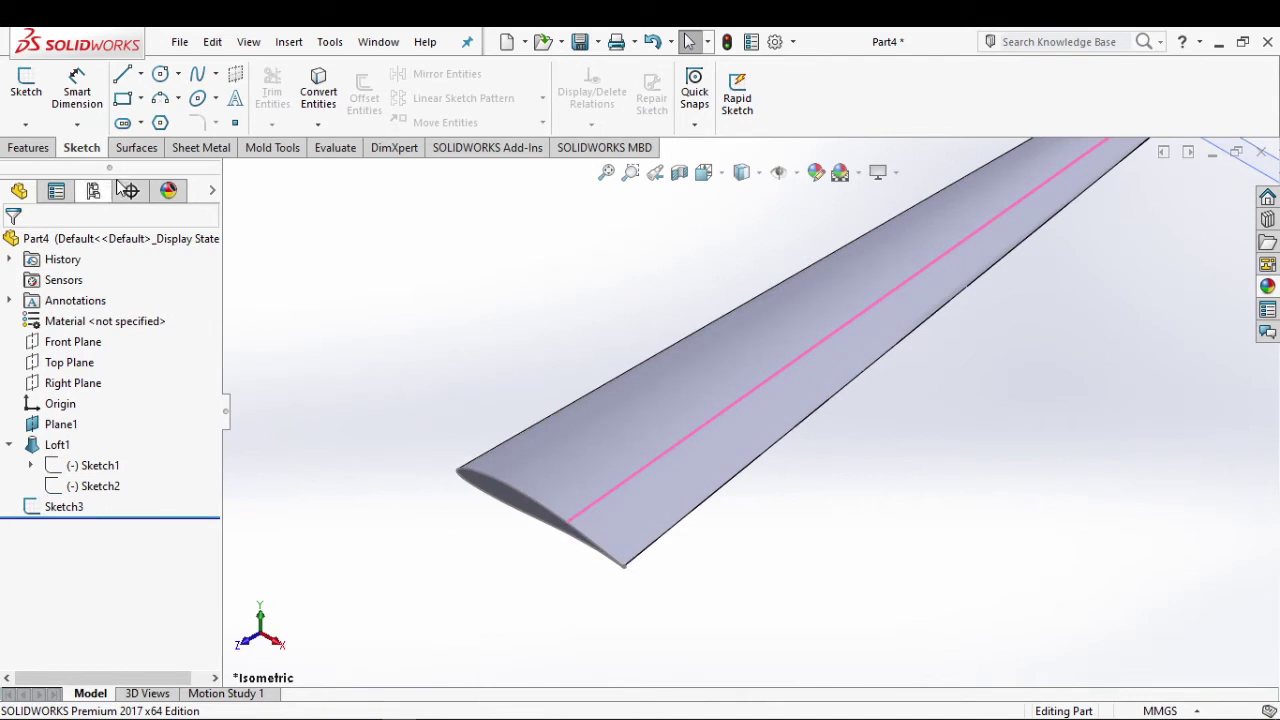
{"action": "left_click", "coordinate": [28, 147]}
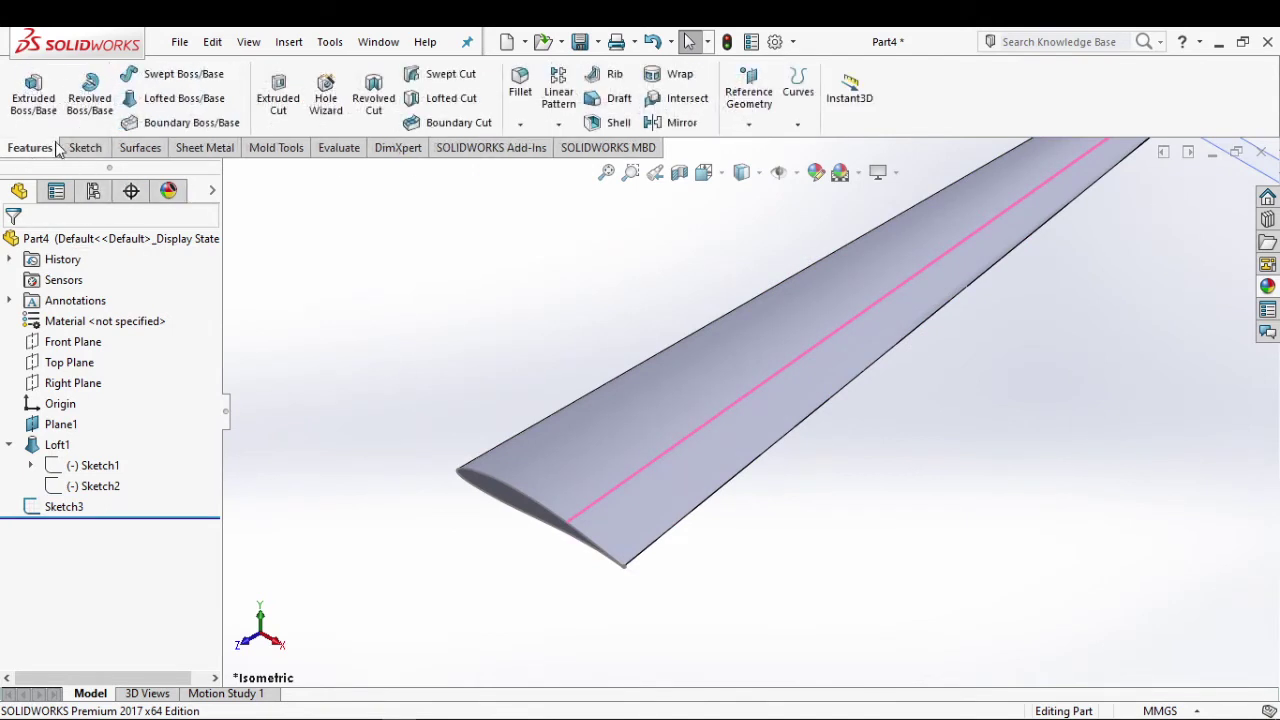
Step: Create reference Plane2 offset 50 mm from the Front Plane
{"action": "left_click", "coordinate": [748, 124]}
{"action": "left_click", "coordinate": [760, 150]}
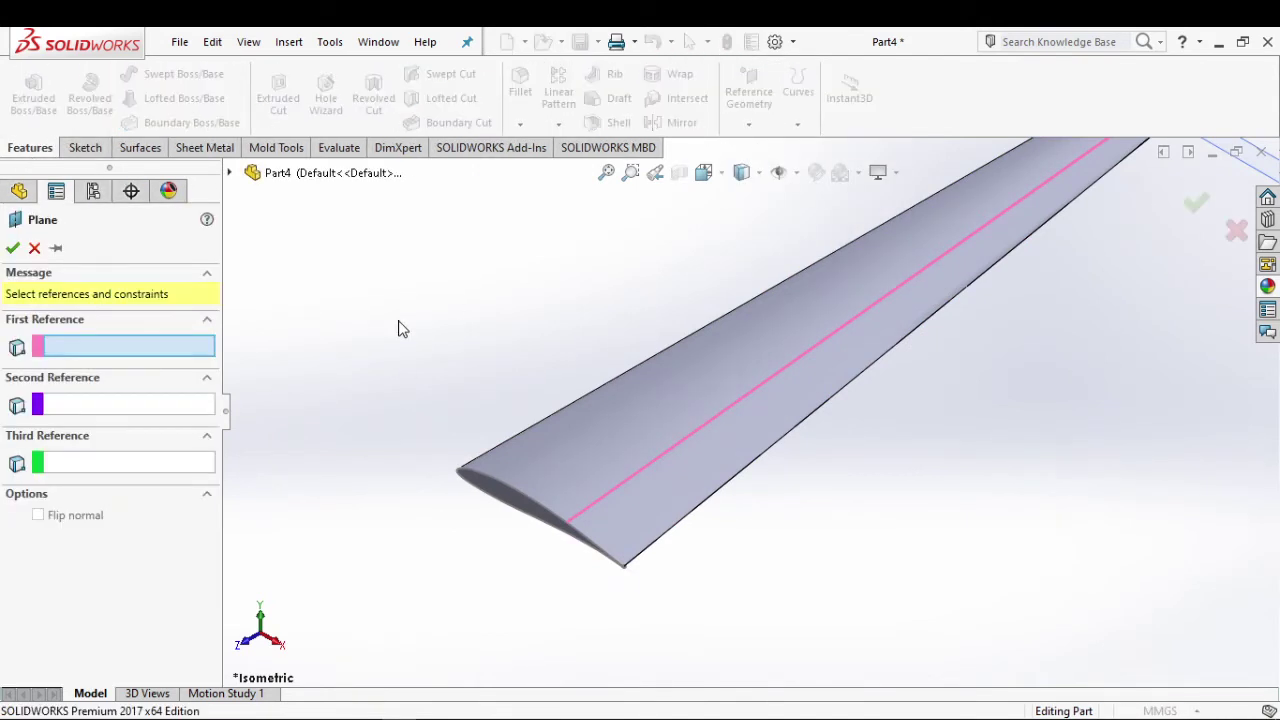
{"action": "left_click", "coordinate": [229, 176]}
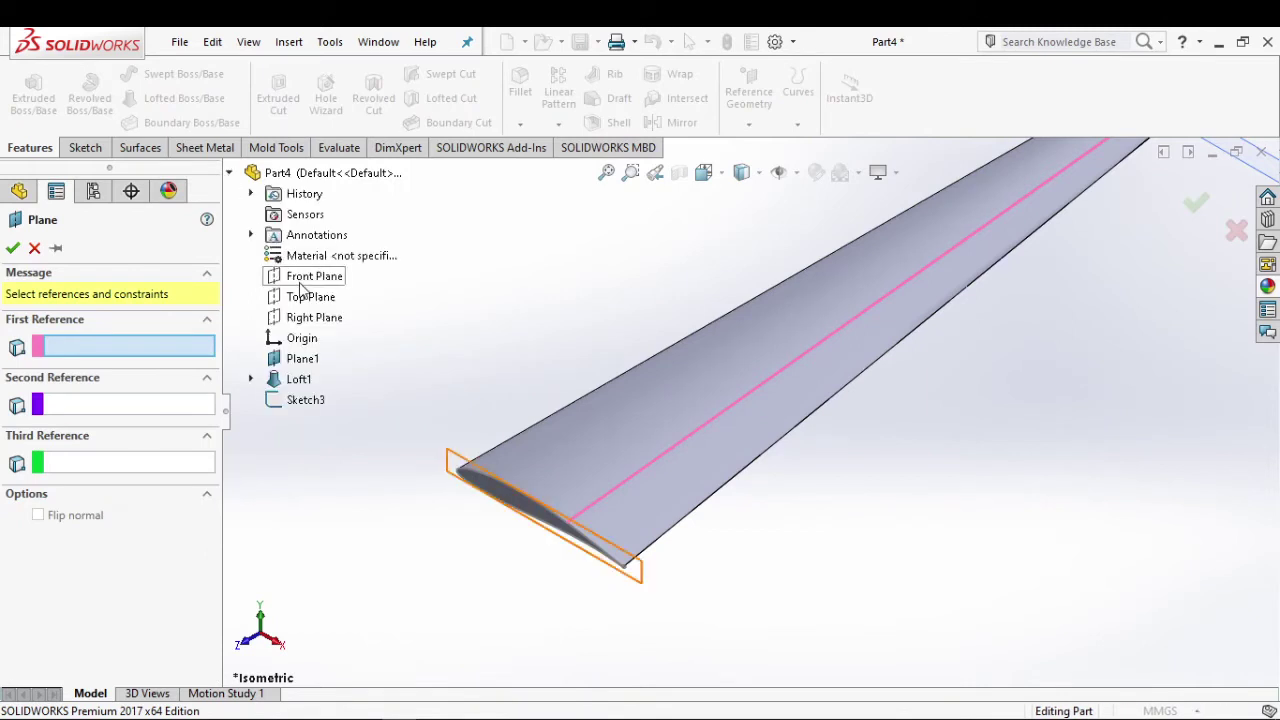
{"action": "left_click", "coordinate": [303, 280]}
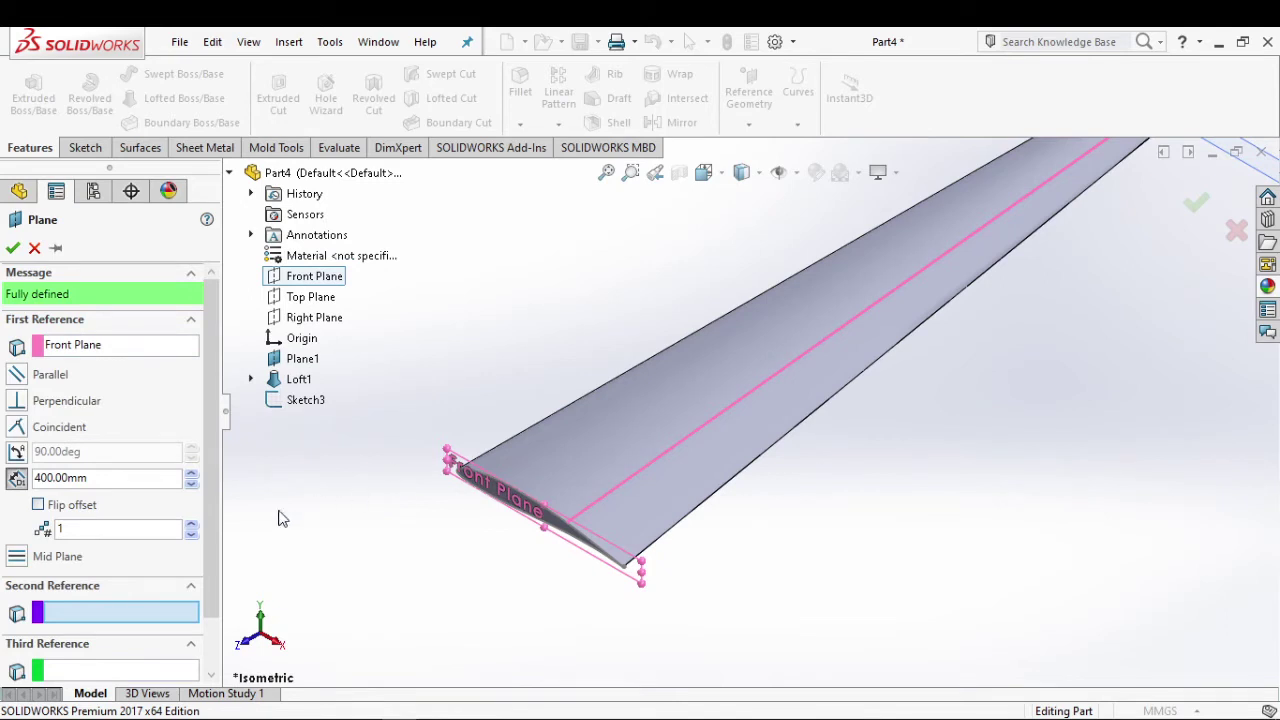
{"action": "double_click", "coordinate": [115, 480]}
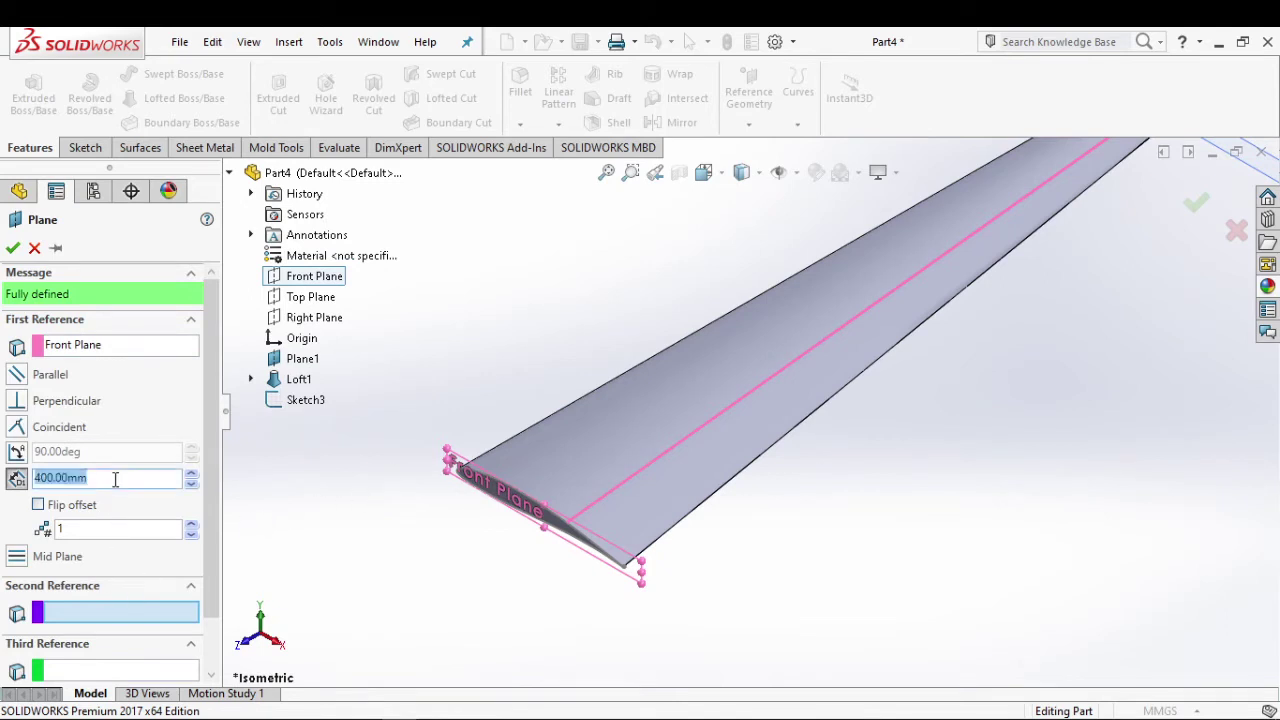
{"action": "type", "text": "50"}
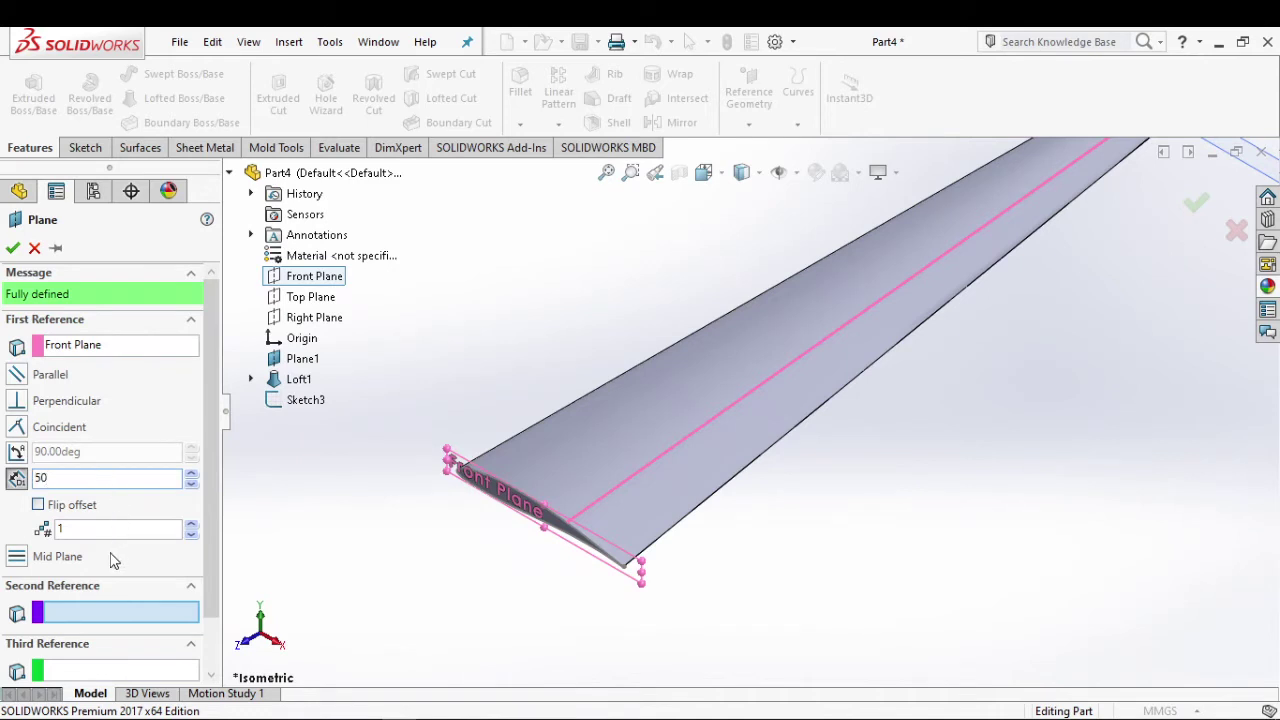
{"action": "key", "text": "Return"}
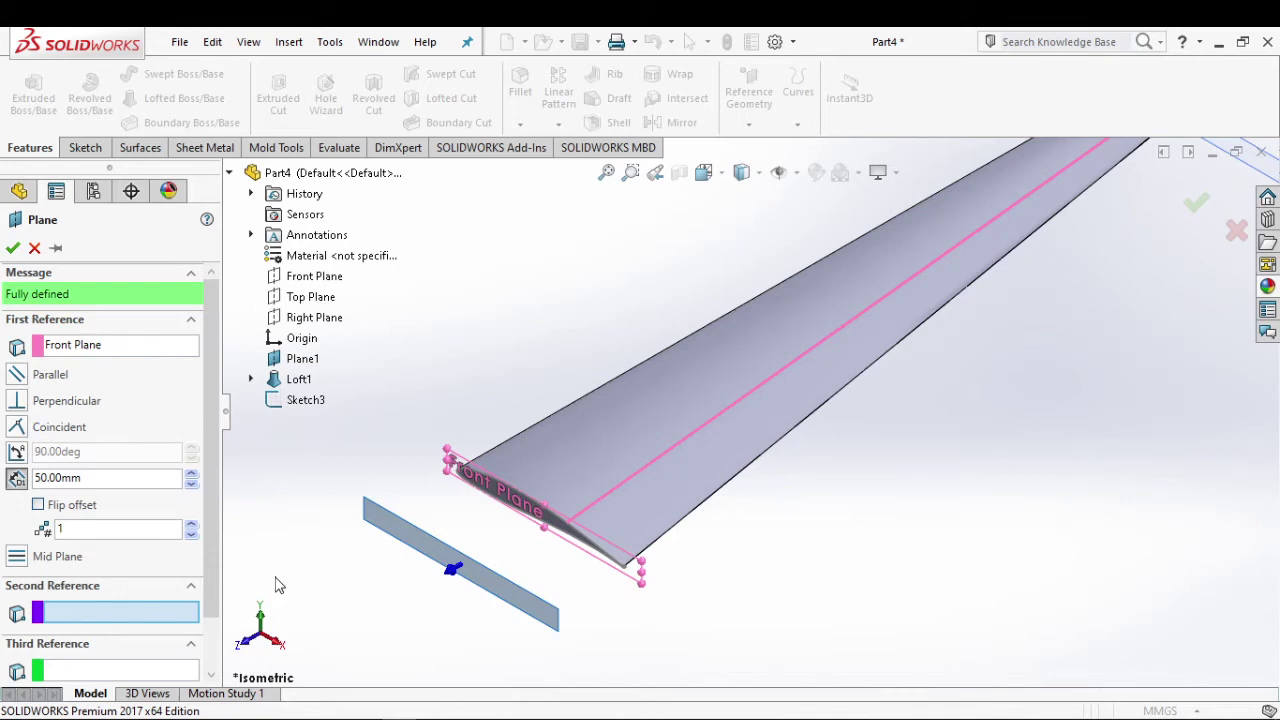
{"action": "left_click", "coordinate": [13, 249]}
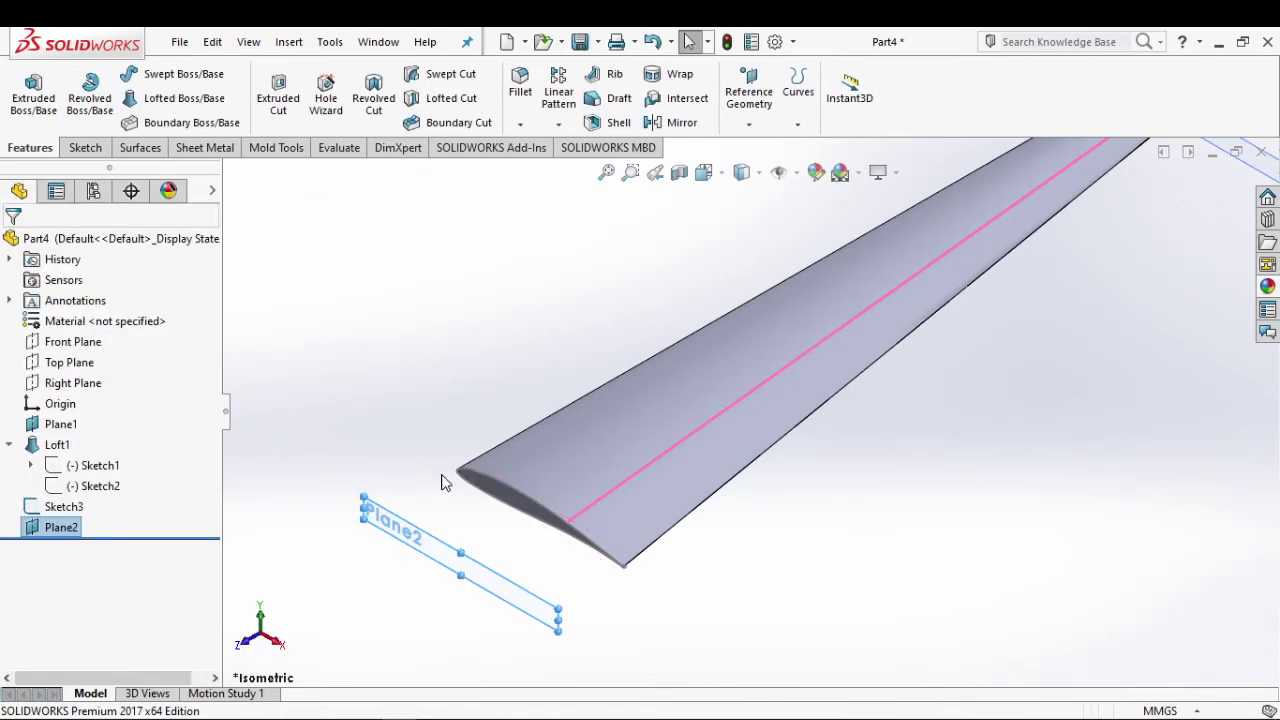
{"action": "left_click", "coordinate": [437, 552]}
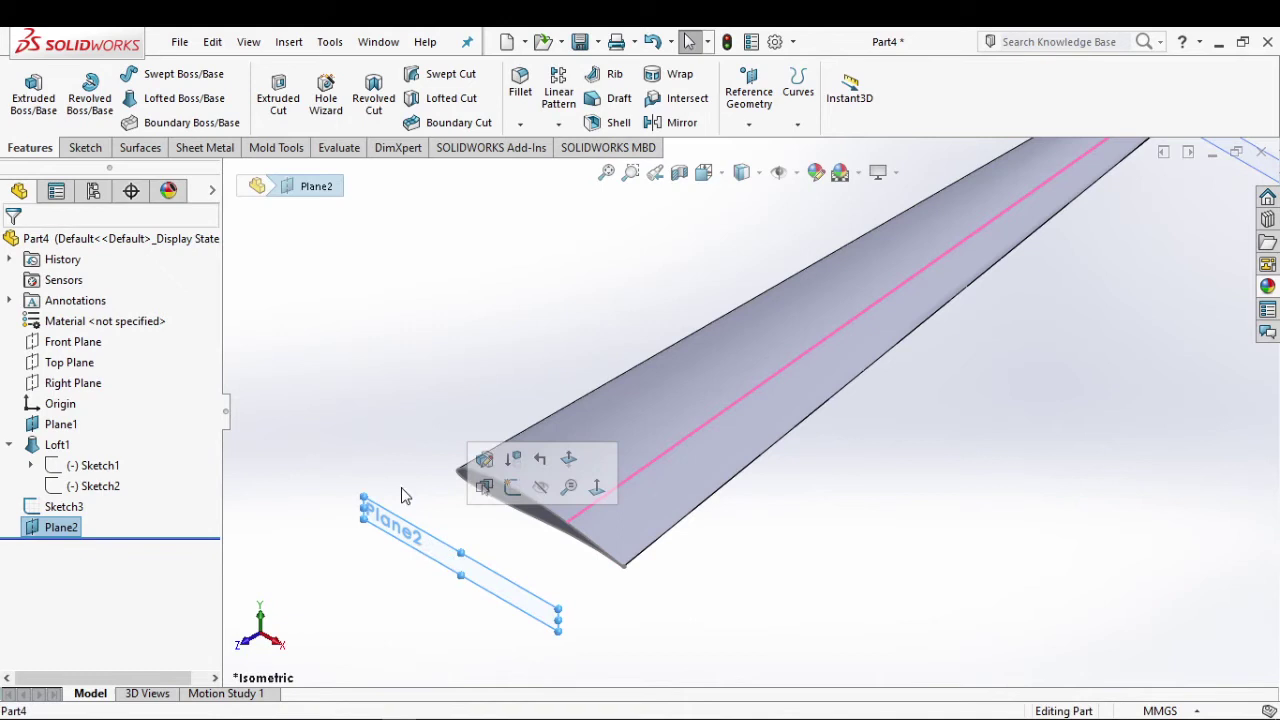
Step: Start Sketch4 on Plane2 and draw a corner rectangle over the airfoil's leading portion
{"action": "left_click", "coordinate": [84, 147]}
{"action": "left_click", "coordinate": [26, 90]}
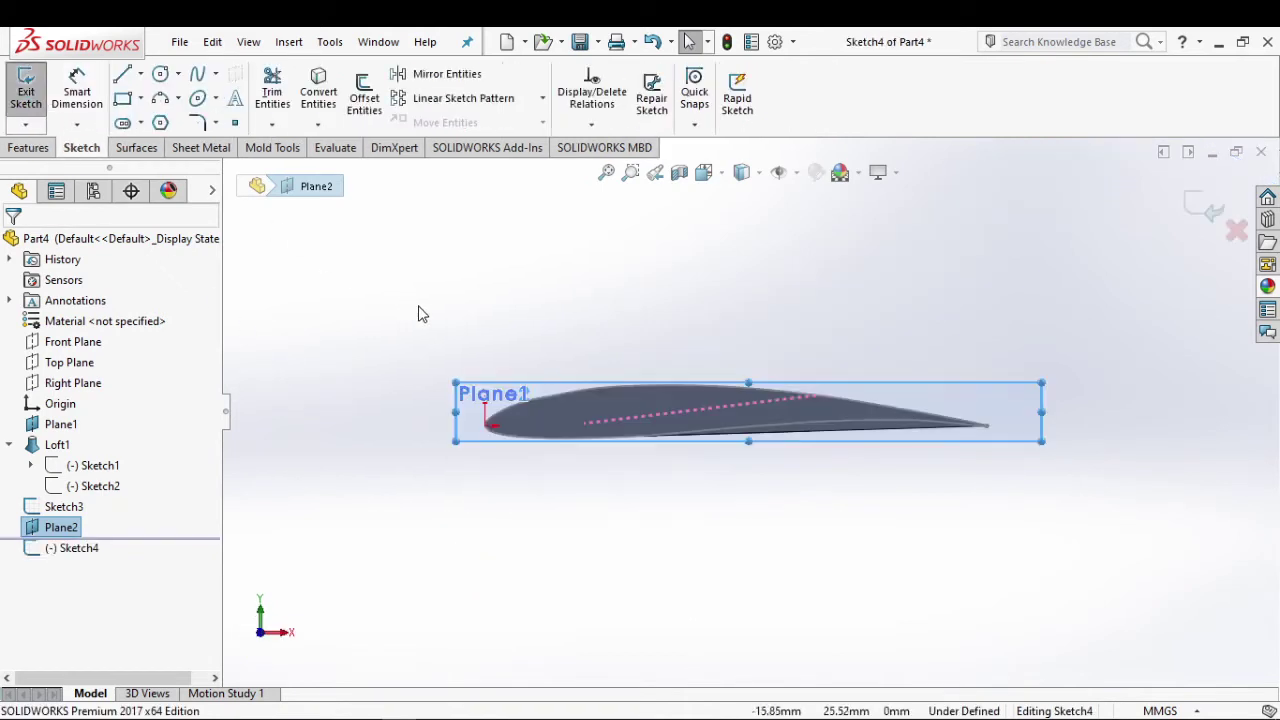
{"action": "scroll", "coordinate": [699, 278], "scroll_direction": "down", "scroll_amount": 2}
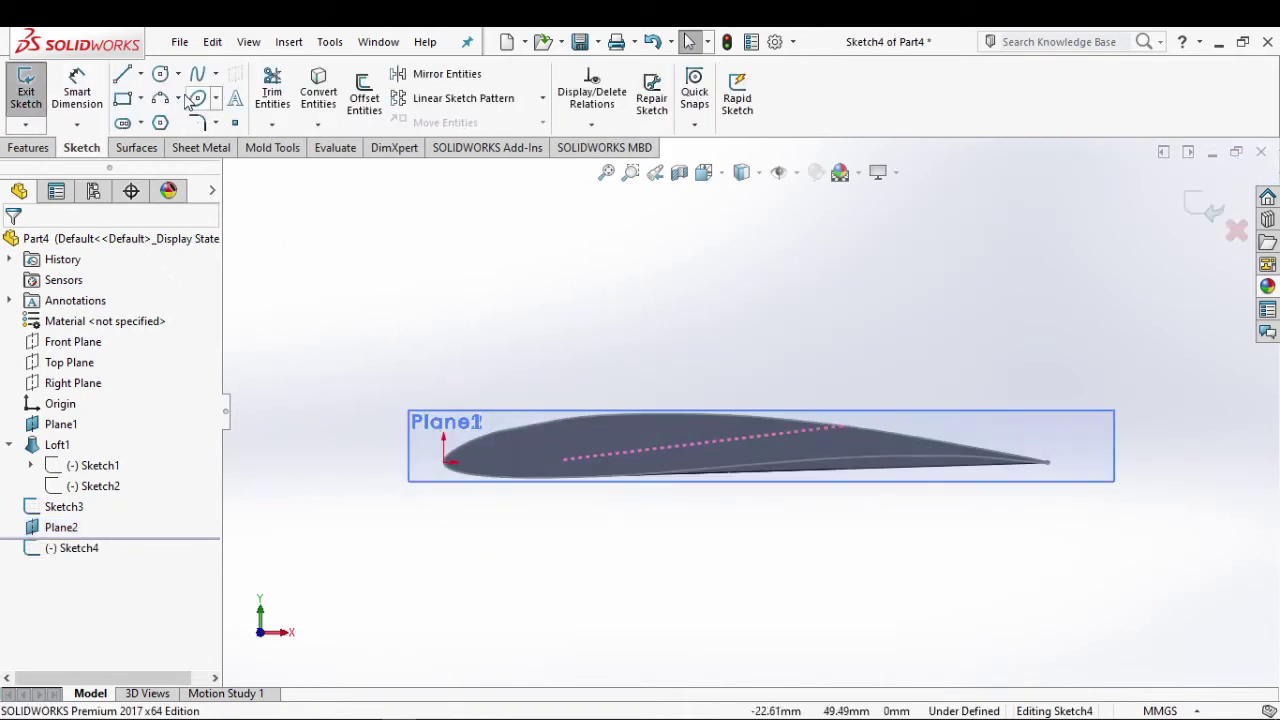
{"action": "left_click", "coordinate": [122, 98]}
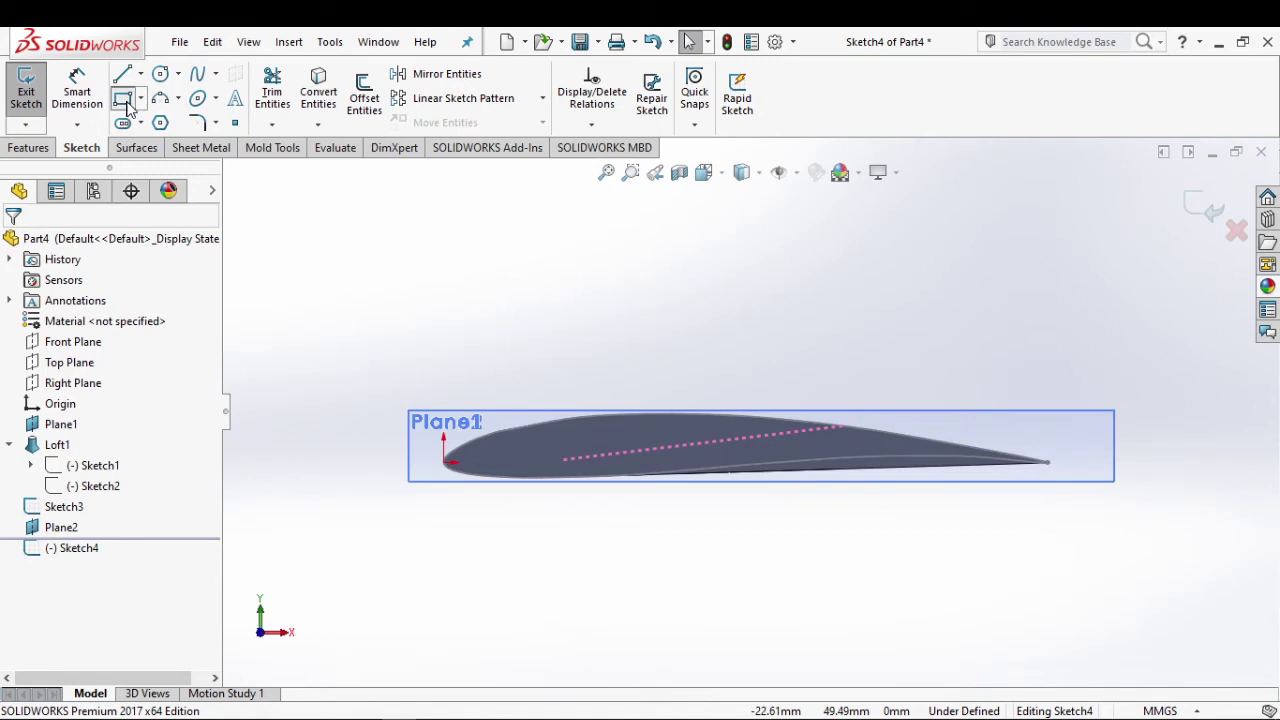
{"action": "left_click", "coordinate": [443, 361]}
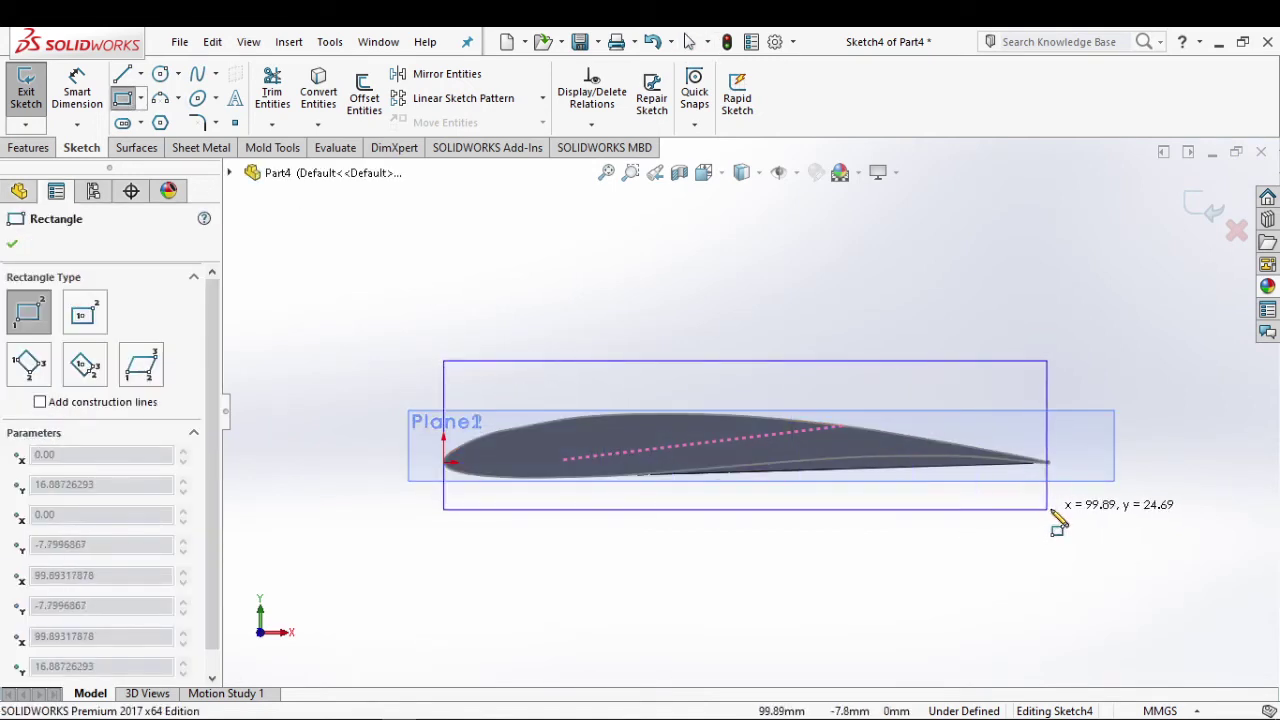
{"action": "left_click", "coordinate": [796, 497]}
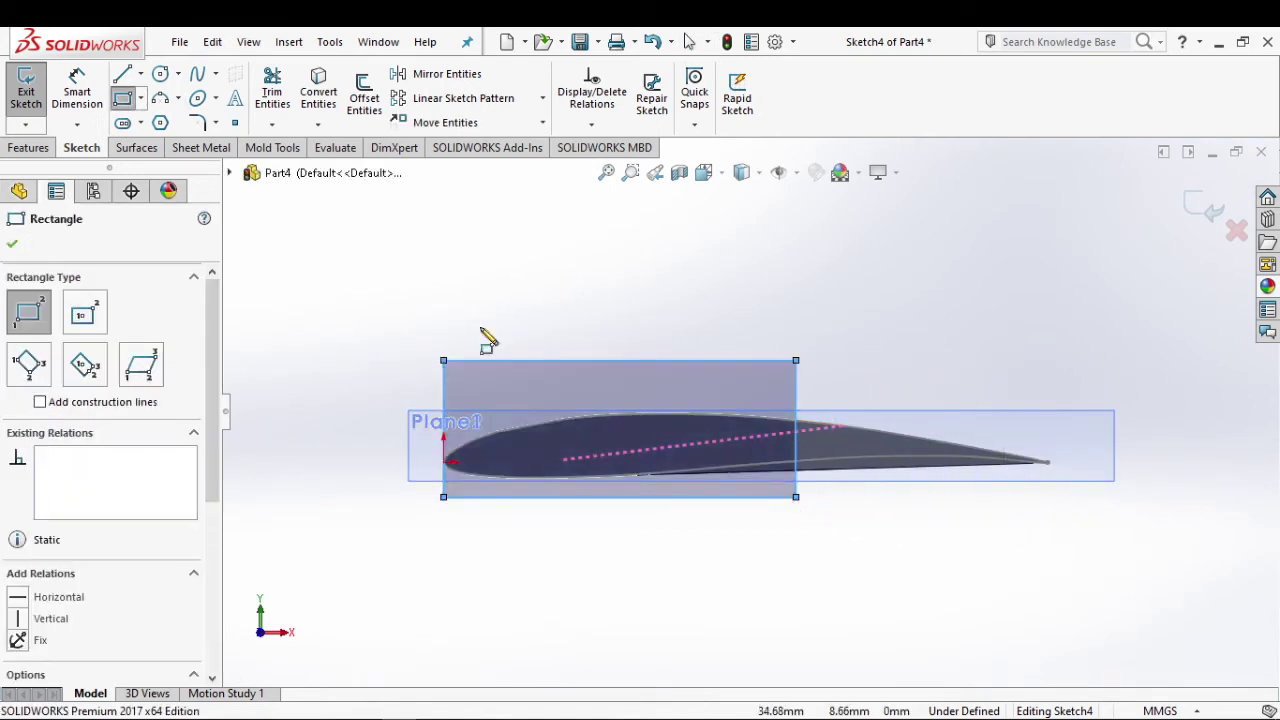
Step: Dimension the rectangle's top edge to a 50 mm width
{"action": "left_click", "coordinate": [70, 92]}
{"action": "left_click", "coordinate": [583, 362]}
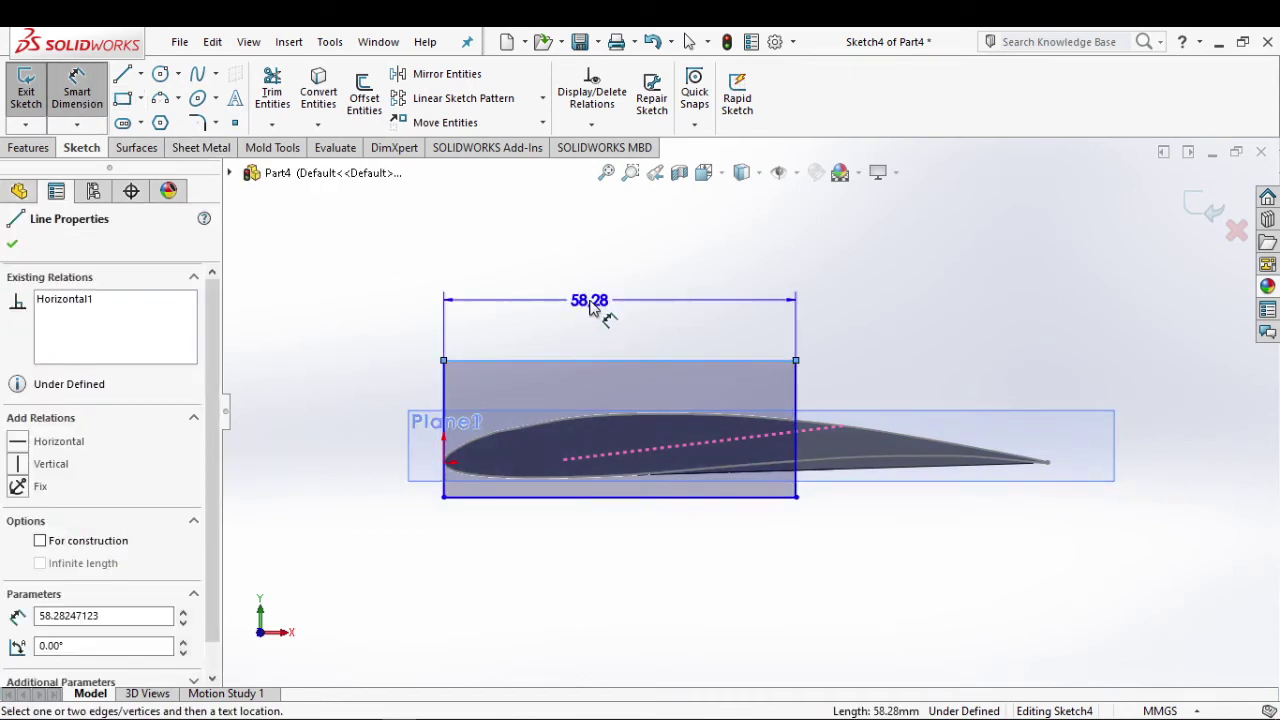
{"action": "left_click", "coordinate": [593, 309]}
{"action": "type", "text": "50"}
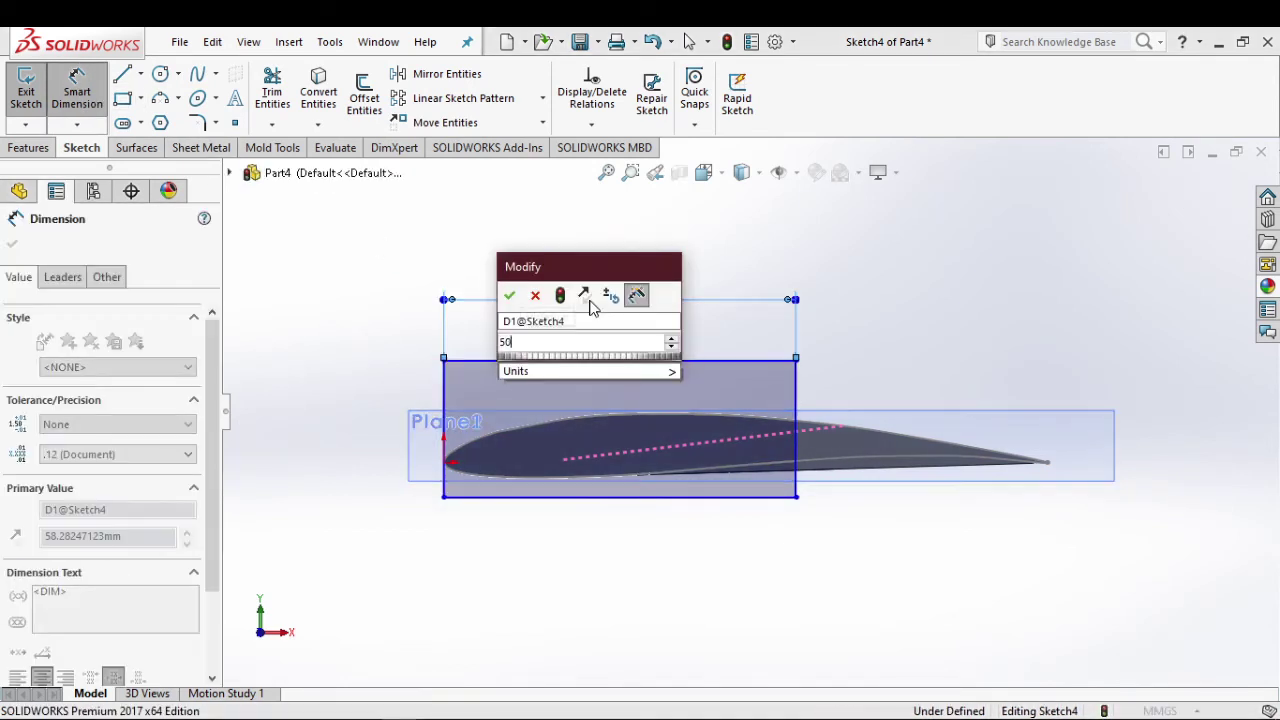
{"action": "key", "text": "Return"}
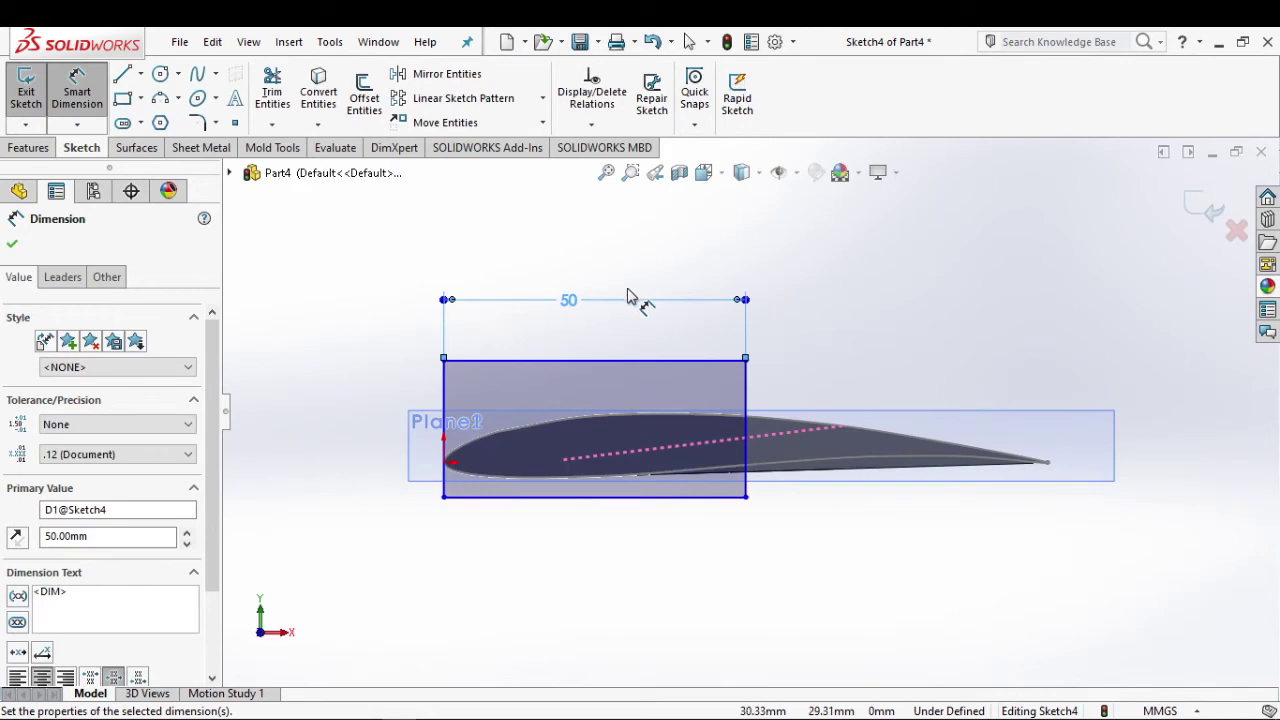
{"action": "scroll", "coordinate": [600, 325], "scroll_direction": "down", "scroll_amount": 3}
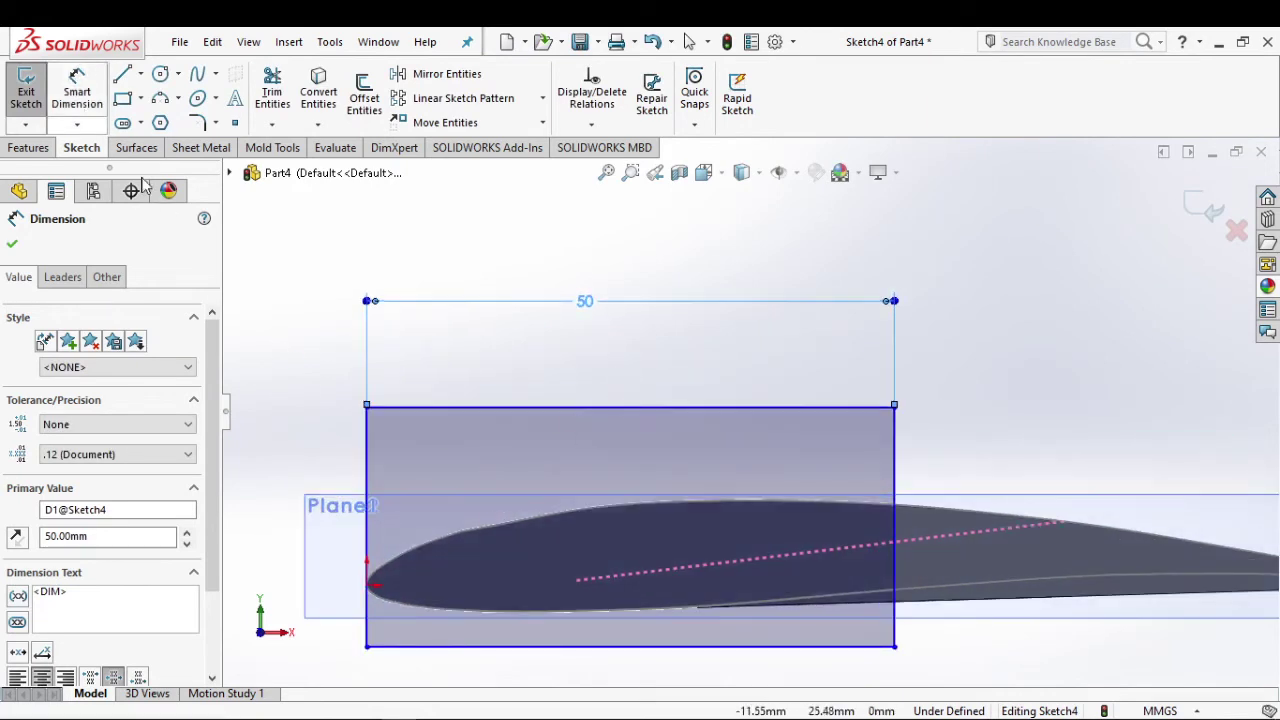
{"action": "key", "text": "Escape"}
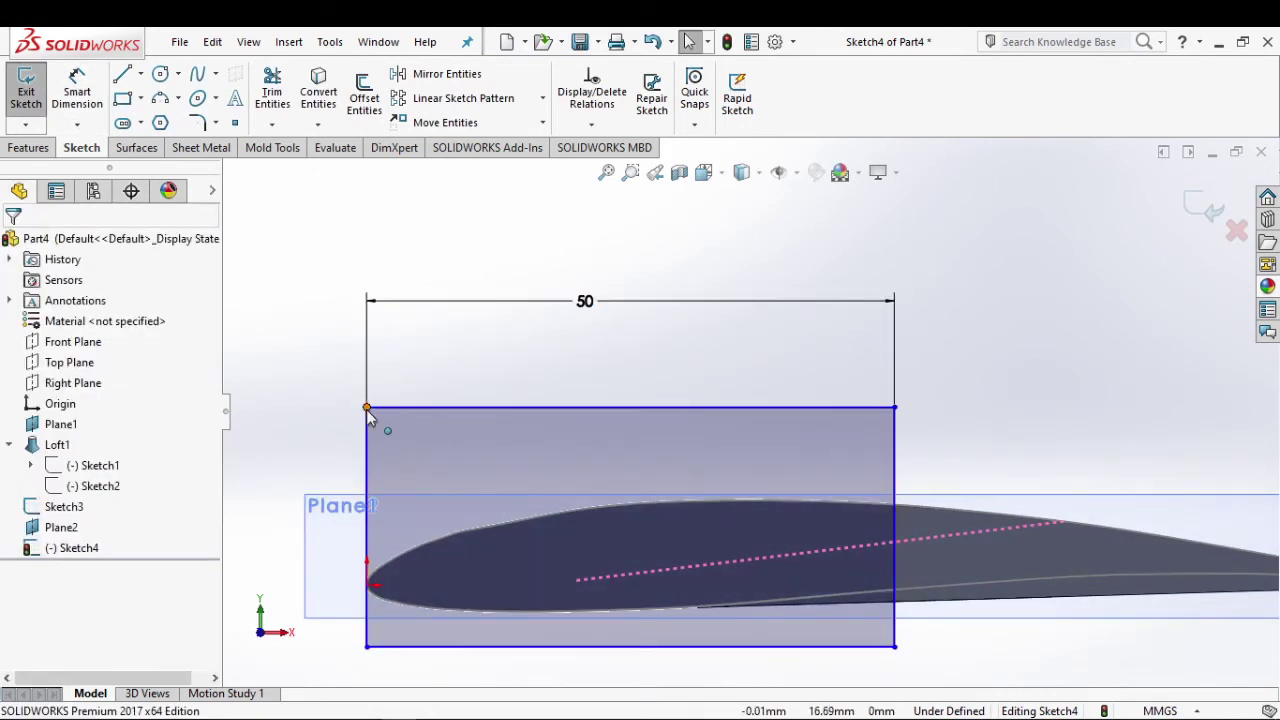
Step: Make the rectangle's top edge tangent to the airfoil outline
{"action": "left_click", "coordinate": [366, 409]}
{"action": "left_click", "coordinate": [373, 662]}
{"action": "left_click", "coordinate": [366, 647], "text": "ctrl"}
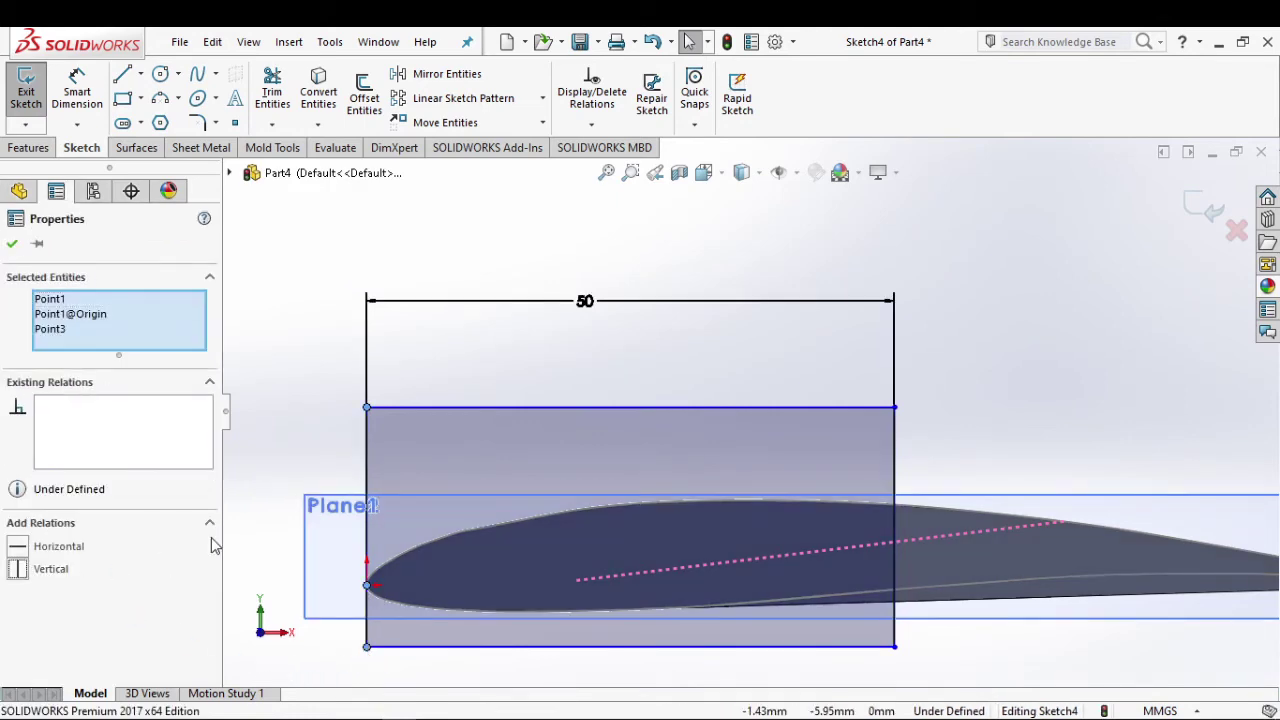
{"action": "left_click", "coordinate": [291, 363]}
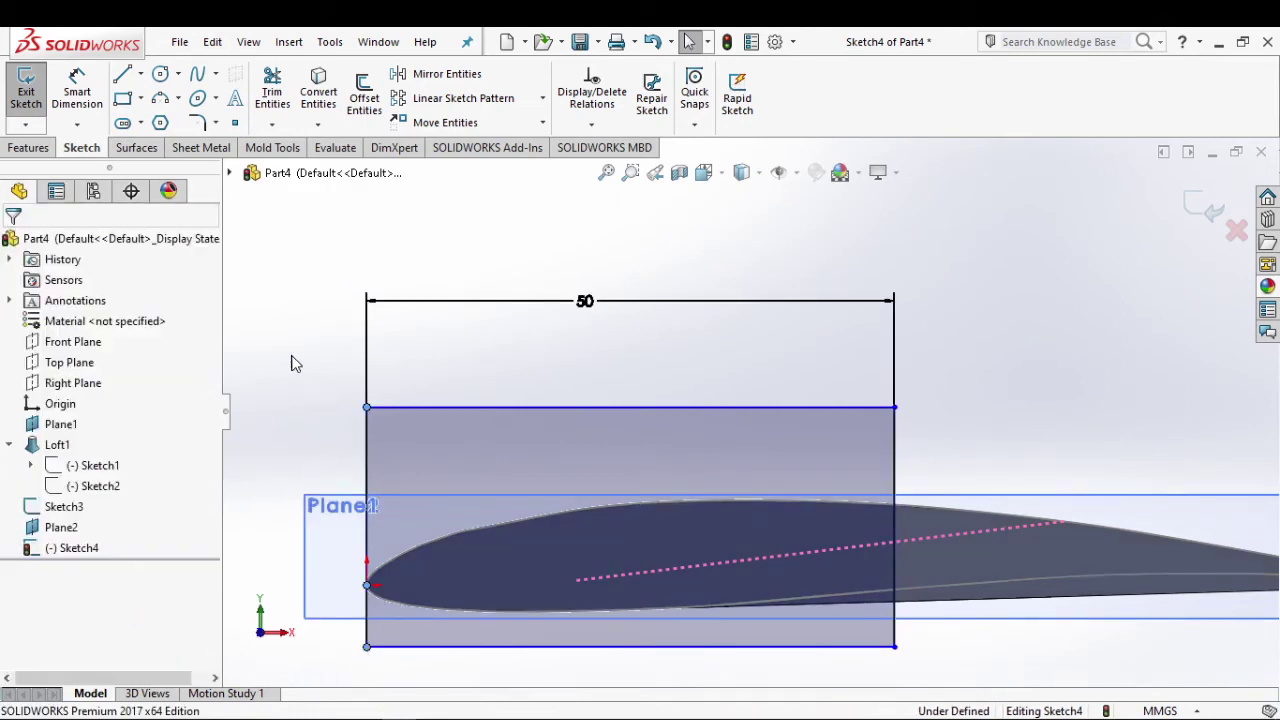
{"action": "left_click", "coordinate": [659, 407]}
{"action": "left_click", "coordinate": [685, 500], "text": "ctrl"}
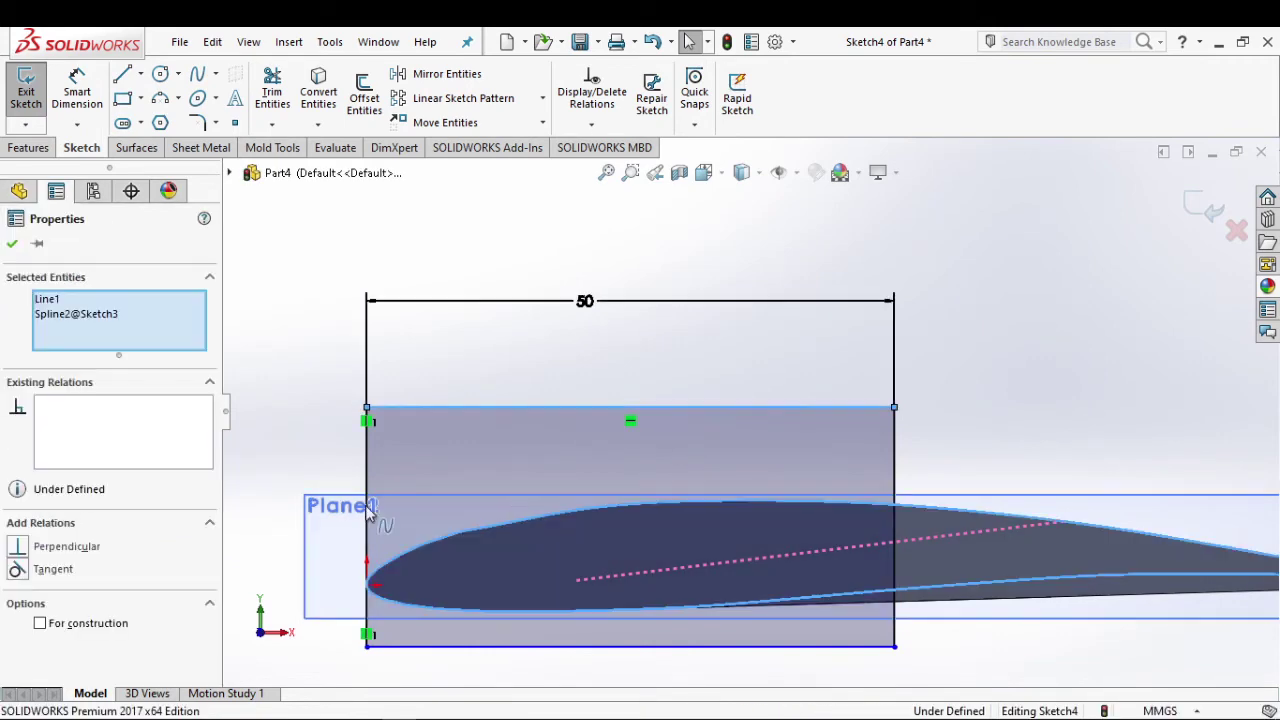
{"action": "left_click", "coordinate": [18, 569]}
{"action": "left_click", "coordinate": [311, 345]}
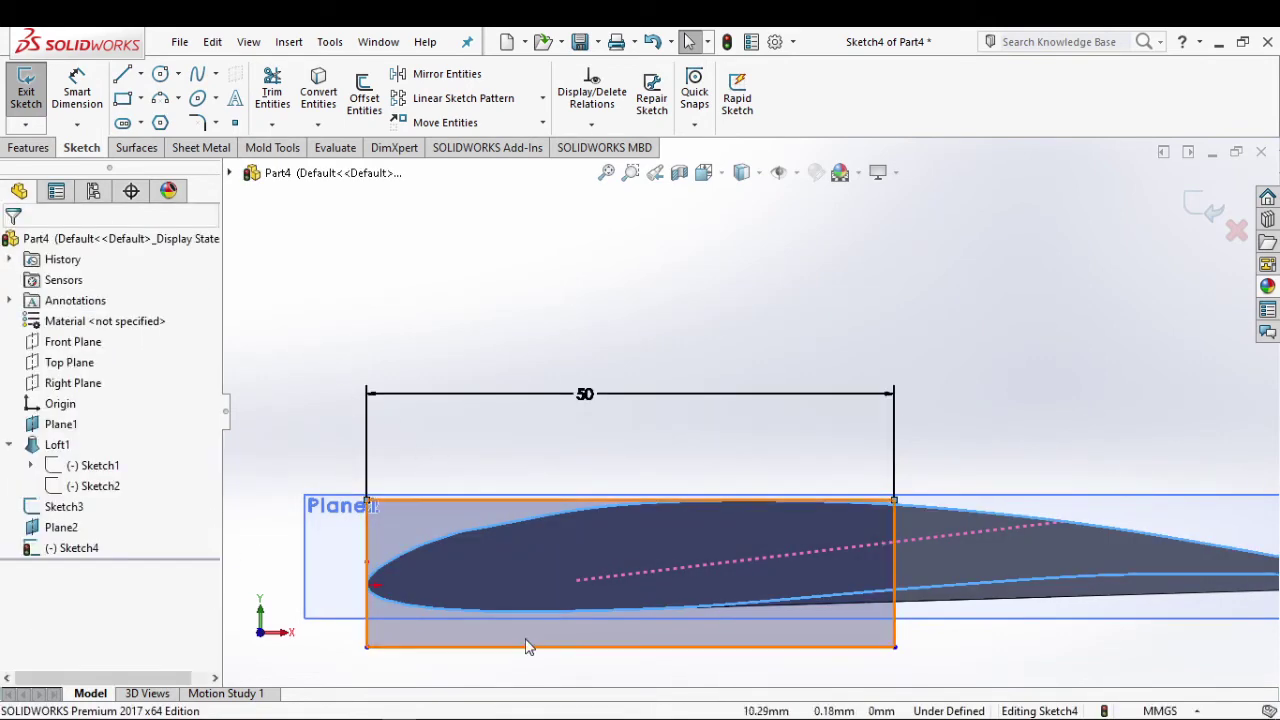
Step: Make the rectangle's bottom edge tangent to the airfoil, fully defining Sketch4
{"action": "left_click", "coordinate": [678, 648]}
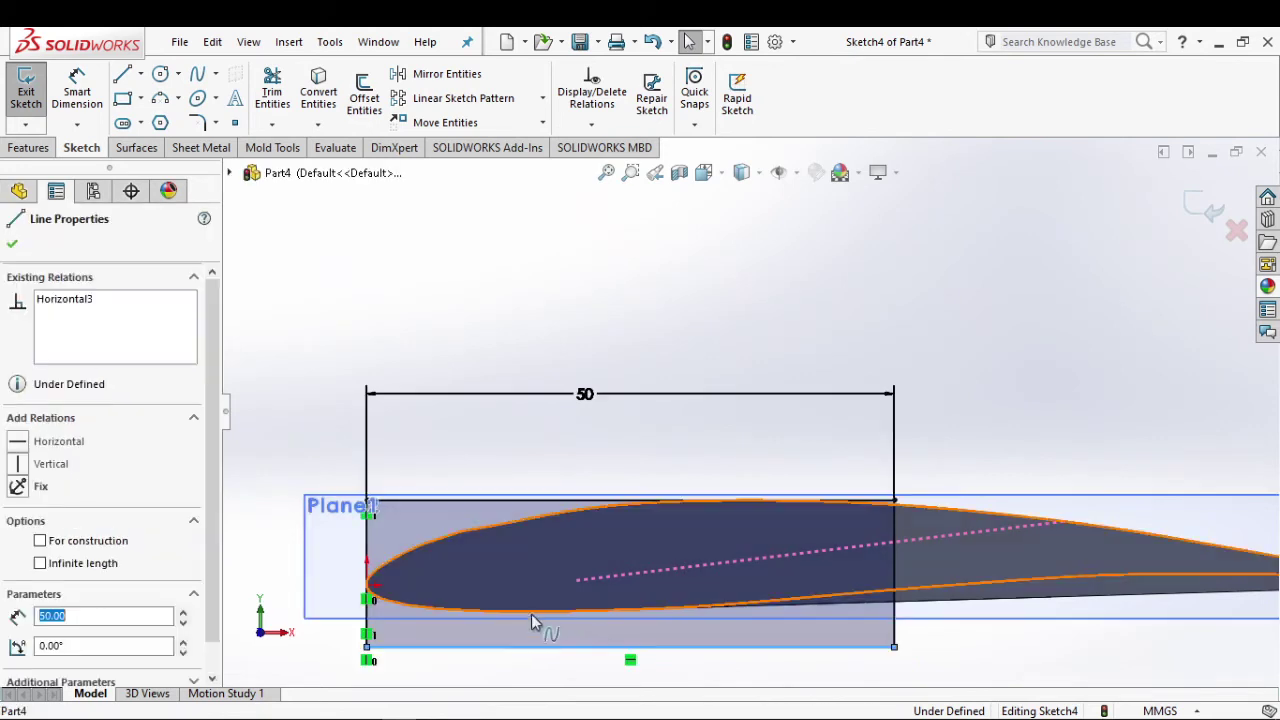
{"action": "left_click", "coordinate": [472, 612], "text": "ctrl"}
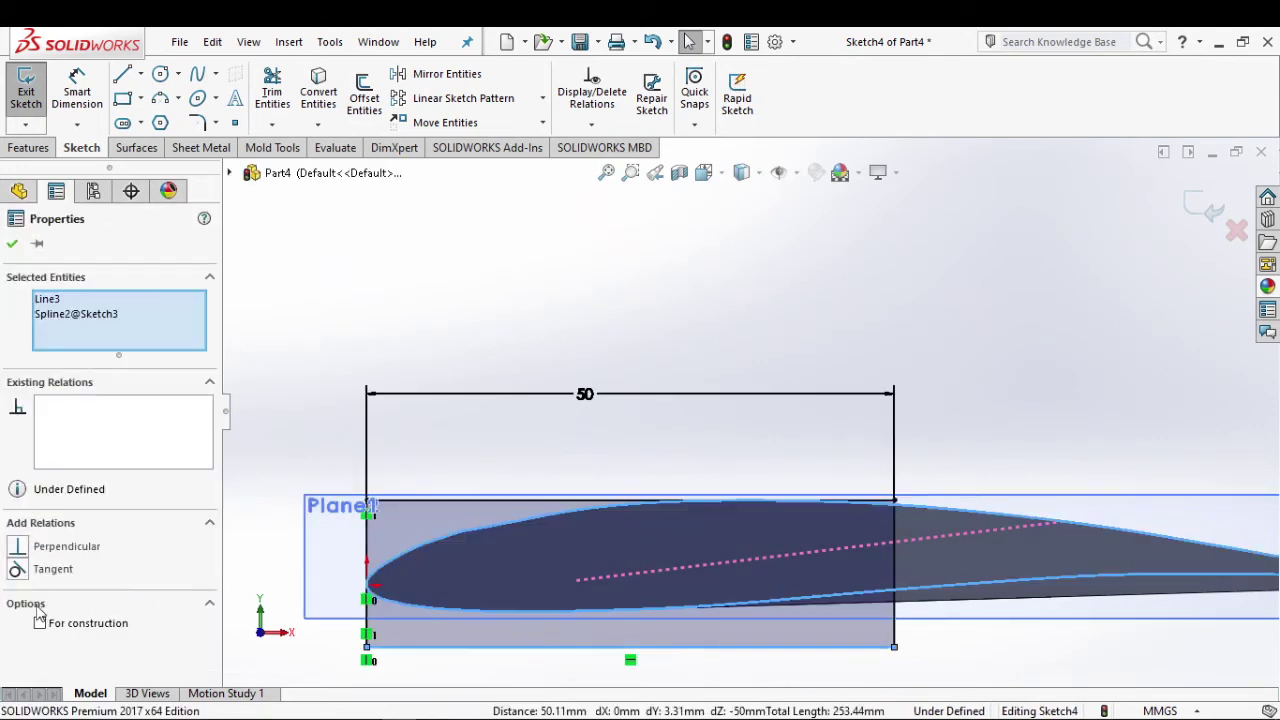
{"action": "left_click", "coordinate": [17, 570]}
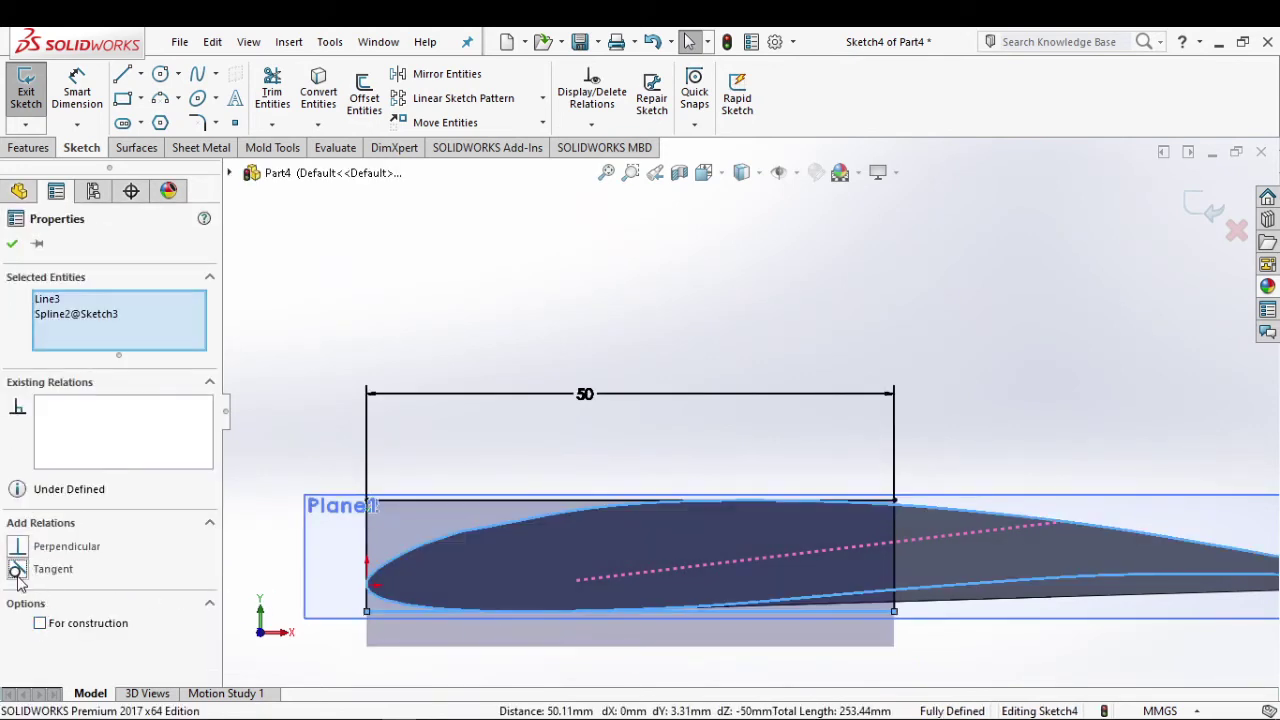
{"action": "left_click", "coordinate": [905, 360]}
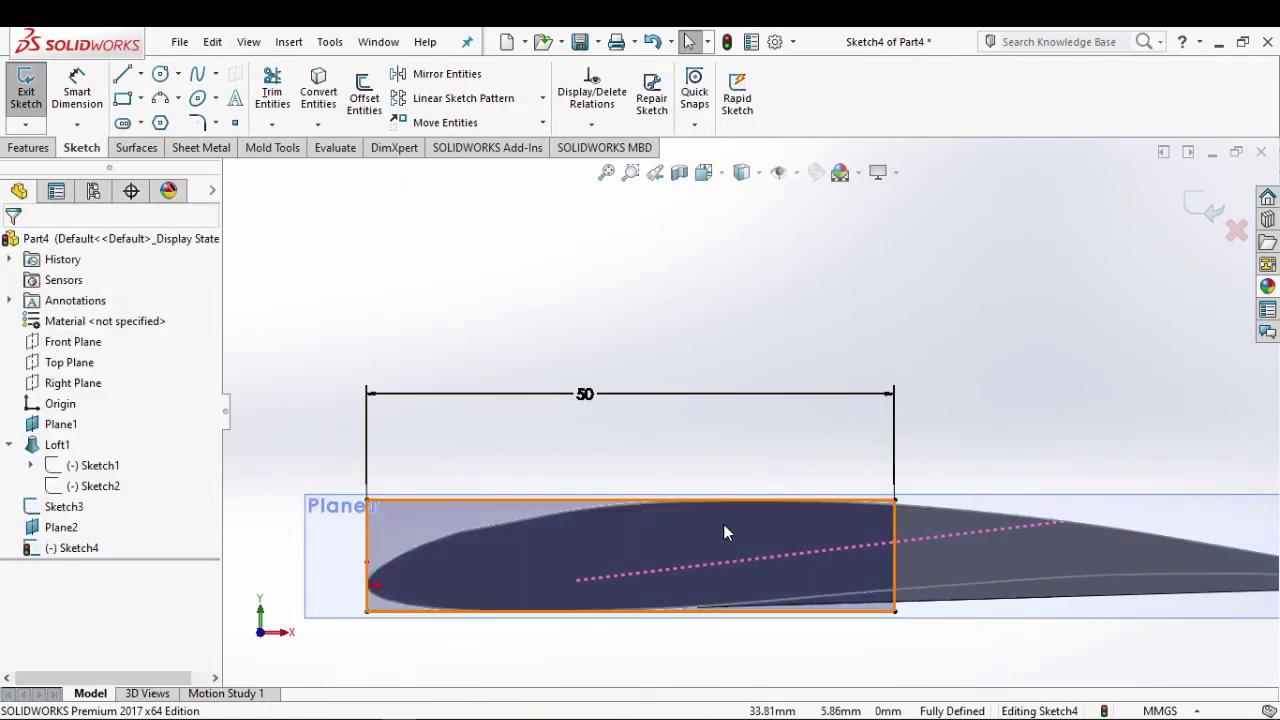
{"action": "scroll", "coordinate": [723, 524], "scroll_direction": "up", "scroll_amount": 2}
{"action": "scroll", "coordinate": [763, 518], "scroll_direction": "down", "scroll_amount": 2}
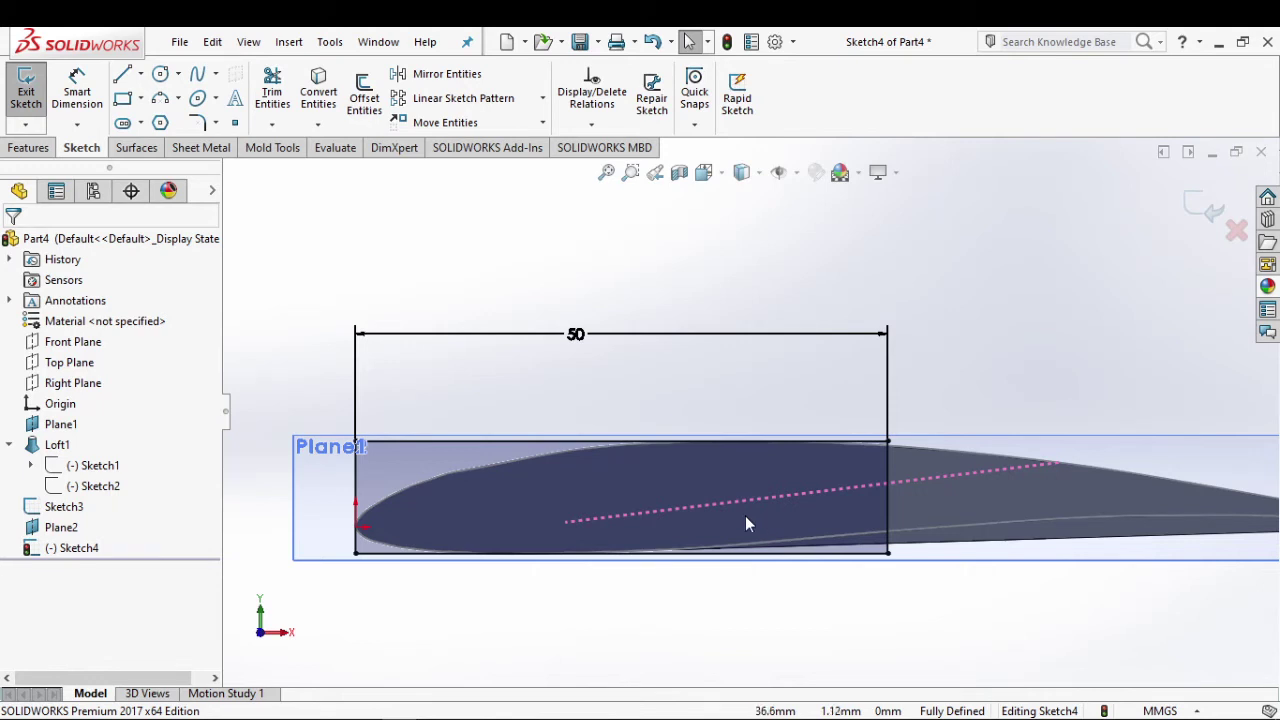
Step: Close Sketch4, the 50 mm rectangle on Plane2, and bring up the Features commands
{"action": "left_click", "coordinate": [11, 86]}
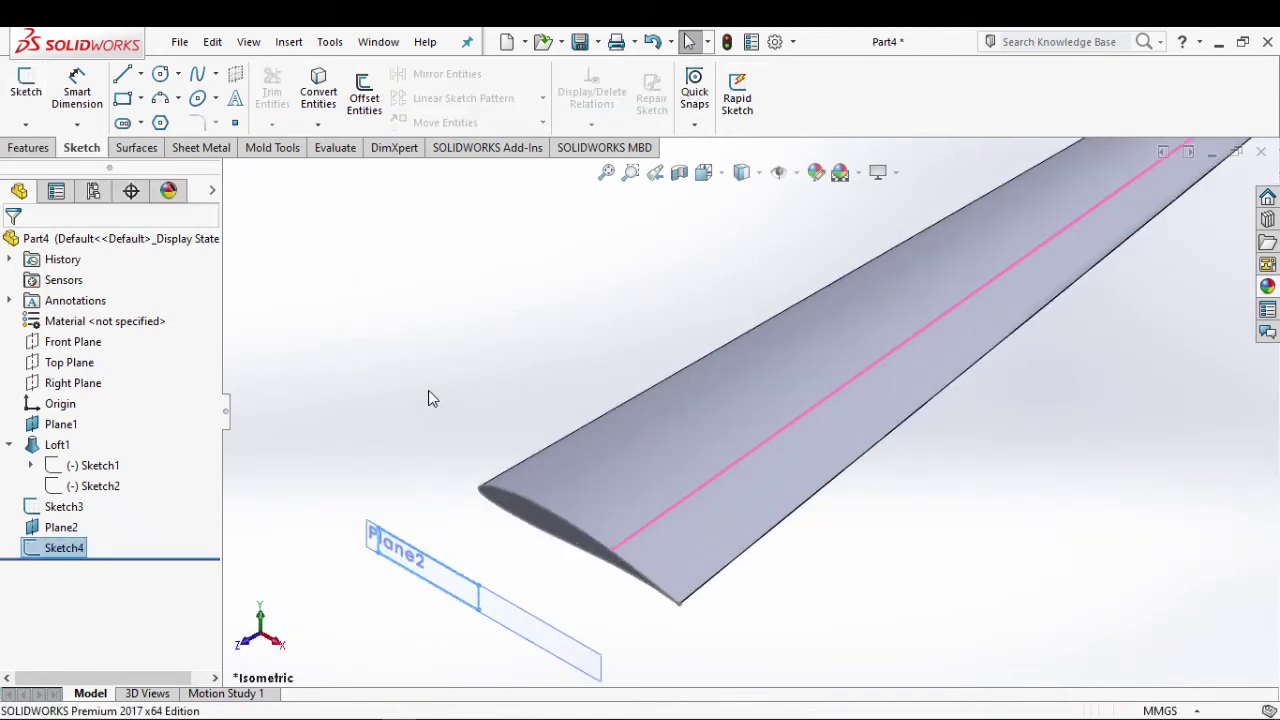
{"action": "left_click", "coordinate": [28, 147]}
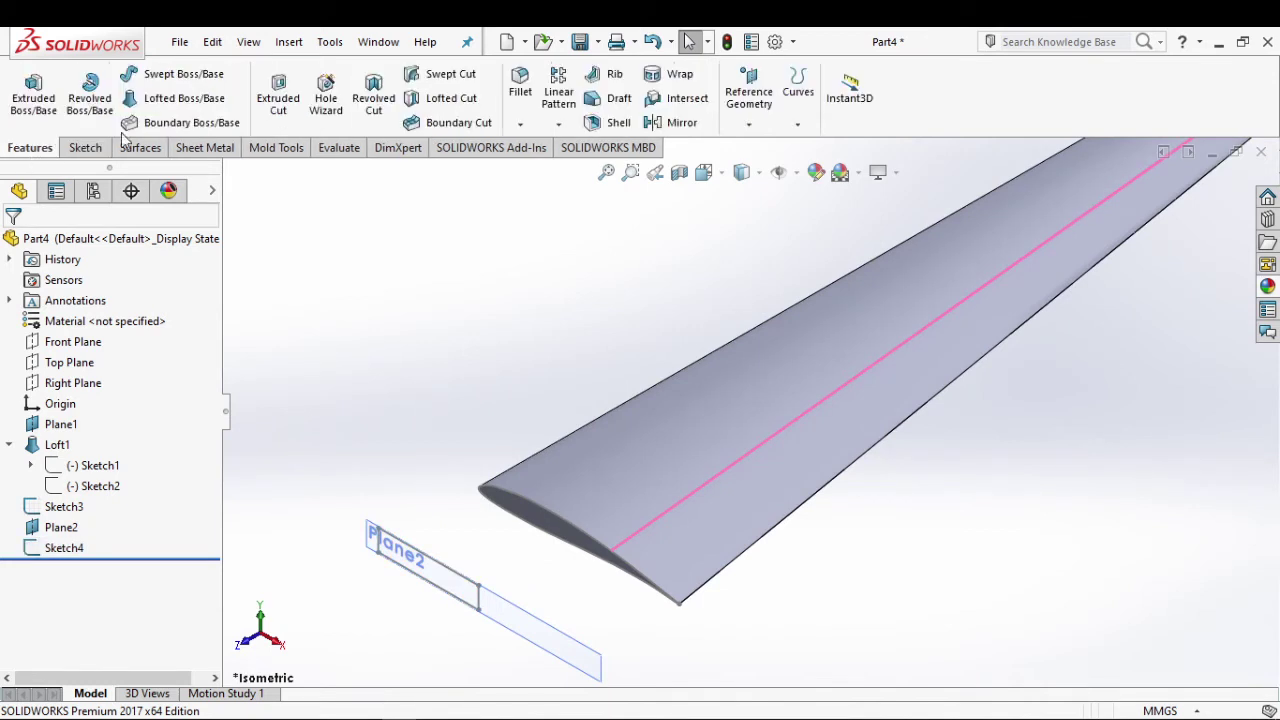
Step: Pick Sketch4 and the wing-root Sketch3 as the two loft profiles and check the preview
{"action": "left_click", "coordinate": [390, 543]}
{"action": "left_click", "coordinate": [516, 495]}
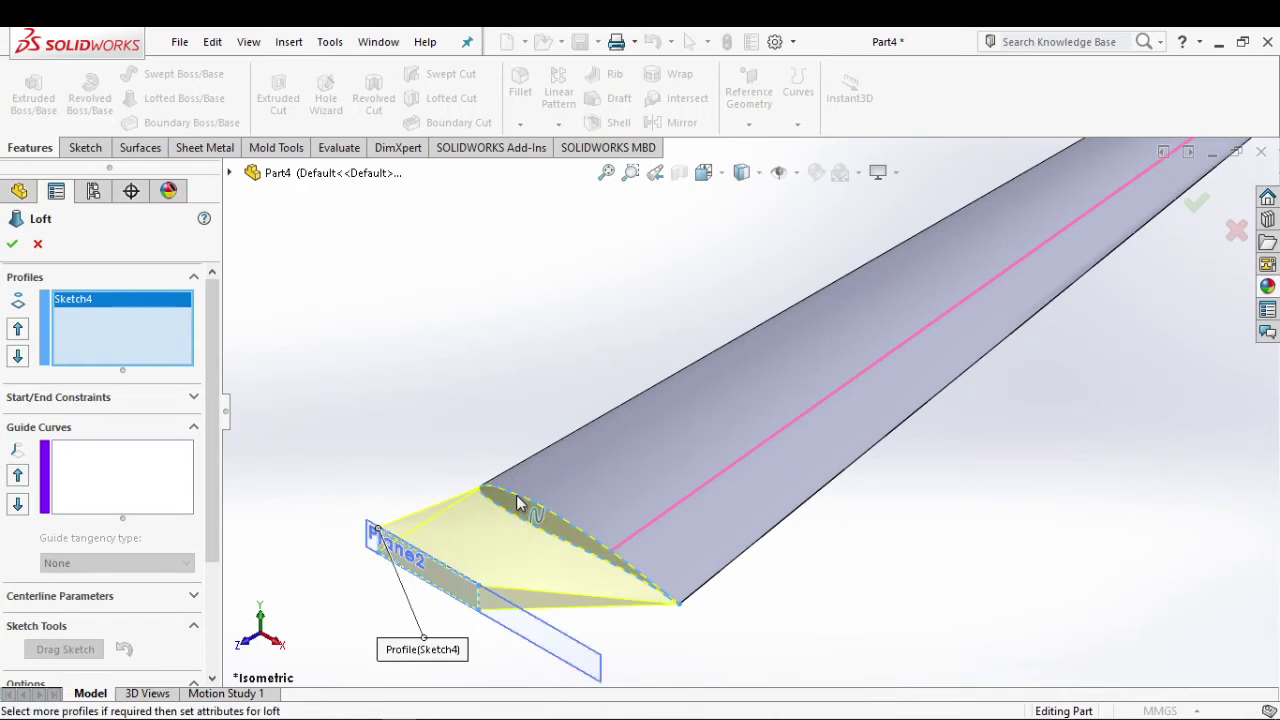
{"action": "mouse_move", "coordinate": [514, 557]}
{"action": "middle_mouse_down"}
{"action": "mouse_move", "coordinate": [428, 471]}
{"action": "mouse_move", "coordinate": [545, 448]}
{"action": "mouse_move", "coordinate": [580, 417]}
{"action": "mouse_move", "coordinate": [694, 434]}
{"action": "mouse_move", "coordinate": [694, 409]}
{"action": "mouse_move", "coordinate": [645, 464]}
{"action": "middle_mouse_up"}
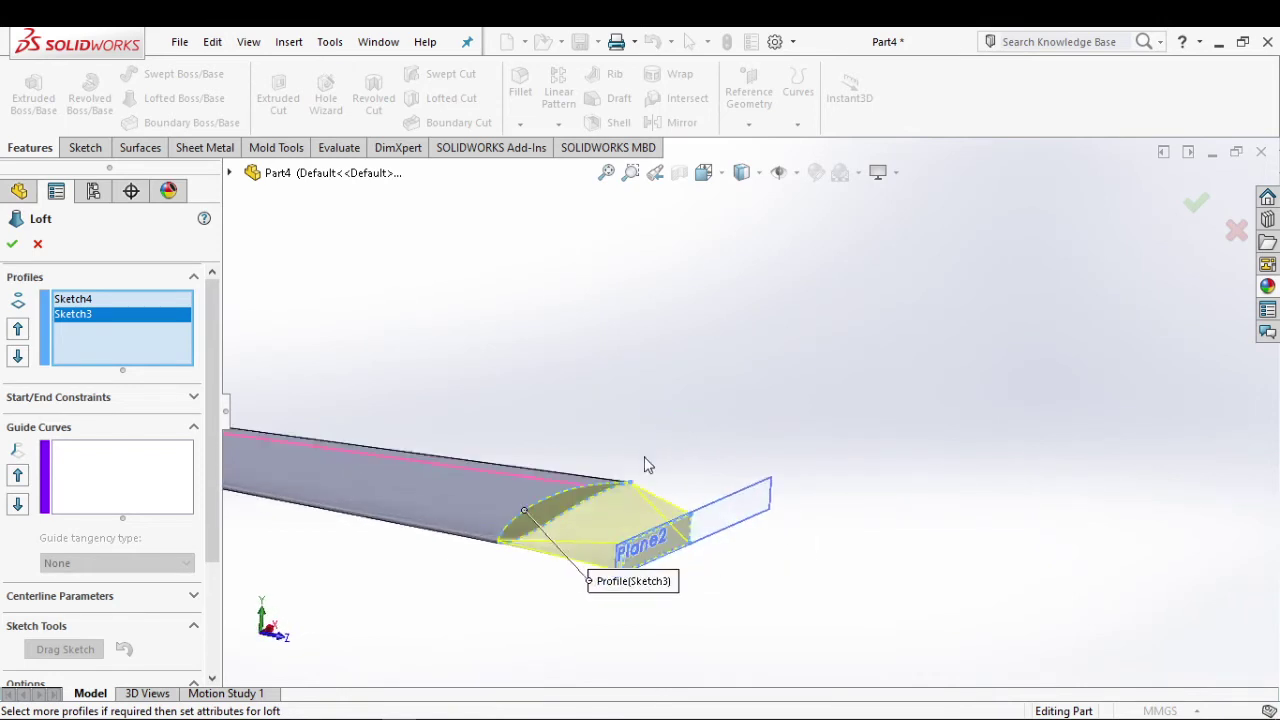
{"action": "key", "text": "Return"}
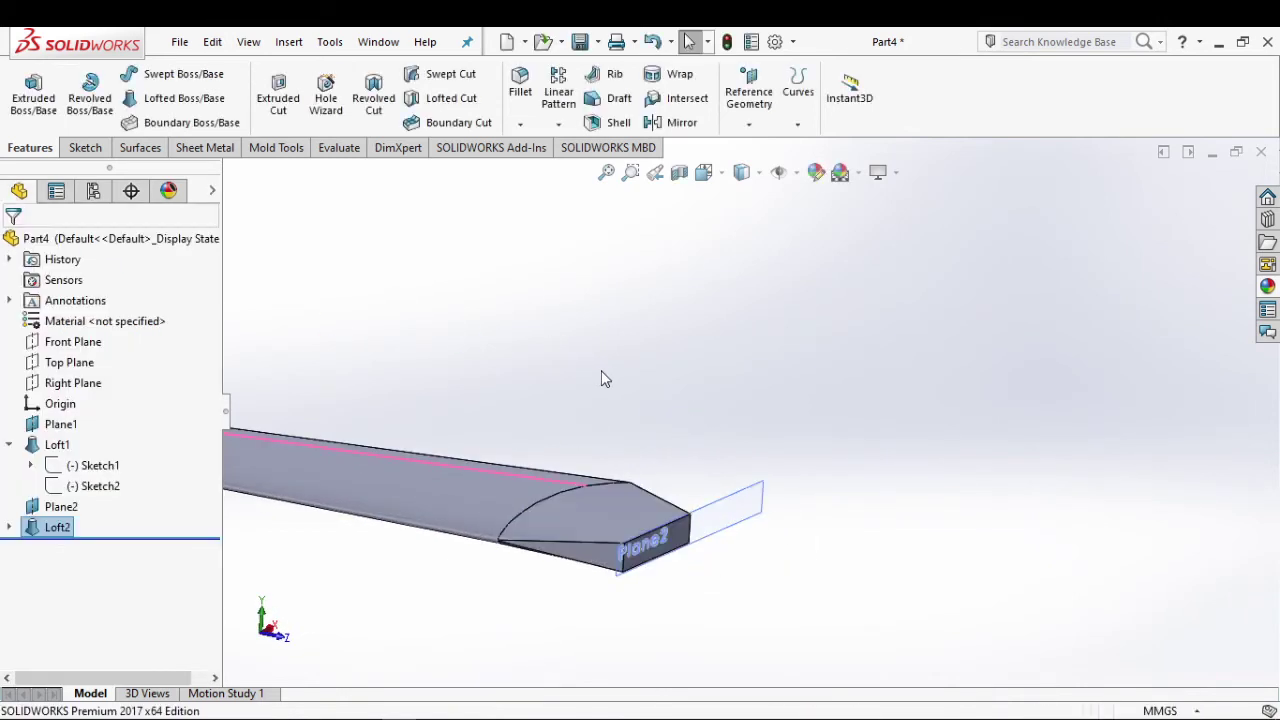
{"action": "mouse_move", "coordinate": [601, 370]}
{"action": "middle_mouse_down"}
{"action": "mouse_move", "coordinate": [557, 450]}
{"action": "mouse_move", "coordinate": [600, 454]}
{"action": "mouse_move", "coordinate": [614, 491]}
{"action": "mouse_move", "coordinate": [680, 377]}
{"action": "mouse_move", "coordinate": [676, 401]}
{"action": "middle_mouse_up"}
{"action": "key", "text": "space"}
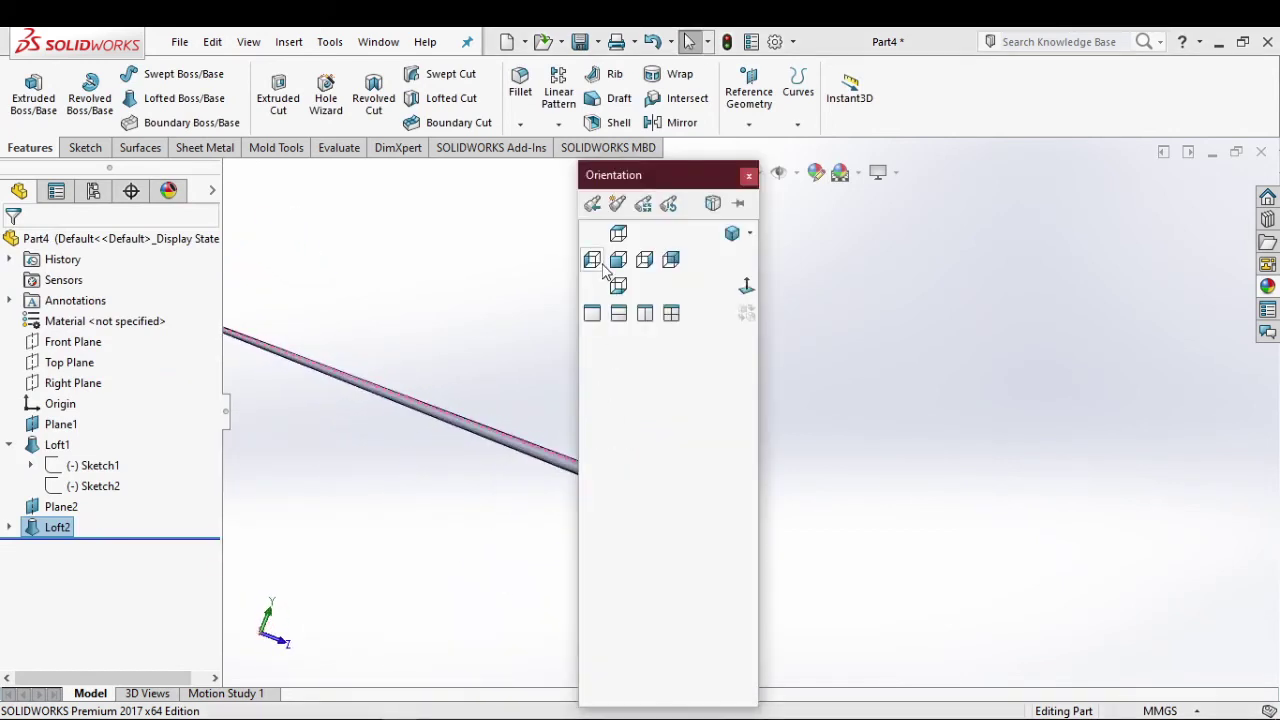
{"action": "left_click", "coordinate": [602, 266]}
{"action": "scroll", "coordinate": [1000, 410], "scroll_direction": "down", "scroll_amount": 4}
{"action": "scroll", "coordinate": [900, 430], "scroll_direction": "down", "scroll_amount": 4}
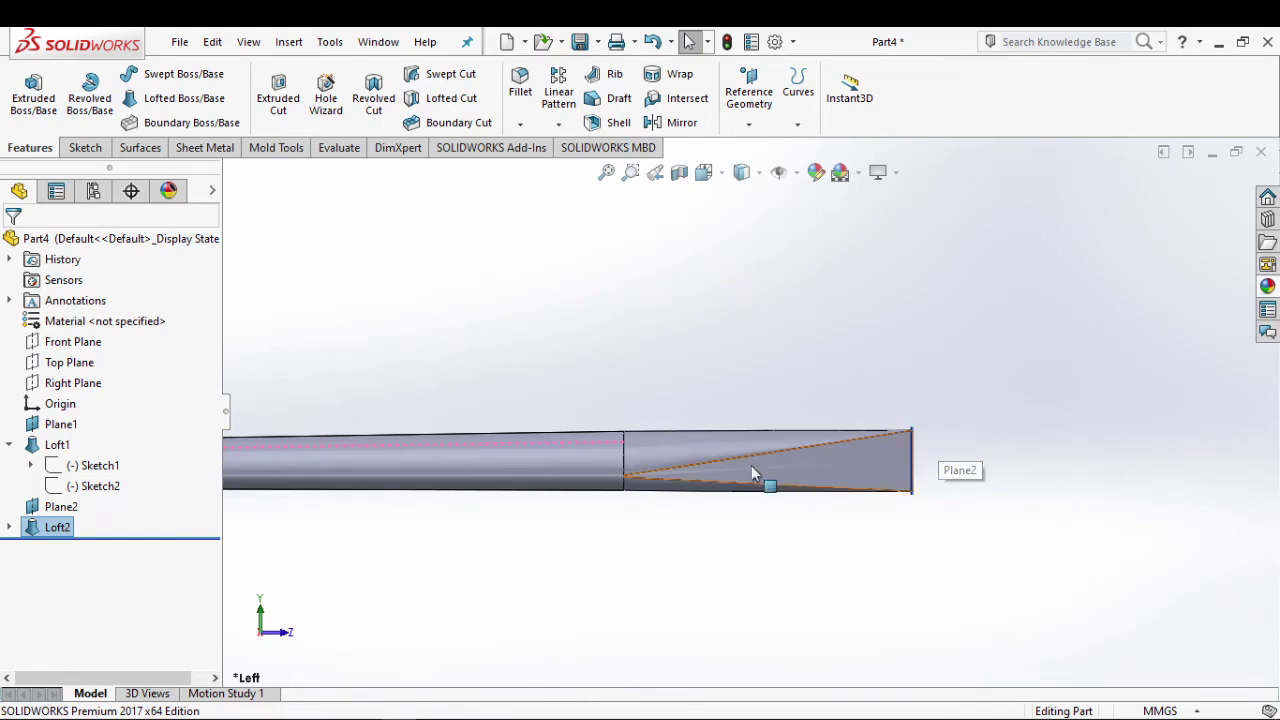
{"action": "scroll", "coordinate": [751, 465], "scroll_direction": "down", "scroll_amount": 3}
{"action": "scroll", "coordinate": [739, 462], "scroll_direction": "up", "scroll_amount": 2}
{"action": "scroll", "coordinate": [739, 462], "scroll_direction": "up", "scroll_amount": 1}
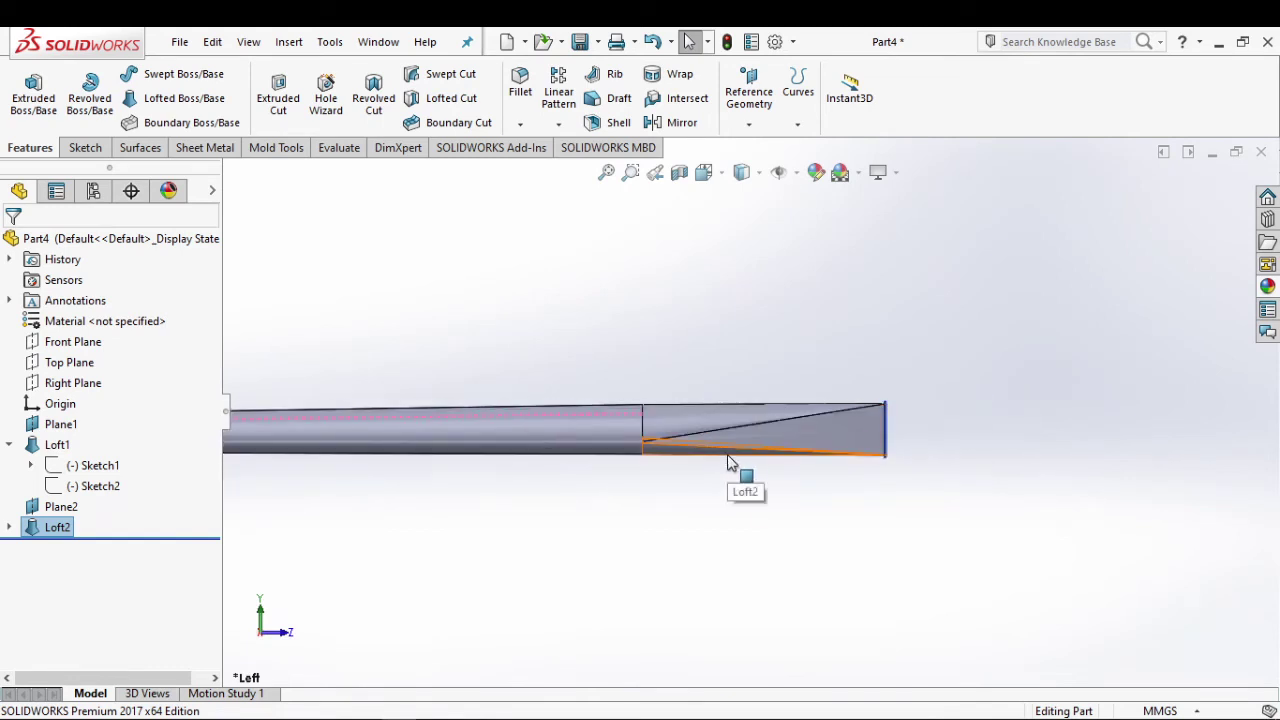
{"action": "mouse_move", "coordinate": [728, 460]}
{"action": "middle_mouse_down"}
{"action": "mouse_move", "coordinate": [711, 414]}
{"action": "mouse_move", "coordinate": [738, 468]}
{"action": "mouse_move", "coordinate": [786, 196]}
{"action": "mouse_move", "coordinate": [737, 386]}
{"action": "mouse_move", "coordinate": [777, 243]}
{"action": "mouse_move", "coordinate": [766, 346]}
{"action": "middle_mouse_up"}
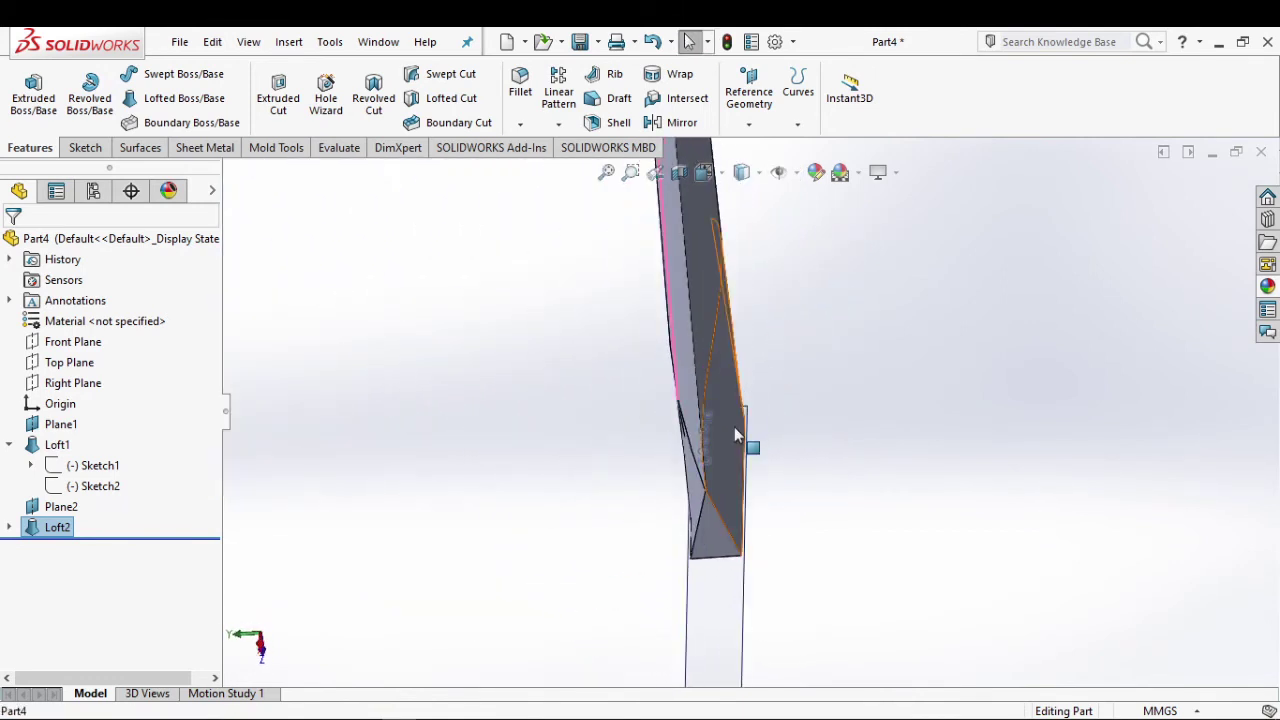
{"action": "mouse_move", "coordinate": [735, 434]}
{"action": "middle_mouse_down"}
{"action": "mouse_move", "coordinate": [686, 514]}
{"action": "mouse_move", "coordinate": [714, 672]}
{"action": "mouse_move", "coordinate": [745, 172]}
{"action": "mouse_move", "coordinate": [737, 523]}
{"action": "mouse_move", "coordinate": [711, 586]}
{"action": "mouse_move", "coordinate": [654, 443]}
{"action": "middle_mouse_up"}
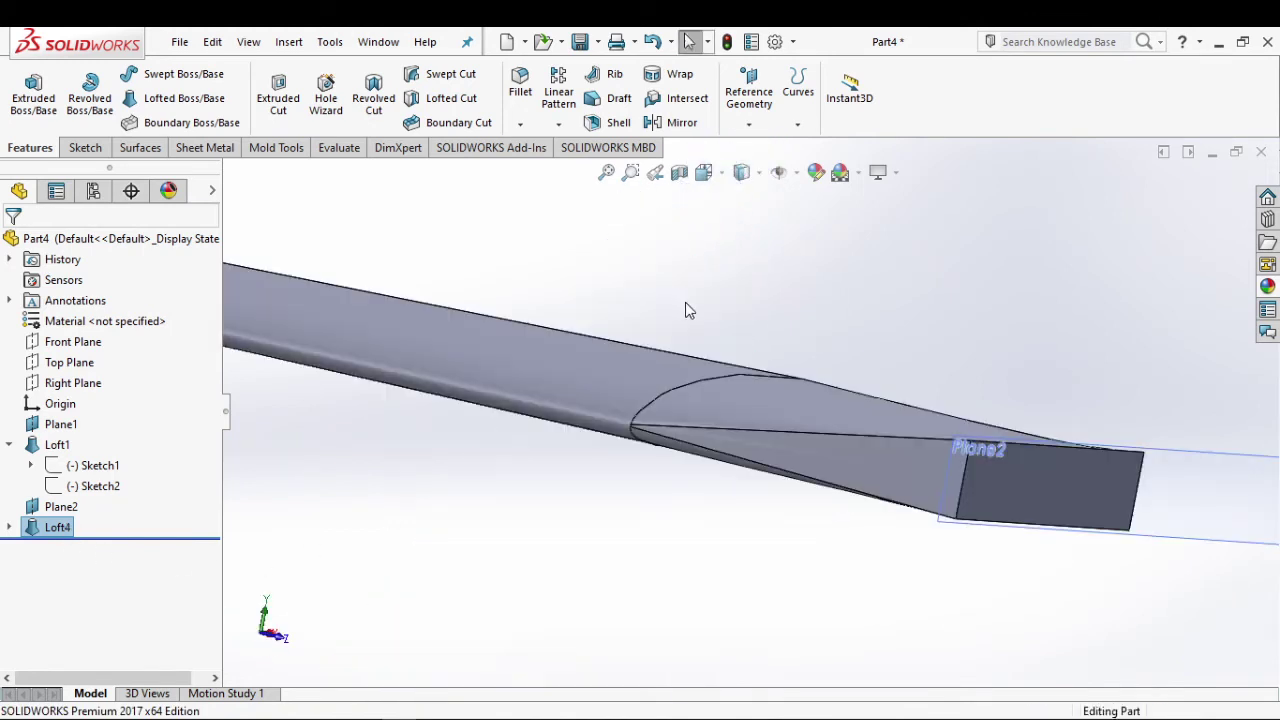
{"action": "mouse_move", "coordinate": [685, 304]}
{"action": "middle_mouse_down"}
{"action": "mouse_move", "coordinate": [717, 289]}
{"action": "mouse_move", "coordinate": [757, 329]}
{"action": "mouse_move", "coordinate": [780, 368]}
{"action": "mouse_move", "coordinate": [777, 409]}
{"action": "mouse_move", "coordinate": [763, 380]}
{"action": "mouse_move", "coordinate": [786, 367]}
{"action": "mouse_move", "coordinate": [777, 383]}
{"action": "mouse_move", "coordinate": [731, 380]}
{"action": "mouse_move", "coordinate": [651, 354]}
{"action": "mouse_move", "coordinate": [543, 407]}
{"action": "middle_mouse_up"}
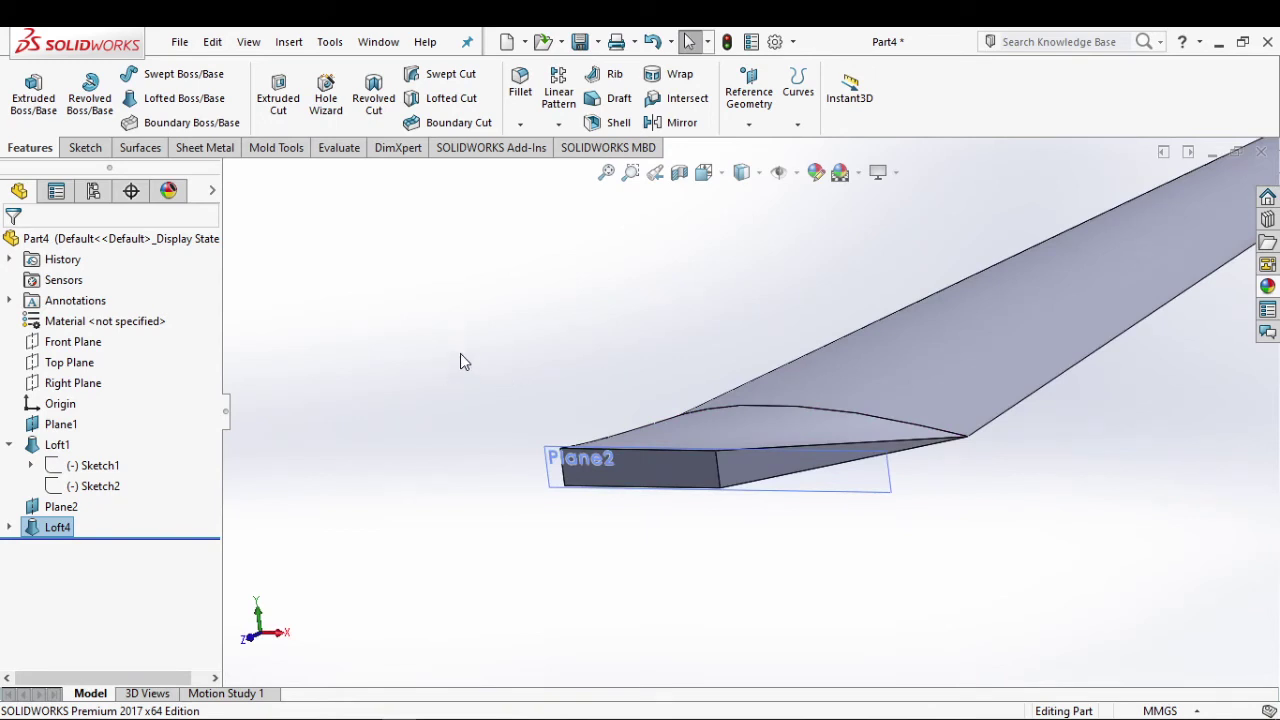
{"action": "mouse_move", "coordinate": [460, 354]}
{"action": "middle_mouse_down"}
{"action": "mouse_move", "coordinate": [443, 374]}
{"action": "mouse_move", "coordinate": [443, 417]}
{"action": "mouse_move", "coordinate": [483, 475]}
{"action": "middle_mouse_up"}
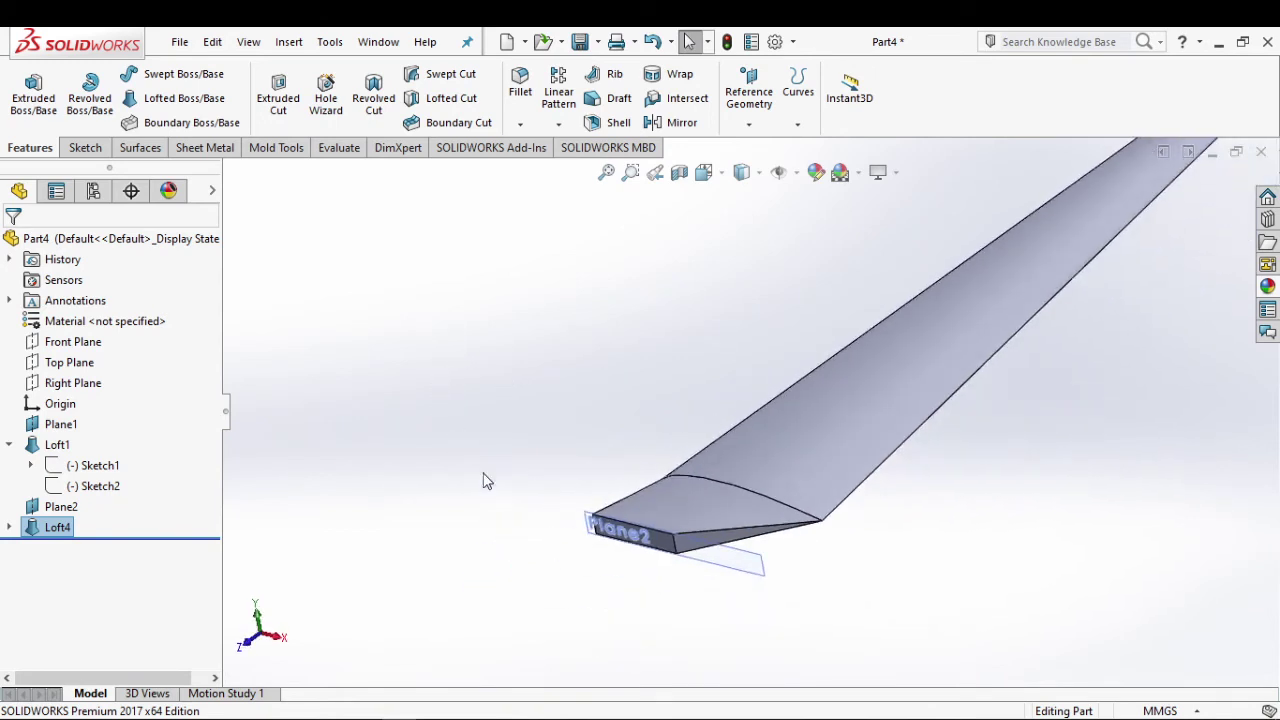
Step: Start a new sketch on Plane2
{"action": "left_click", "coordinate": [709, 560]}
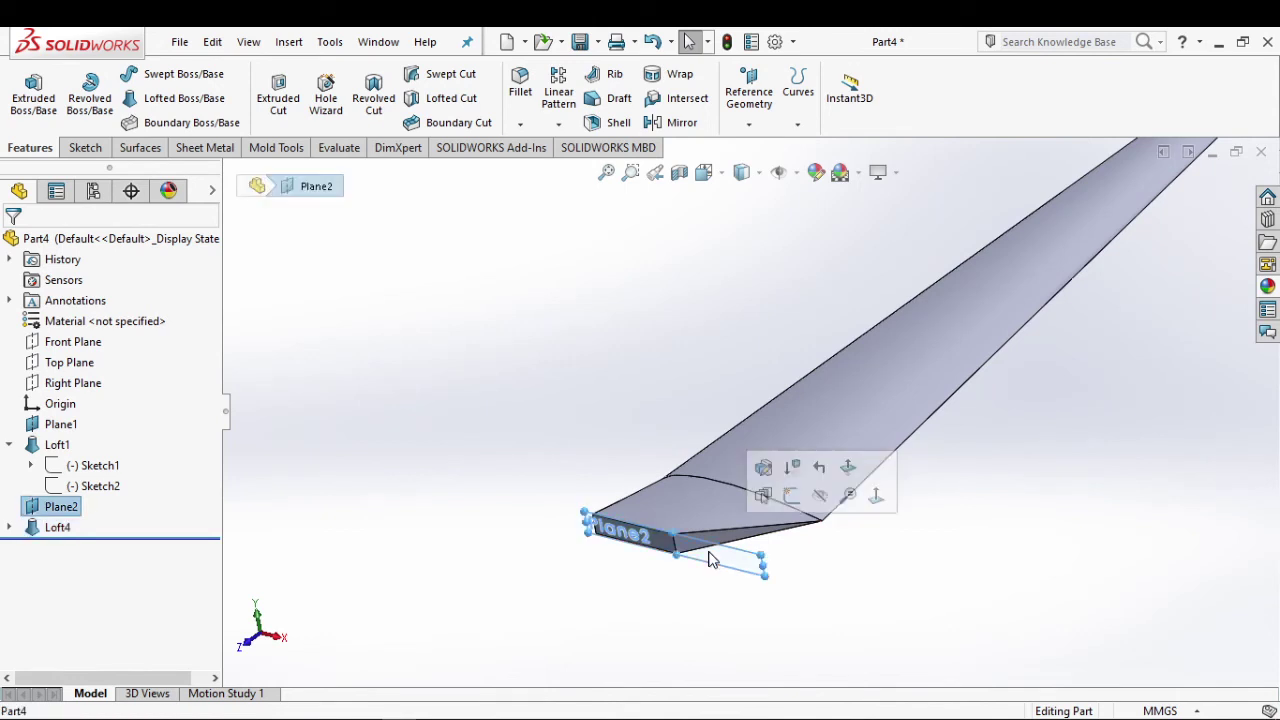
{"action": "left_click", "coordinate": [82, 147]}
{"action": "left_click", "coordinate": [26, 88]}
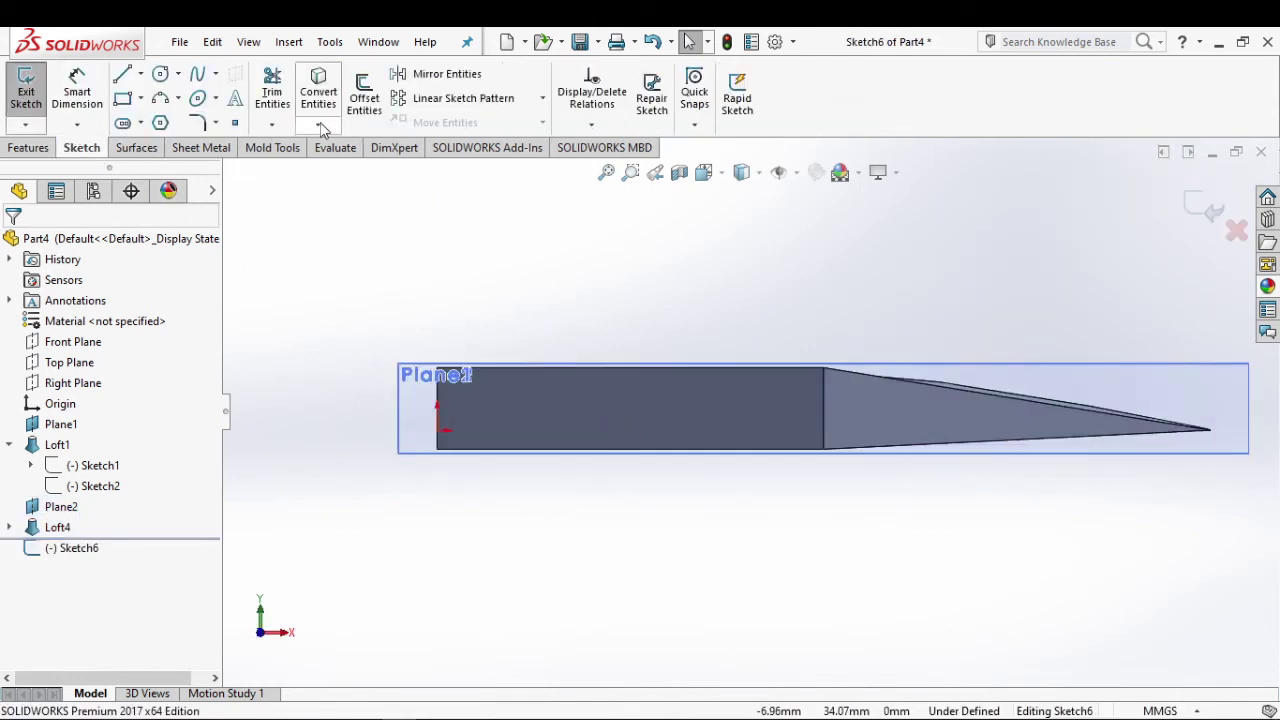
Step: Convert the four edges of the end rectangle into Sketch6 lines
{"action": "left_click", "coordinate": [318, 90]}
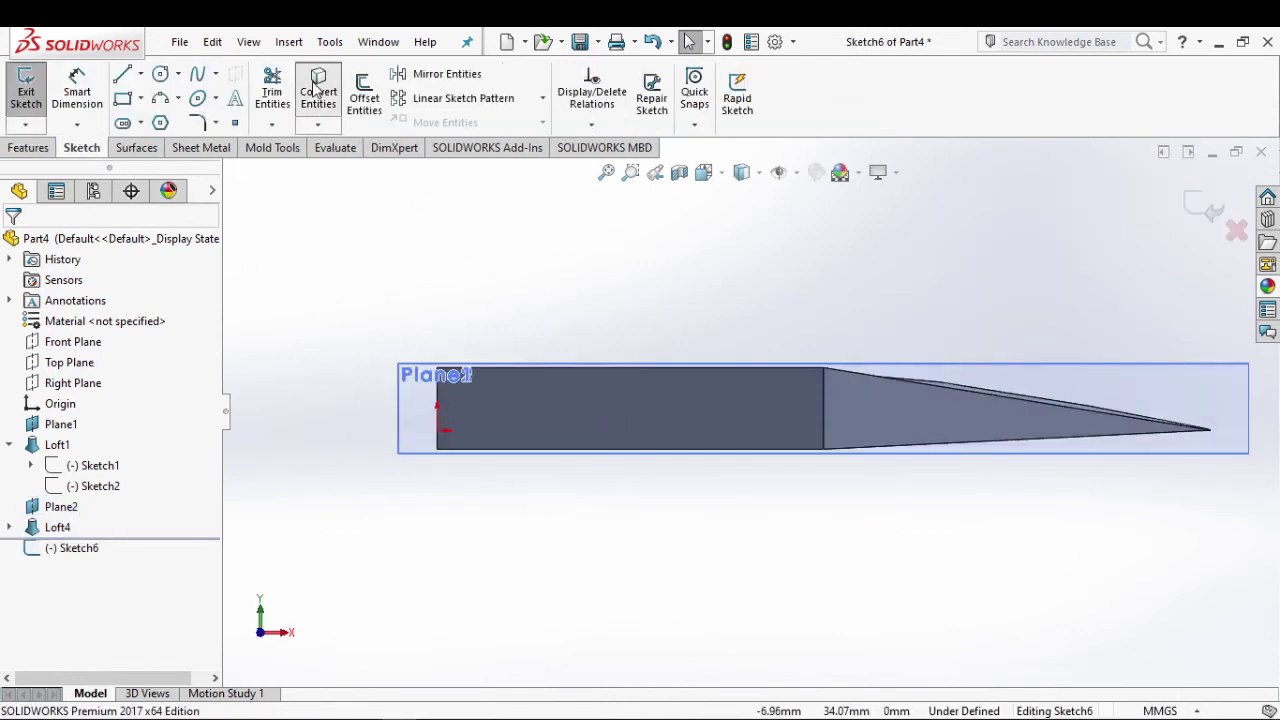
{"action": "left_click", "coordinate": [437, 392]}
{"action": "left_click", "coordinate": [531, 368]}
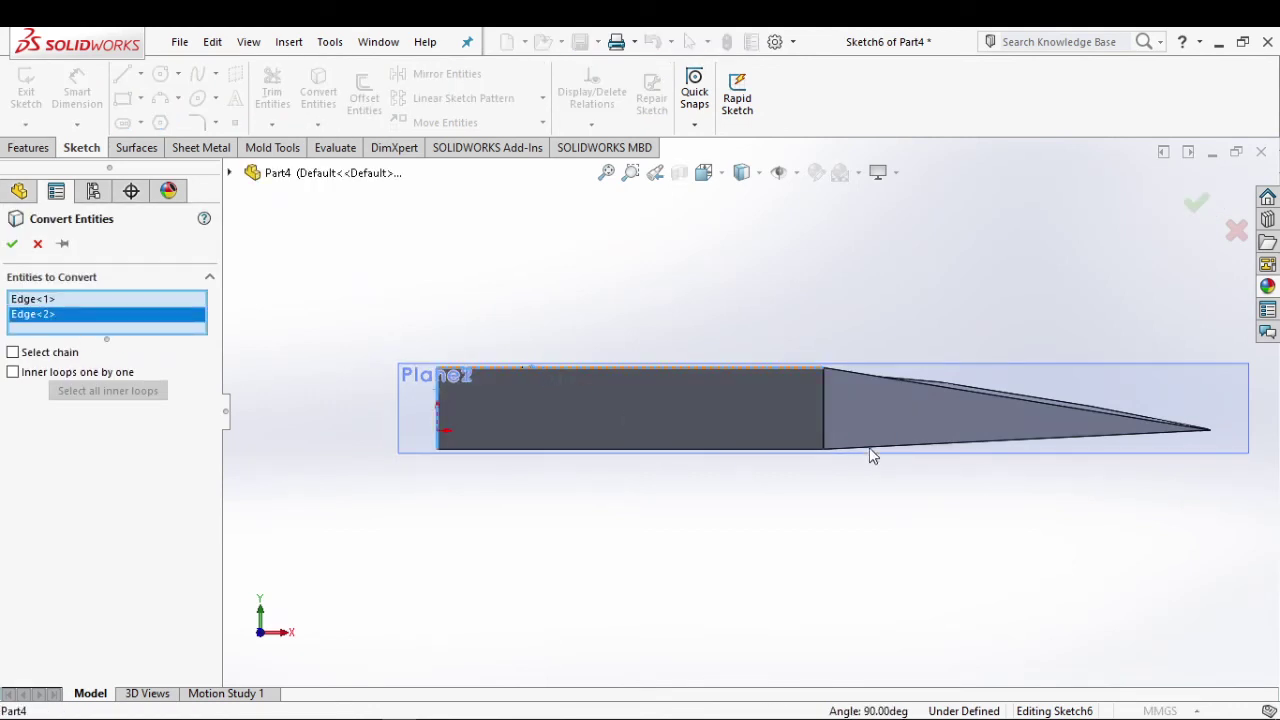
{"action": "left_click", "coordinate": [825, 402]}
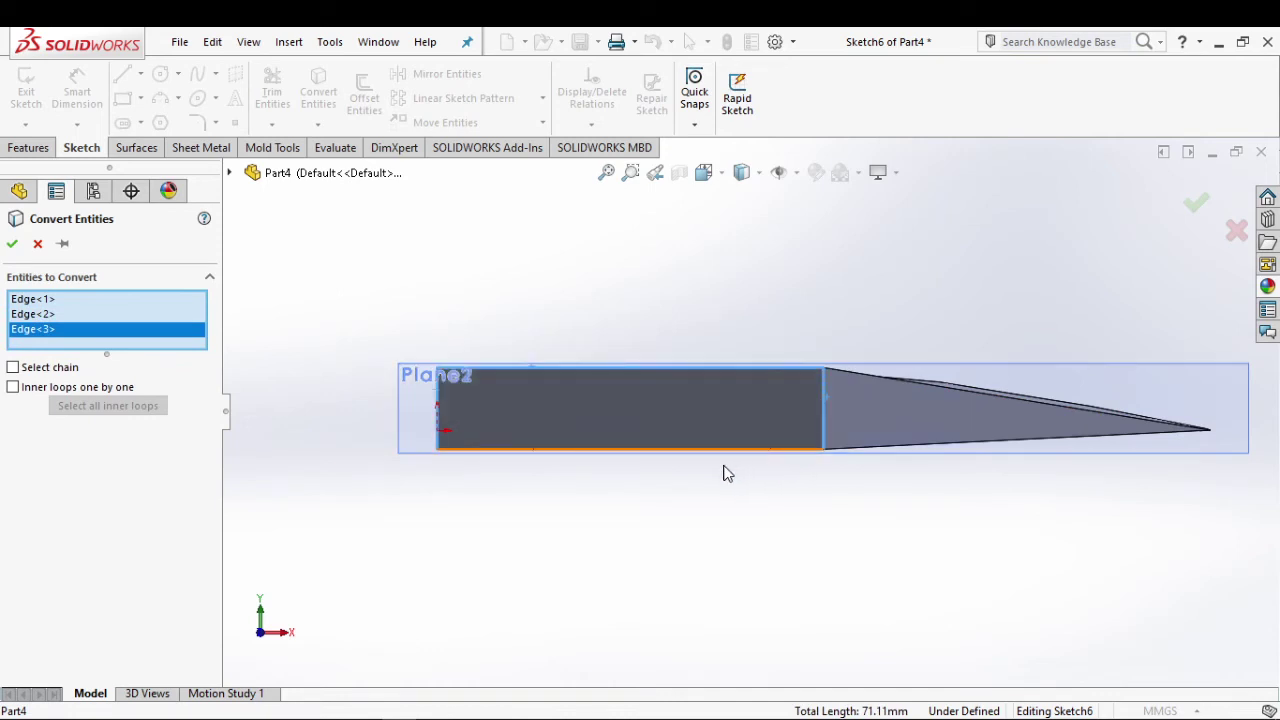
{"action": "left_click", "coordinate": [673, 449]}
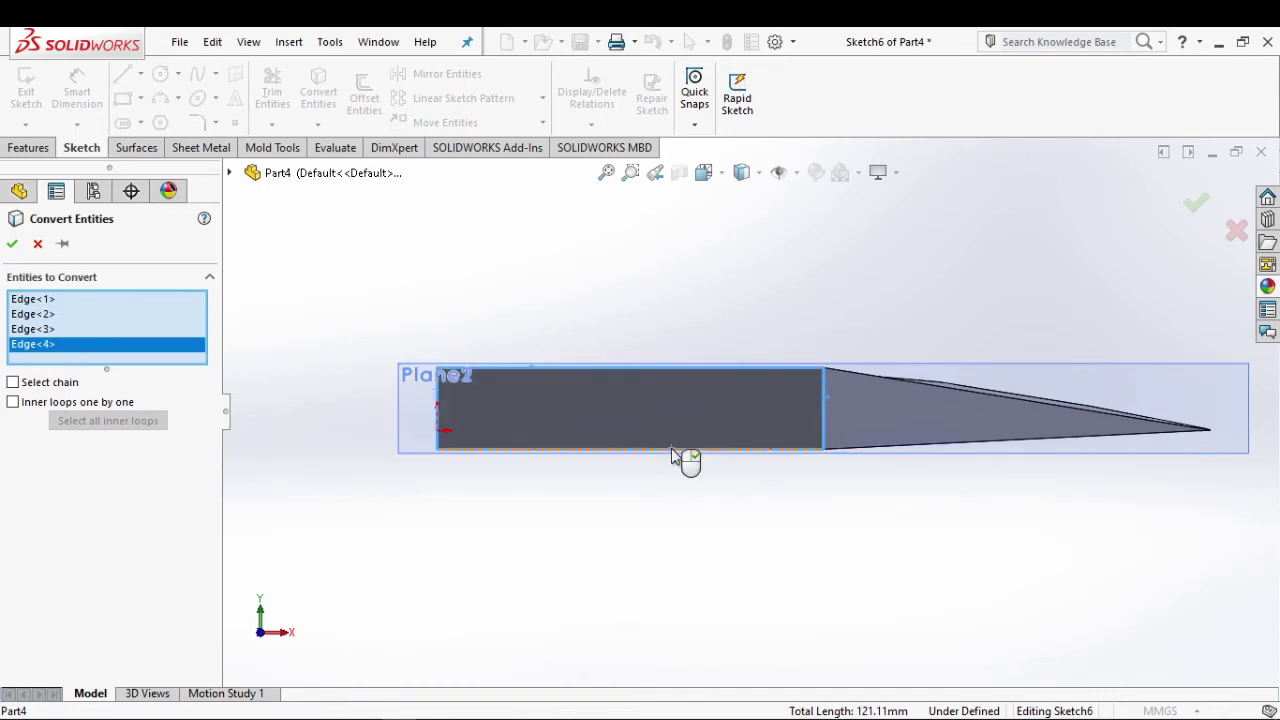
{"action": "left_click", "coordinate": [13, 244]}
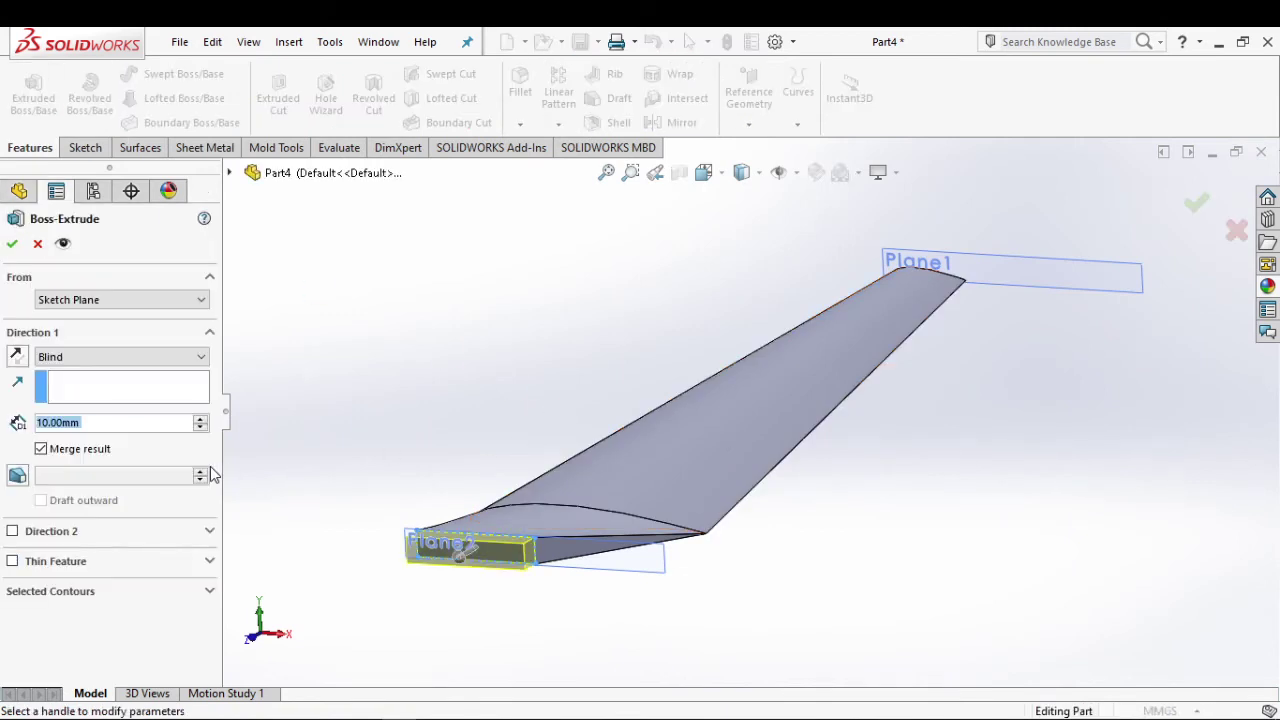
Step: Extrude the rectangle 50 mm as Boss-Extrude1, then orbit in and select the tab's flat face
{"action": "type", "text": "50"}
{"action": "key", "text": "Return"}
{"action": "key", "text": "Return"}
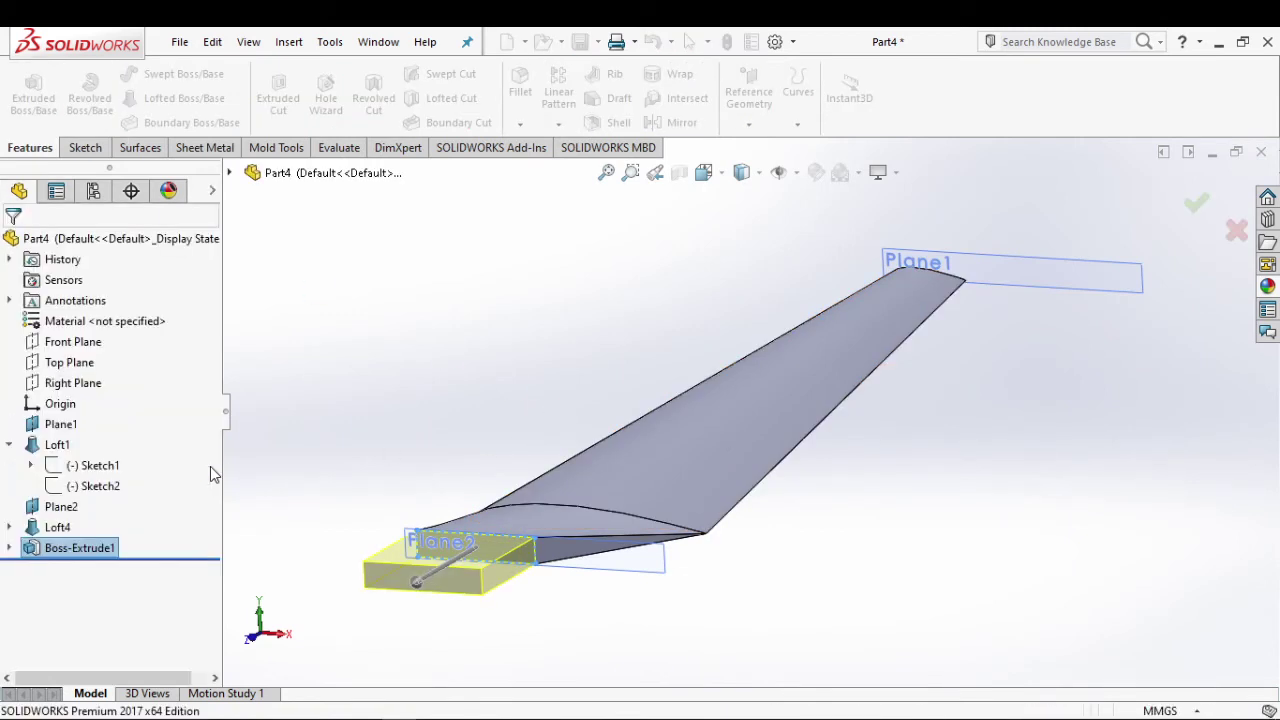
{"action": "key", "text": "z"}
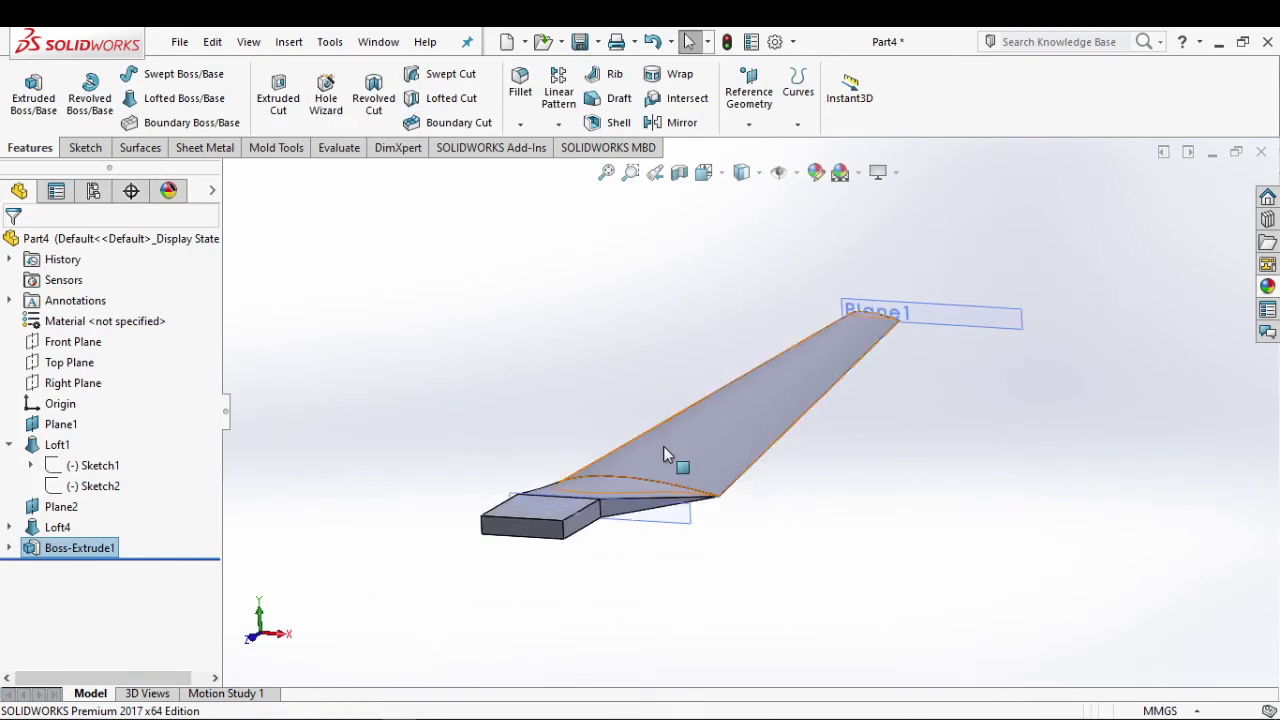
{"action": "mouse_move", "coordinate": [671, 545]}
{"action": "middle_mouse_down"}
{"action": "mouse_move", "coordinate": [668, 572]}
{"action": "mouse_move", "coordinate": [533, 497]}
{"action": "mouse_move", "coordinate": [563, 480]}
{"action": "middle_mouse_up"}
{"action": "scroll", "coordinate": [668, 572], "scroll_direction": "down", "scroll_amount": 3}
{"action": "scroll", "coordinate": [637, 626], "scroll_direction": "down", "scroll_amount": 3}
{"action": "scroll", "coordinate": [563, 480], "scroll_direction": "down", "scroll_amount": 5}
{"action": "middle_click_drag", "start_coordinate": [623, 554], "coordinate": [662, 537]}
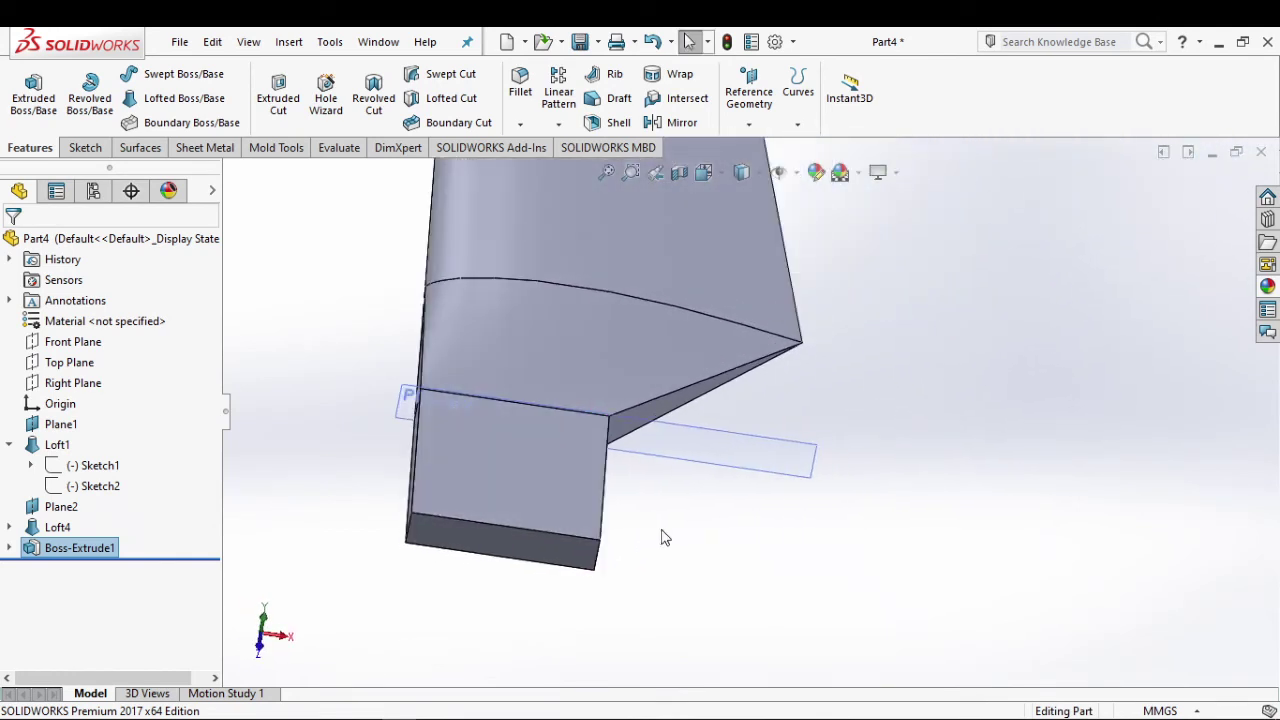
{"action": "left_click", "coordinate": [503, 506]}
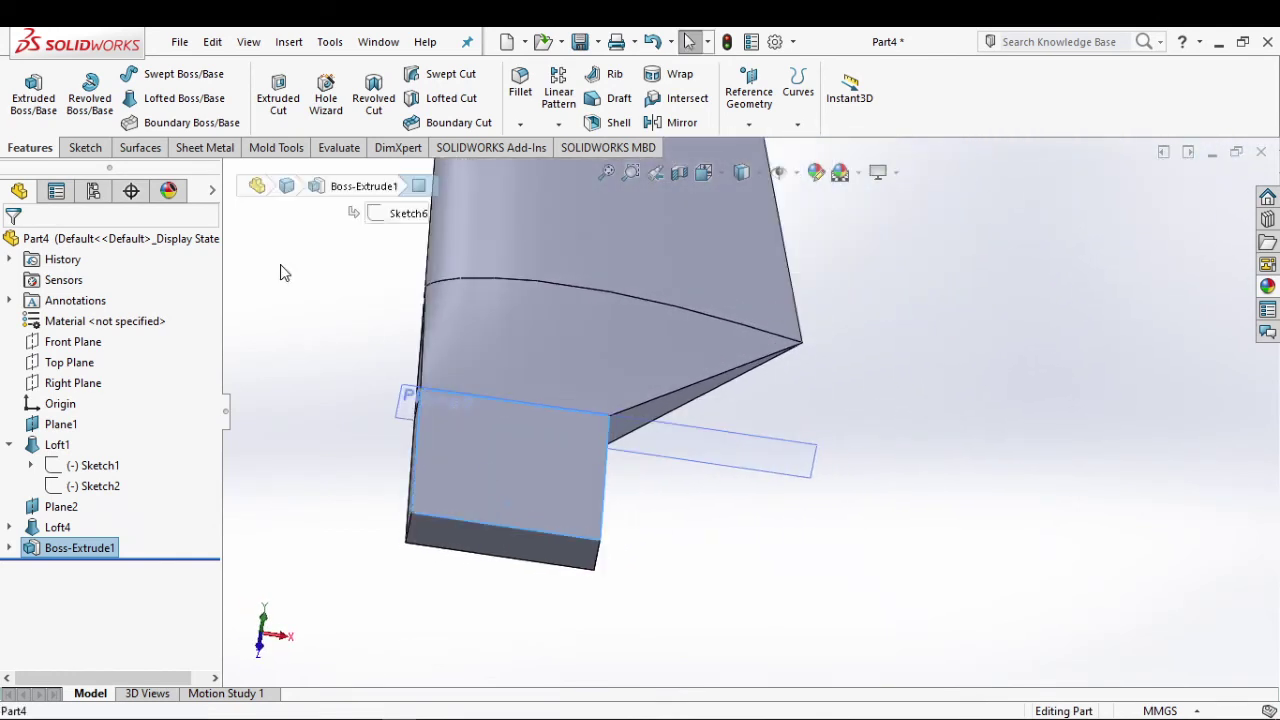
Step: Start a sketch on the root tab face and draw two circles, one above the other
{"action": "left_click", "coordinate": [86, 150]}
{"action": "left_click", "coordinate": [28, 90]}
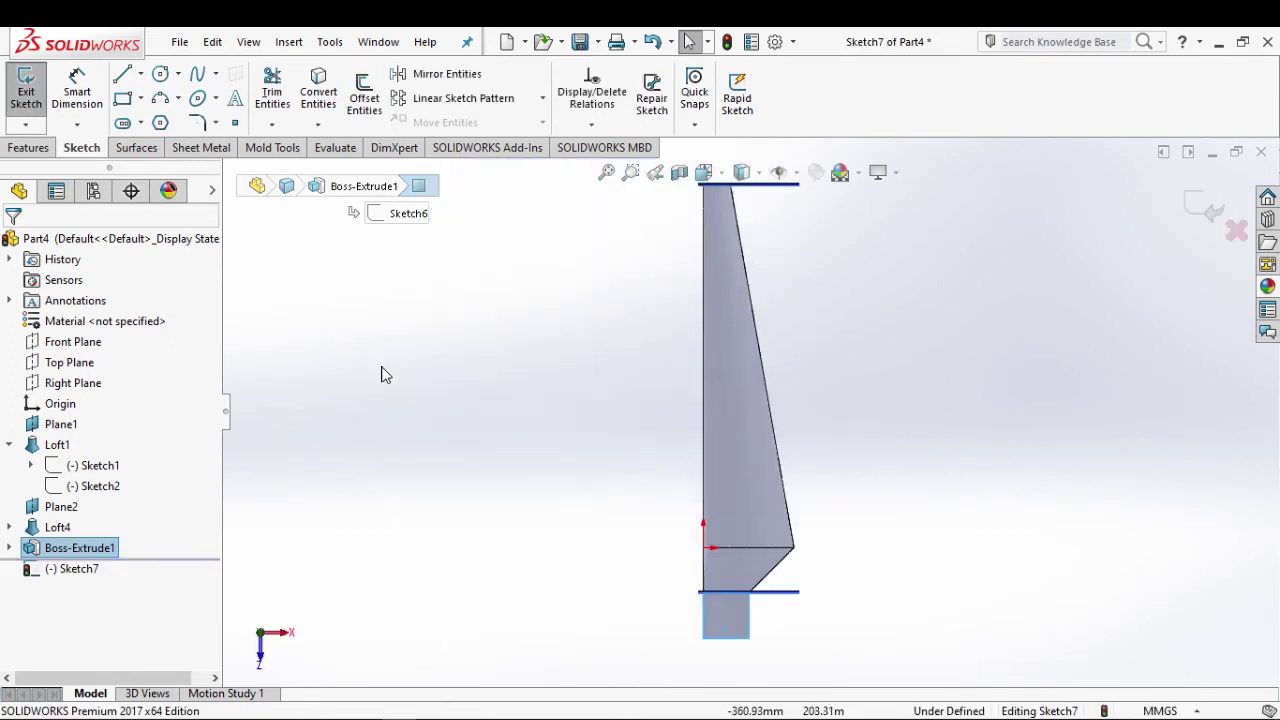
{"action": "left_click", "coordinate": [795, 580]}
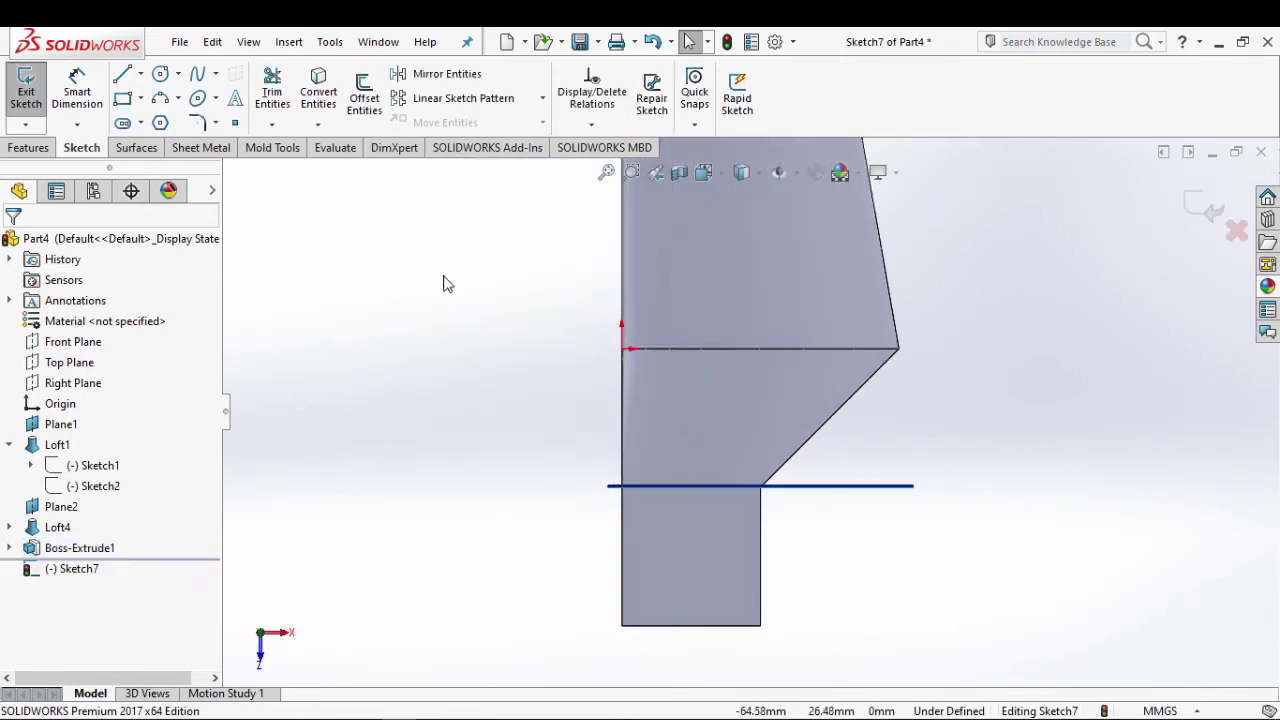
{"action": "left_click", "coordinate": [160, 74]}
{"action": "scroll", "coordinate": [750, 537], "scroll_direction": "down", "scroll_amount": 3}
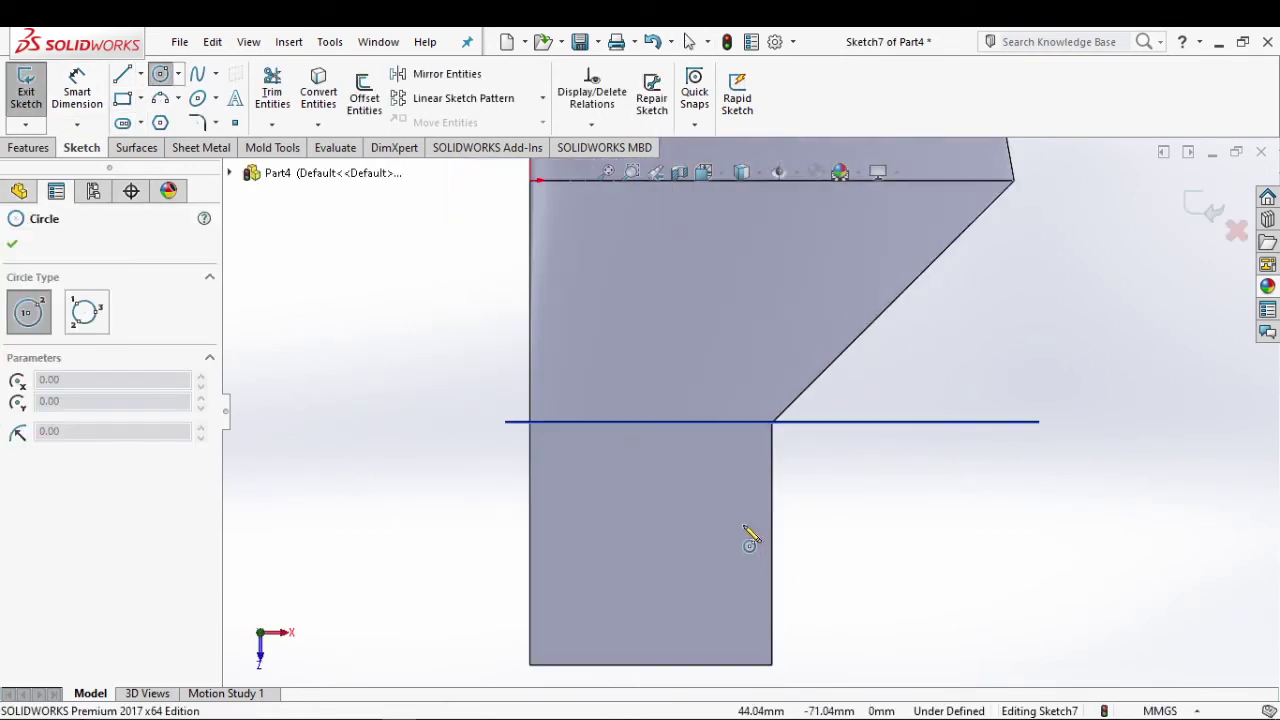
{"action": "left_click", "coordinate": [651, 487]}
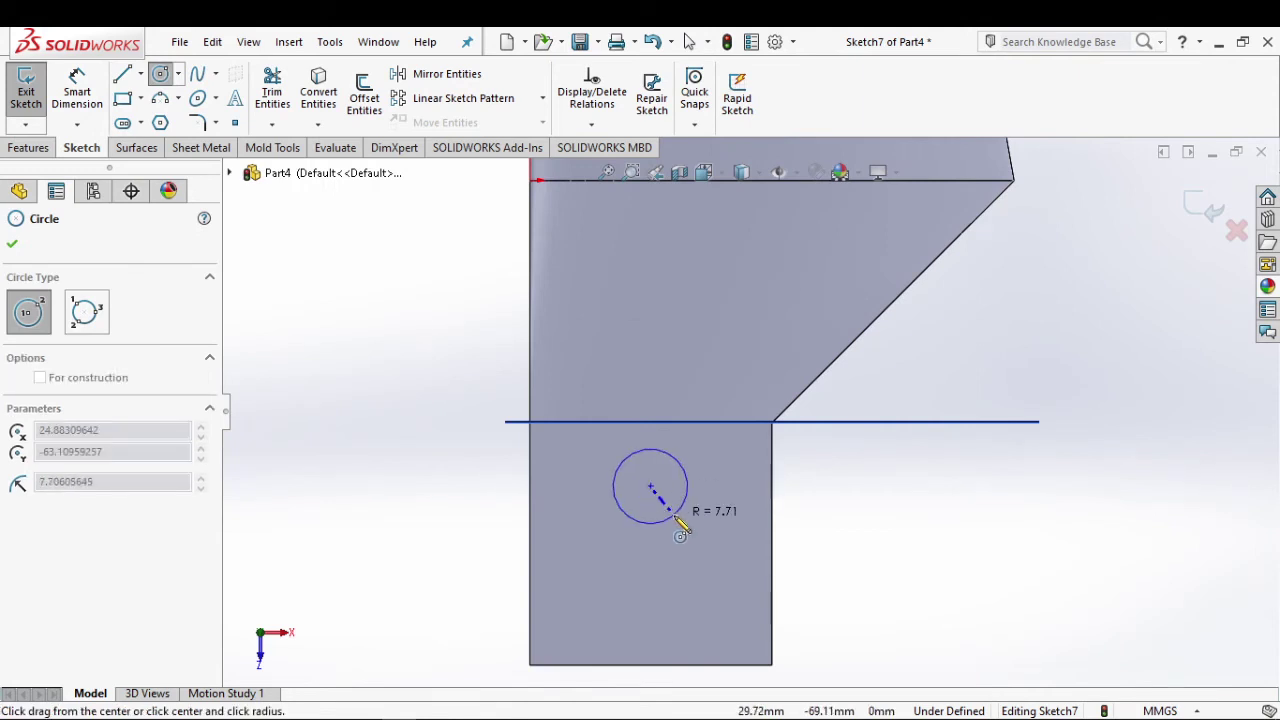
{"action": "left_click", "coordinate": [664, 499]}
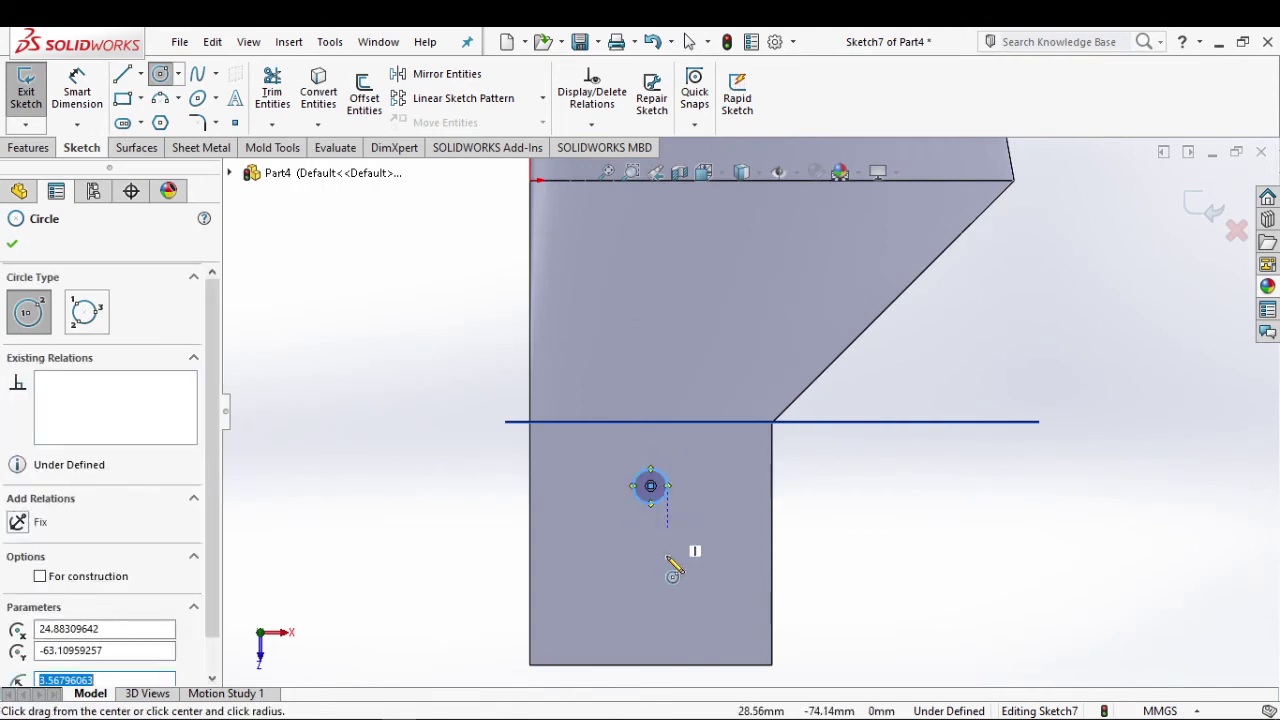
{"action": "left_click", "coordinate": [650, 610]}
{"action": "left_click", "coordinate": [668, 606]}
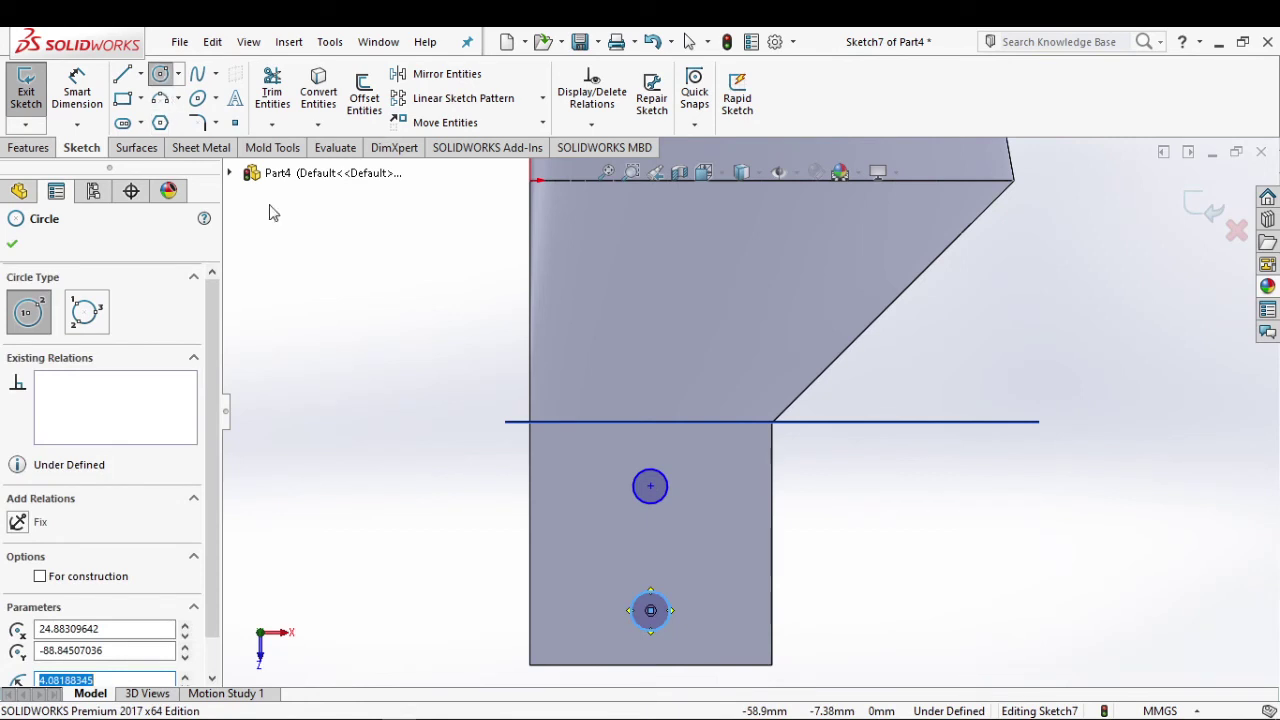
Step: Dimension the lower hole centre 25 mm from the tab's left edge
{"action": "left_click", "coordinate": [77, 91]}
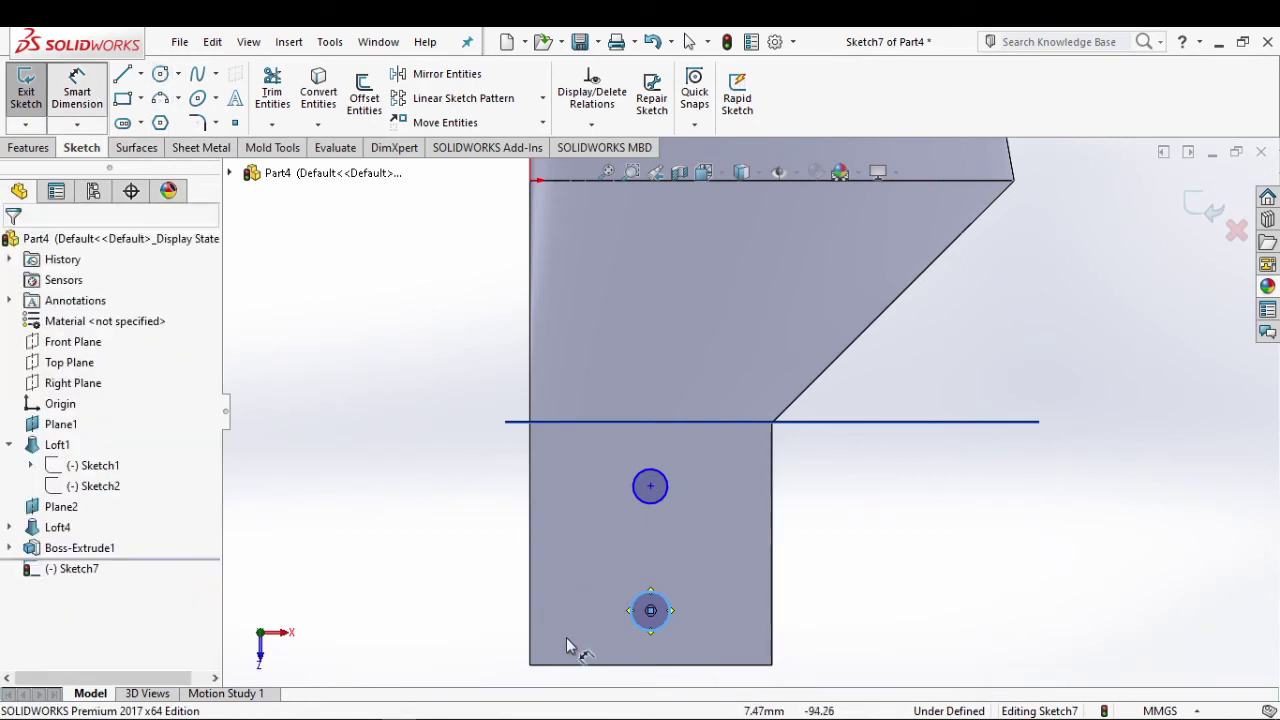
{"action": "left_click", "coordinate": [530, 618]}
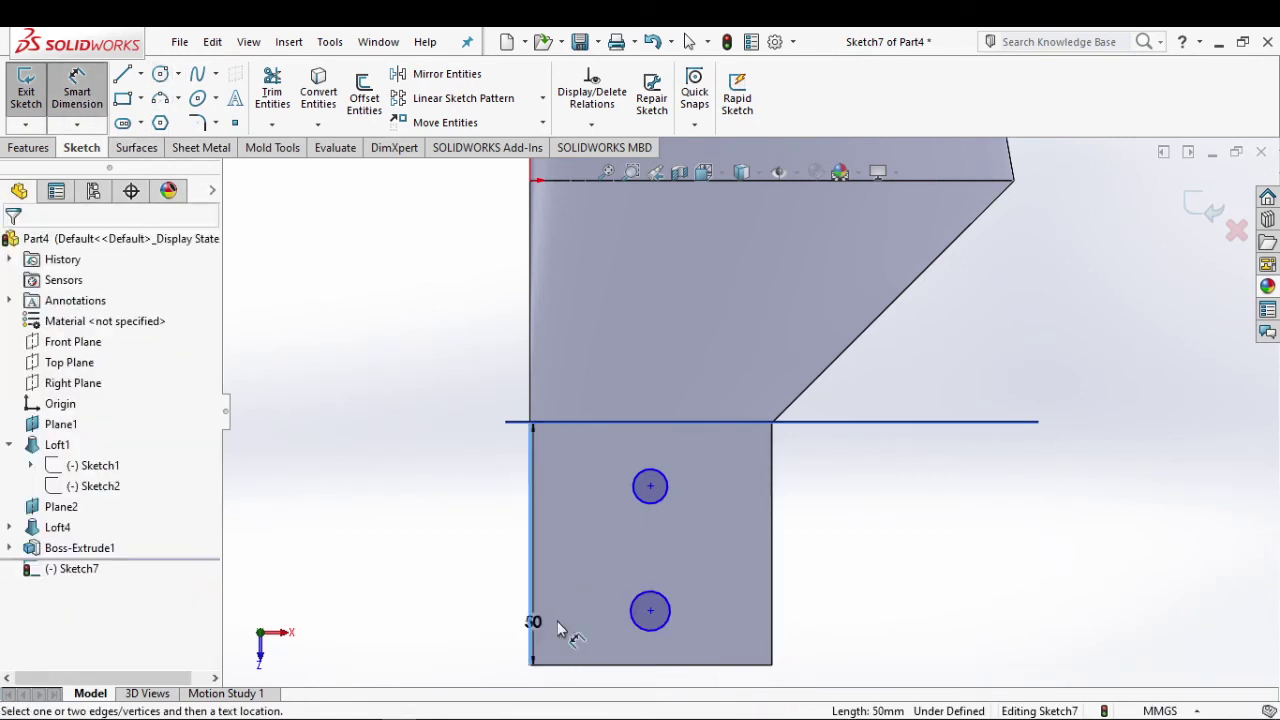
{"action": "left_click", "coordinate": [650, 610]}
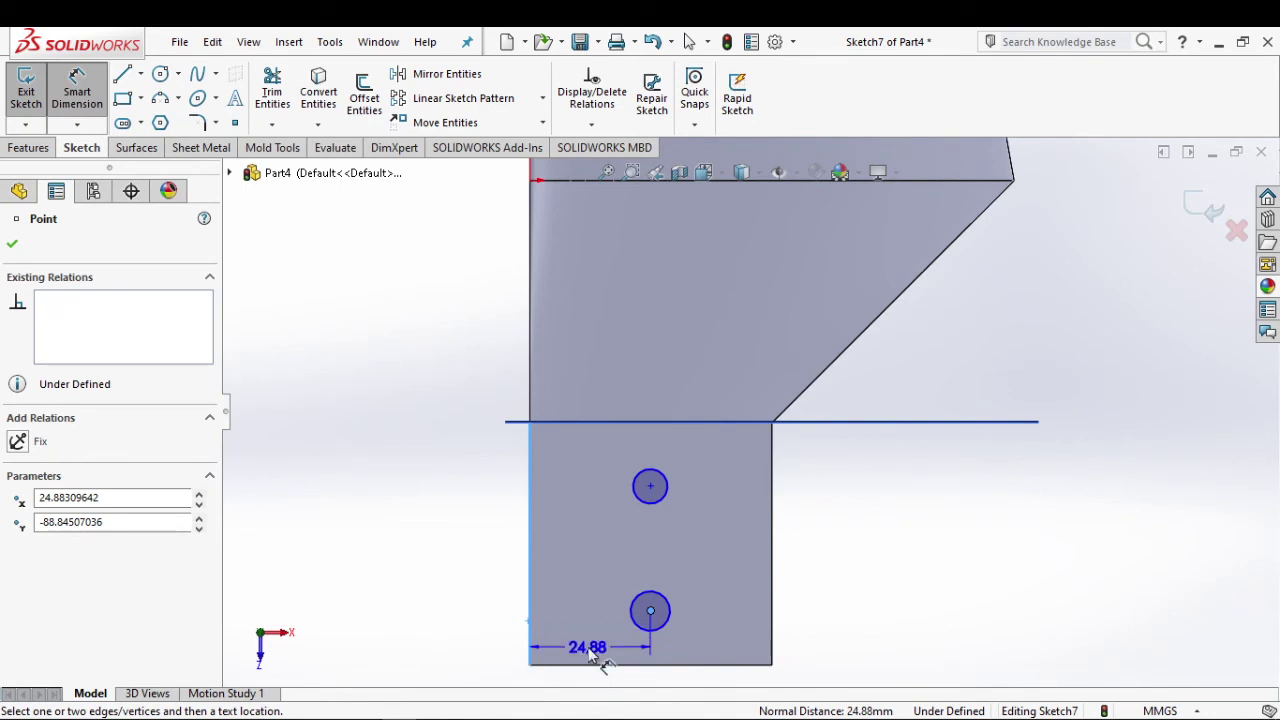
{"action": "left_click", "coordinate": [598, 660]}
{"action": "type", "text": "2"}
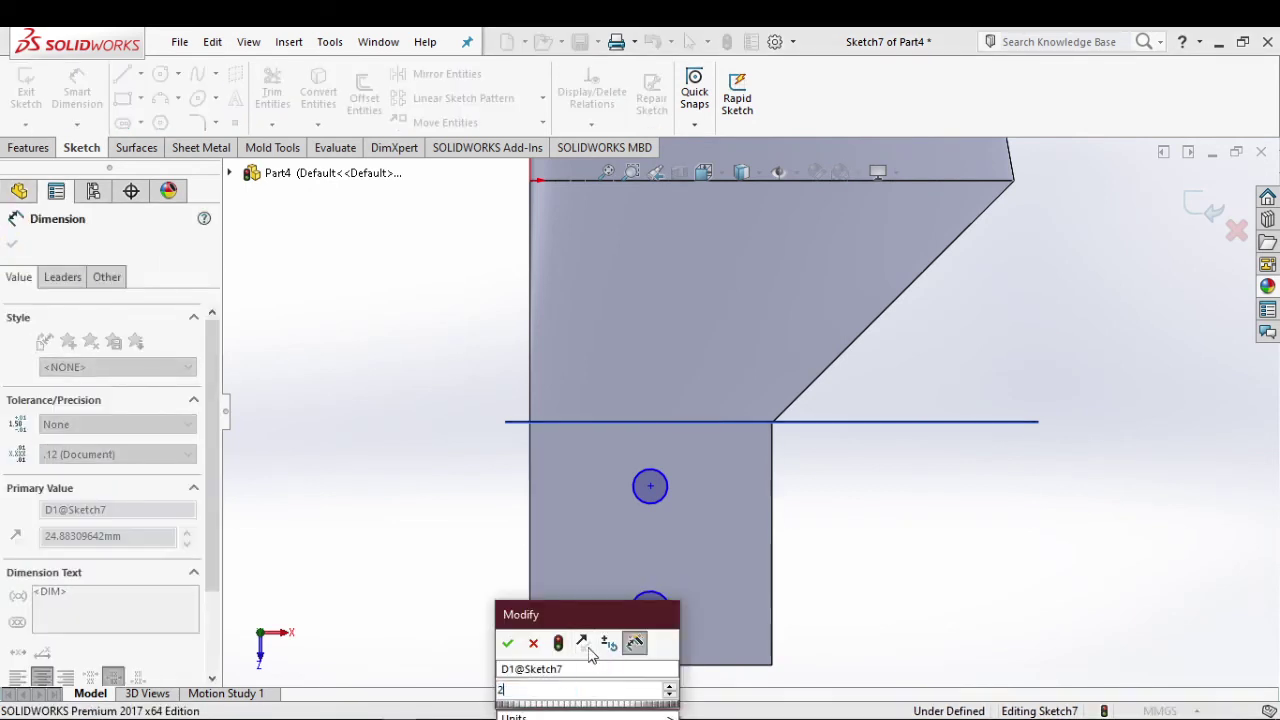
{"action": "type", "text": "5"}
{"action": "key", "text": "Return"}
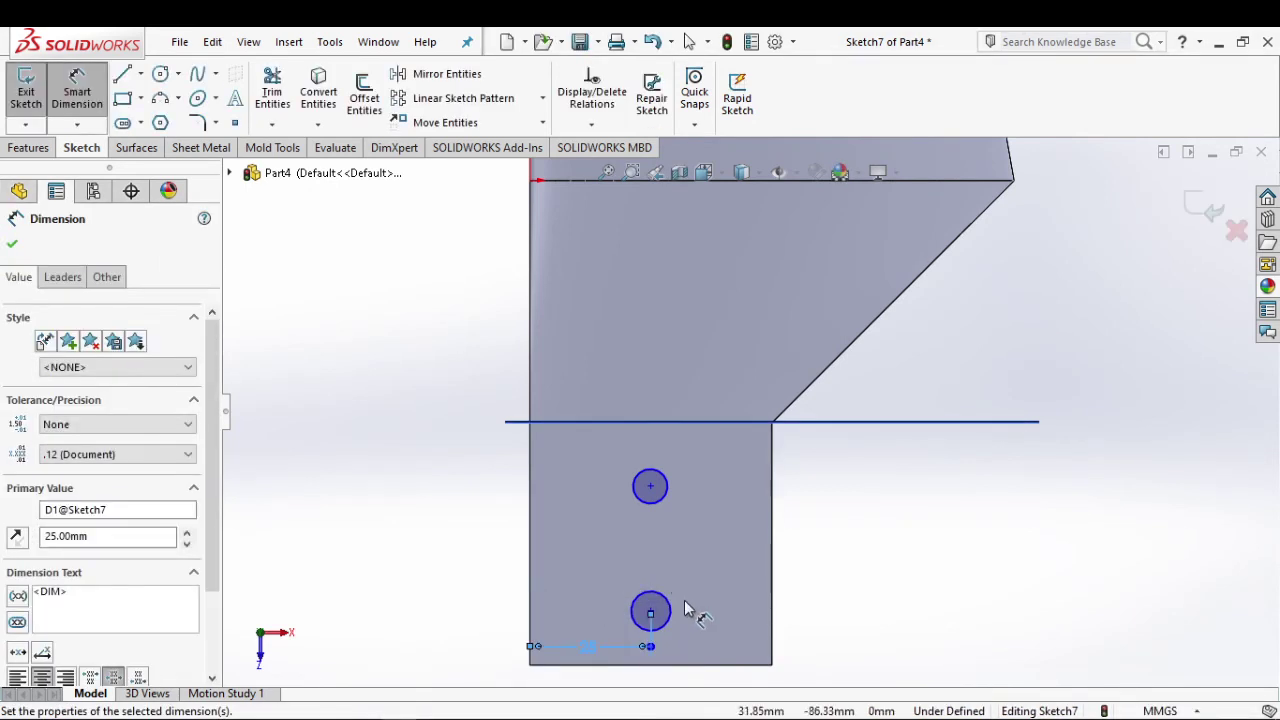
Step: Give both hole circles an 8 mm diameter
{"action": "left_click", "coordinate": [670, 612]}
{"action": "left_click", "coordinate": [808, 549]}
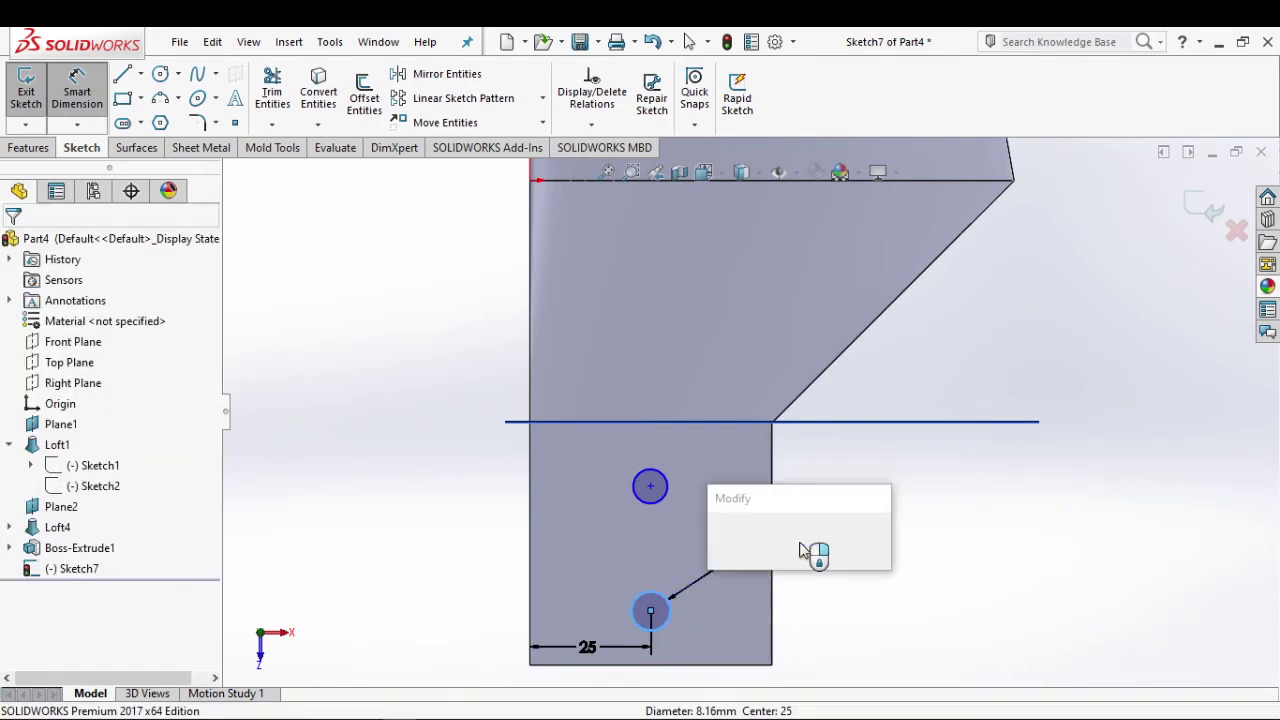
{"action": "type", "text": "8.1637669mm"}
{"action": "key", "text": "Return"}
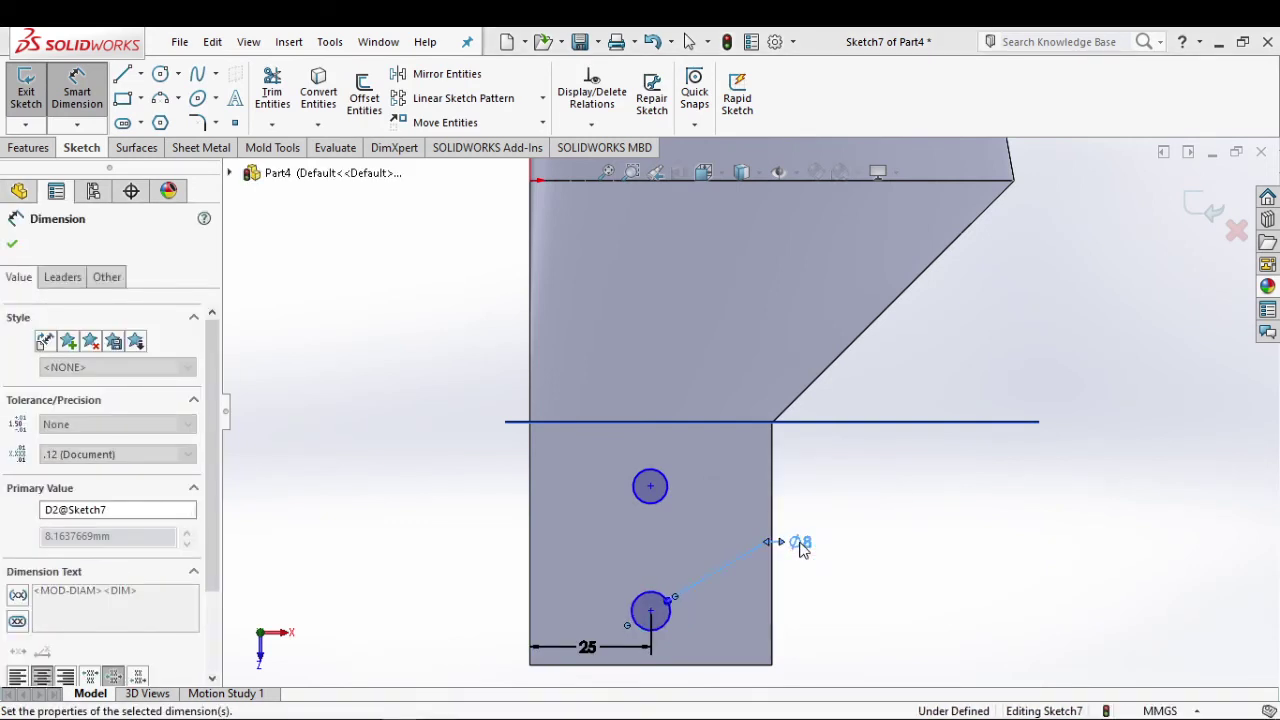
{"action": "left_click", "coordinate": [668, 488]}
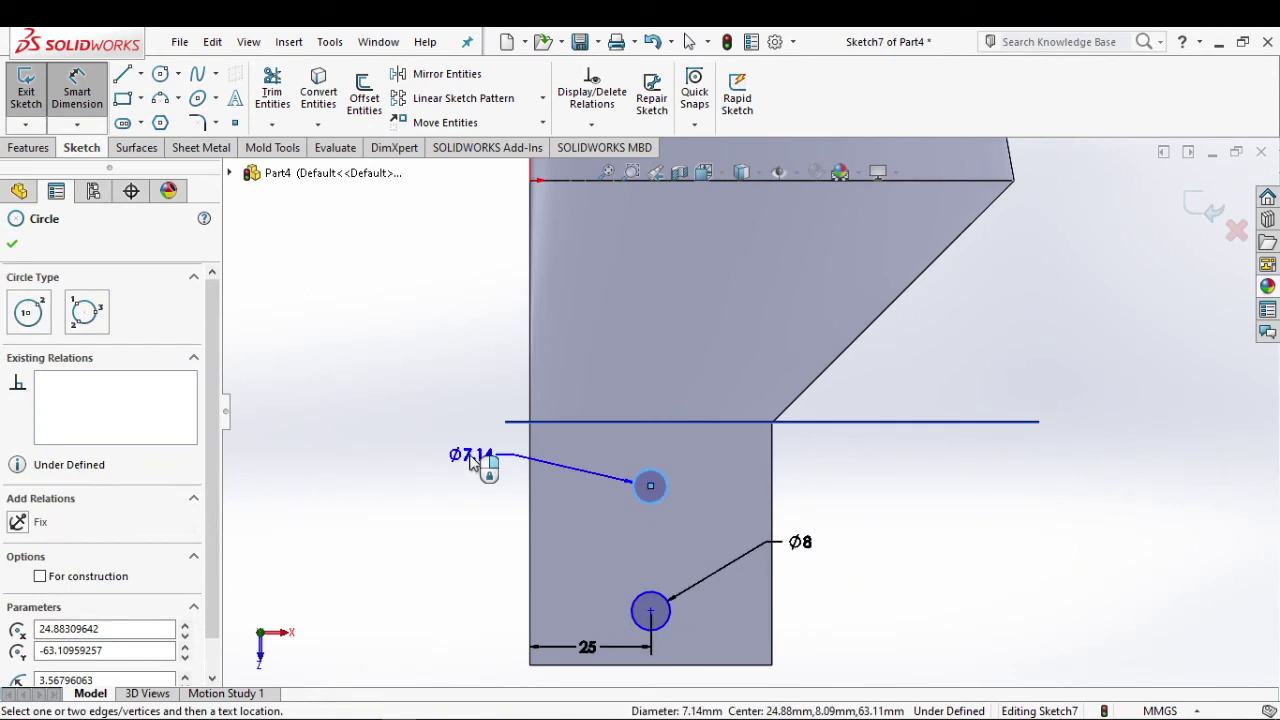
{"action": "left_click", "coordinate": [485, 467]}
{"action": "type", "text": "8"}
{"action": "key", "text": "Return"}
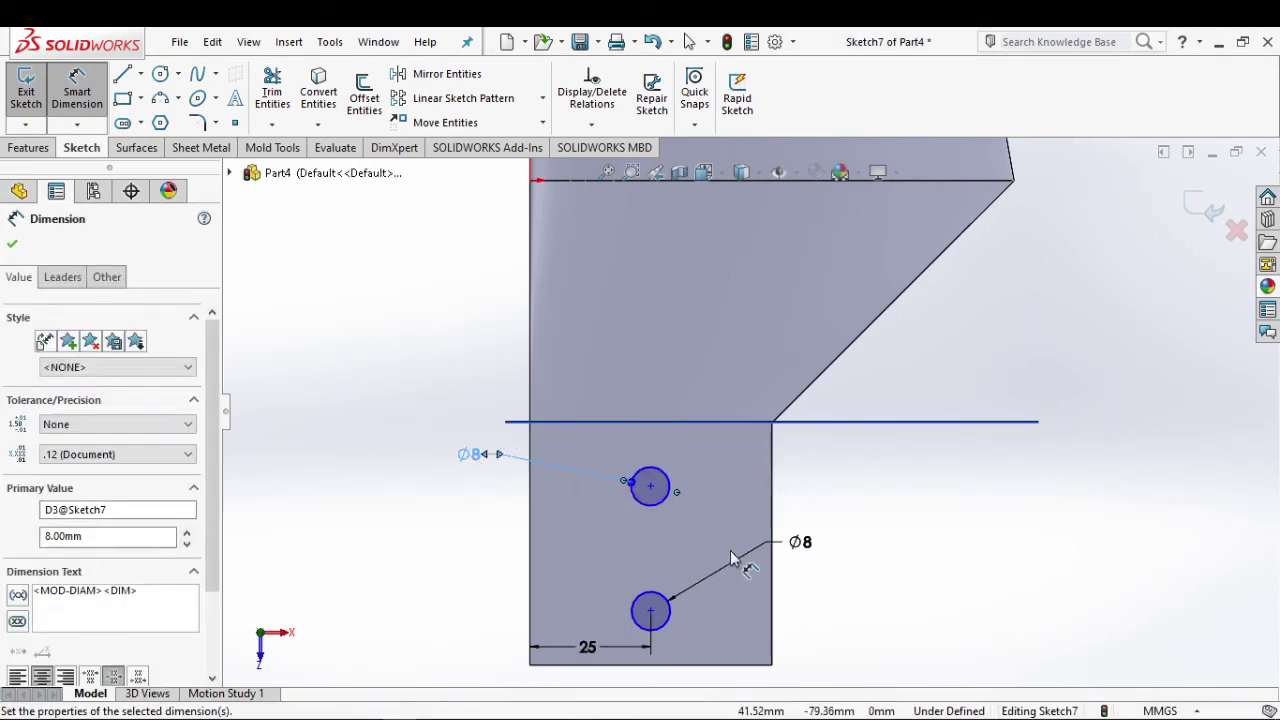
Step: Space the hole centres 20 mm apart and the lower hole 15 mm above the bottom edge
{"action": "left_click", "coordinate": [650, 610]}
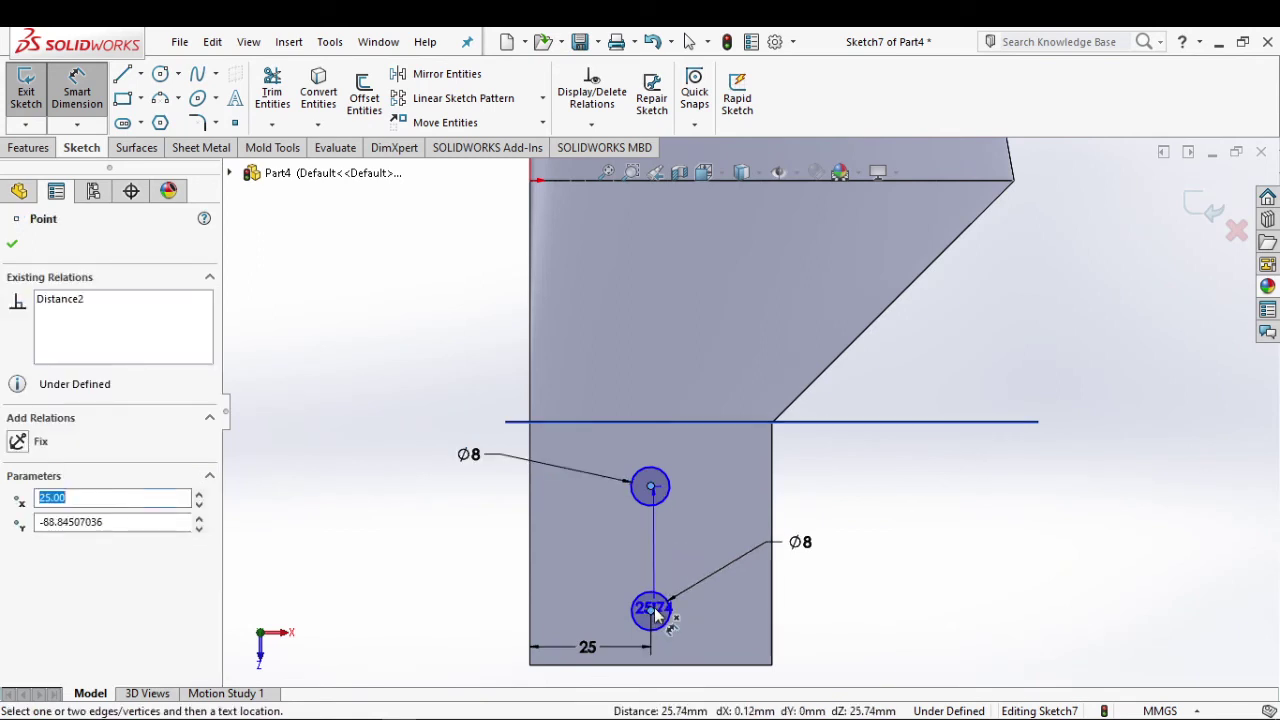
{"action": "left_click", "coordinate": [590, 580]}
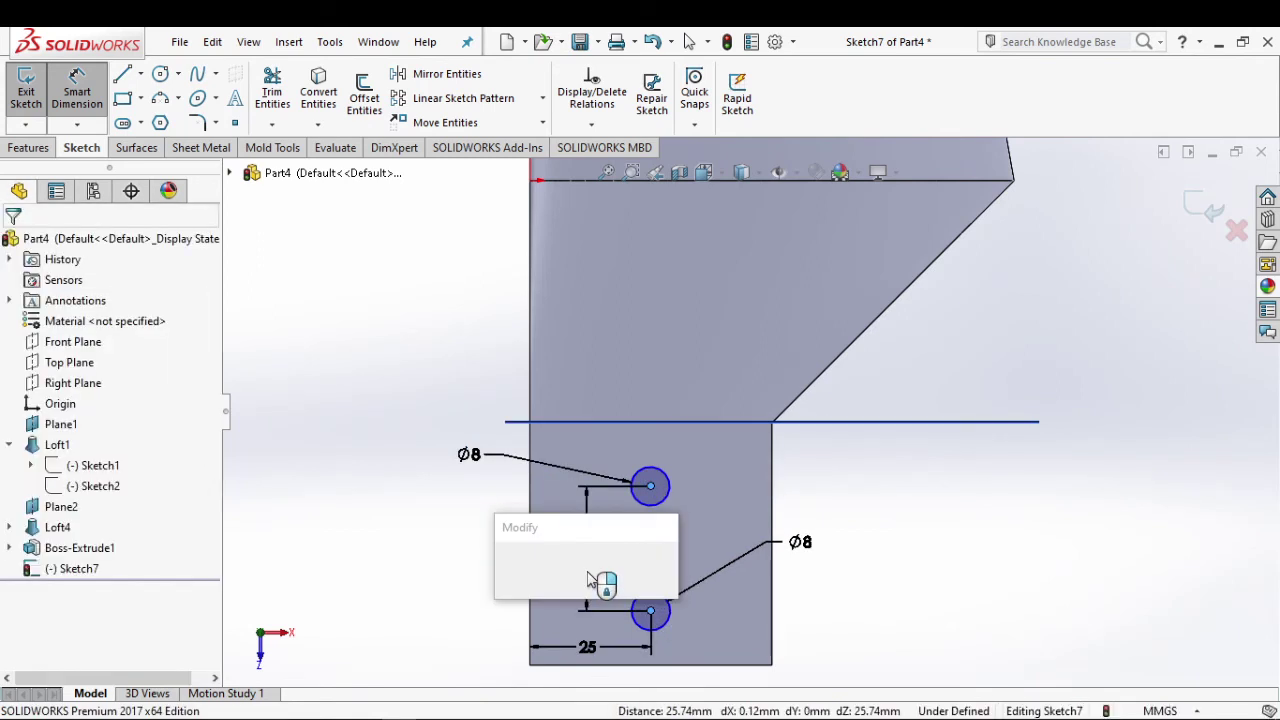
{"action": "type", "text": "20"}
{"action": "key", "text": "Return"}
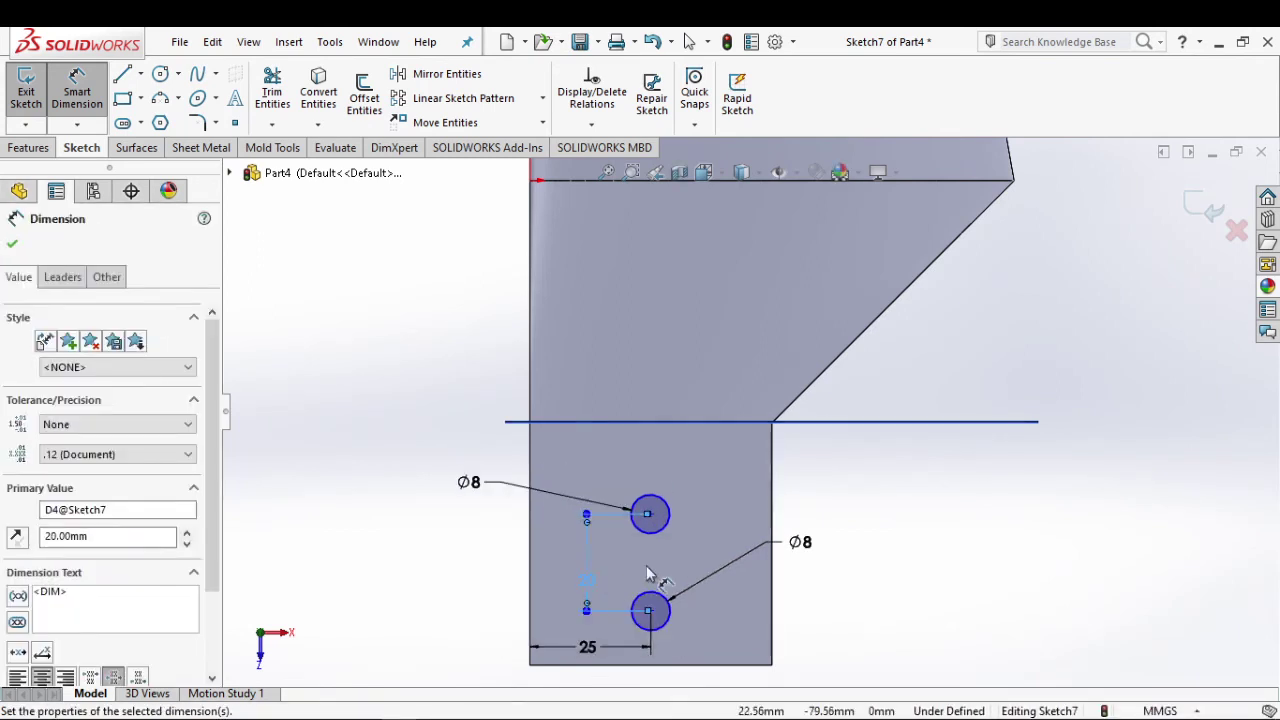
{"action": "left_click", "coordinate": [680, 664]}
{"action": "left_click", "coordinate": [798, 648]}
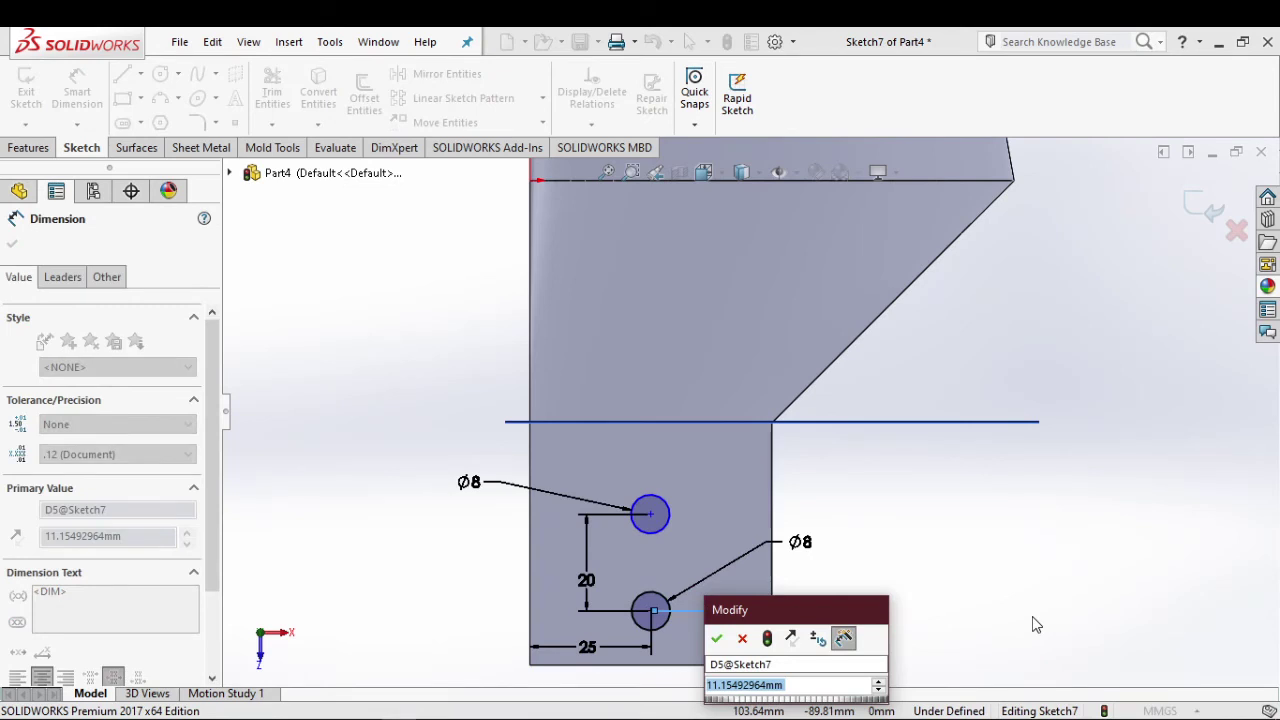
{"action": "type", "text": "15"}
{"action": "key", "text": "Return"}
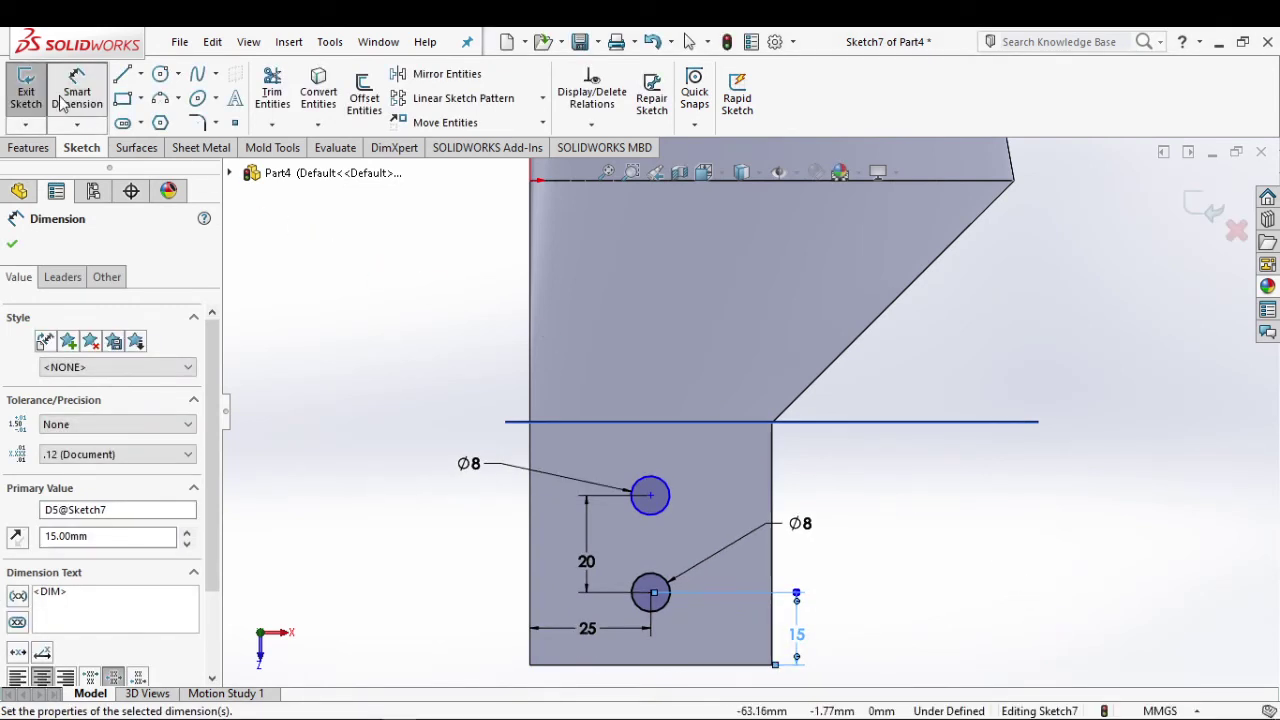
Step: Align the two hole centres with a Vertical relation and close Sketch7
{"action": "left_click", "coordinate": [77, 92]}
{"action": "left_click", "coordinate": [350, 310]}
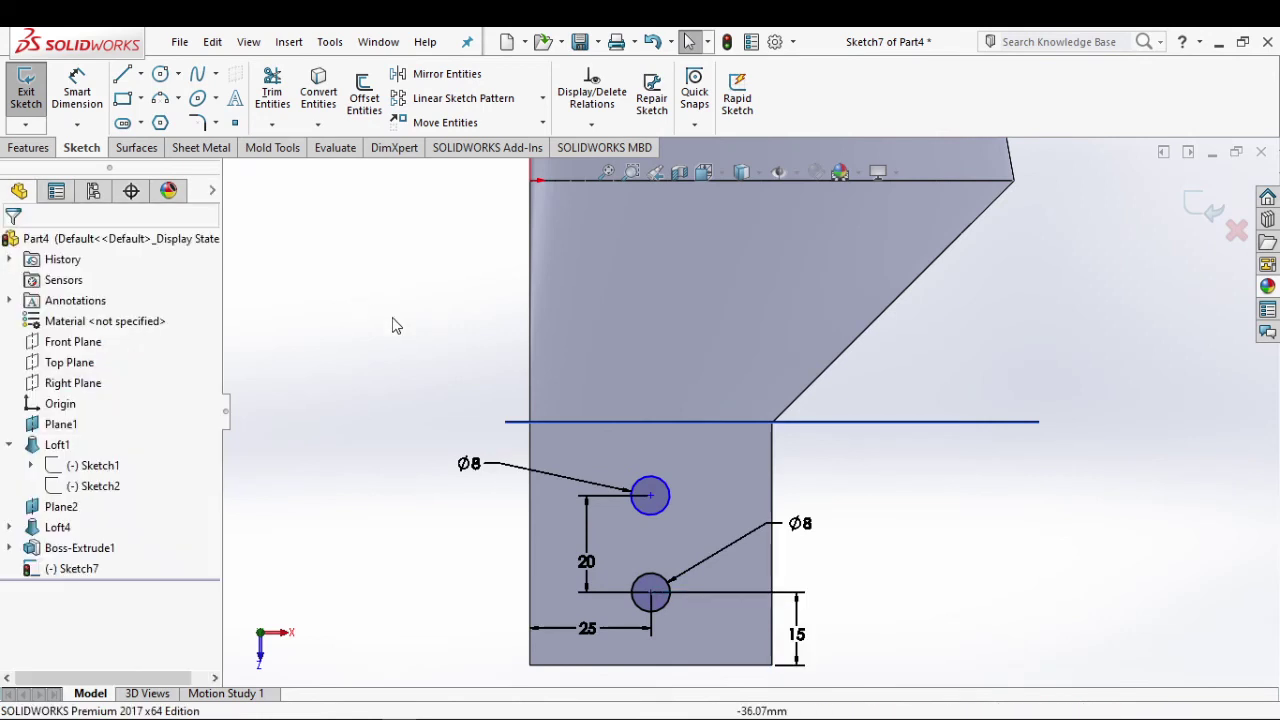
{"action": "left_click", "coordinate": [650, 495]}
{"action": "left_click", "coordinate": [651, 594], "text": "ctrl"}
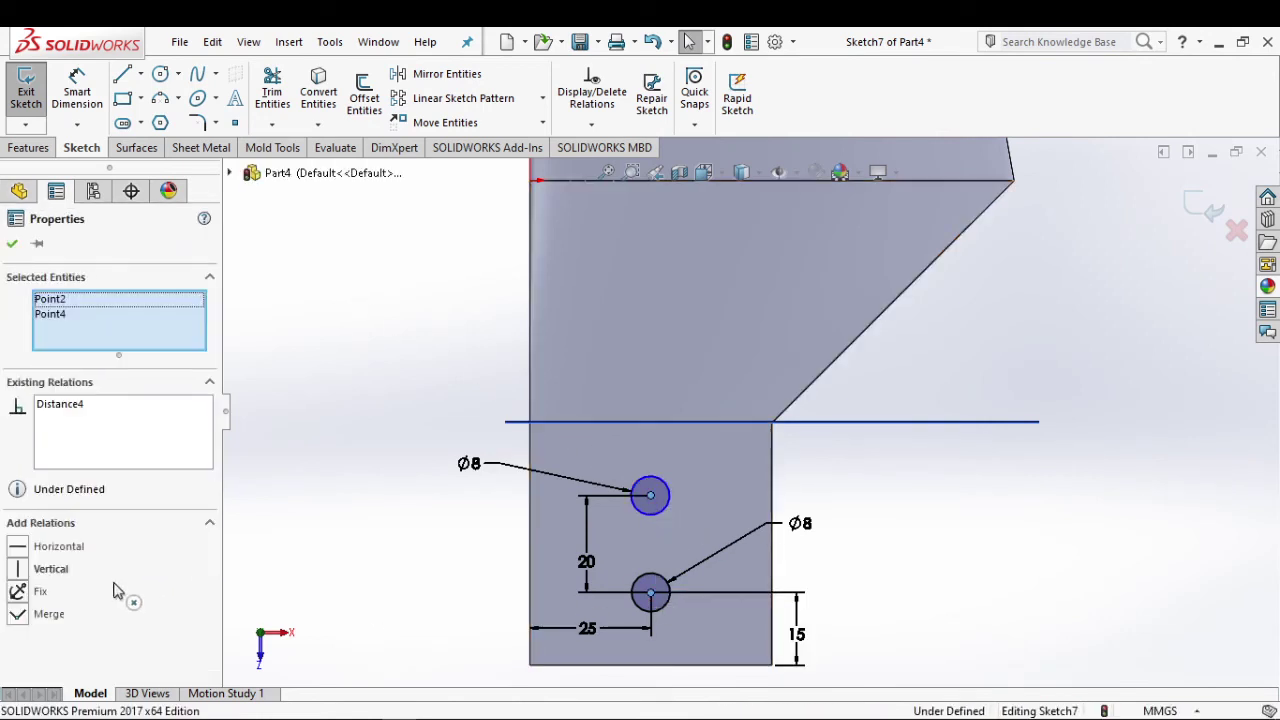
{"action": "left_click", "coordinate": [42, 574]}
{"action": "left_click", "coordinate": [349, 457]}
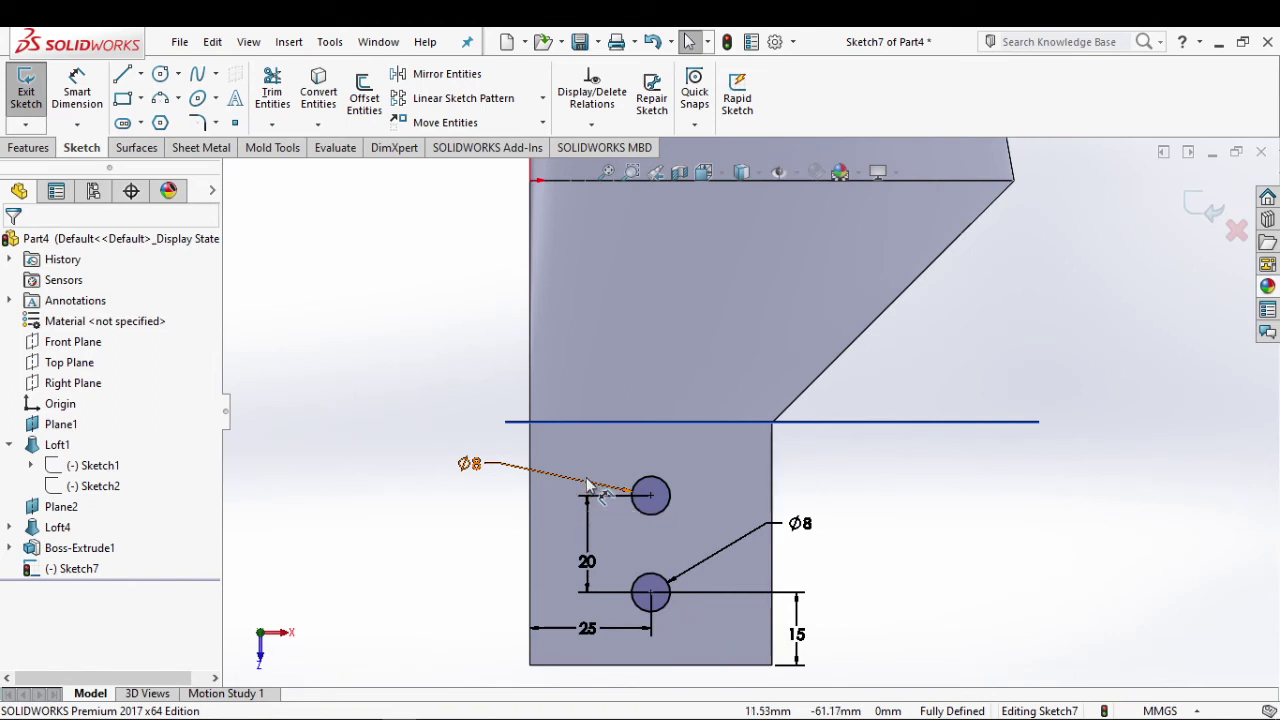
{"action": "left_click", "coordinate": [26, 90]}
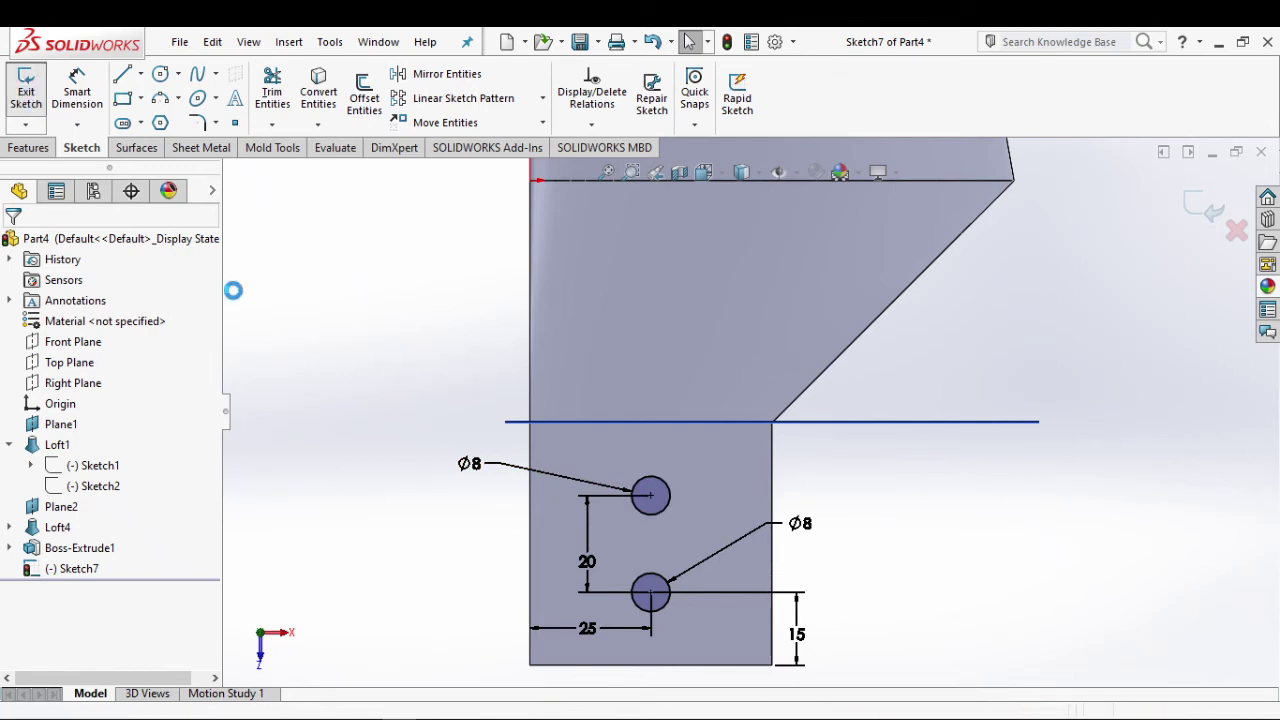
Step: Change the Boss-Extrude1 tab depth from 50 to 40 mm
{"action": "right_click", "coordinate": [45, 568]}
{"action": "right_click", "coordinate": [36, 548]}
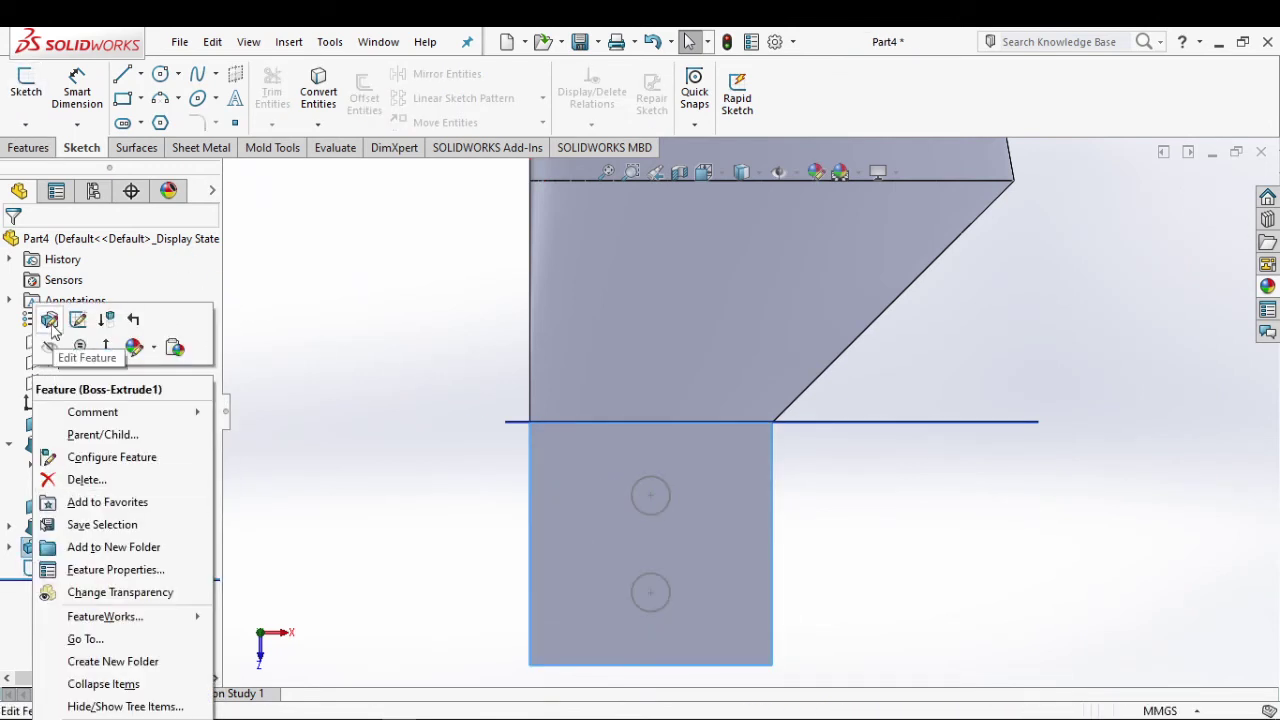
{"action": "left_click", "coordinate": [78, 319]}
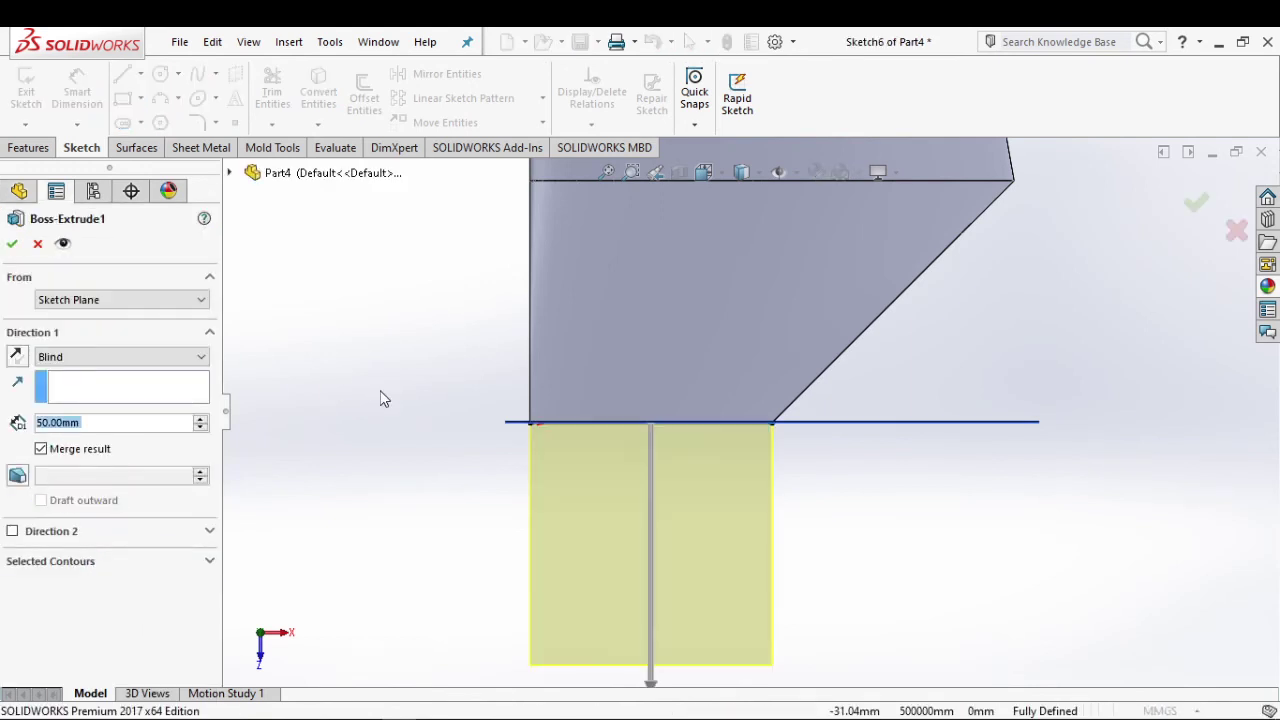
{"action": "type", "text": "40"}
{"action": "key", "text": "Return"}
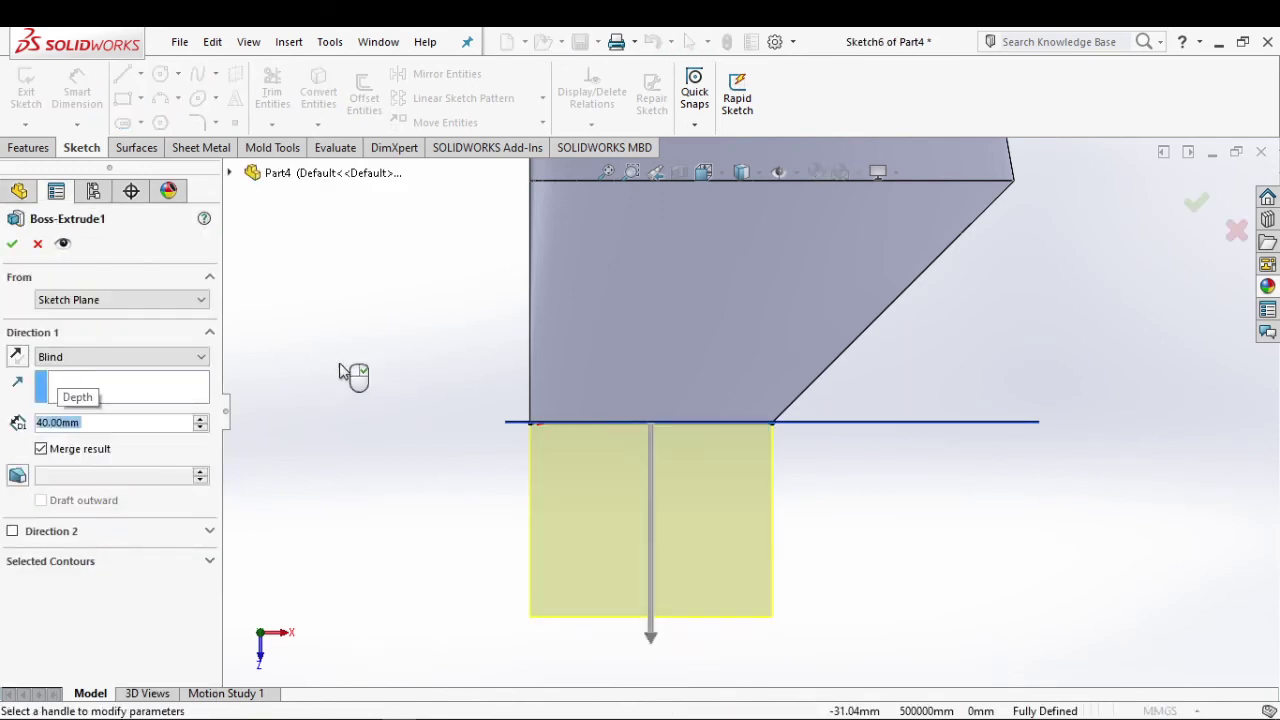
{"action": "left_click", "coordinate": [10, 244]}
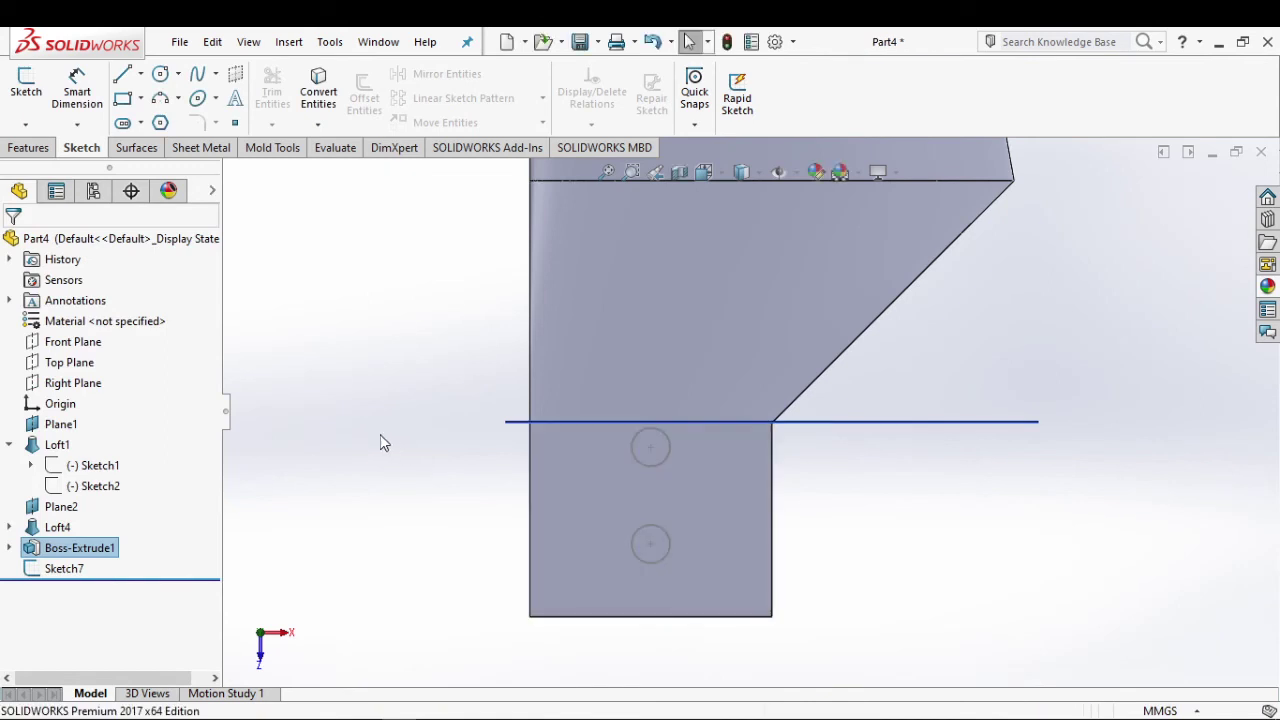
Step: In Sketch7, change the lower hole's bottom-edge distance from 15 to 10 mm
{"action": "right_click", "coordinate": [64, 568]}
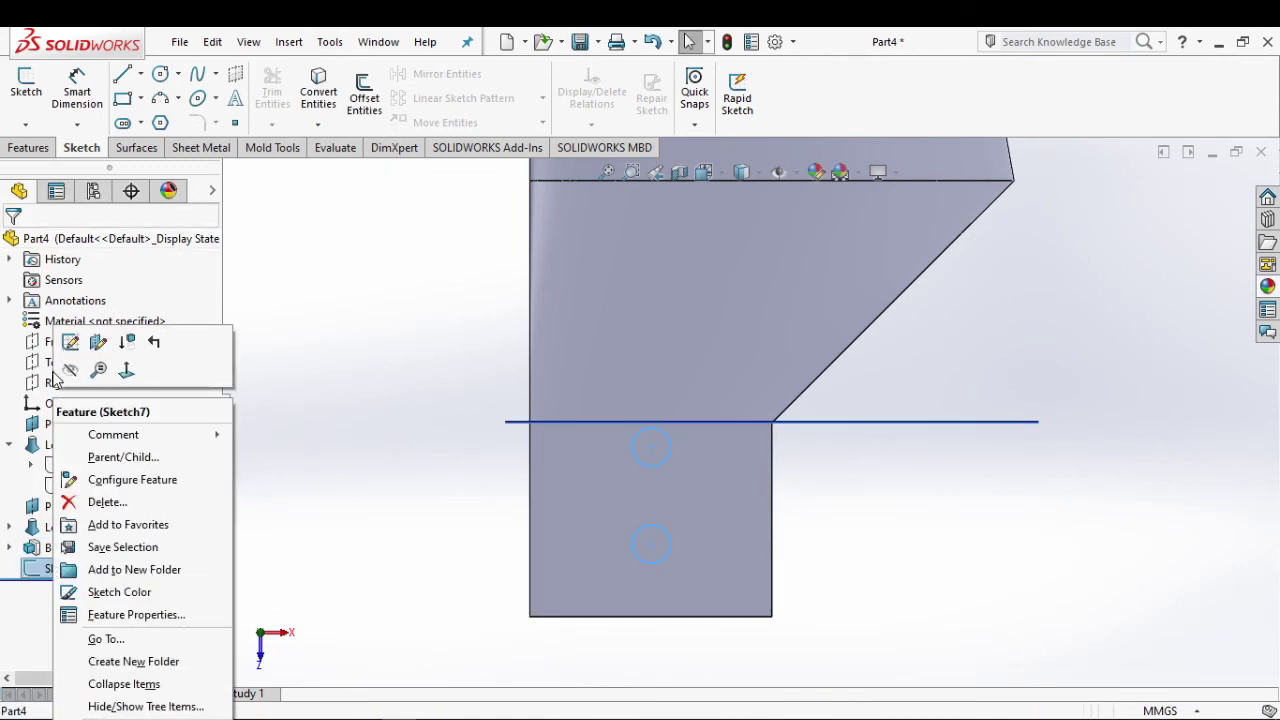
{"action": "left_click", "coordinate": [72, 336]}
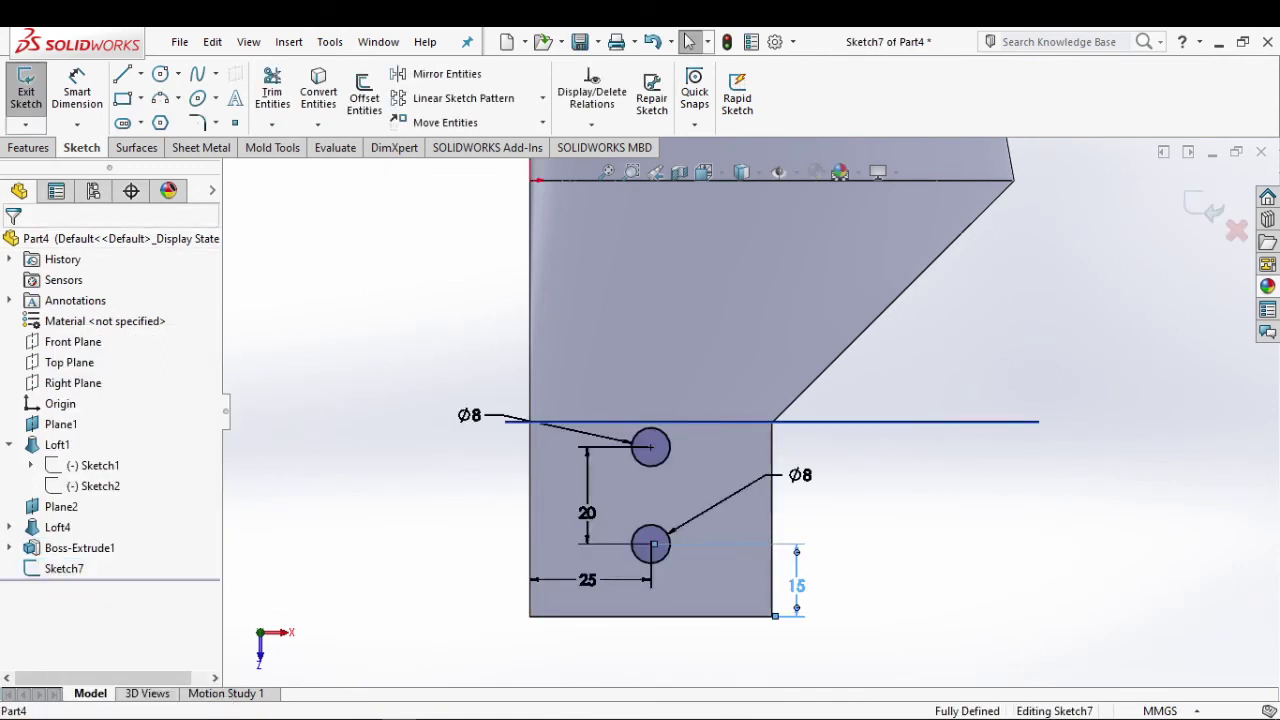
{"action": "double_click", "coordinate": [800, 581]}
{"action": "type", "text": "10"}
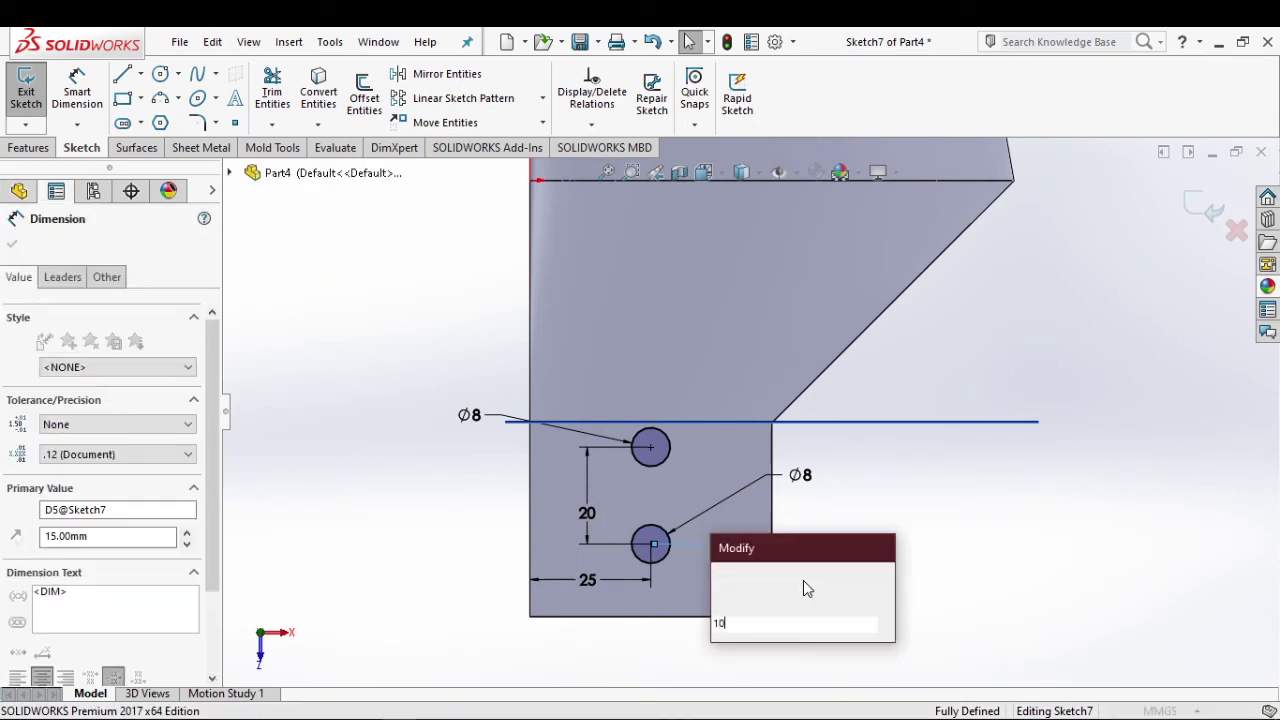
{"action": "key", "text": "Return"}
{"action": "left_click", "coordinate": [900, 578]}
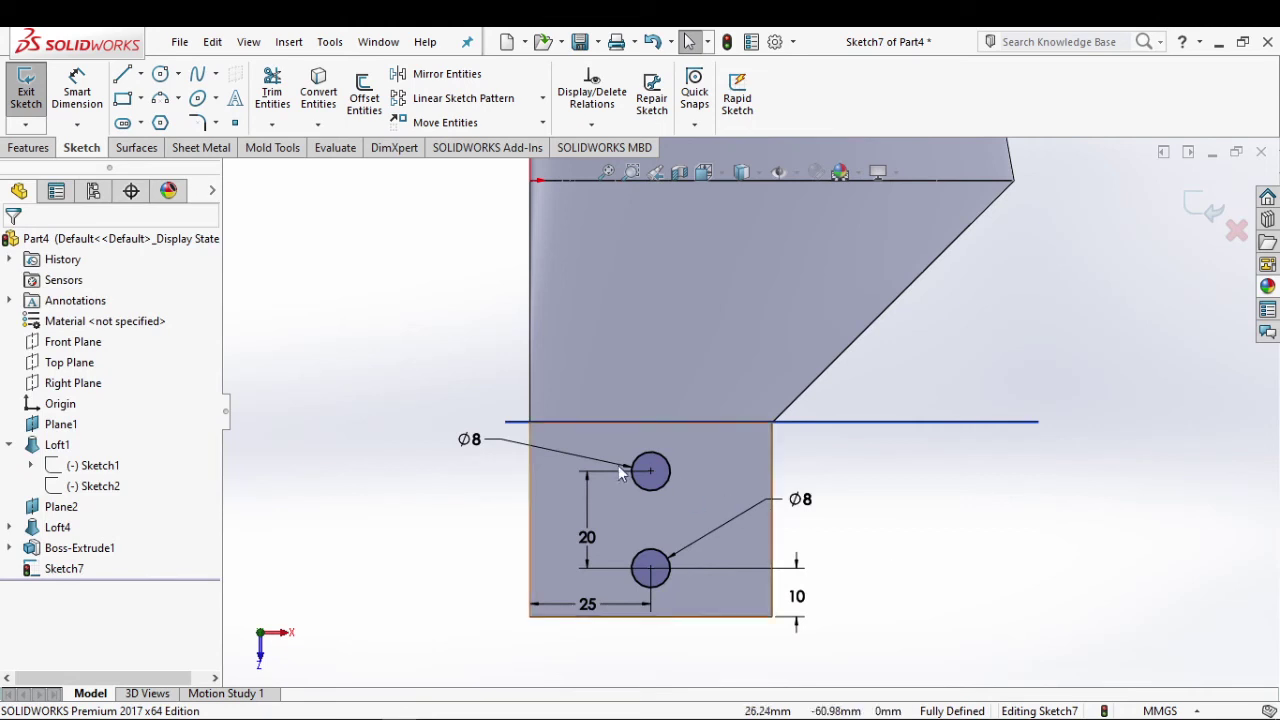
{"action": "left_click", "coordinate": [26, 90]}
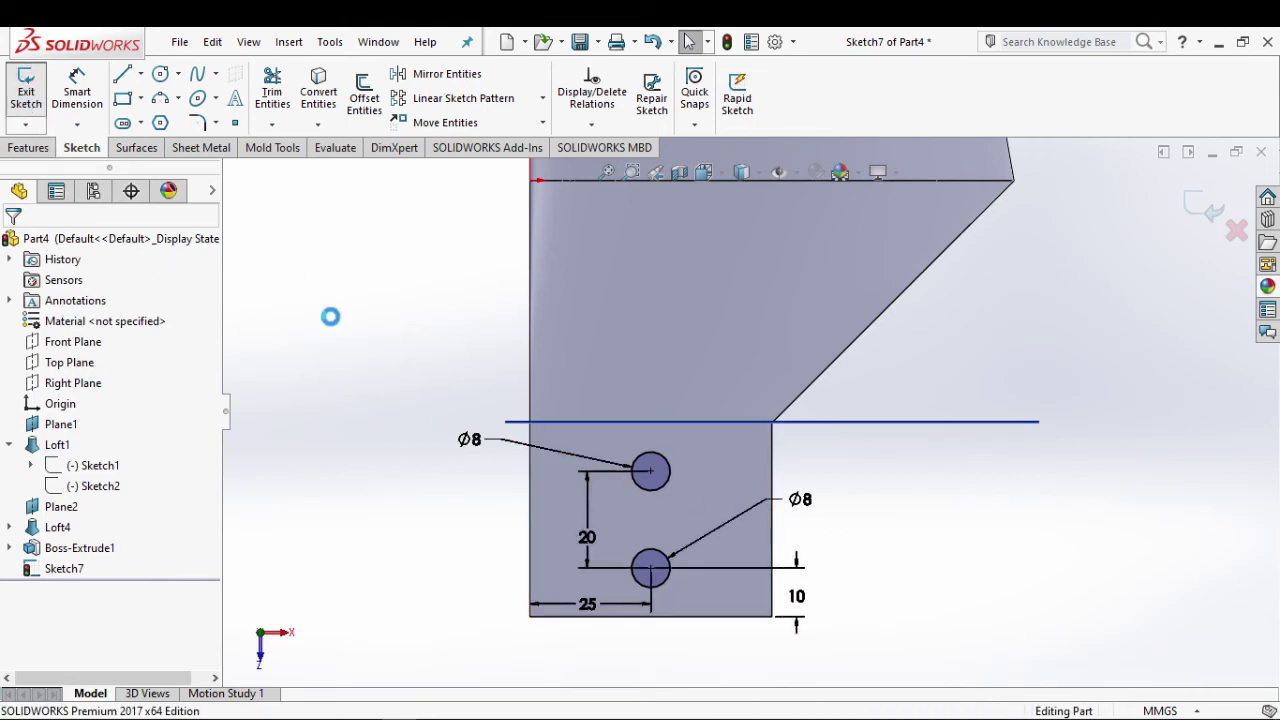
Step: Cut the two holes through the tab with a Cut-Extrude set to Up To Next
{"action": "left_click", "coordinate": [82, 570]}
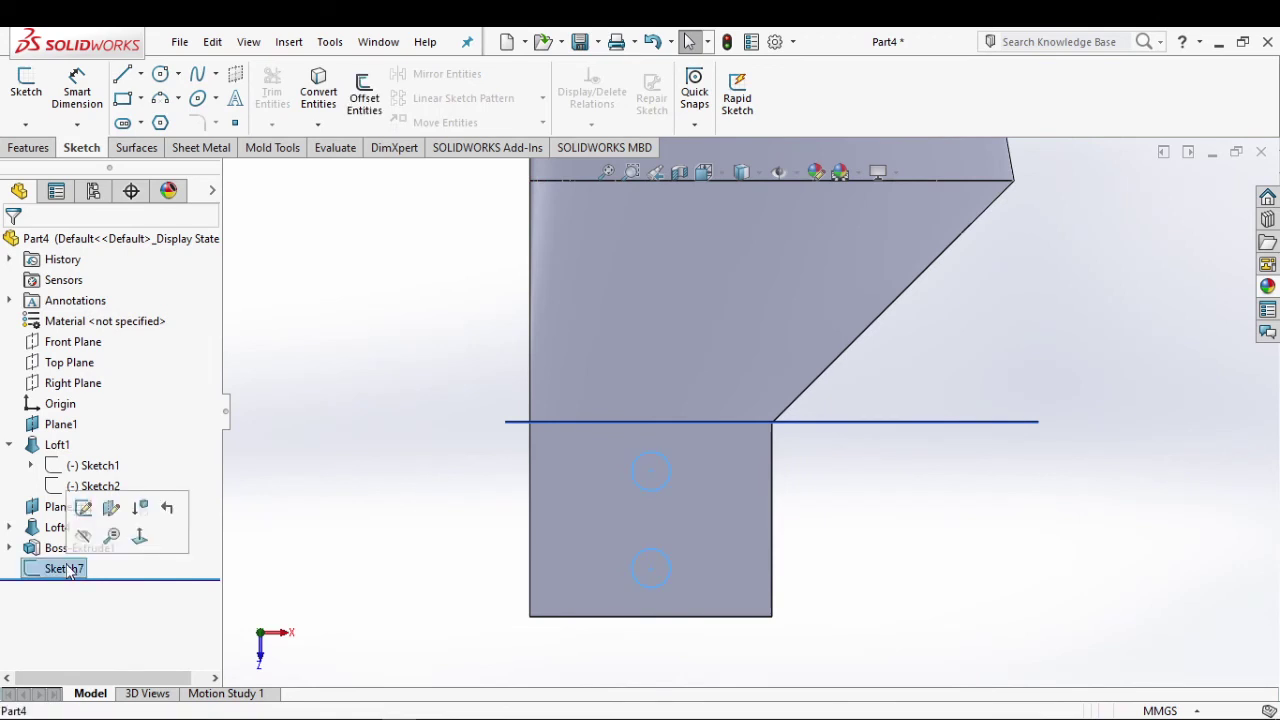
{"action": "left_click", "coordinate": [30, 147]}
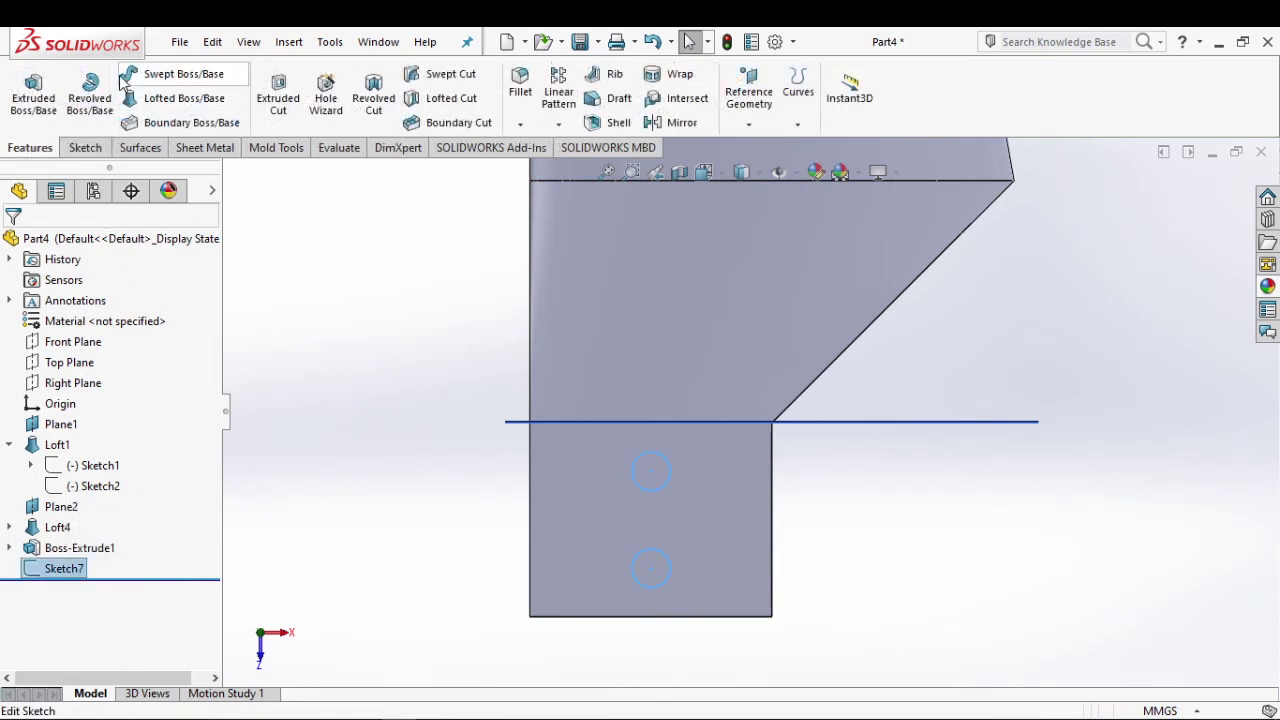
{"action": "left_click", "coordinate": [278, 95]}
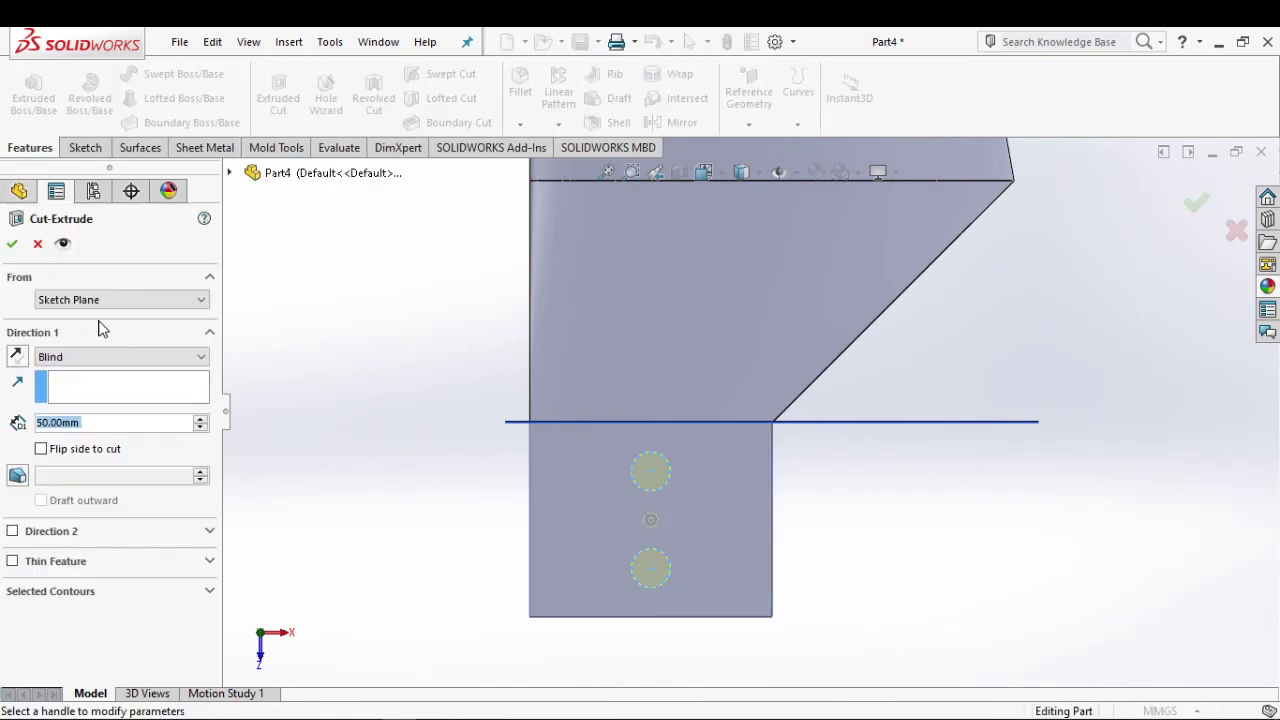
{"action": "left_click", "coordinate": [85, 360]}
{"action": "left_click", "coordinate": [57, 409]}
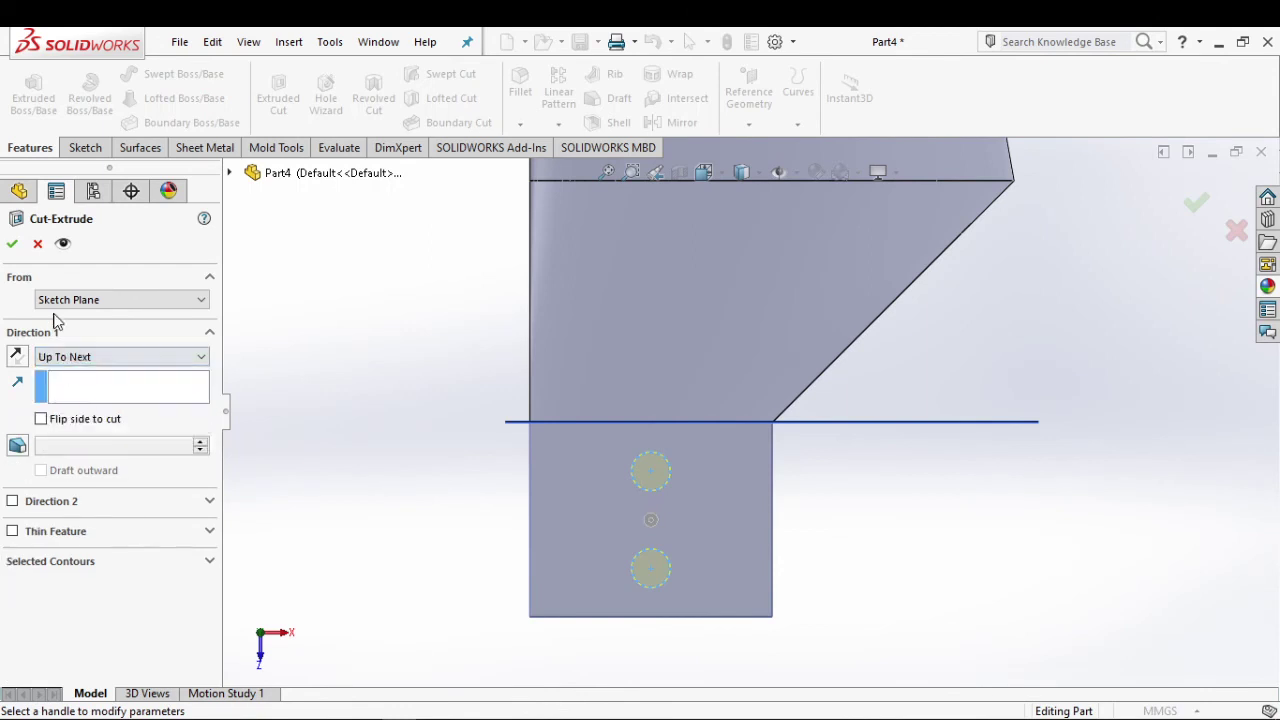
{"action": "left_click", "coordinate": [13, 245]}
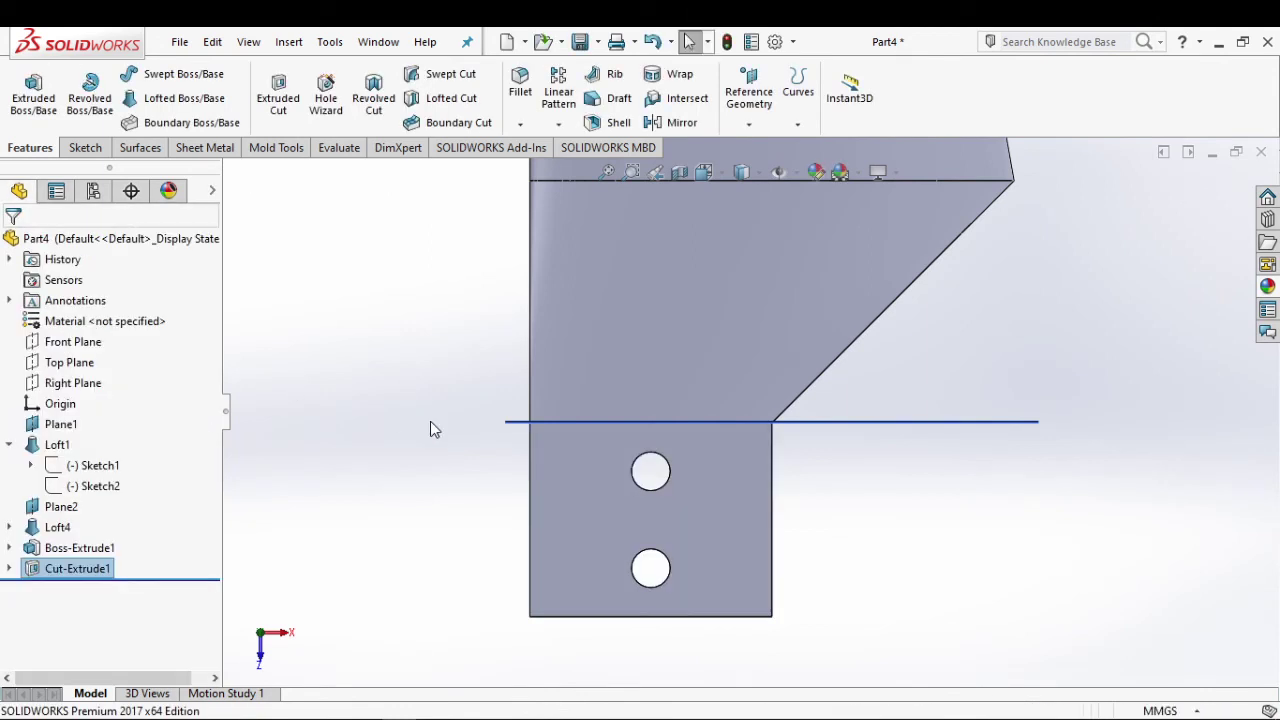
Step: Round the tab's two bottom corner edges with a 10 mm fillet
{"action": "middle_click_drag", "start_coordinate": [430, 421], "coordinate": [443, 300]}
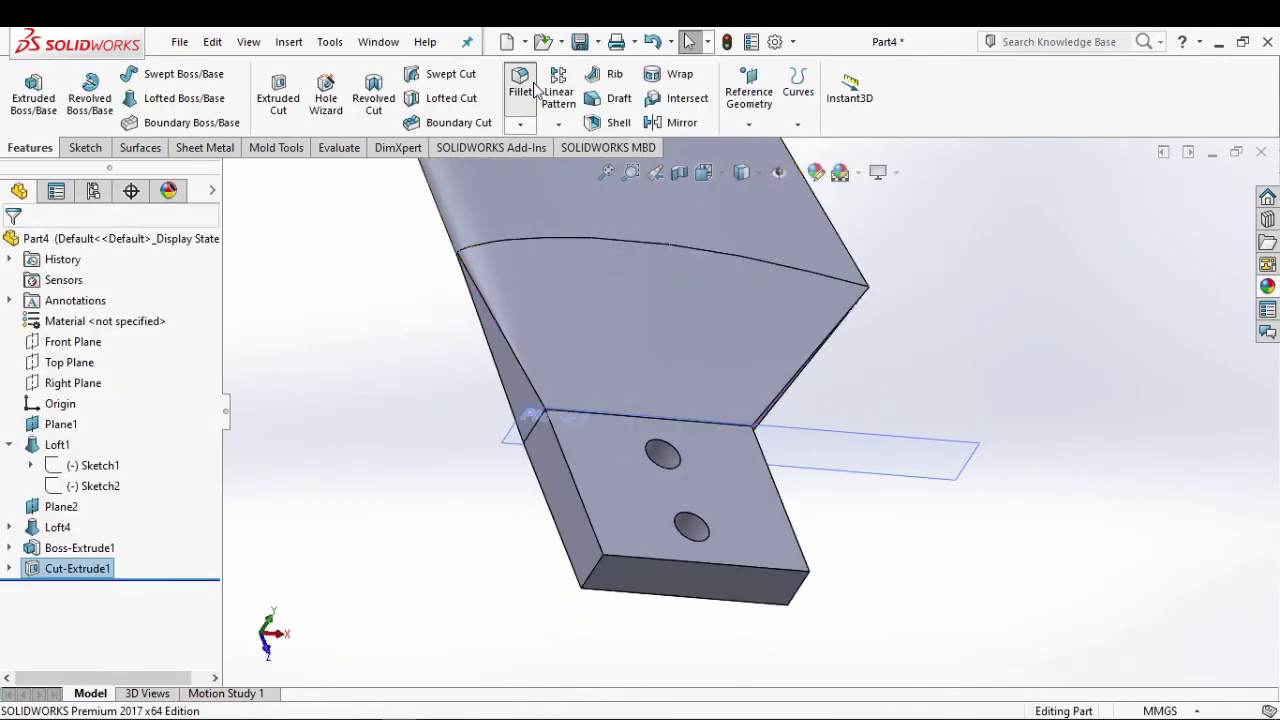
{"action": "left_click", "coordinate": [597, 570]}
{"action": "left_click", "coordinate": [799, 598]}
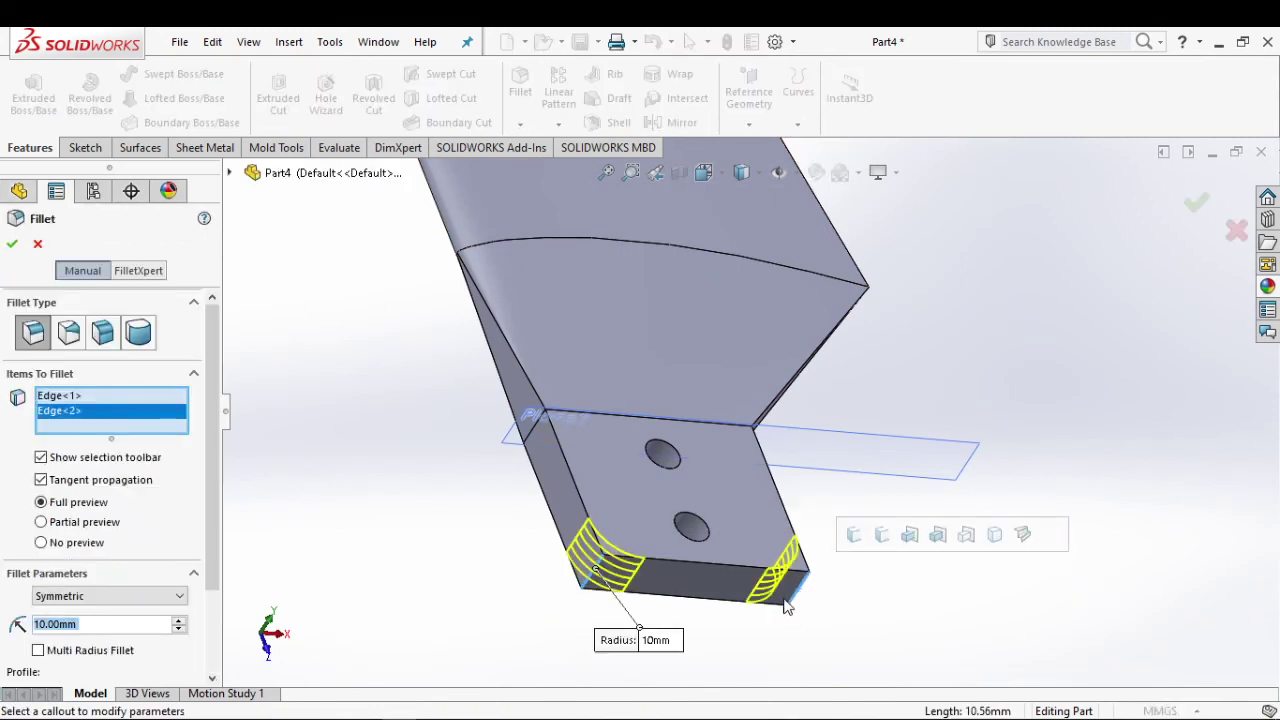
{"action": "left_click", "coordinate": [12, 243]}
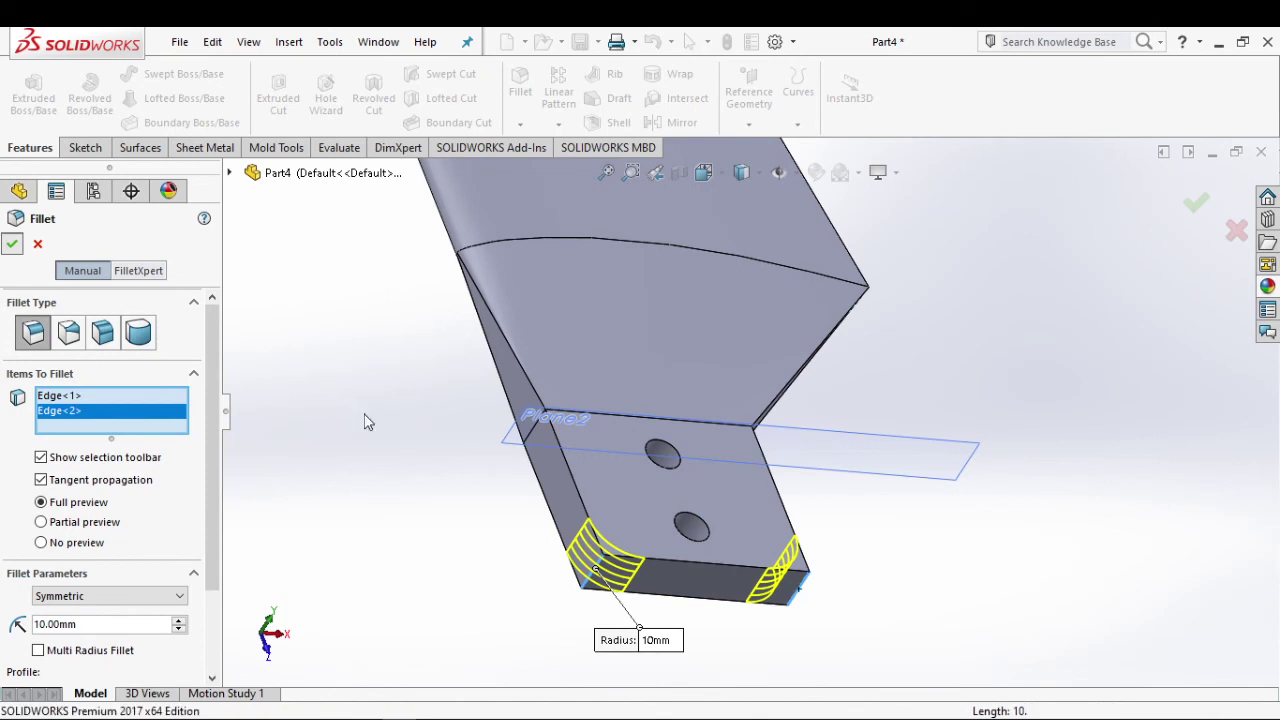
{"action": "mouse_move", "coordinate": [383, 465]}
{"action": "middle_mouse_down"}
{"action": "mouse_move", "coordinate": [720, 494]}
{"action": "mouse_move", "coordinate": [751, 480]}
{"action": "mouse_move", "coordinate": [772, 502]}
{"action": "mouse_move", "coordinate": [766, 531]}
{"action": "middle_mouse_up"}
{"action": "scroll", "coordinate": [751, 549], "scroll_direction": "up", "scroll_amount": 3}
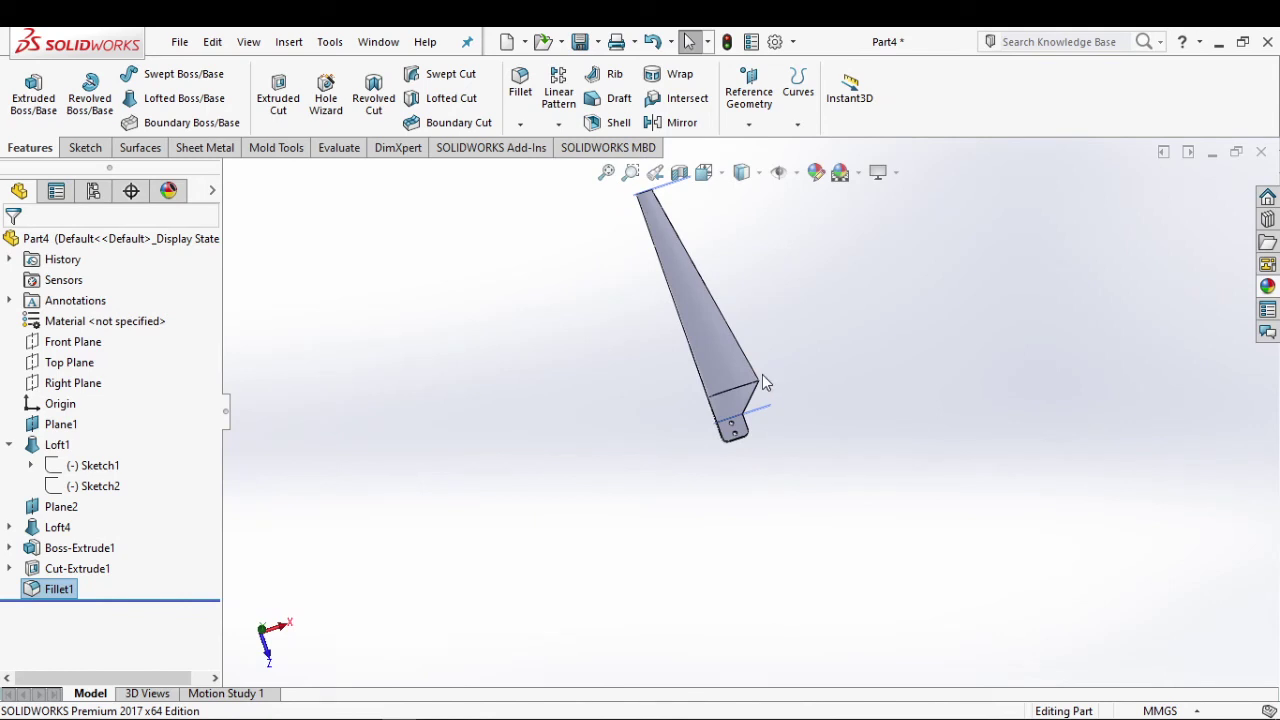
Step: Snap the view to isometric and start an appearance edit for the whole blade part
{"action": "scroll", "coordinate": [762, 380], "scroll_direction": "down", "scroll_amount": 2}
{"action": "middle_click_drag", "start_coordinate": [729, 543], "coordinate": [705, 425]}
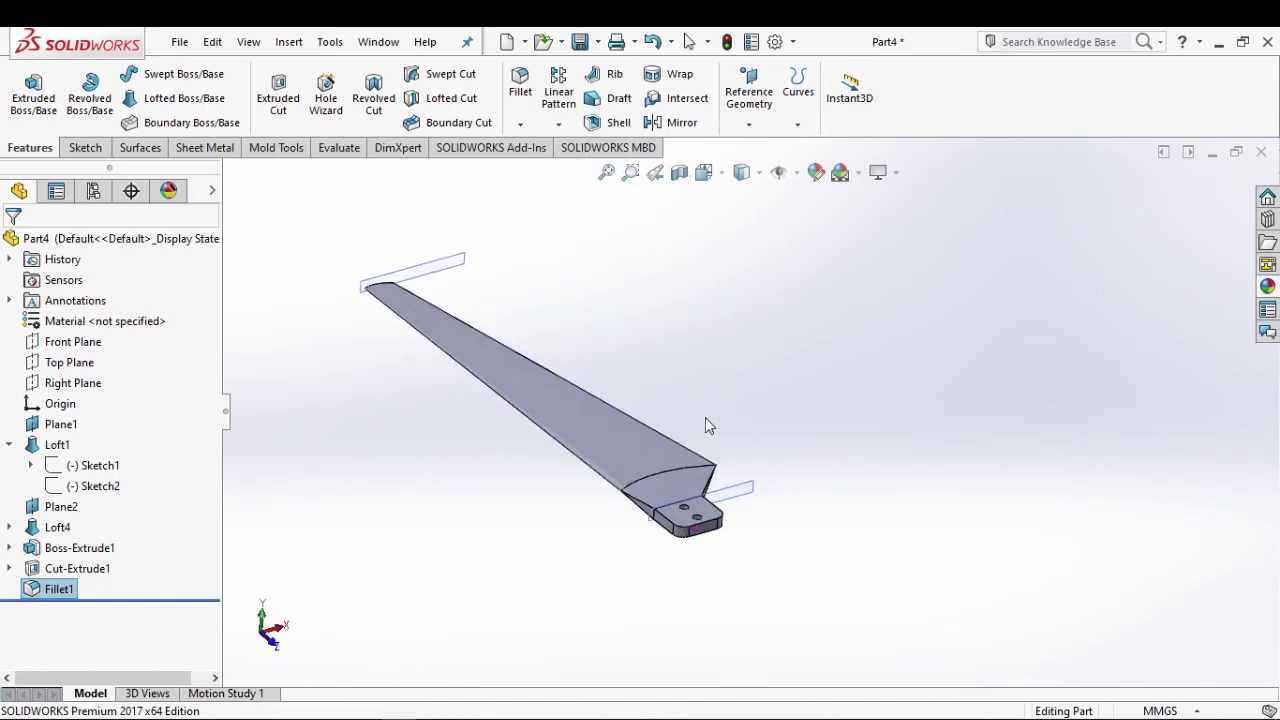
{"action": "key", "text": "space"}
{"action": "left_click", "coordinate": [770, 222]}
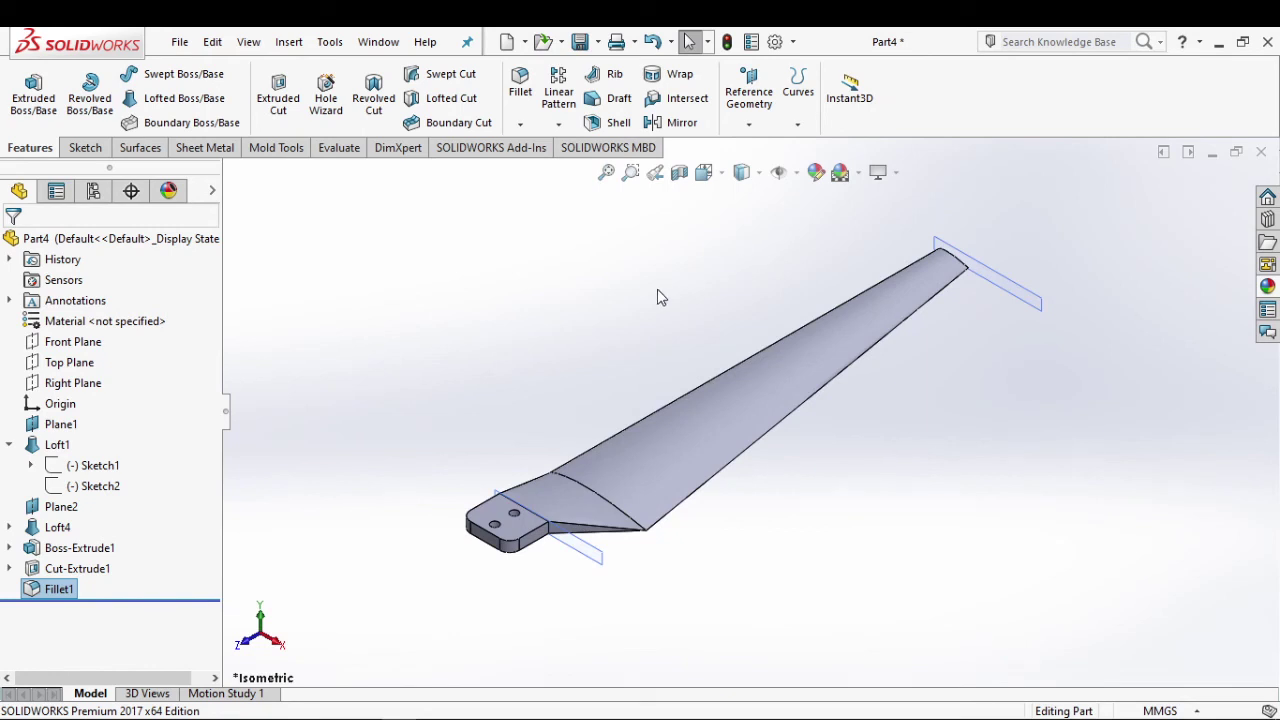
{"action": "right_click", "coordinate": [634, 463]}
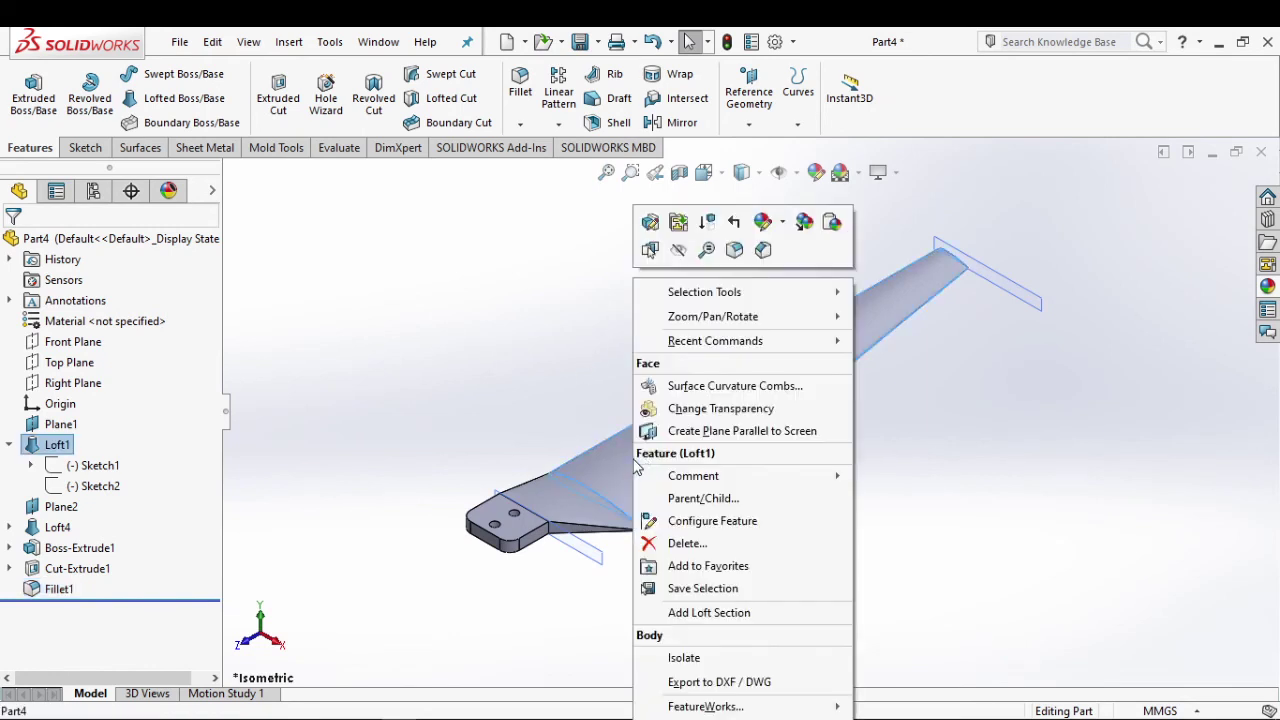
{"action": "left_click", "coordinate": [779, 222]}
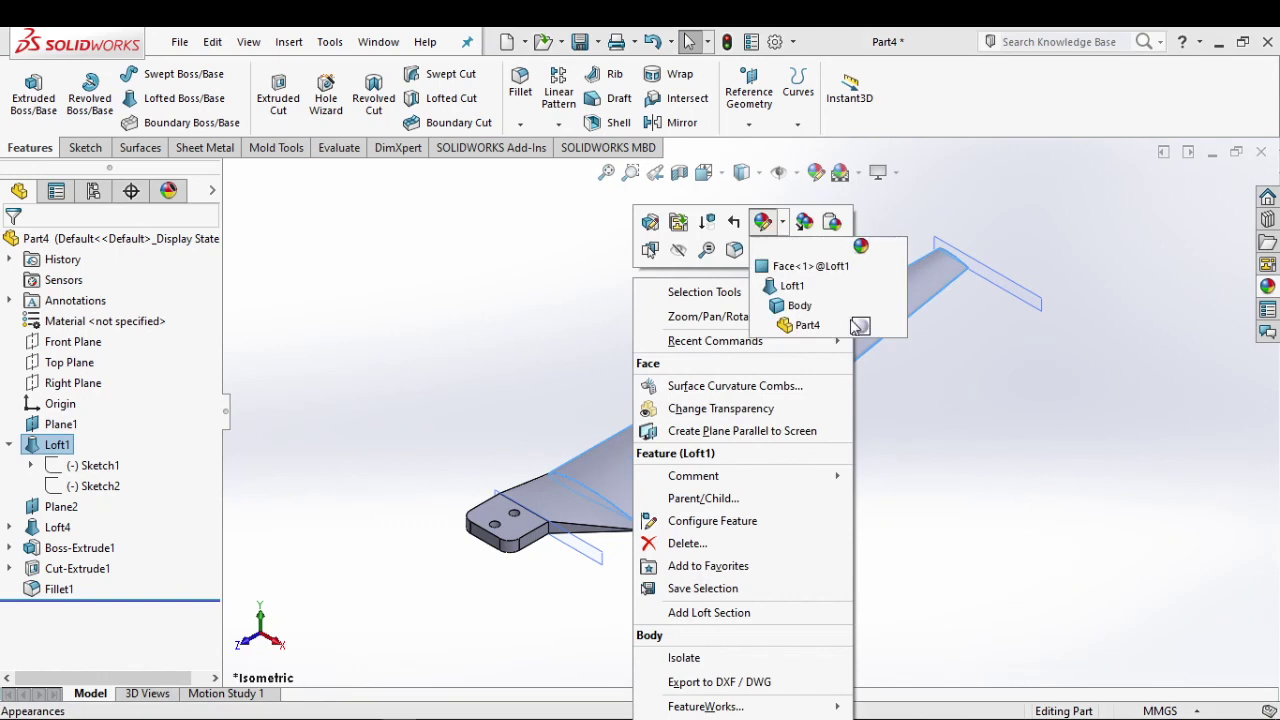
{"action": "left_click", "coordinate": [856, 334]}
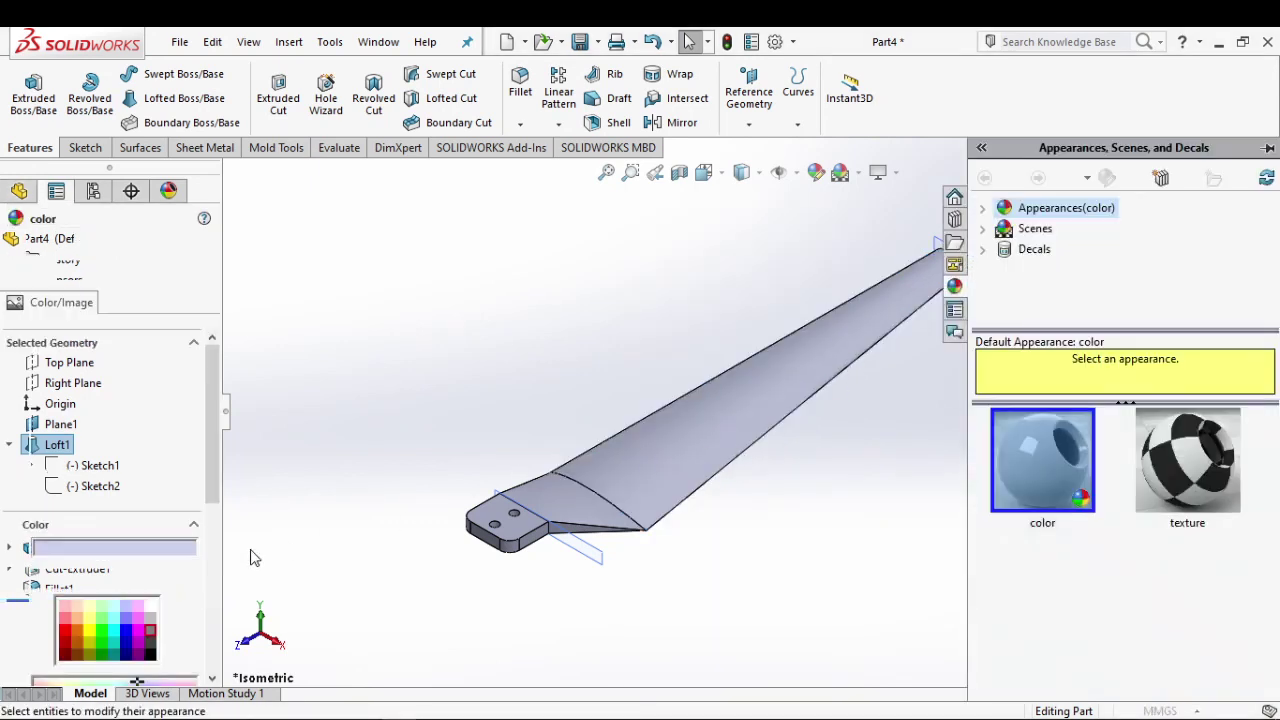
Step: Try several colour swatches, then settle on light cyan and confirm it
{"action": "left_click", "coordinate": [115, 609]}
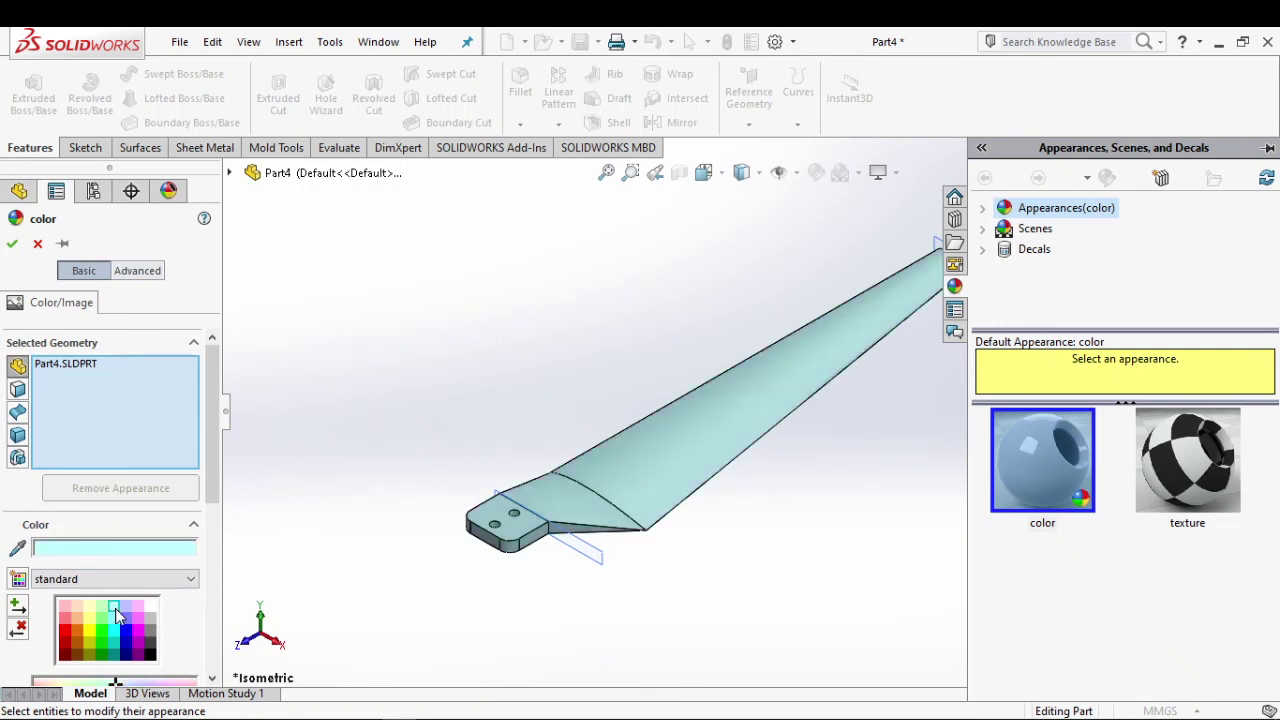
{"action": "left_click", "coordinate": [130, 609]}
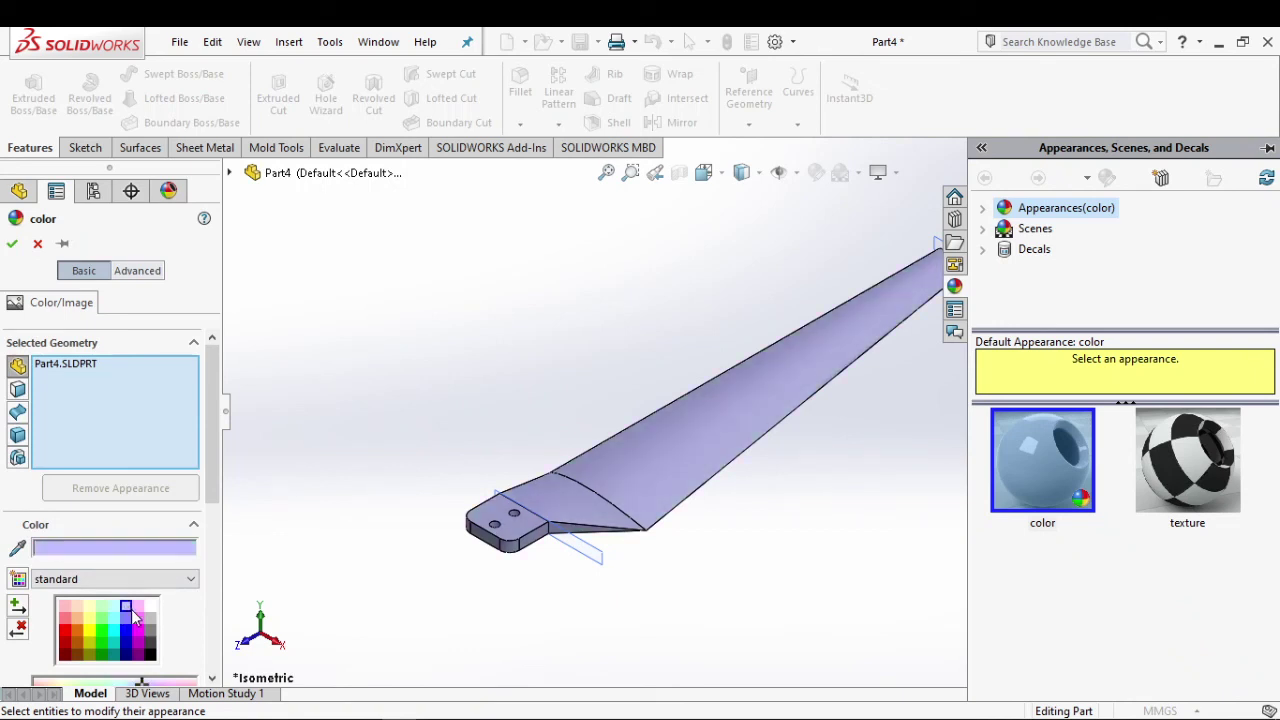
{"action": "left_click", "coordinate": [138, 608]}
{"action": "left_click", "coordinate": [150, 653]}
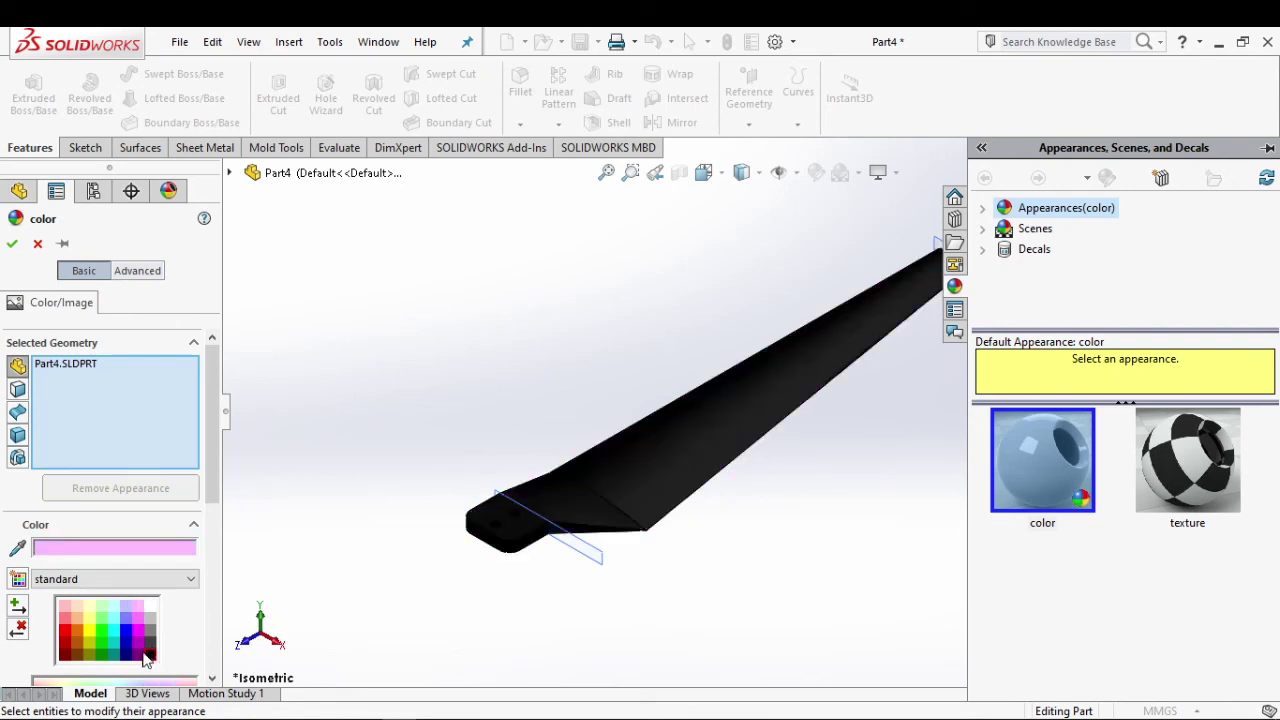
{"action": "left_click", "coordinate": [125, 656]}
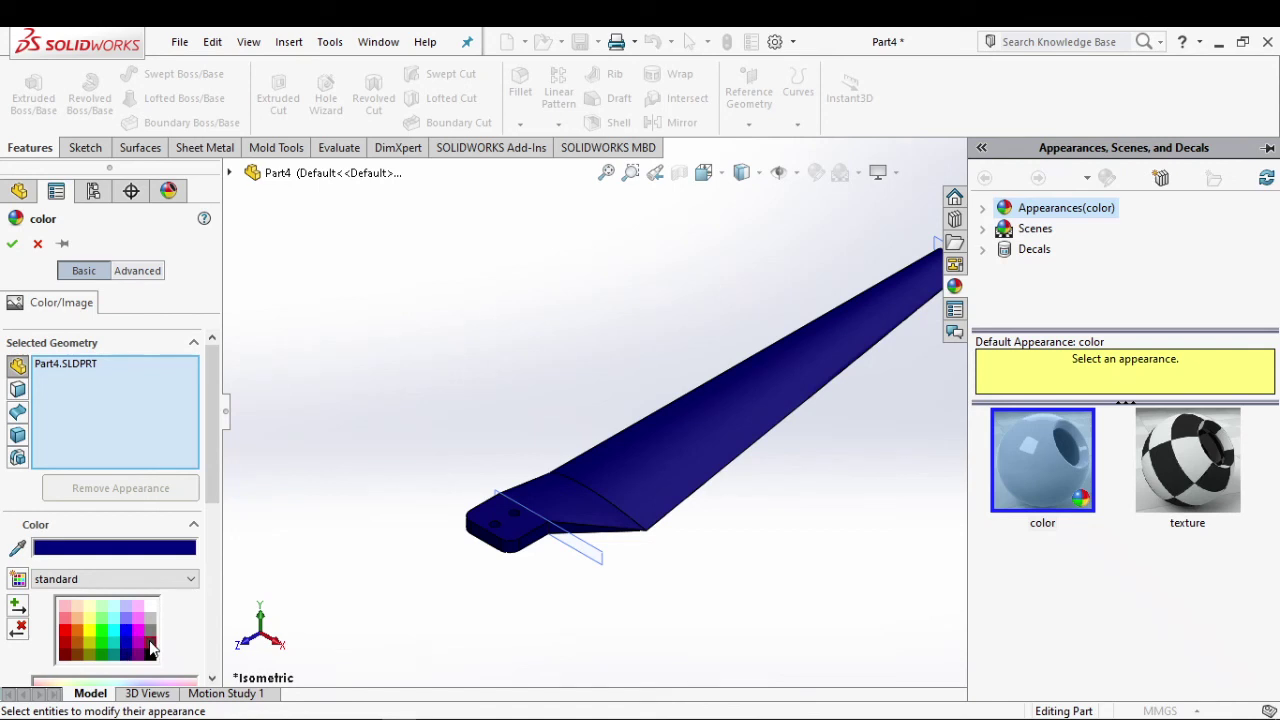
{"action": "left_click", "coordinate": [149, 648]}
{"action": "left_click", "coordinate": [152, 621]}
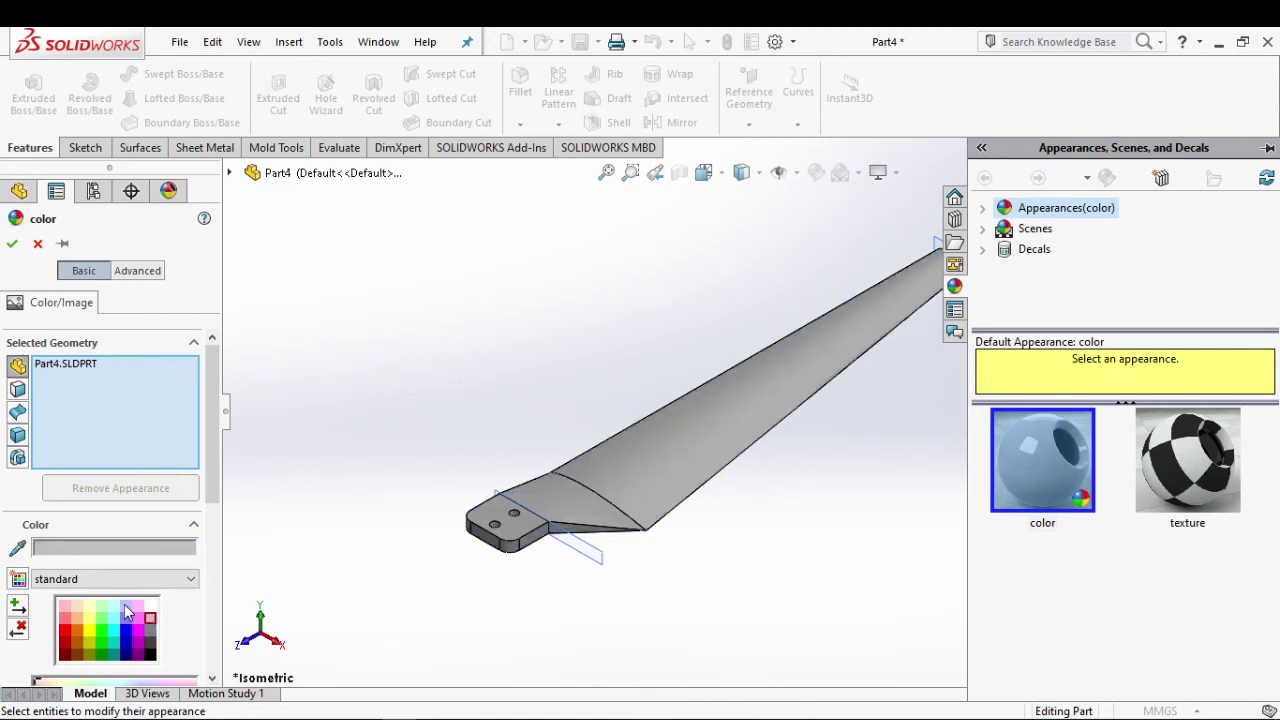
{"action": "left_click", "coordinate": [102, 606]}
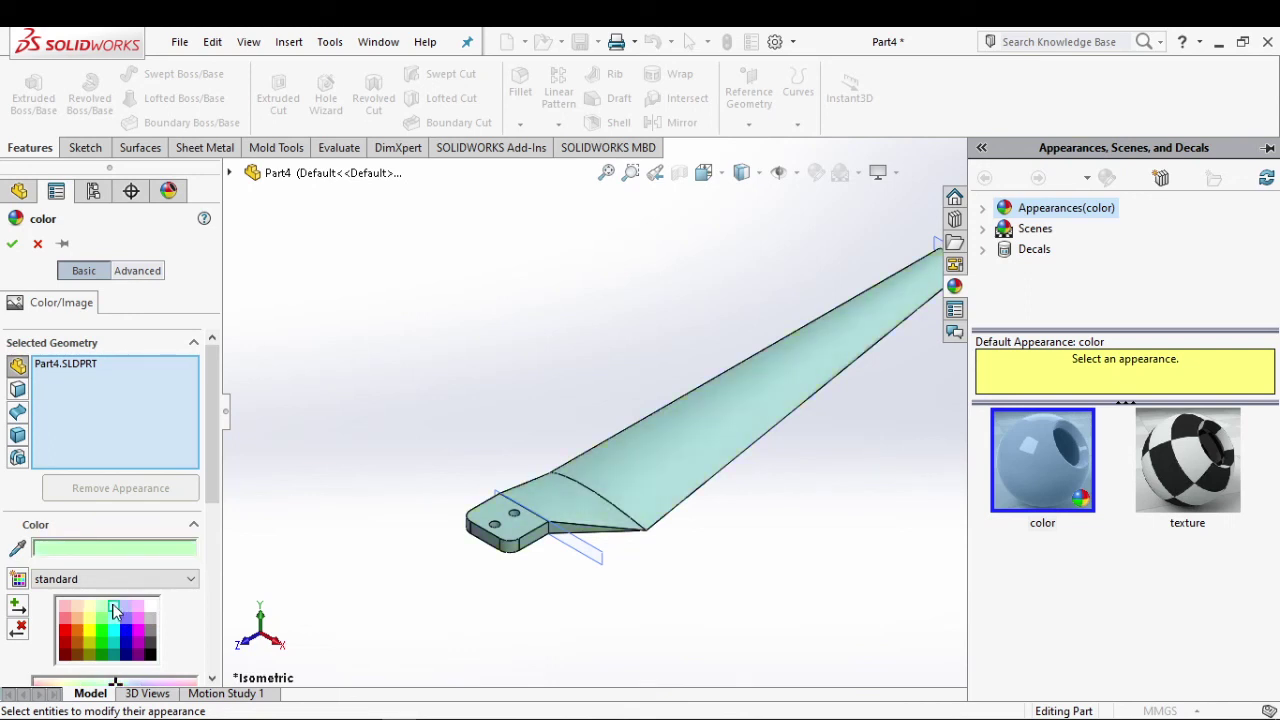
{"action": "left_click", "coordinate": [13, 245]}
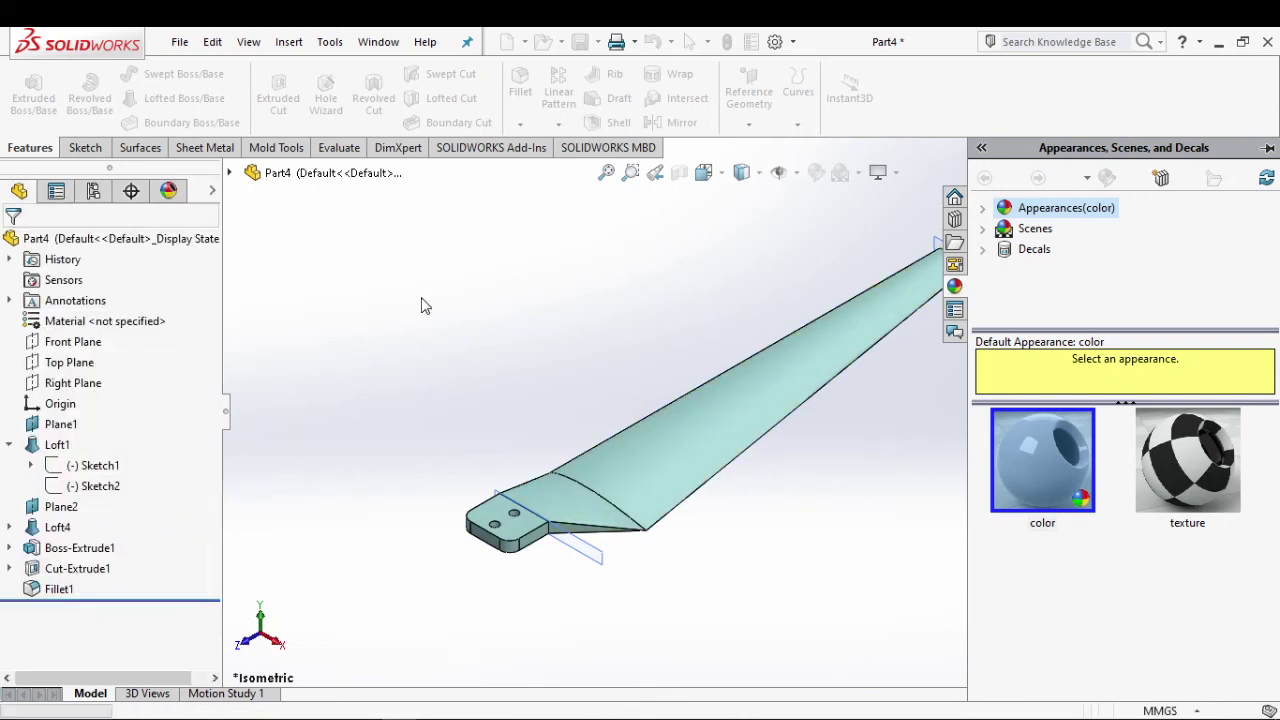
{"action": "left_click", "coordinate": [385, 407]}
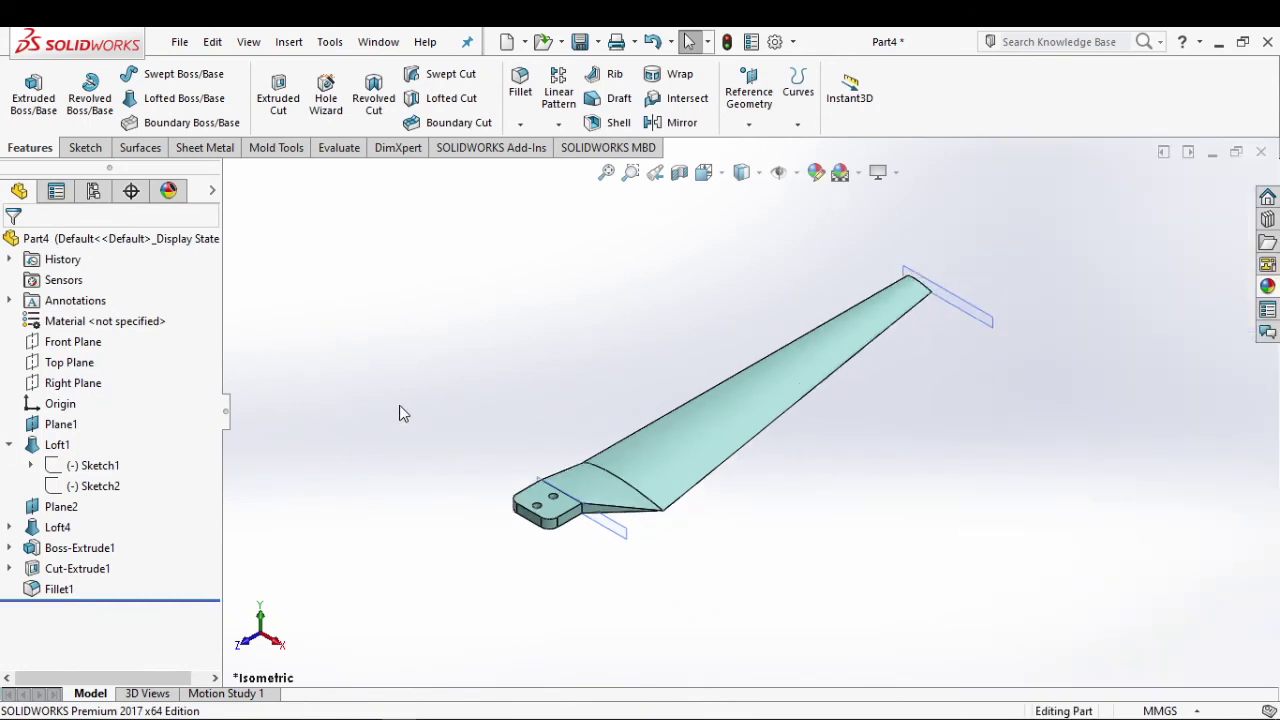
Step: Save the part as Blade.SLDPRT in the Small Wind Turbine folder
{"action": "scroll", "coordinate": [886, 357], "scroll_direction": "up", "scroll_amount": 2}
{"action": "scroll", "coordinate": [886, 357], "scroll_direction": "down", "scroll_amount": 2}
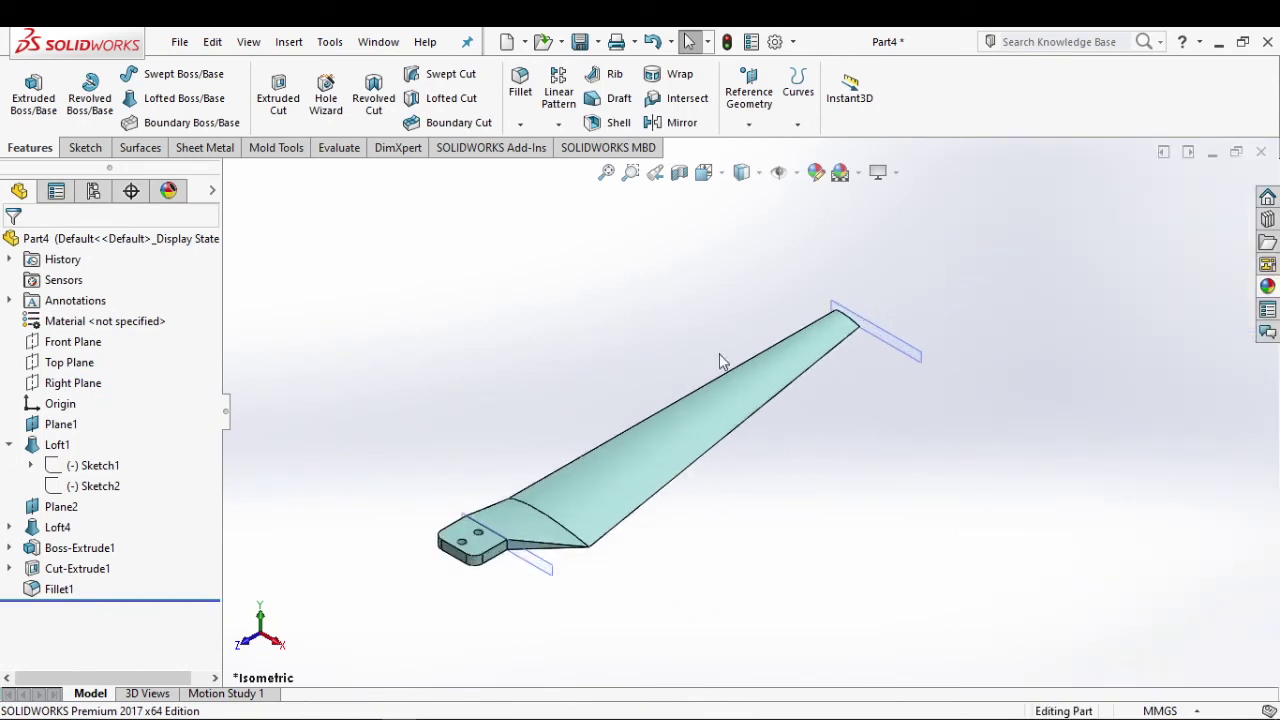
{"action": "left_click", "coordinate": [180, 42]}
{"action": "left_click", "coordinate": [222, 224]}
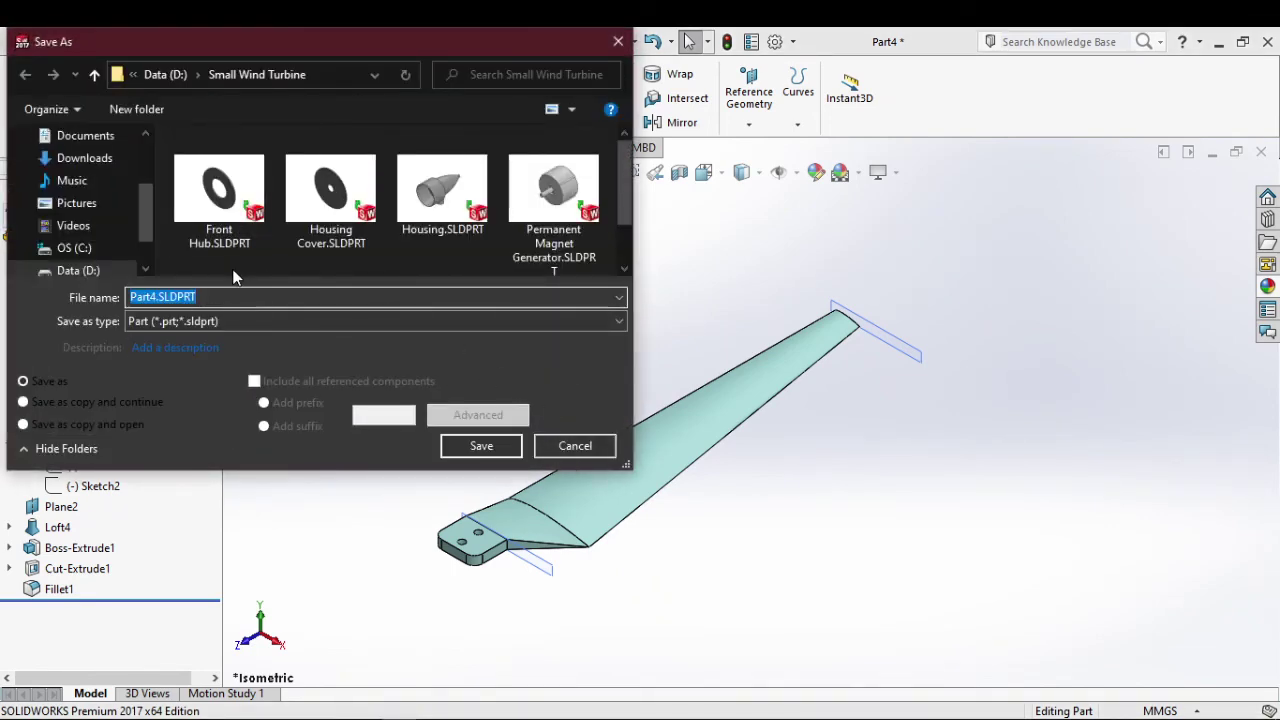
{"action": "type", "text": "Blade"}
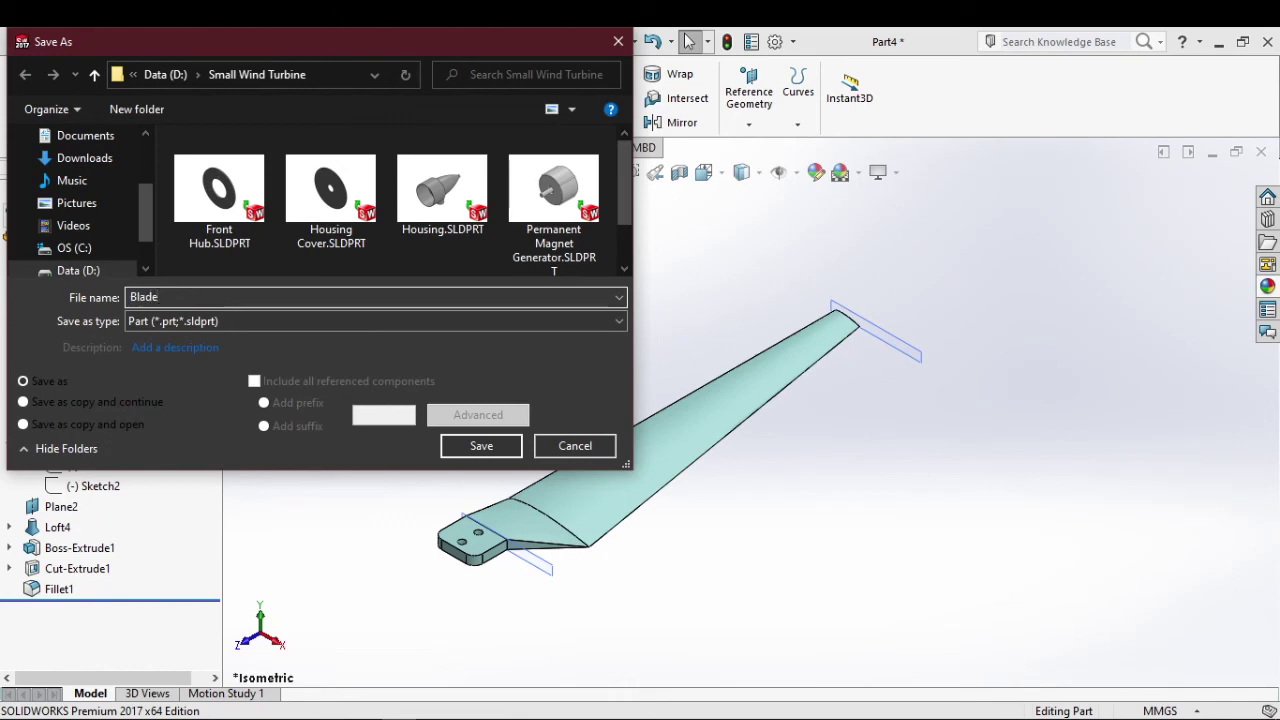
{"action": "key", "text": "Return"}
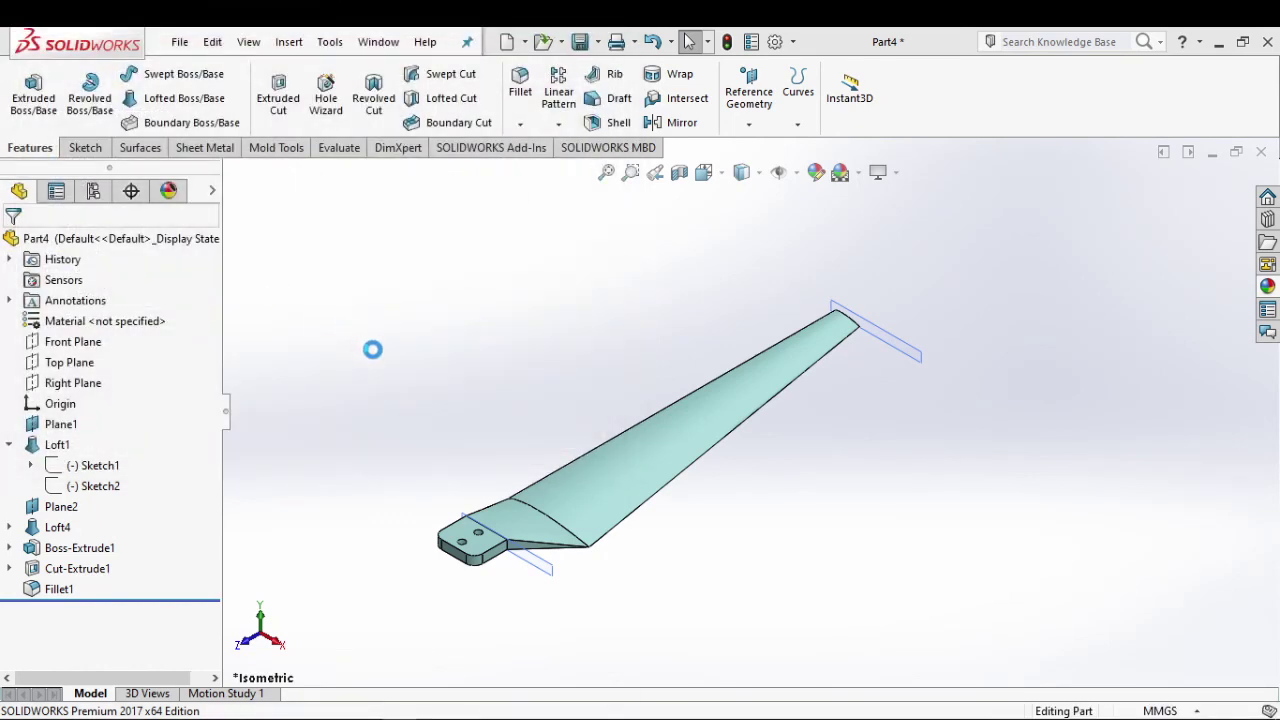
Step: Check the blade in Front, Left, Top and Isometric views, then close the Blade document
{"action": "key", "text": "space"}
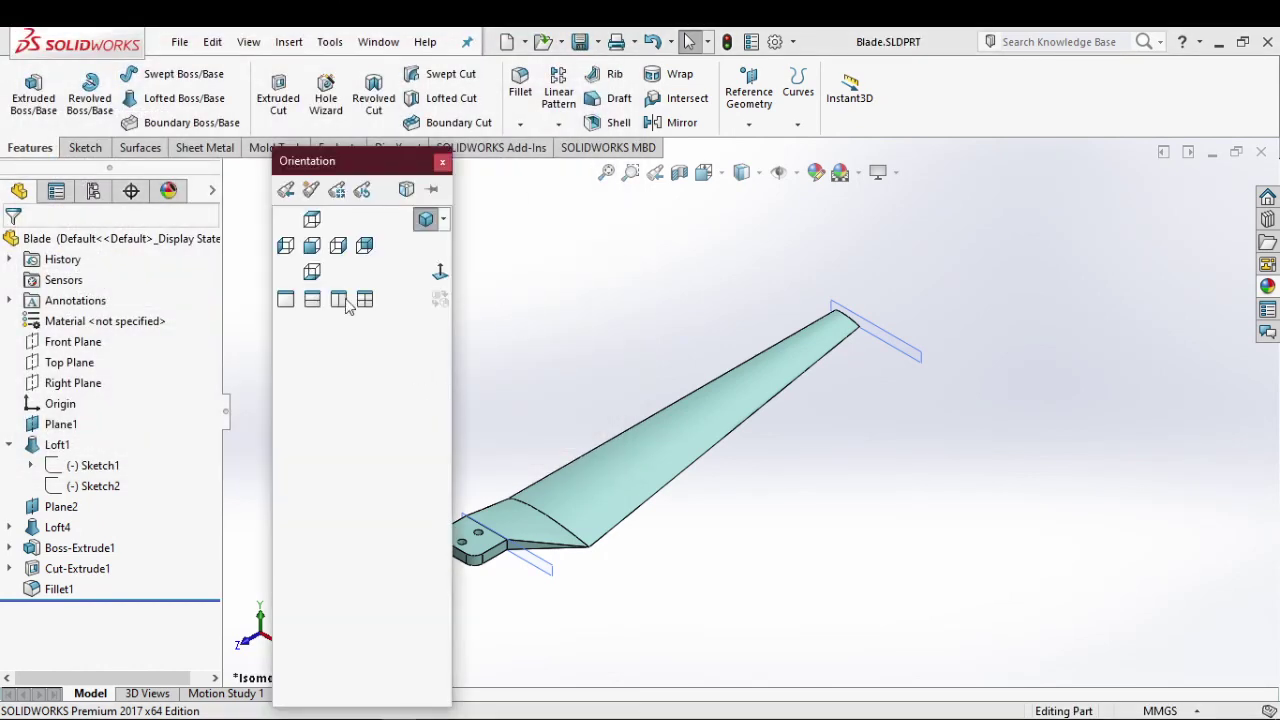
{"action": "left_click", "coordinate": [296, 243]}
{"action": "key", "text": "space"}
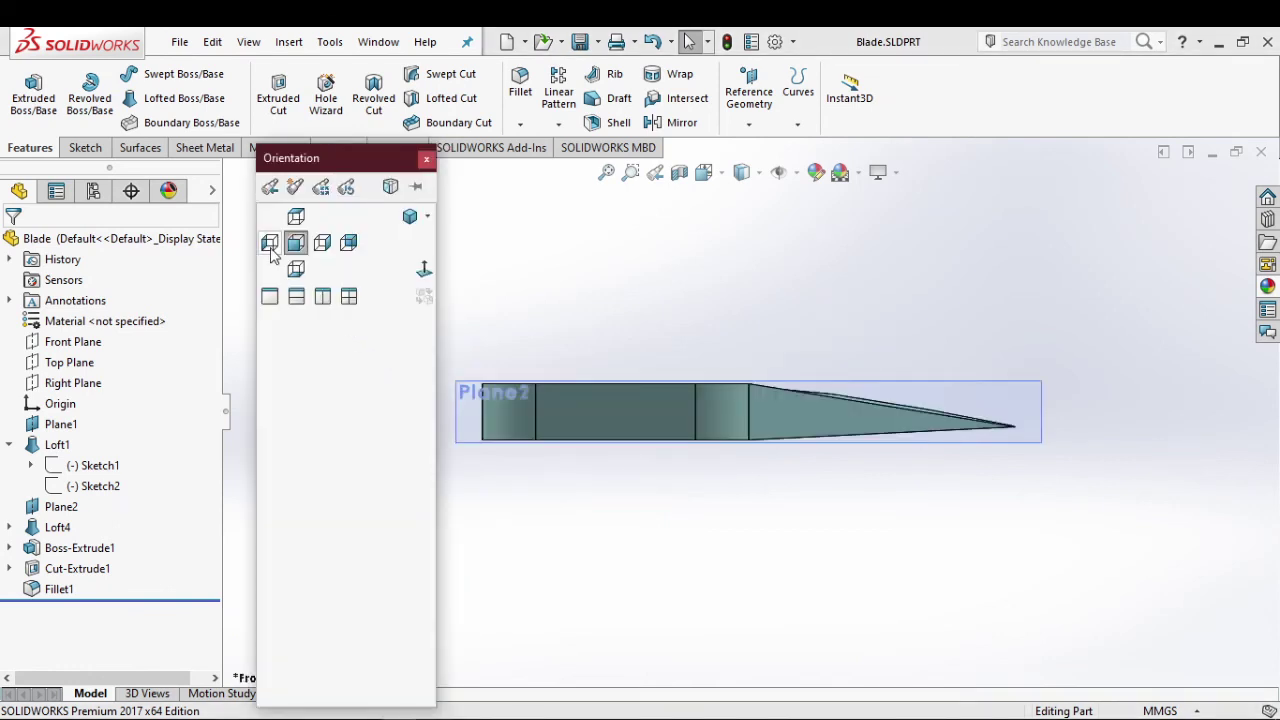
{"action": "left_click", "coordinate": [269, 242]}
{"action": "key", "text": "space"}
{"action": "key", "text": "Escape"}
{"action": "key", "text": "ctrl+5"}
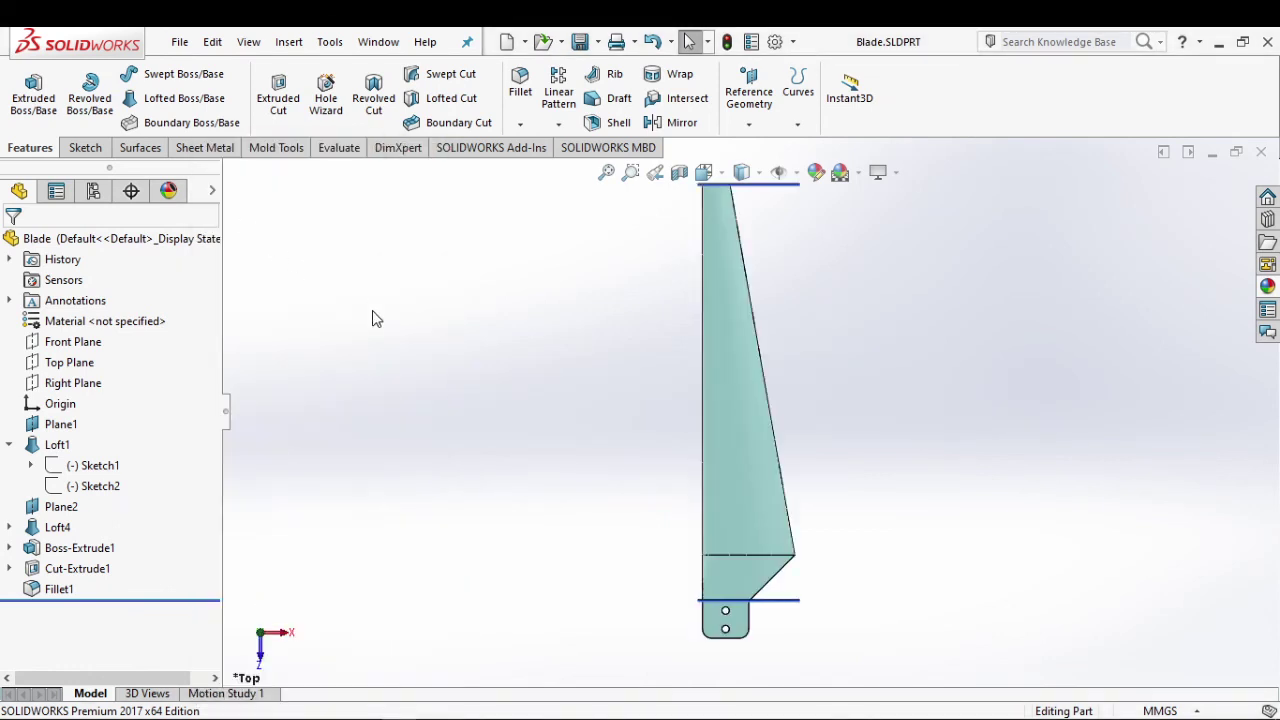
{"action": "key", "text": "space"}
{"action": "key", "text": "ctrl+7"}
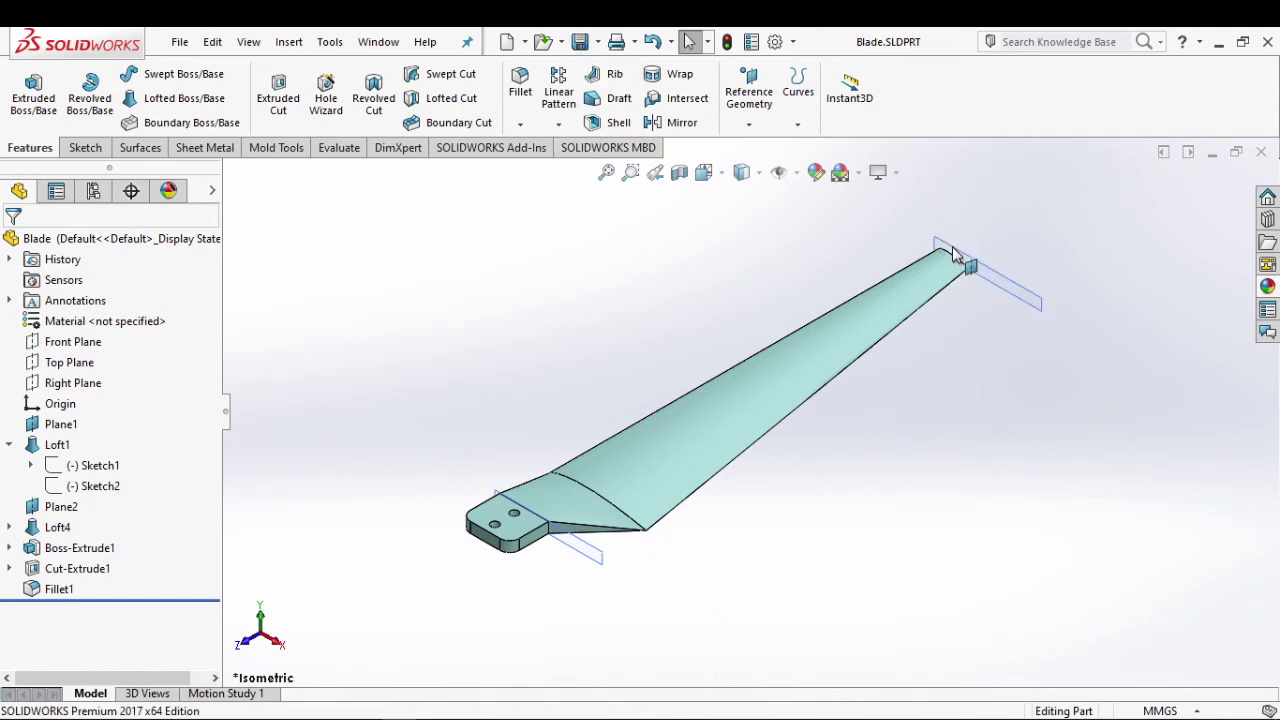
{"action": "left_click", "coordinate": [1261, 152]}
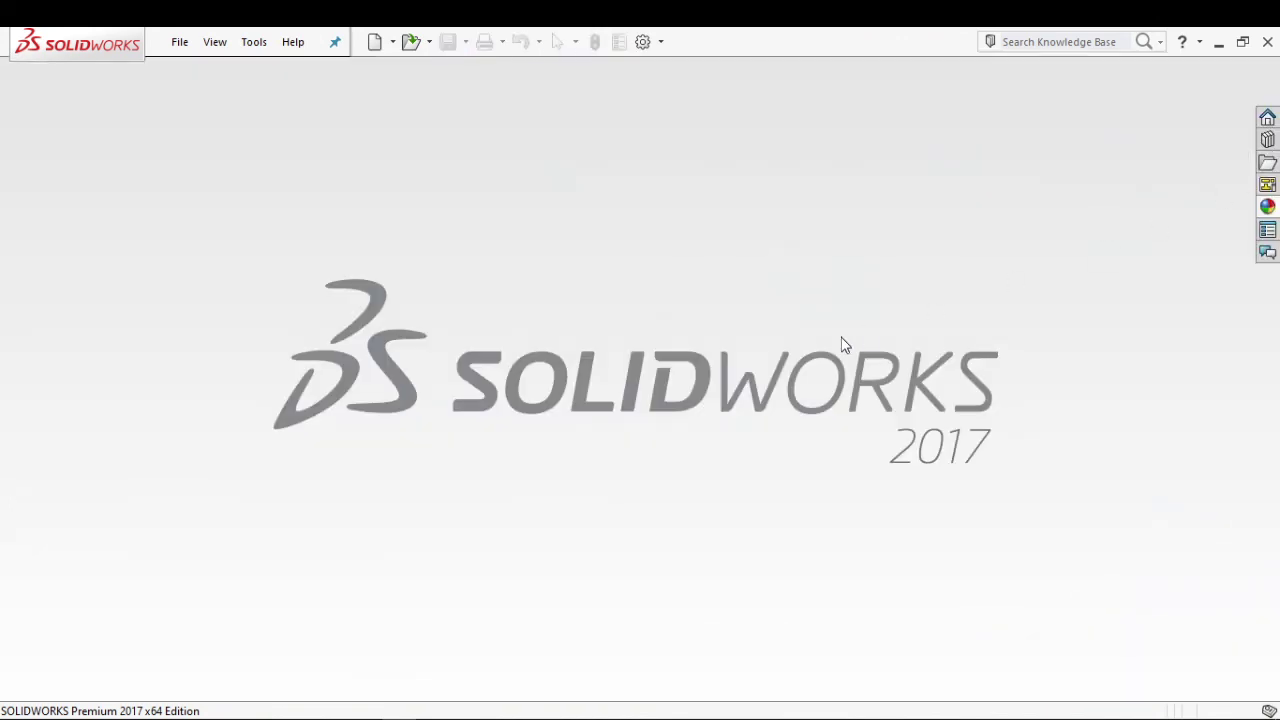